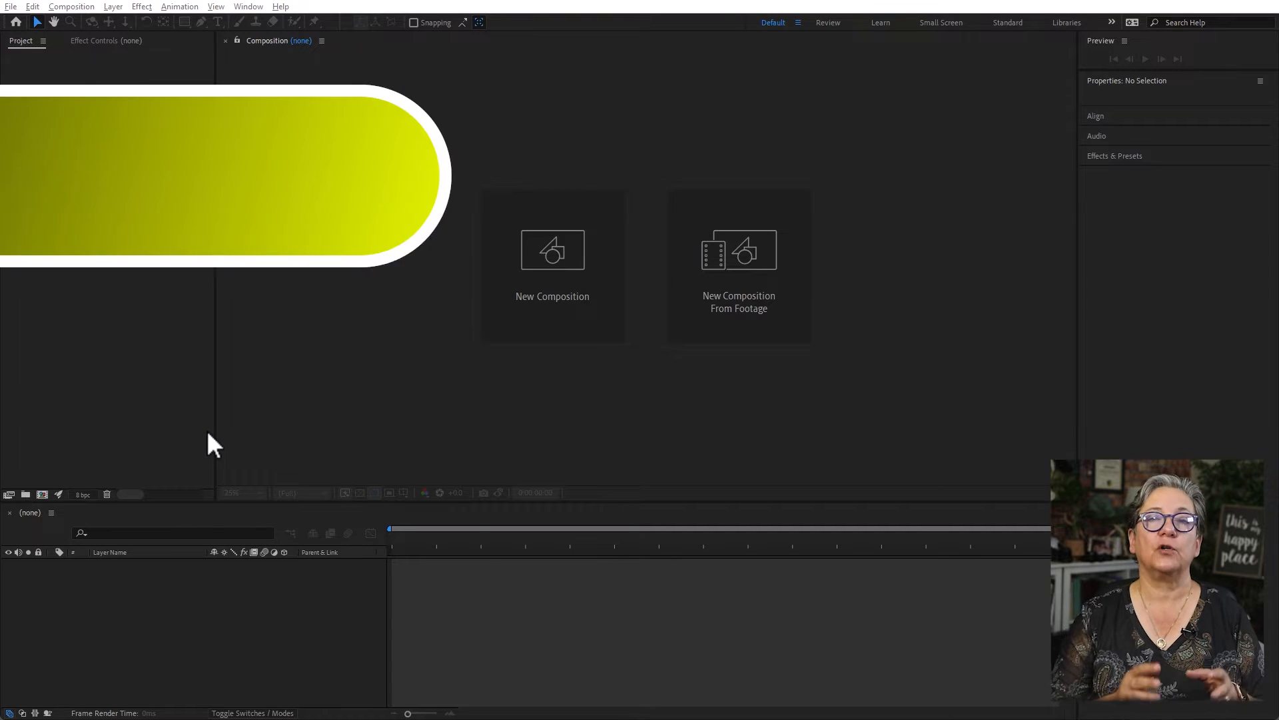
- Create a new 1920x1080, 29.97 fps, 30-second composition named Expressions
key("ctrl+n")
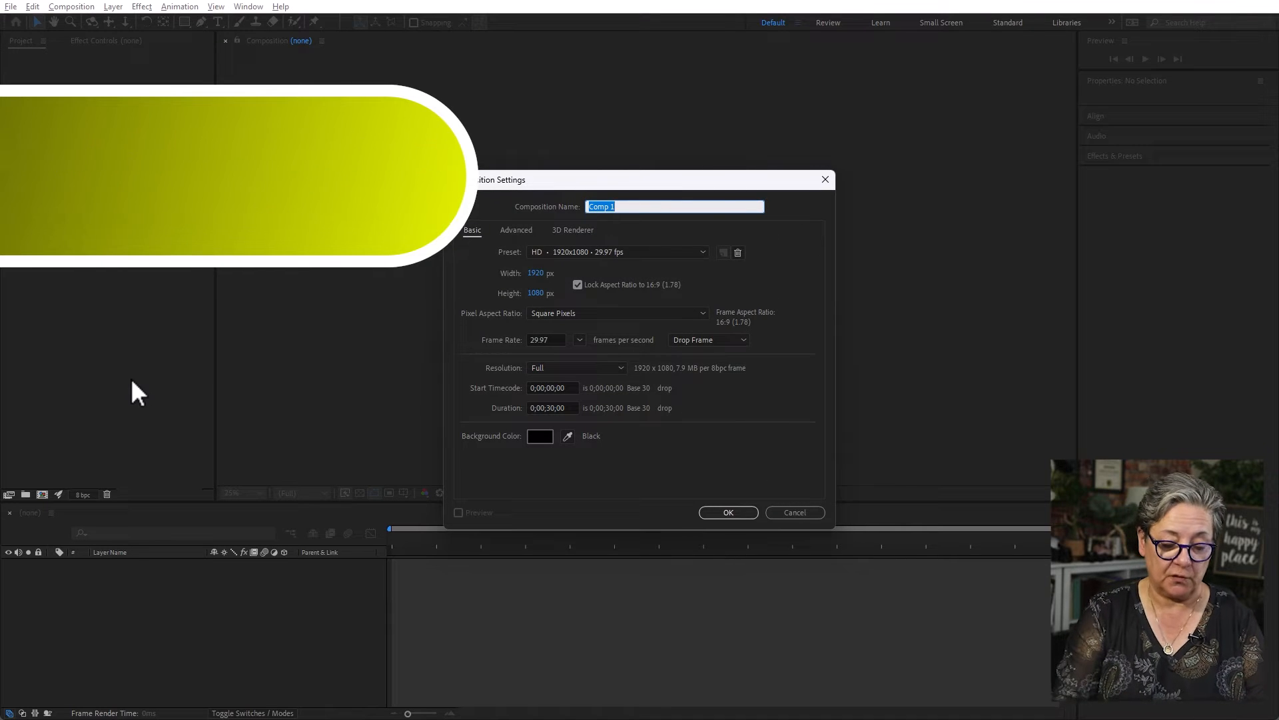
type("Expressions")
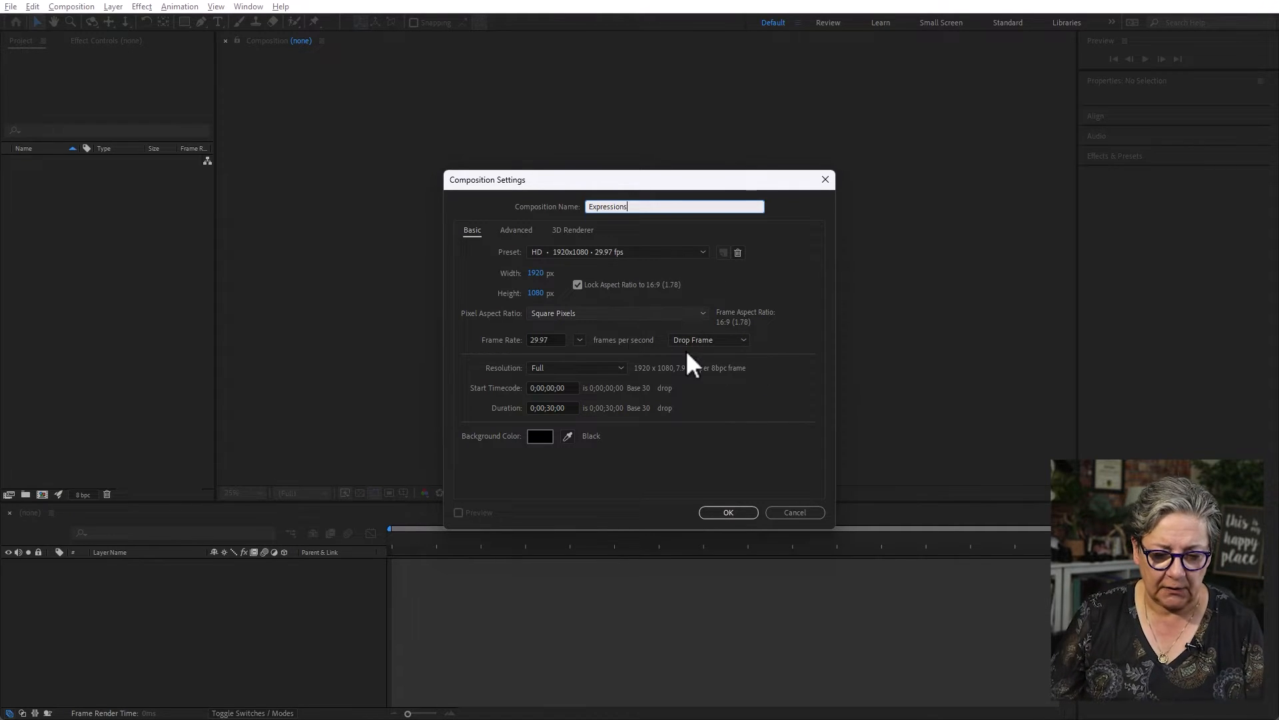
left_click(735, 513)
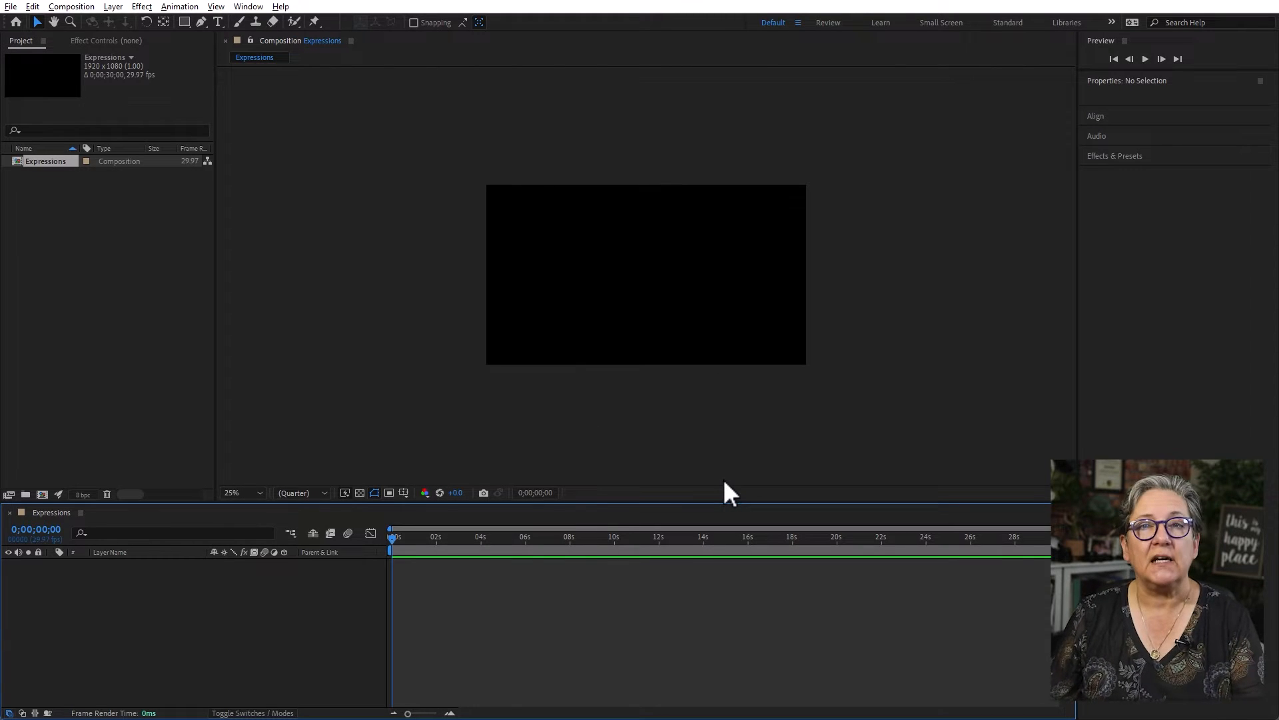
- Draw a green square about 352 px wide with the Rectangle tool near the middle of the composition
left_click(186, 20)
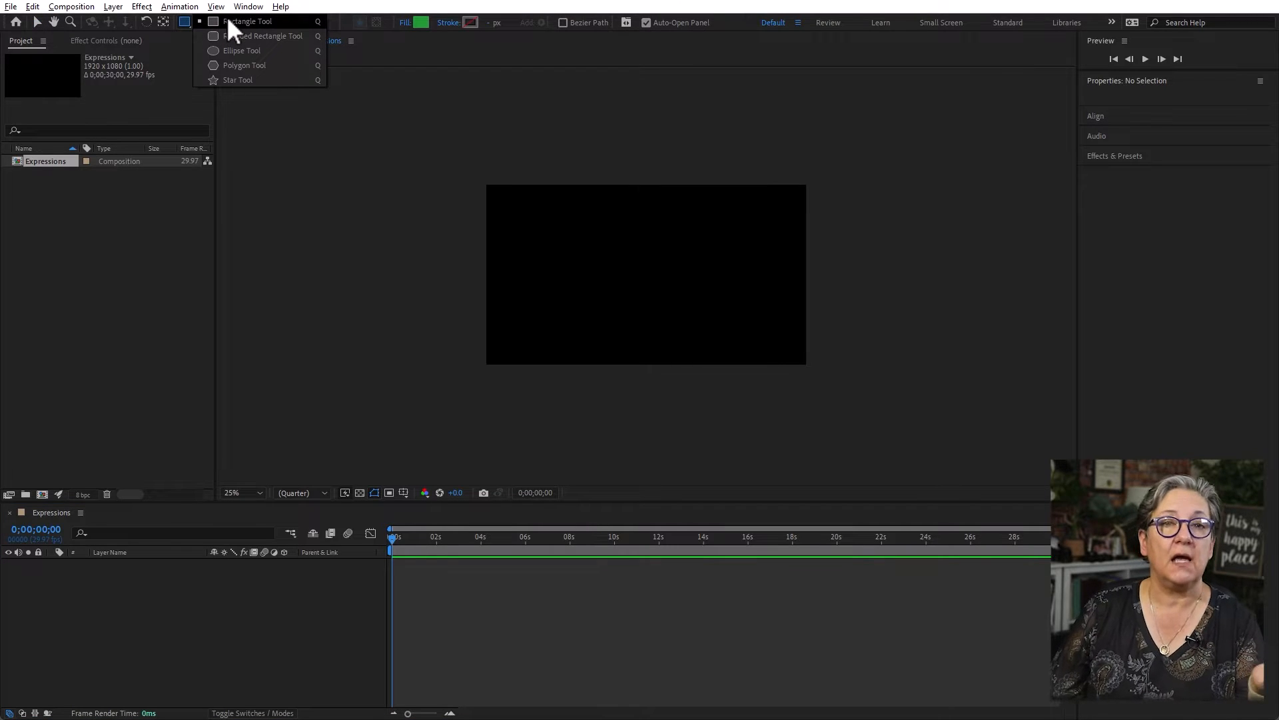
left_click(229, 21)
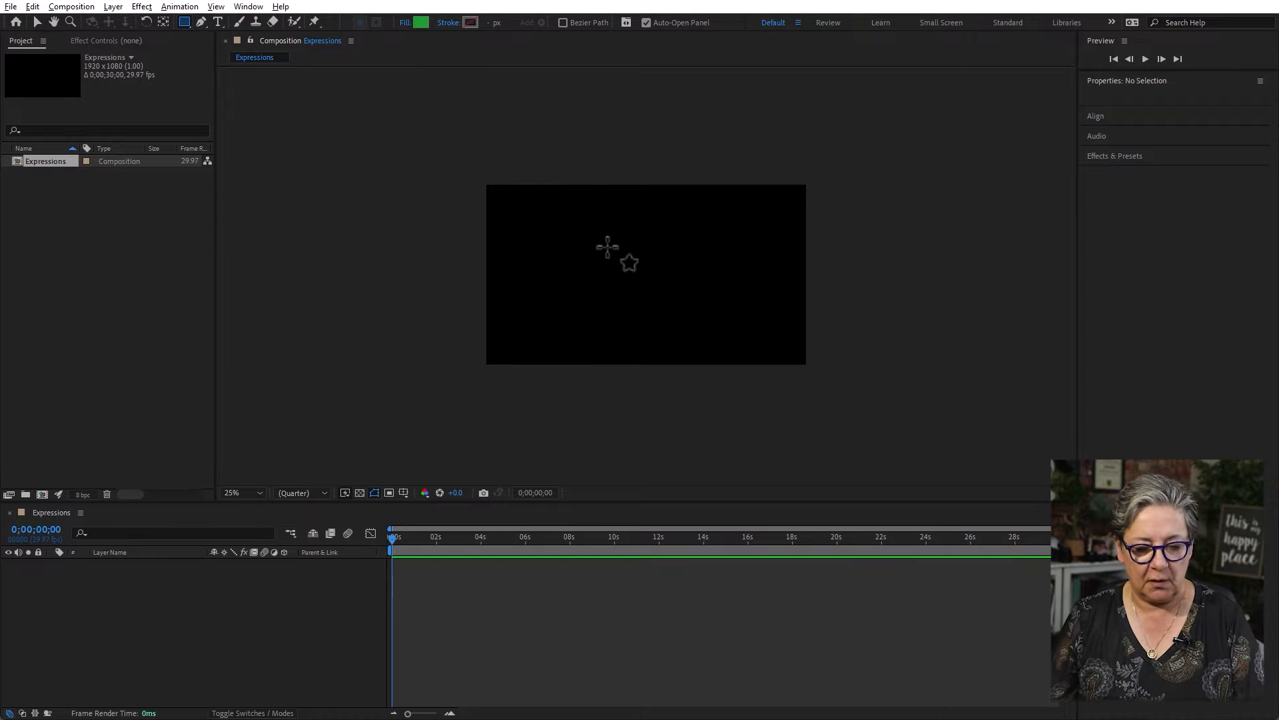
left_click_drag(606, 246, 666, 287)
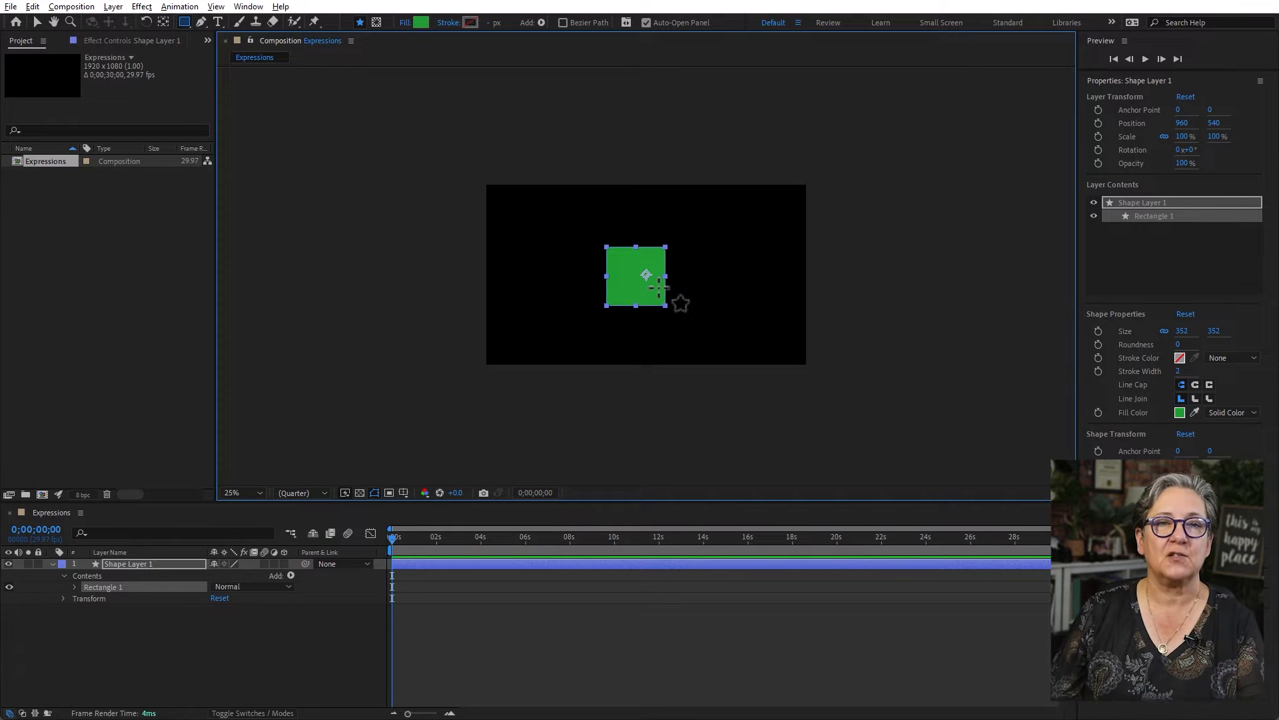
- Move the square's anchor point to about the centre of the shape with the Pan Behind (Anchor Point) tool
left_click(38, 22)
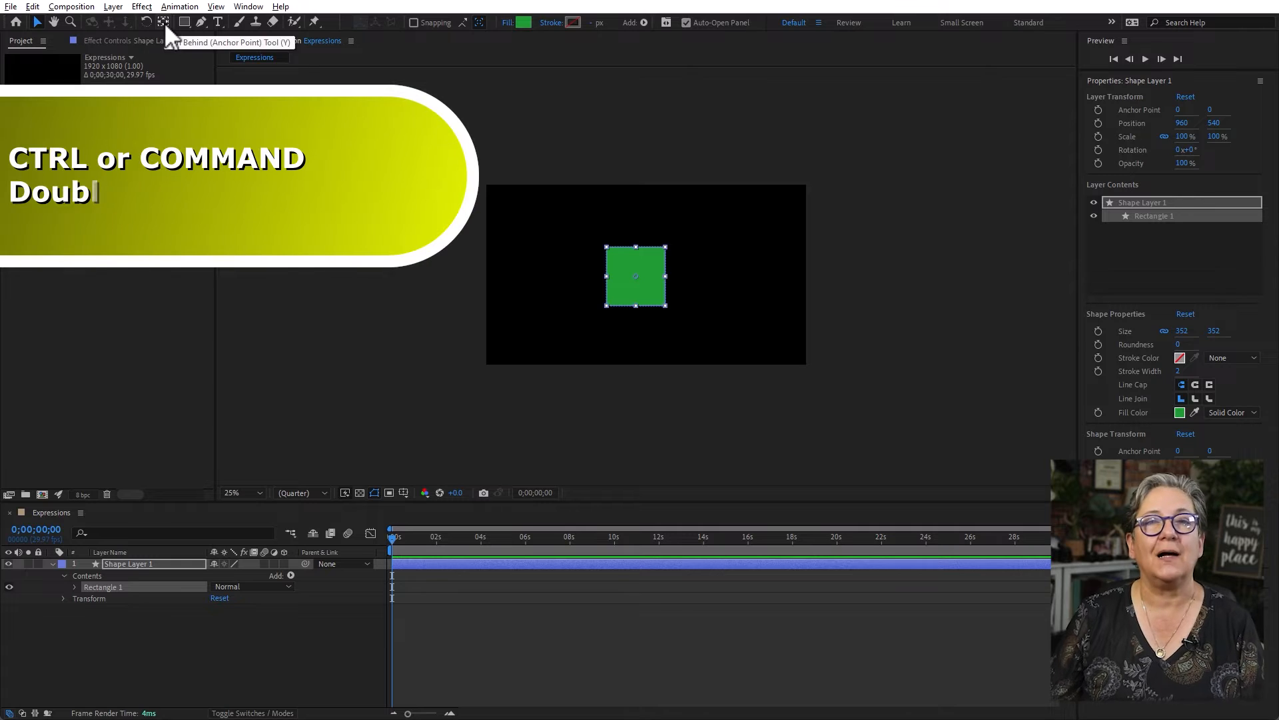
double_click(164, 22, "ctrl")
left_click(402, 350)
left_click_drag(630, 280, 630, 282)
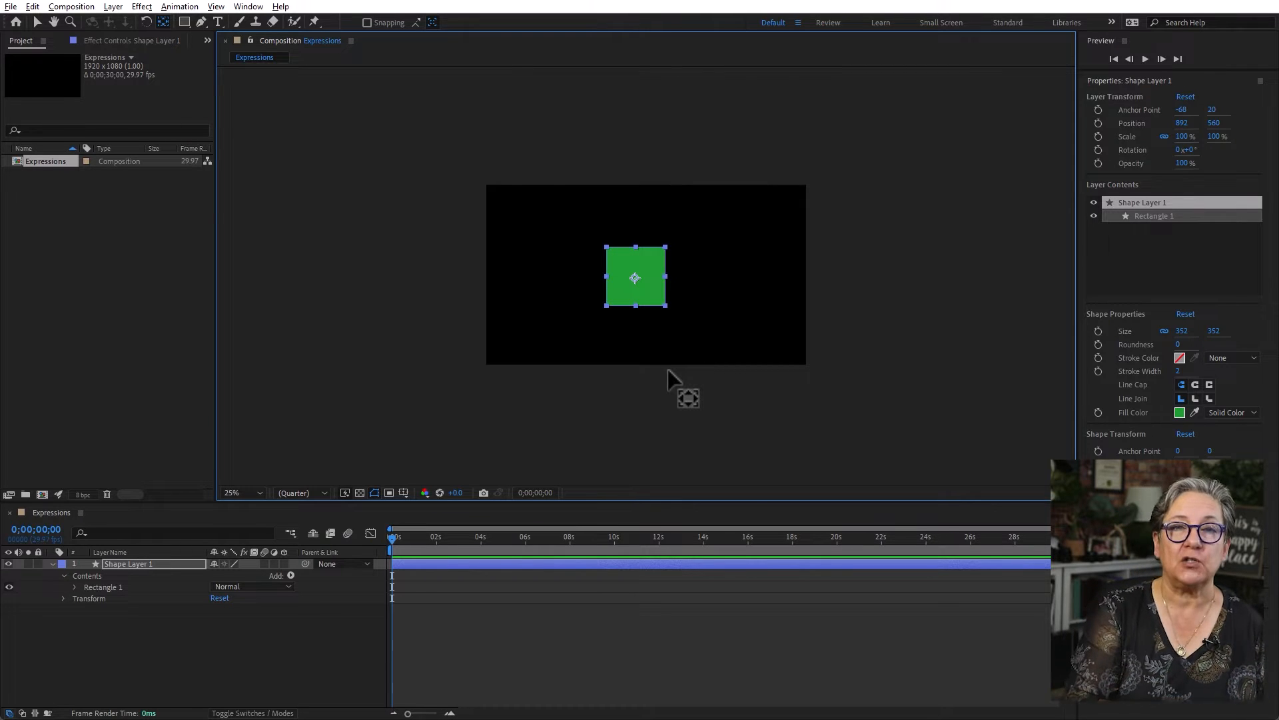
- Reveal the shape layer's Position property and add an expression to it
left_click(146, 565)
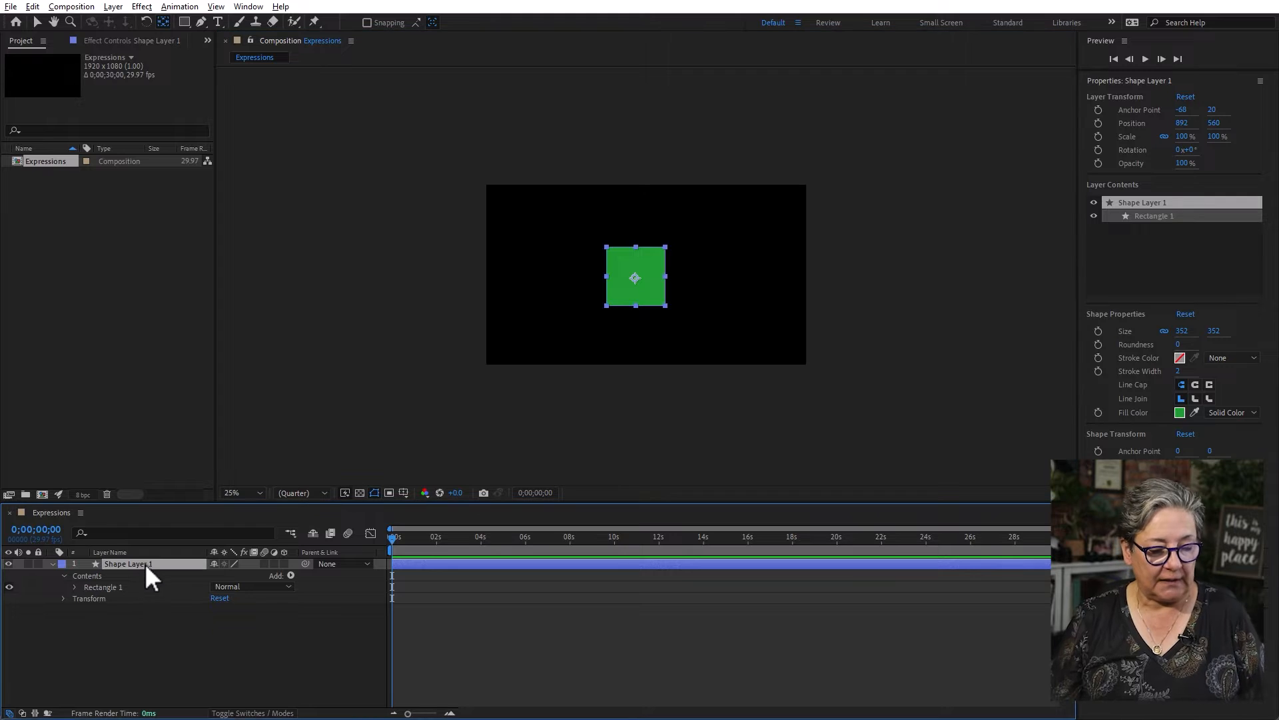
key("p")
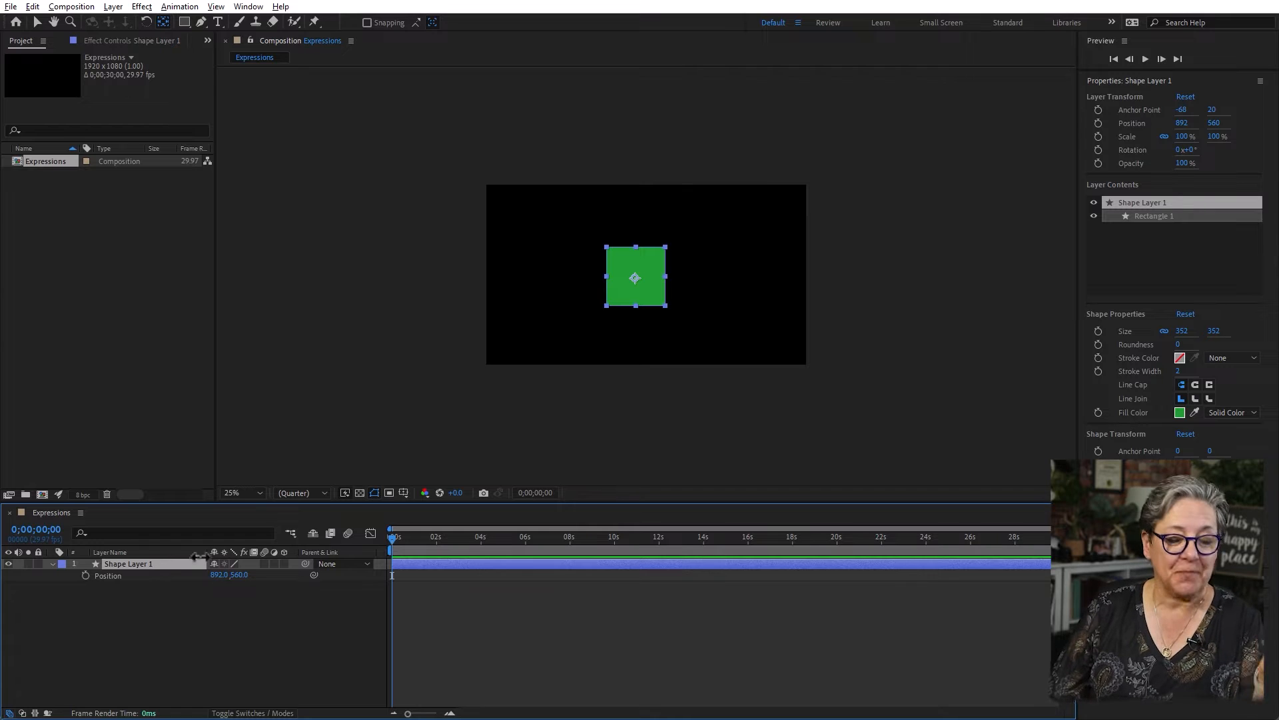
left_click(126, 577)
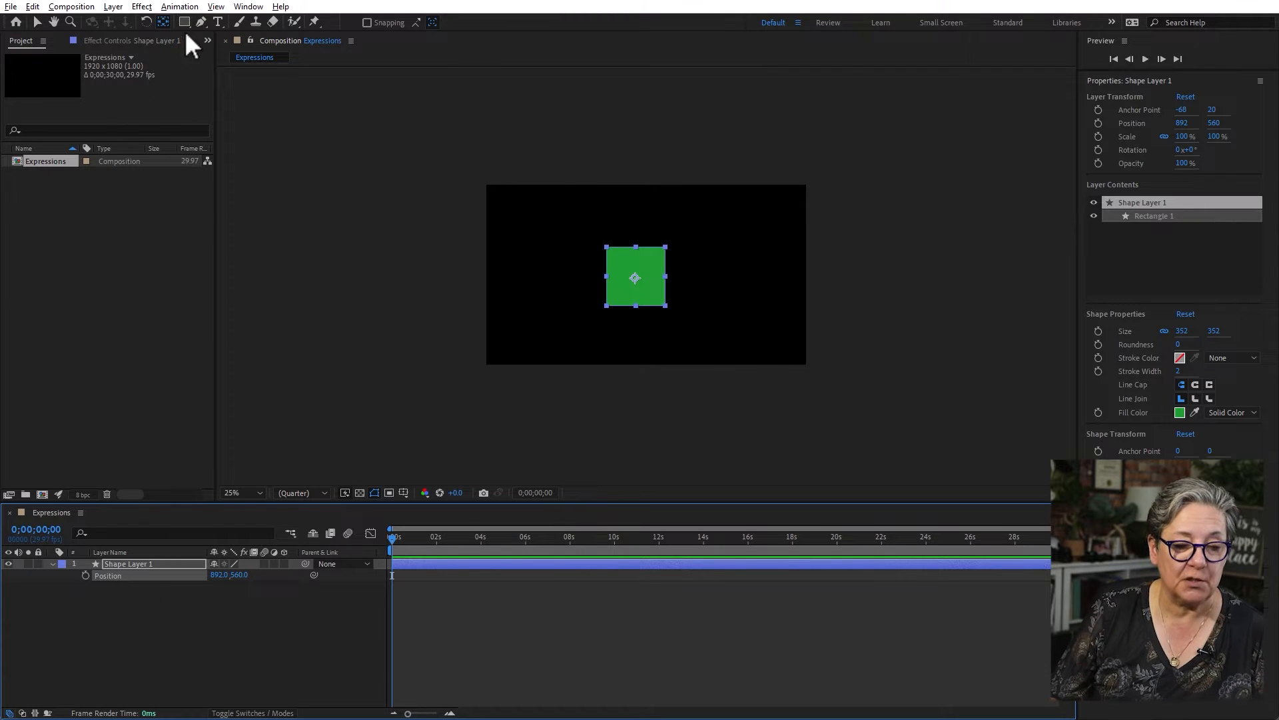
left_click(188, 7)
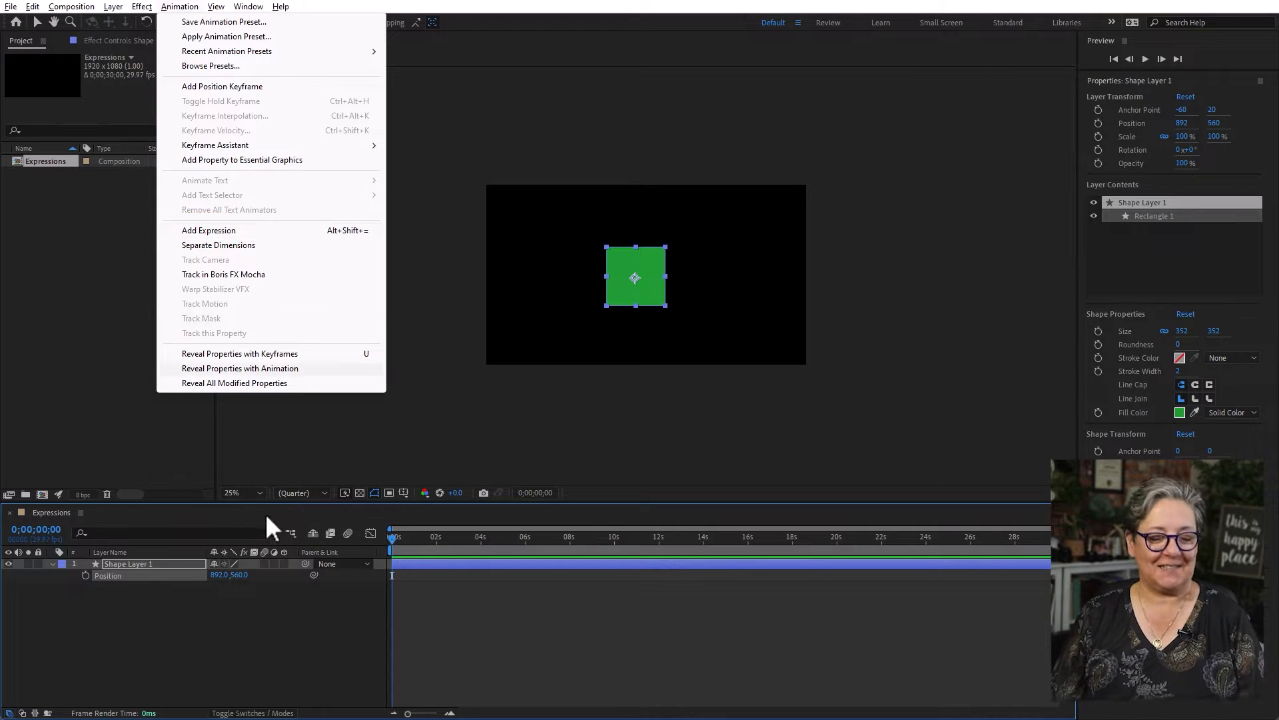
left_click(210, 645)
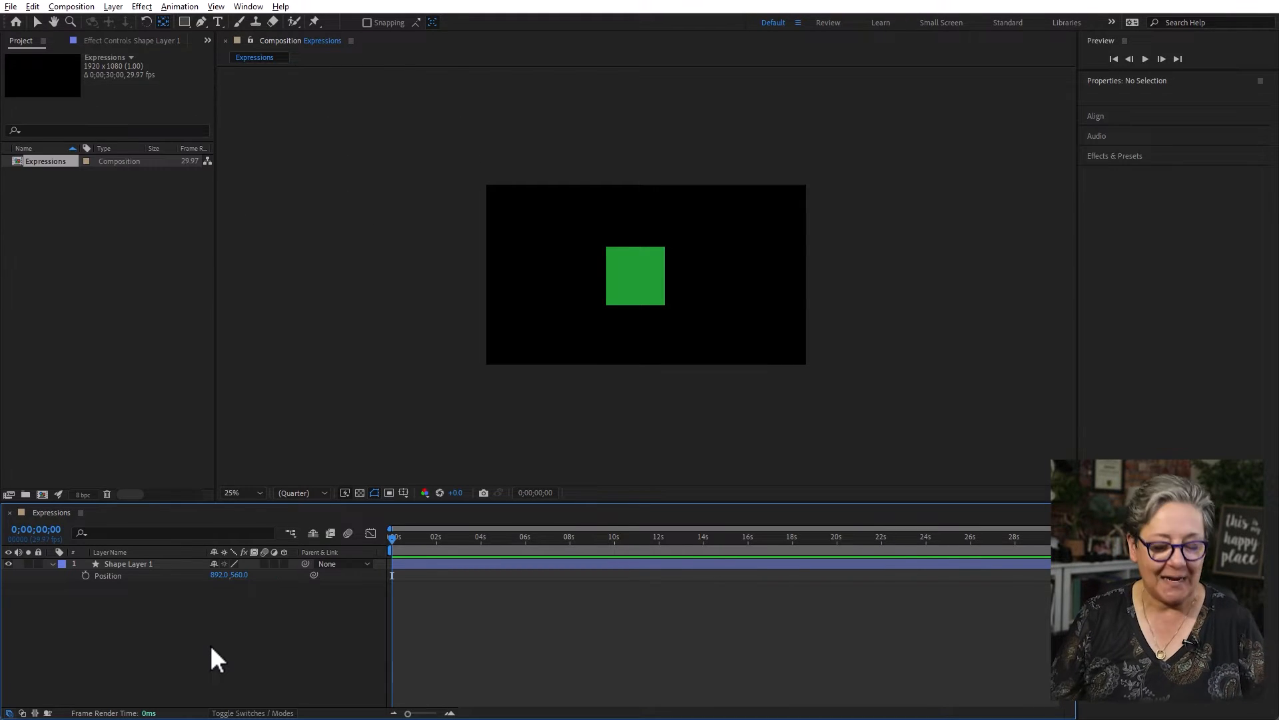
left_click(85, 575, "alt")
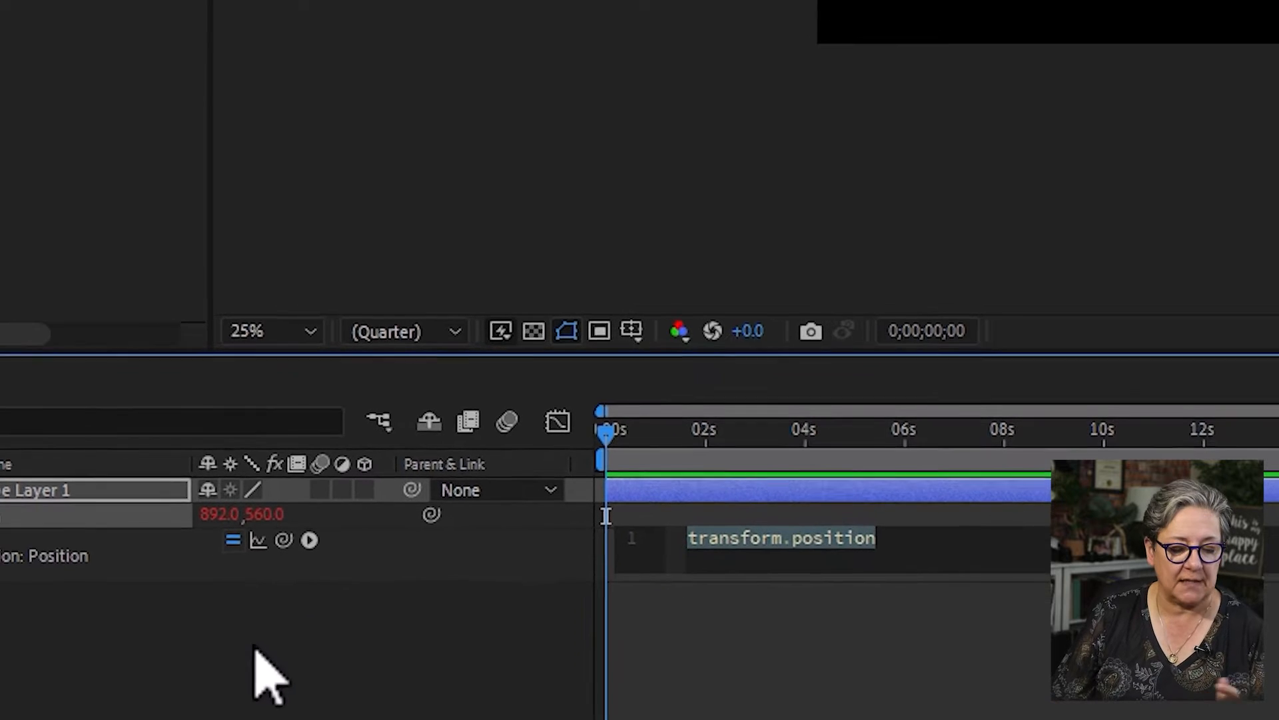
- Collapse the shape layer, then expand its Transform properties and reveal the Position expression
left_click(40, 492)
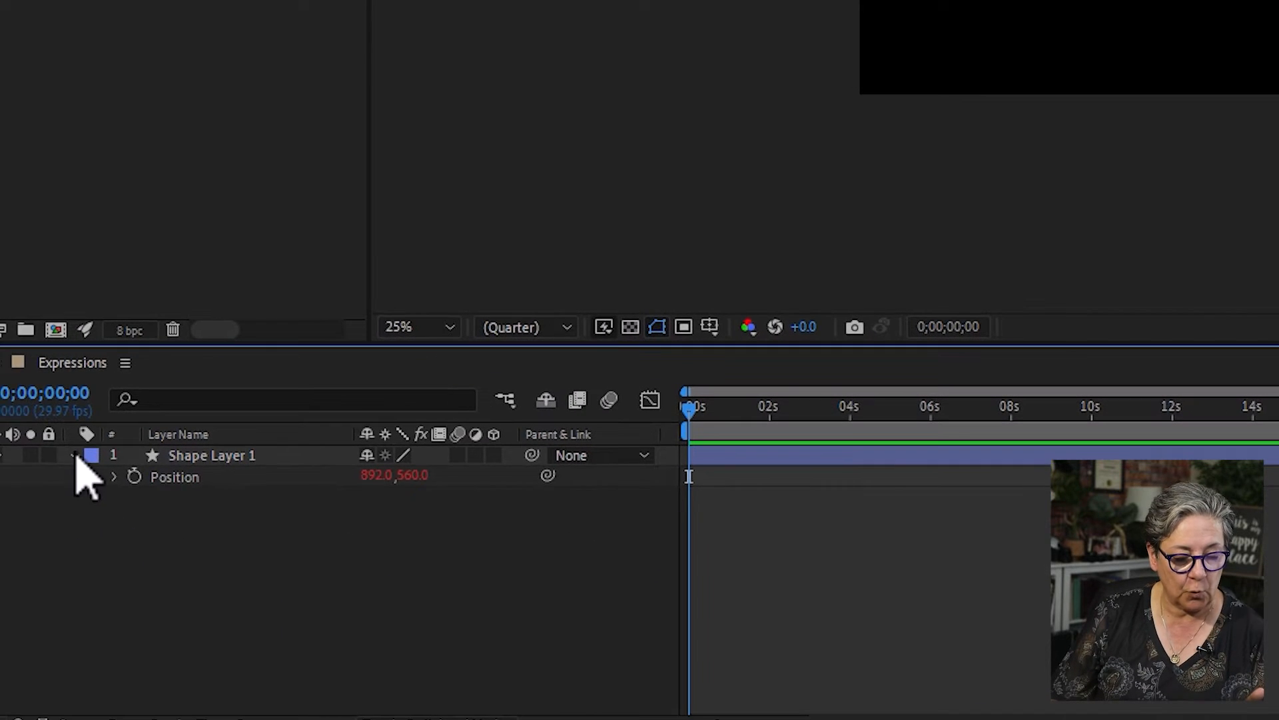
left_click(75, 457)
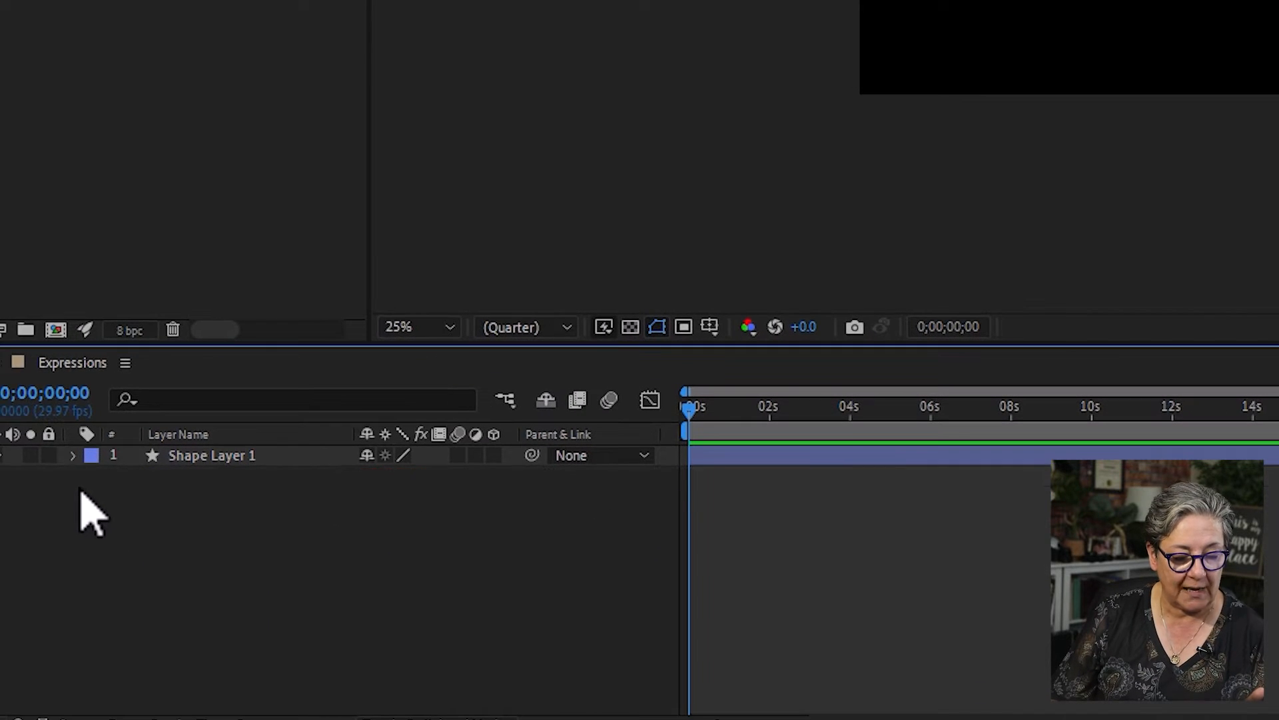
left_click(75, 456)
left_click(142, 505)
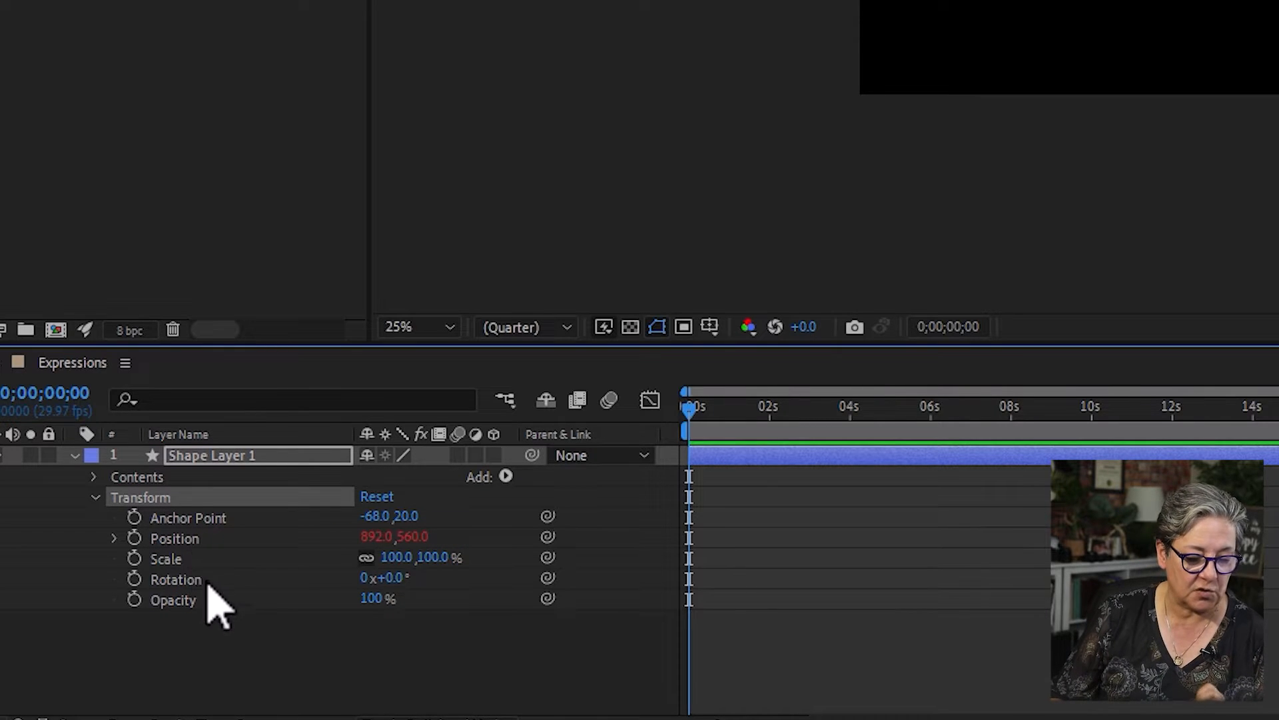
left_click(194, 541)
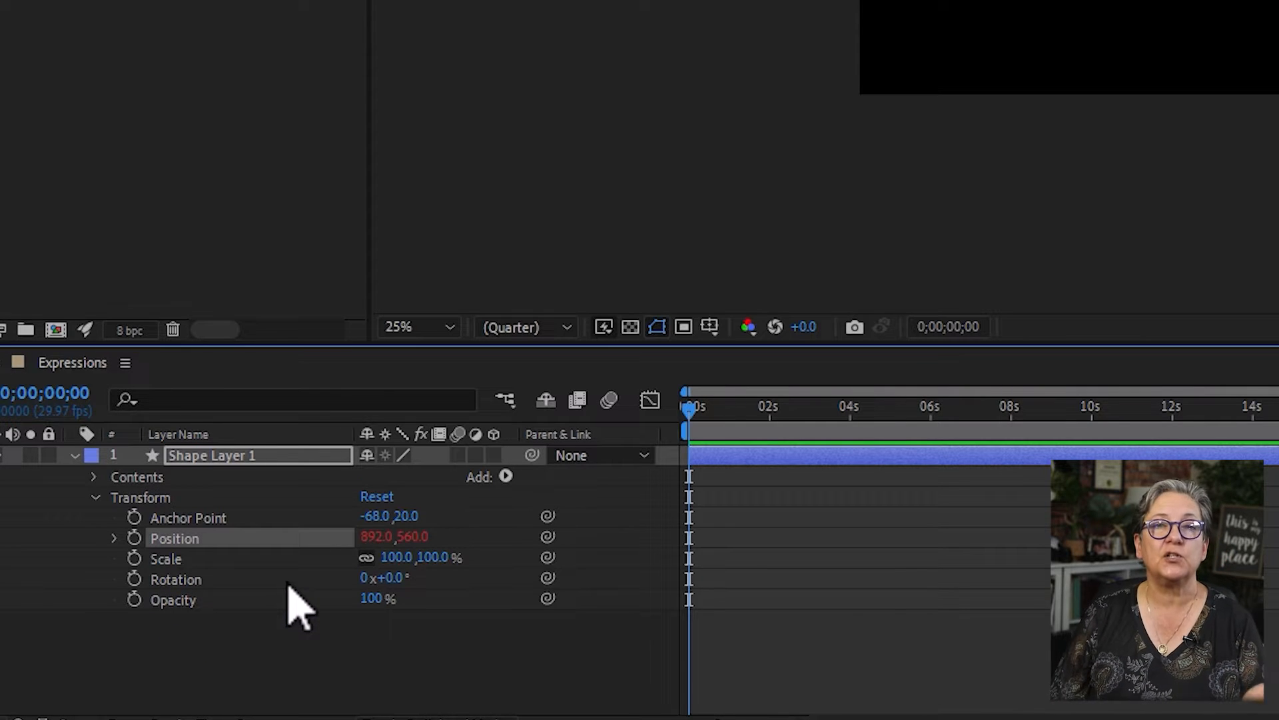
left_click(123, 538, "alt")
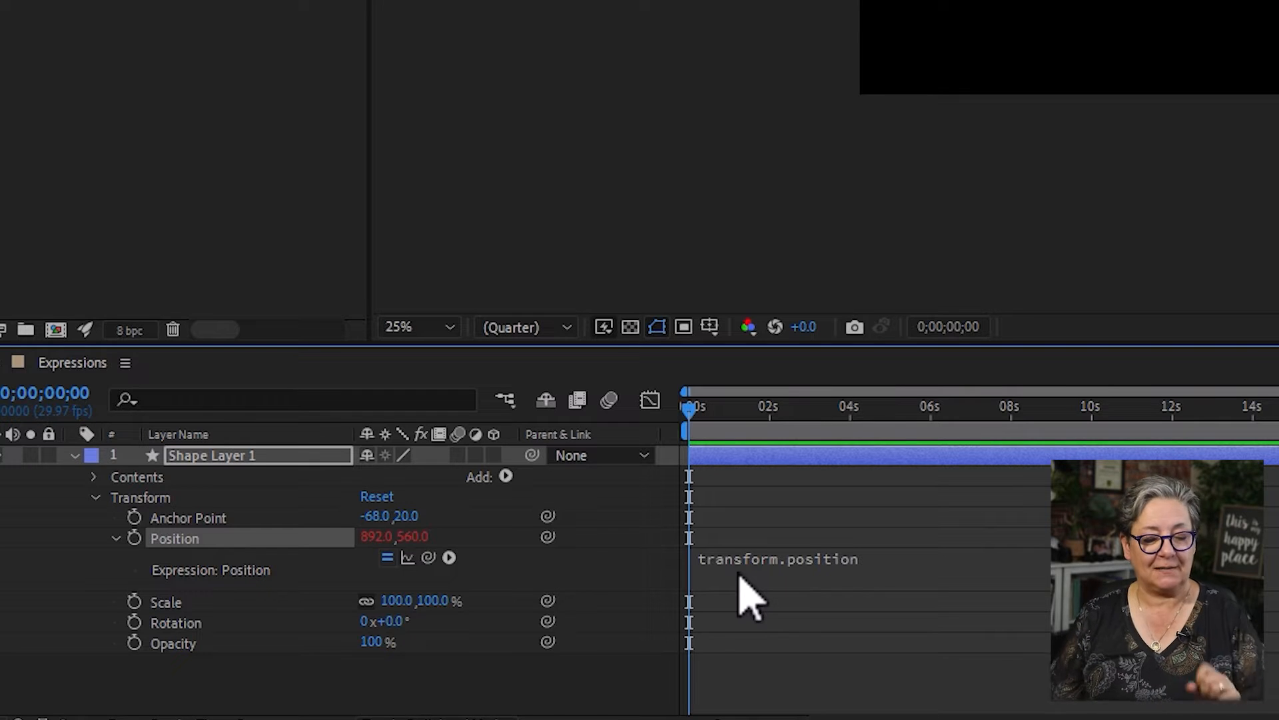
left_click(793, 668)
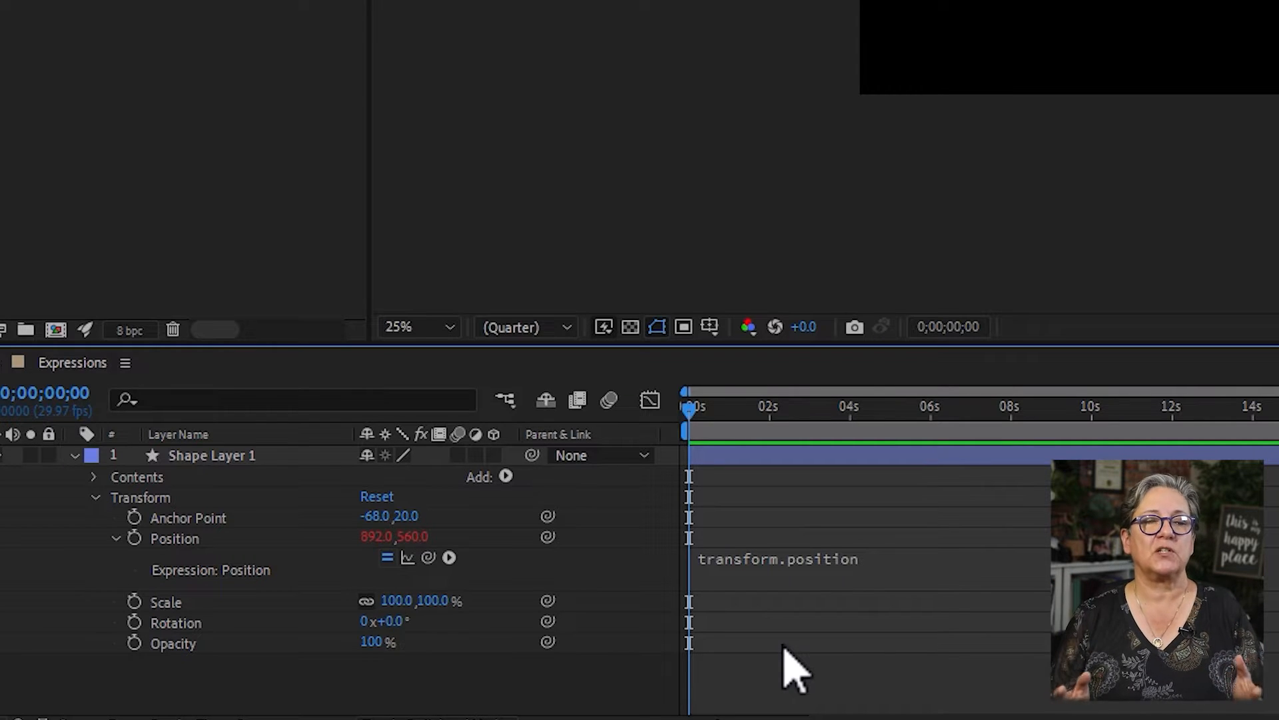
- Replace the Position expression with wiggle(2,200) and preview the square's movement
left_click(815, 561)
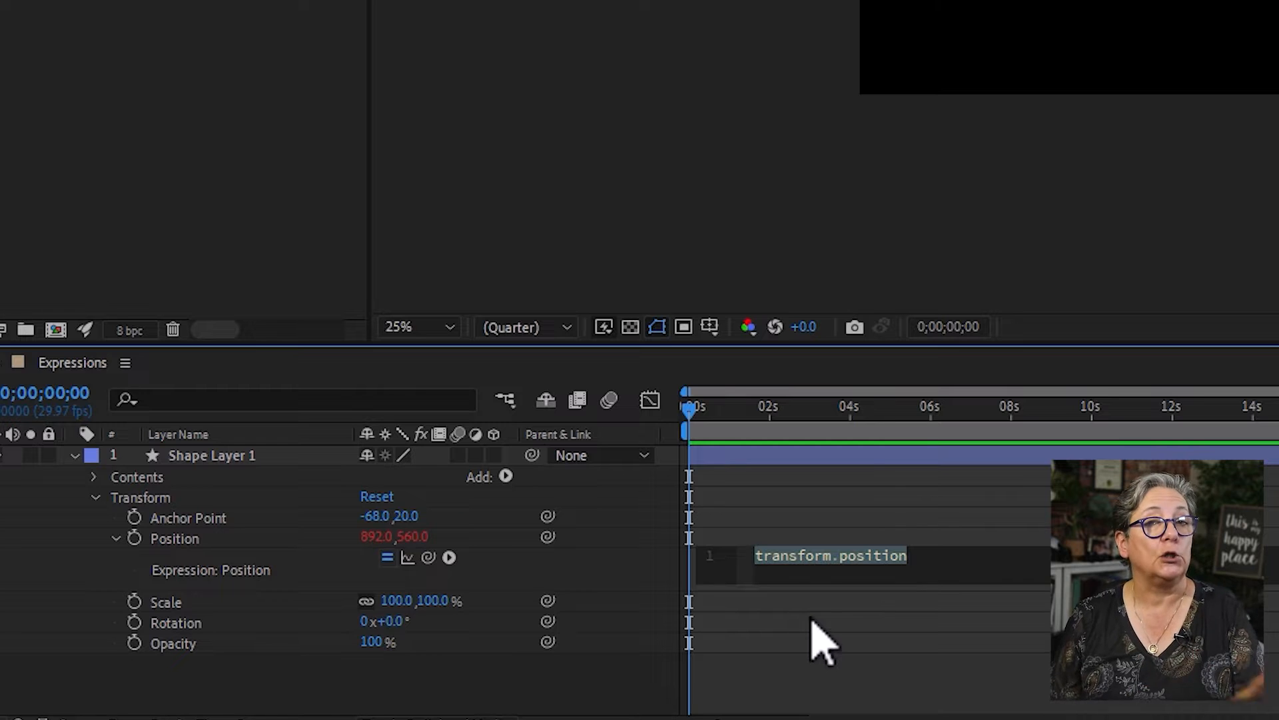
type("wi")
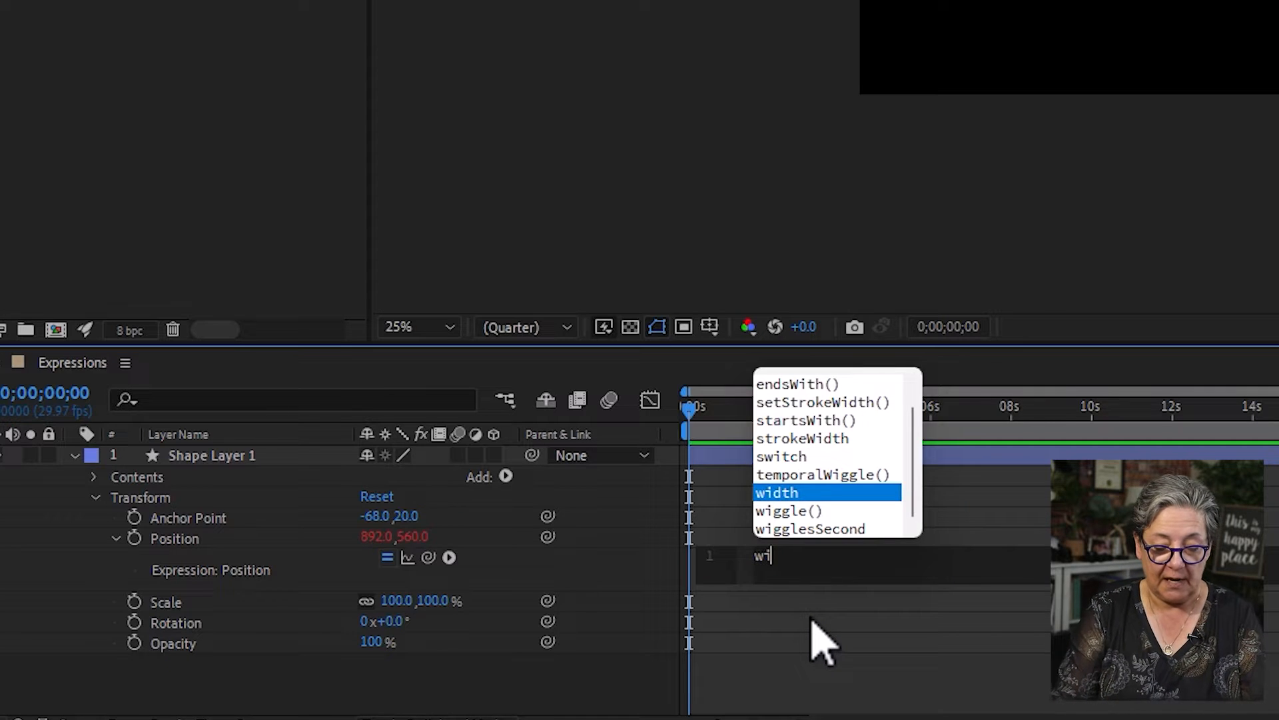
type("gg")
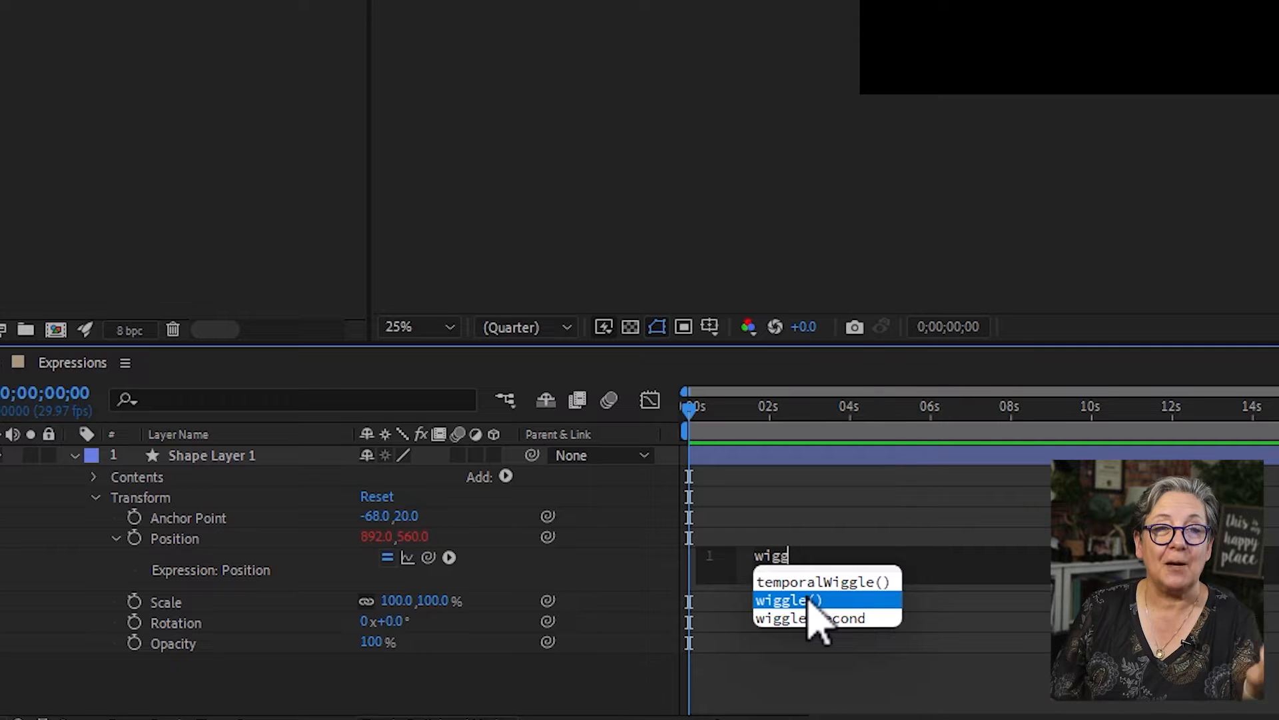
left_click(833, 601)
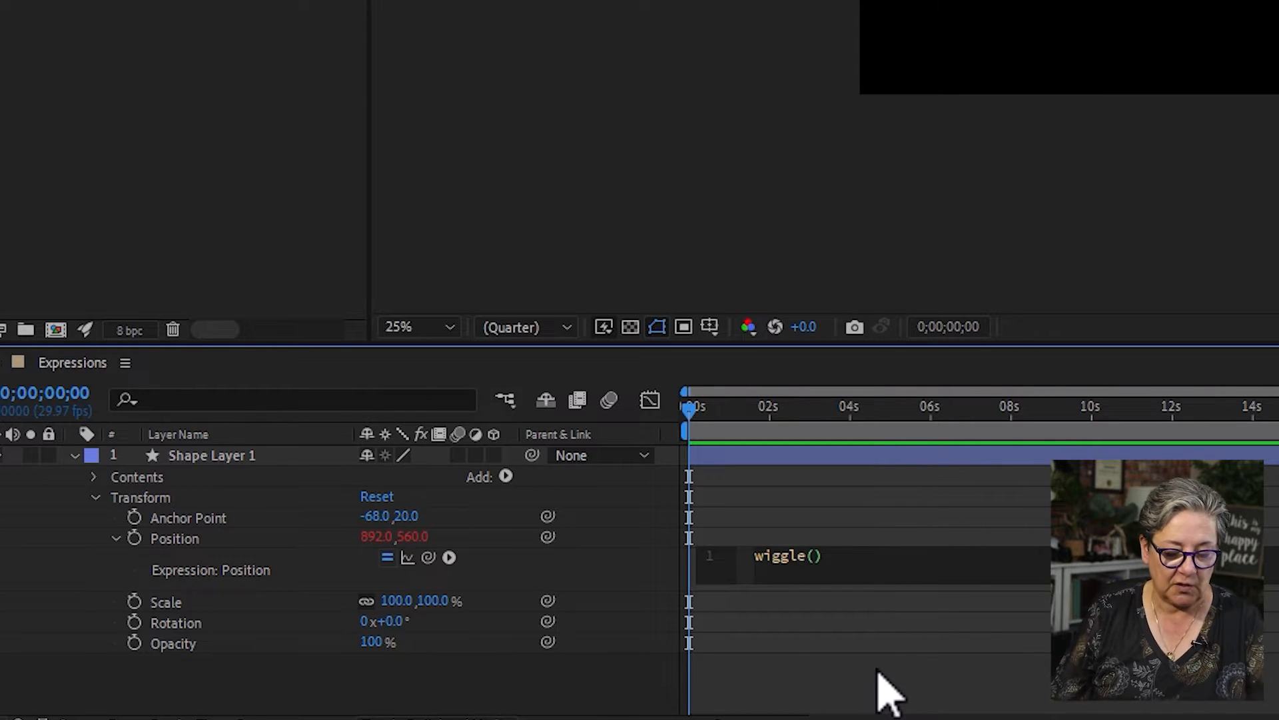
type("2")
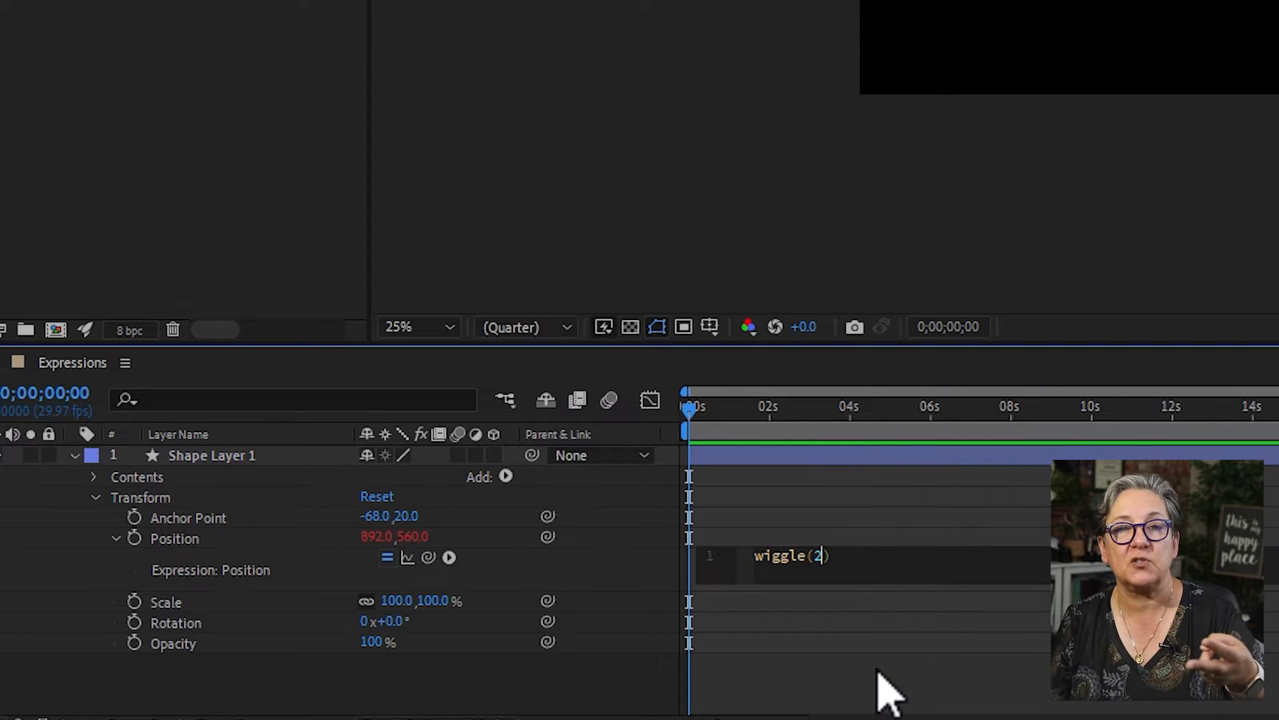
type(",200")
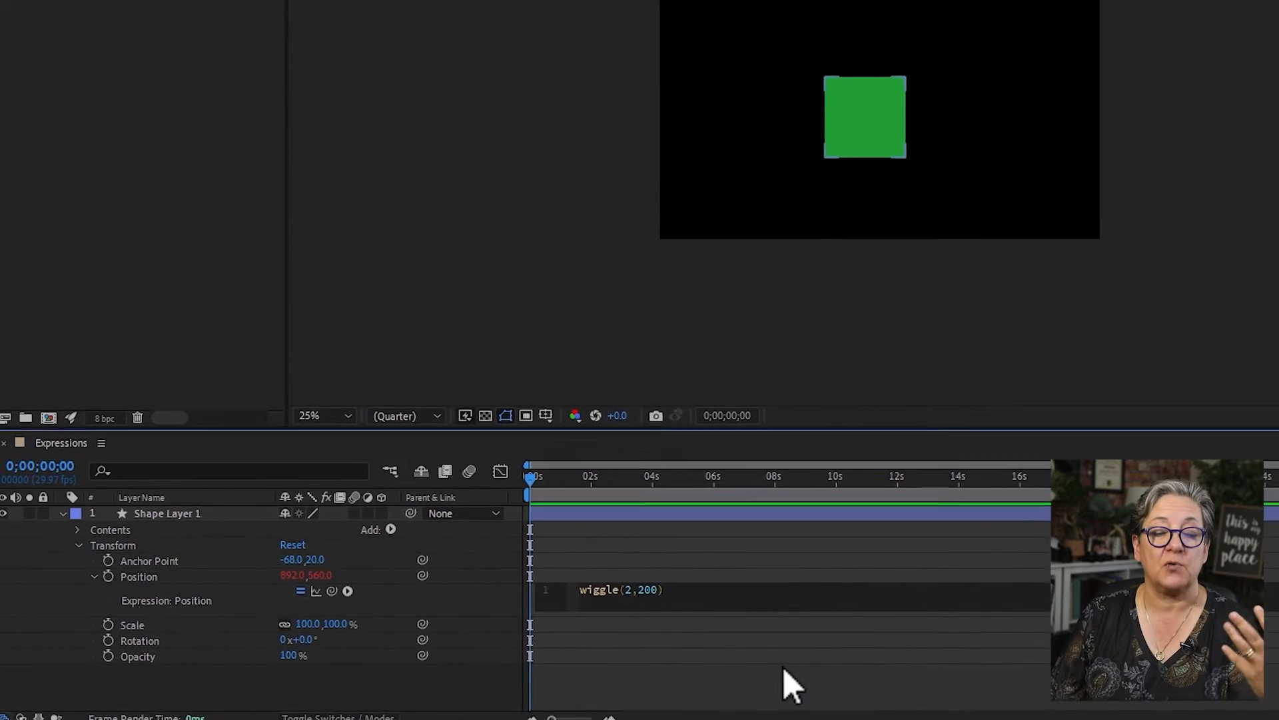
key("space")
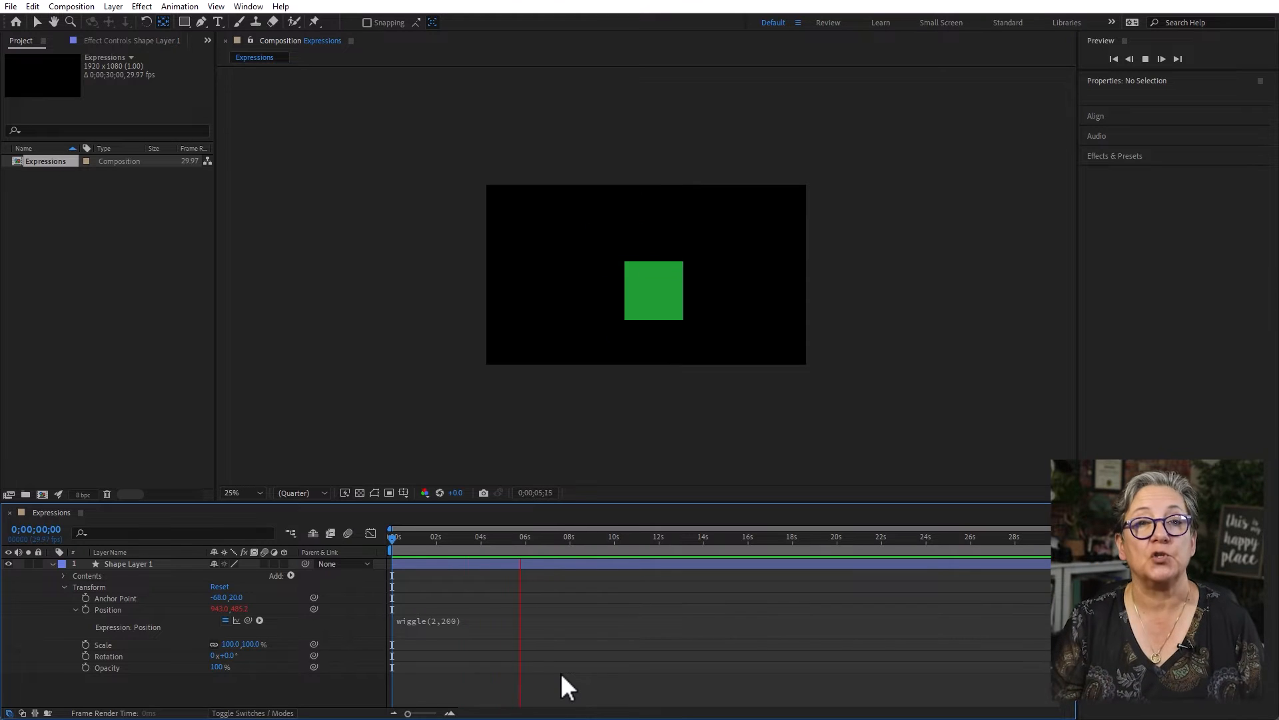
key("space")
- Change the Position expression to wiggle(5,200) and preview the square's movement from the start
left_click(447, 626)
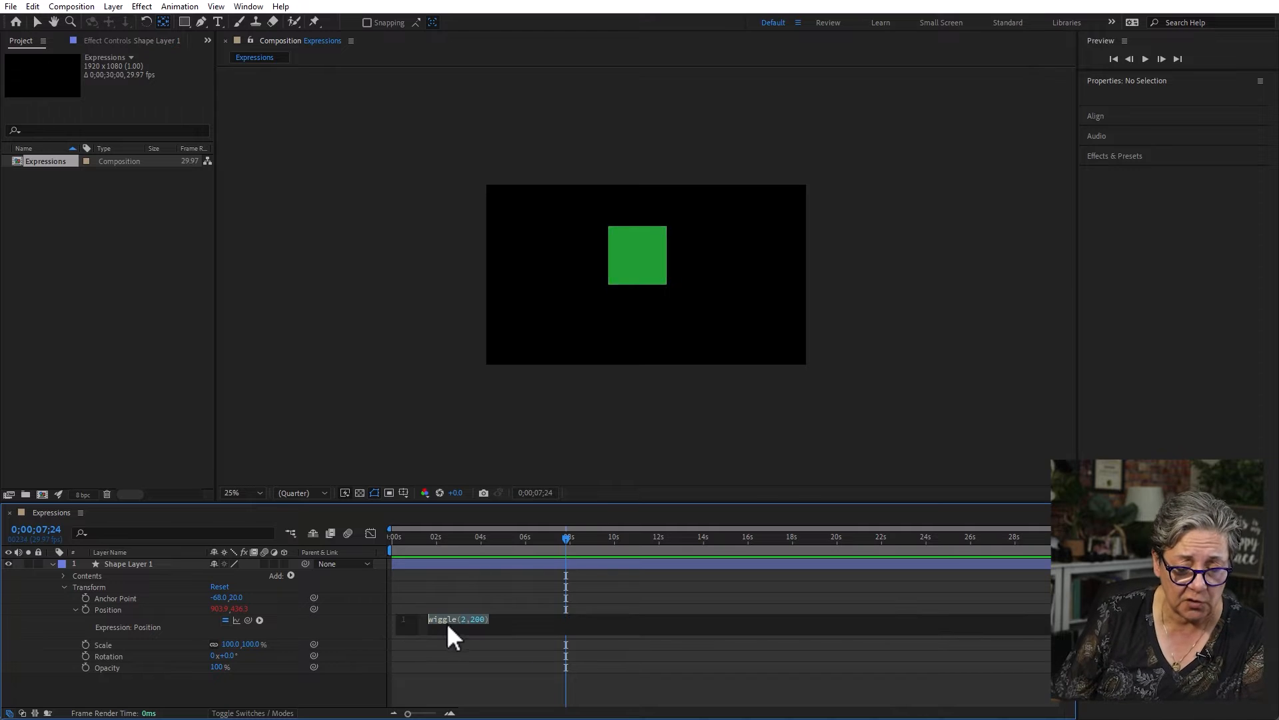
left_click(504, 669)
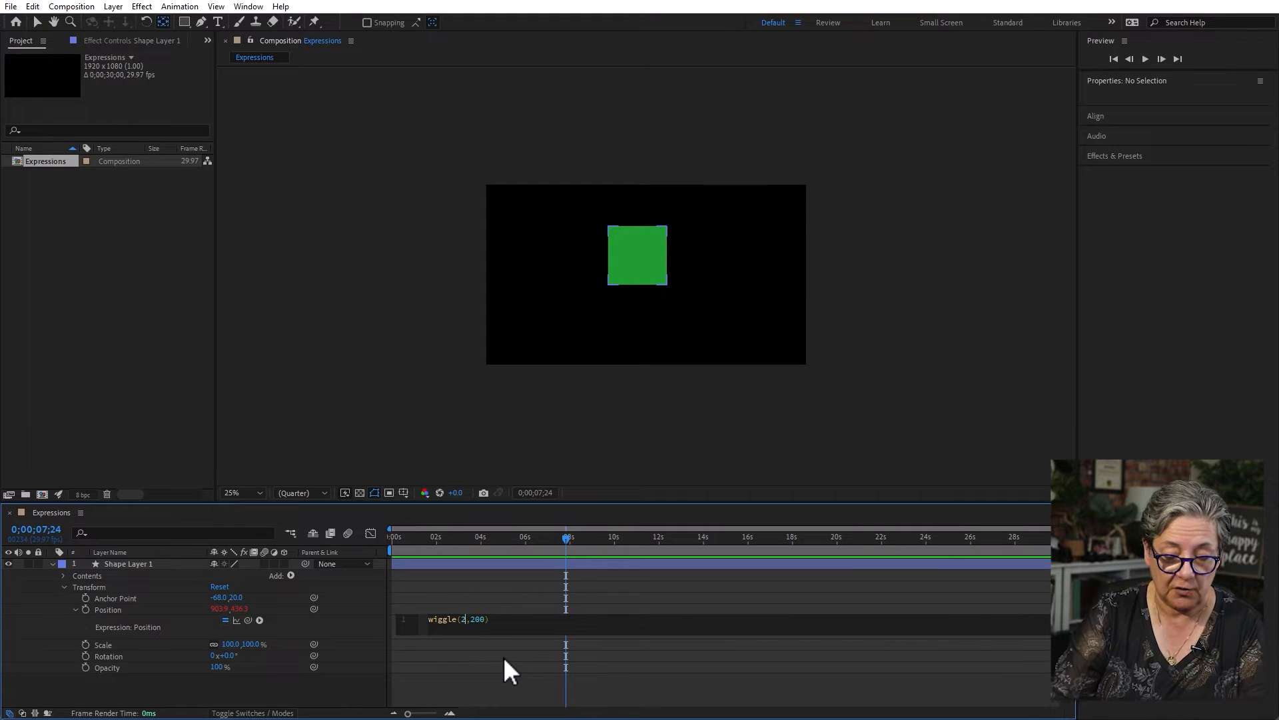
left_click(504, 658)
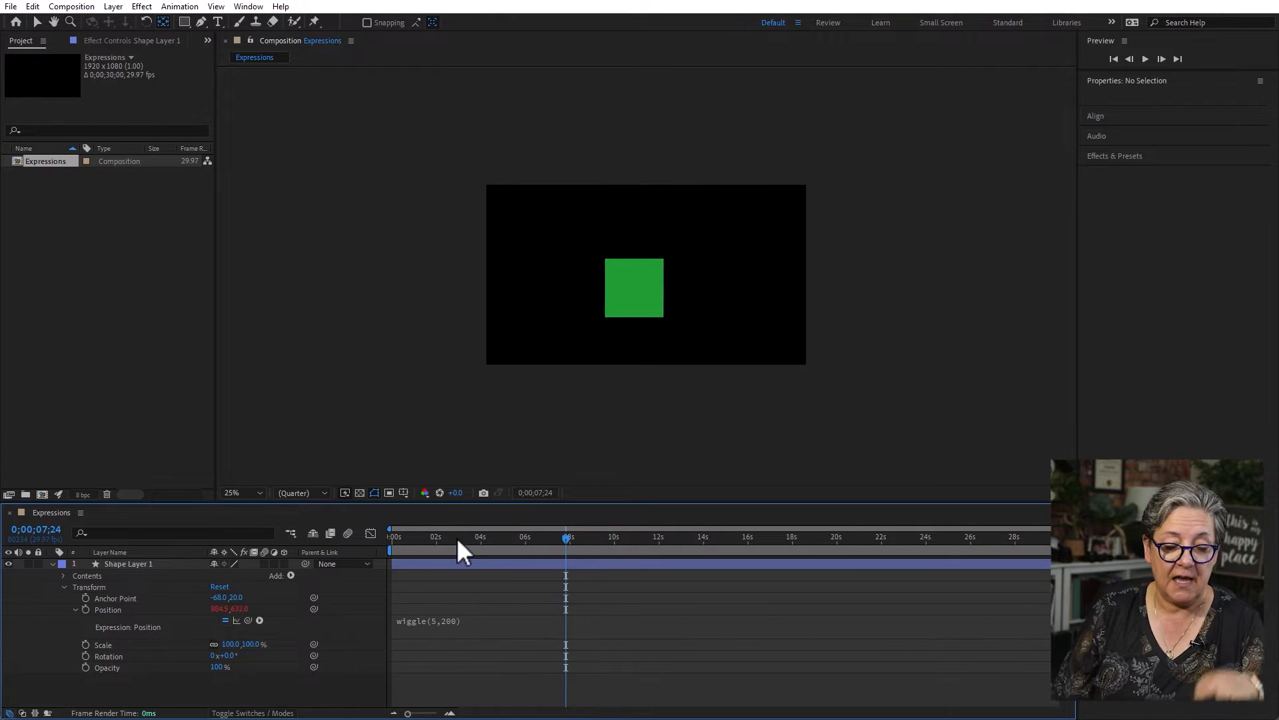
key("space")
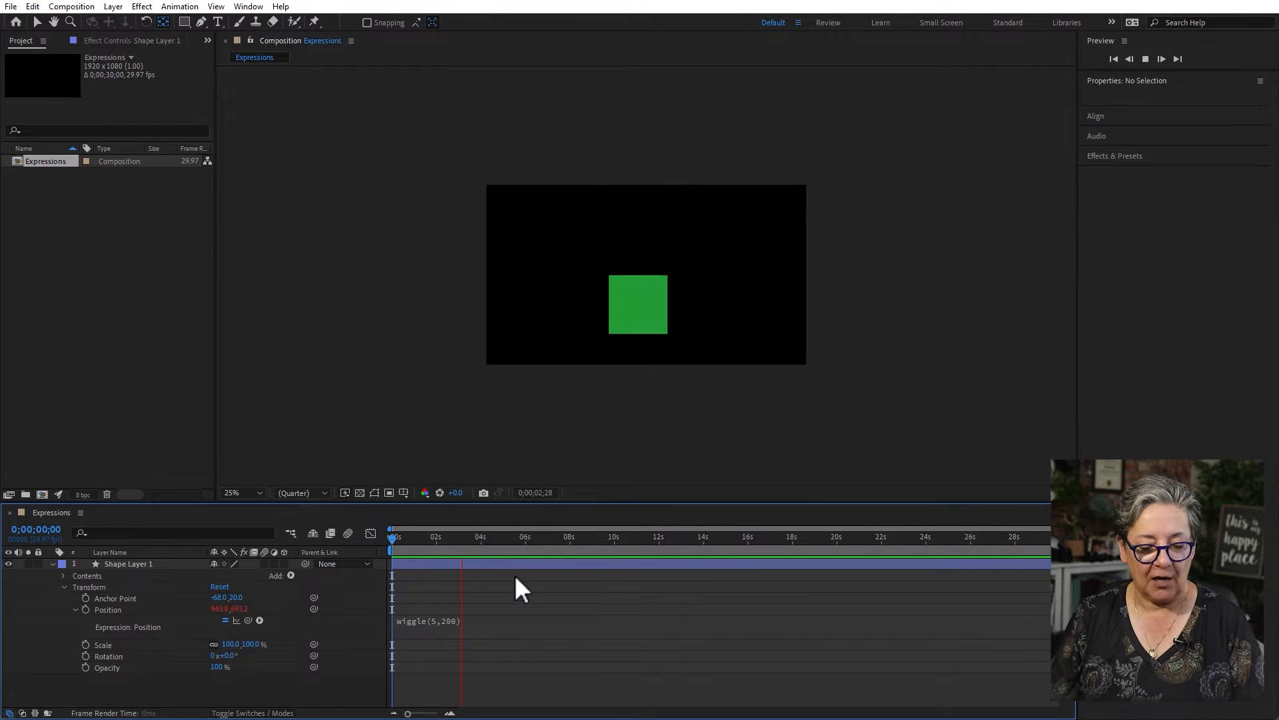
left_click(457, 626)
left_click(485, 638)
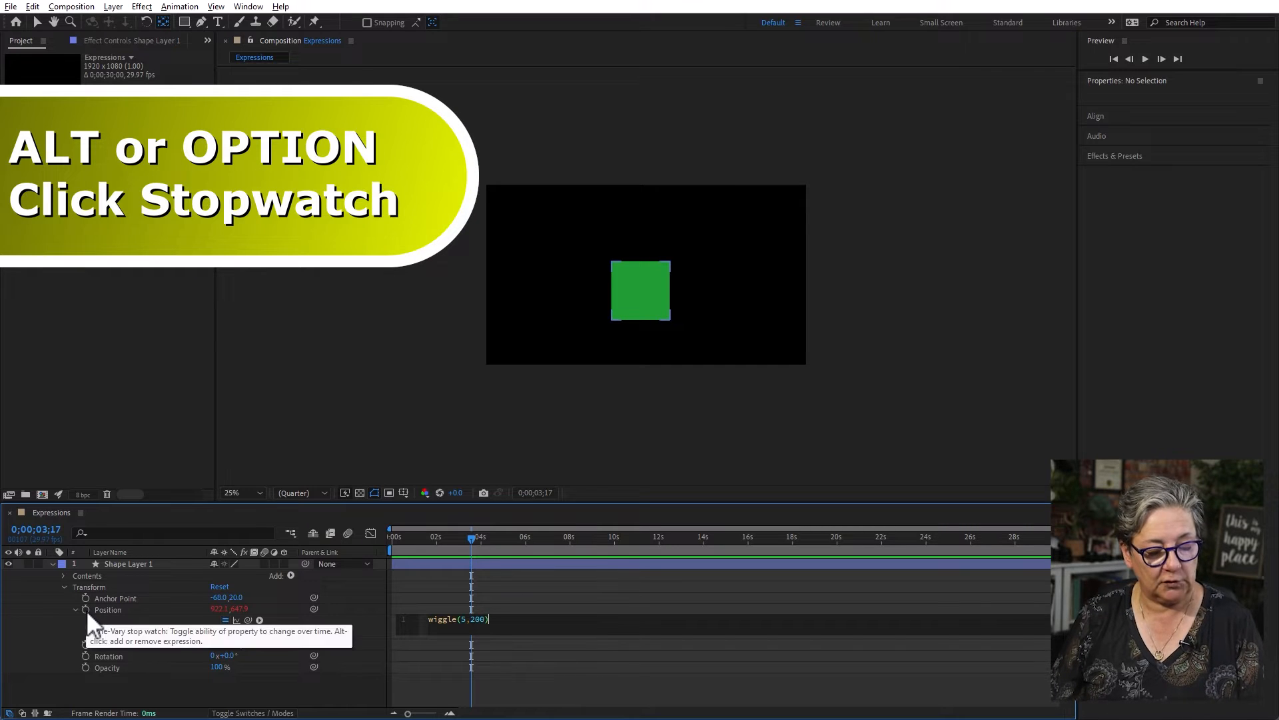
- Remove the Position expression and separate the property's dimensions into X Position and Y Position
left_click(86, 609, "alt")
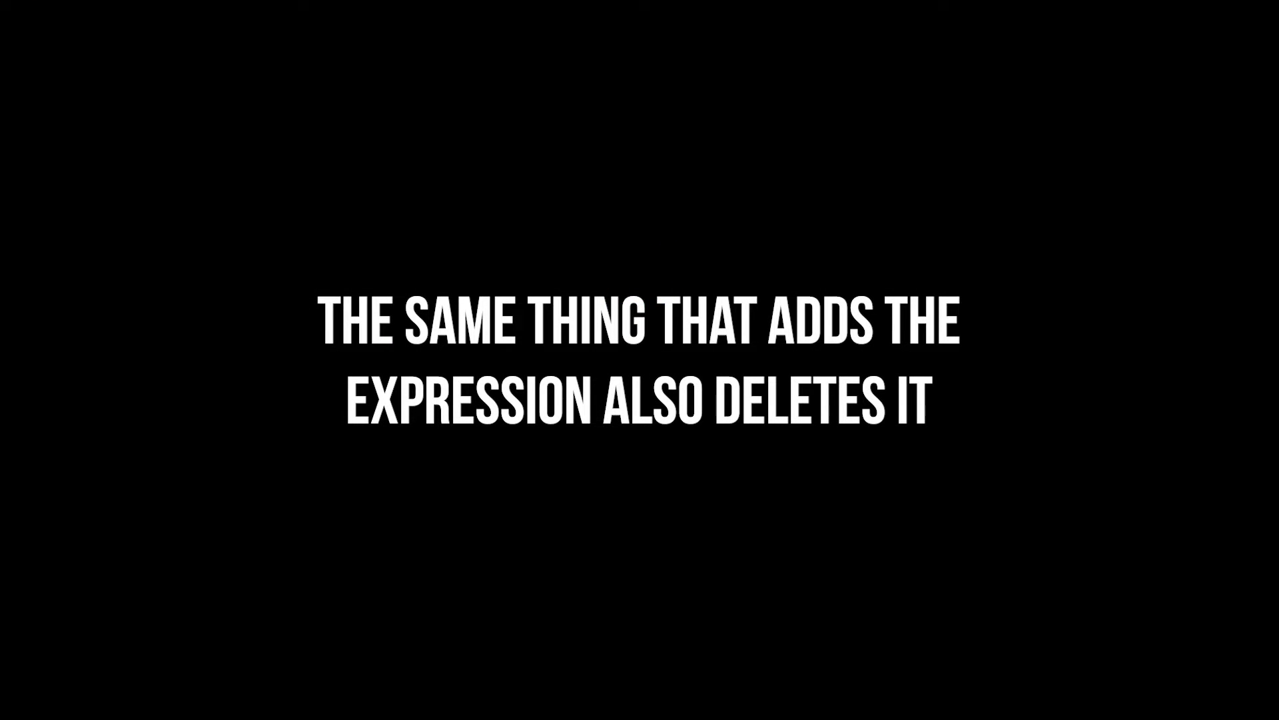
right_click(105, 606)
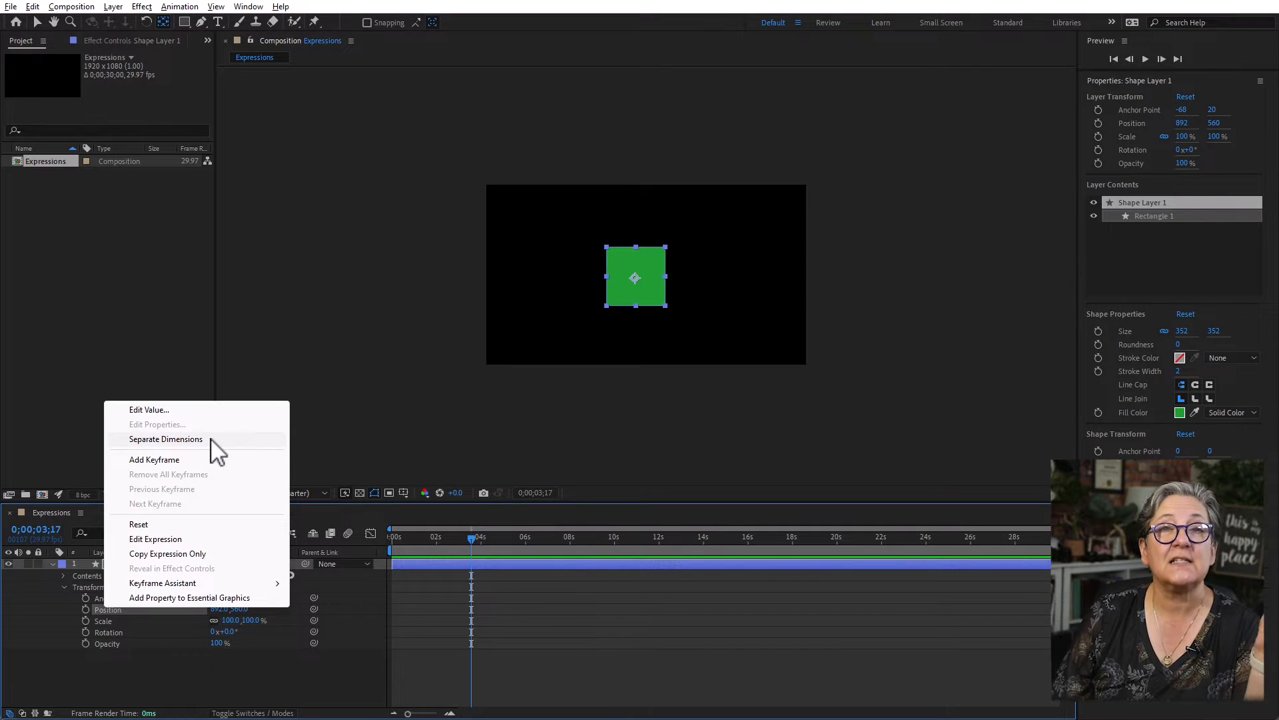
left_click(166, 439)
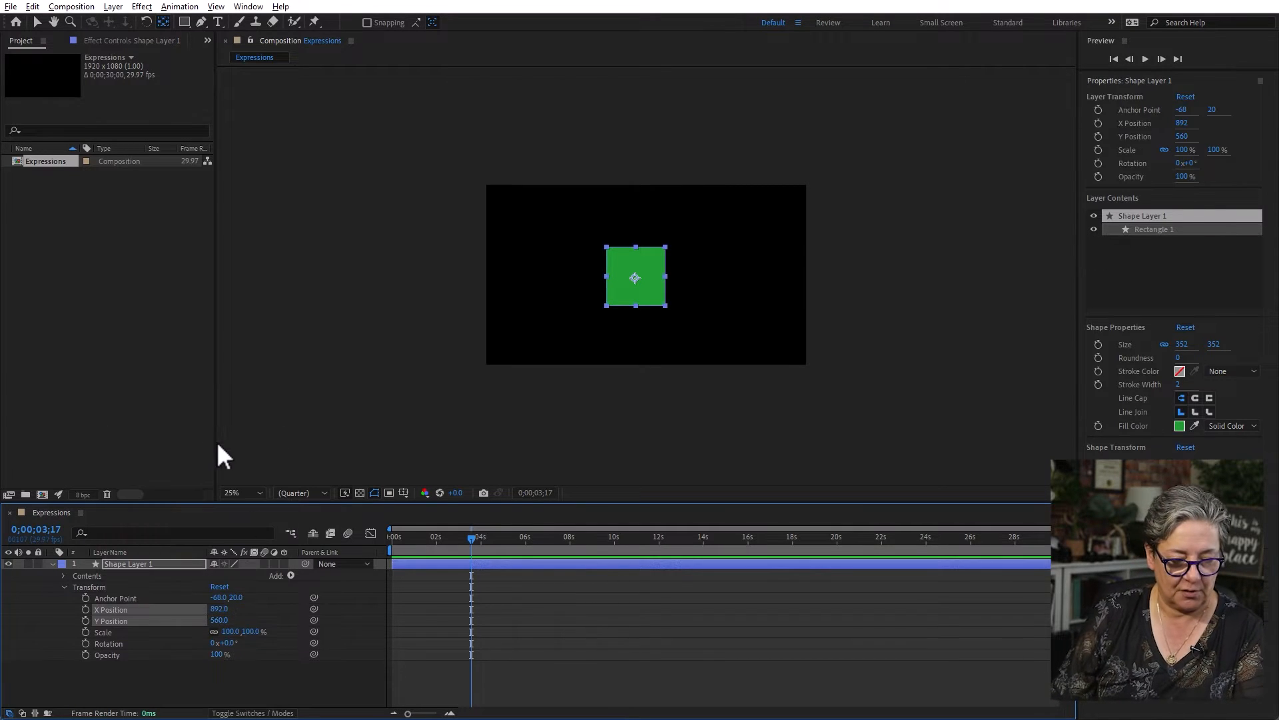
right_click(111, 631)
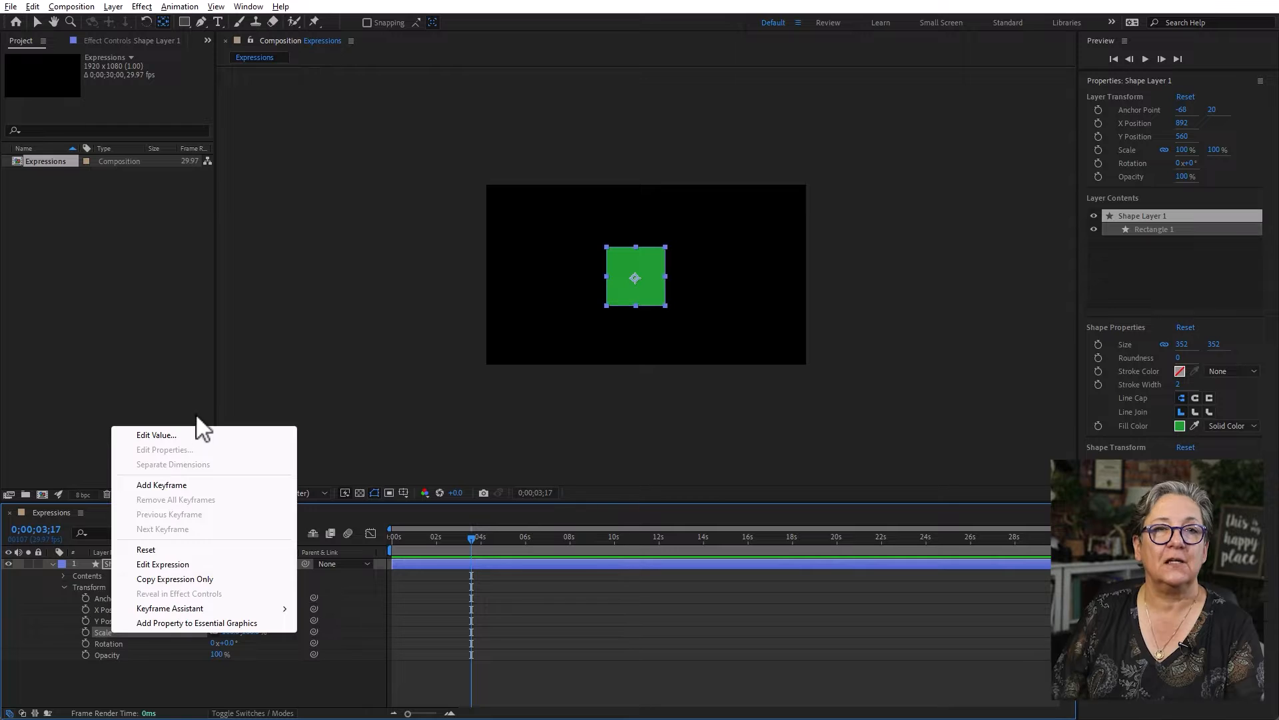
- Undo the separation of Position's dimensions and start a Position expression with the lines a =, b = and c =
key("Escape")
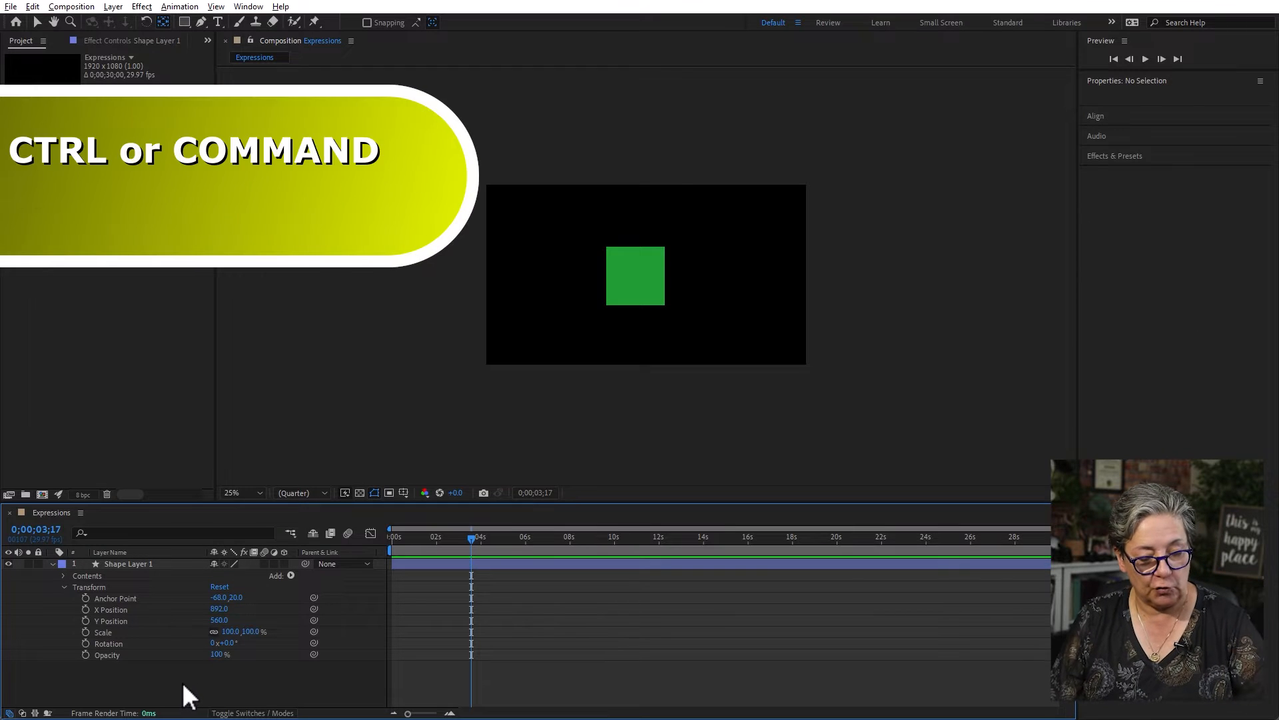
key("ctrl+z")
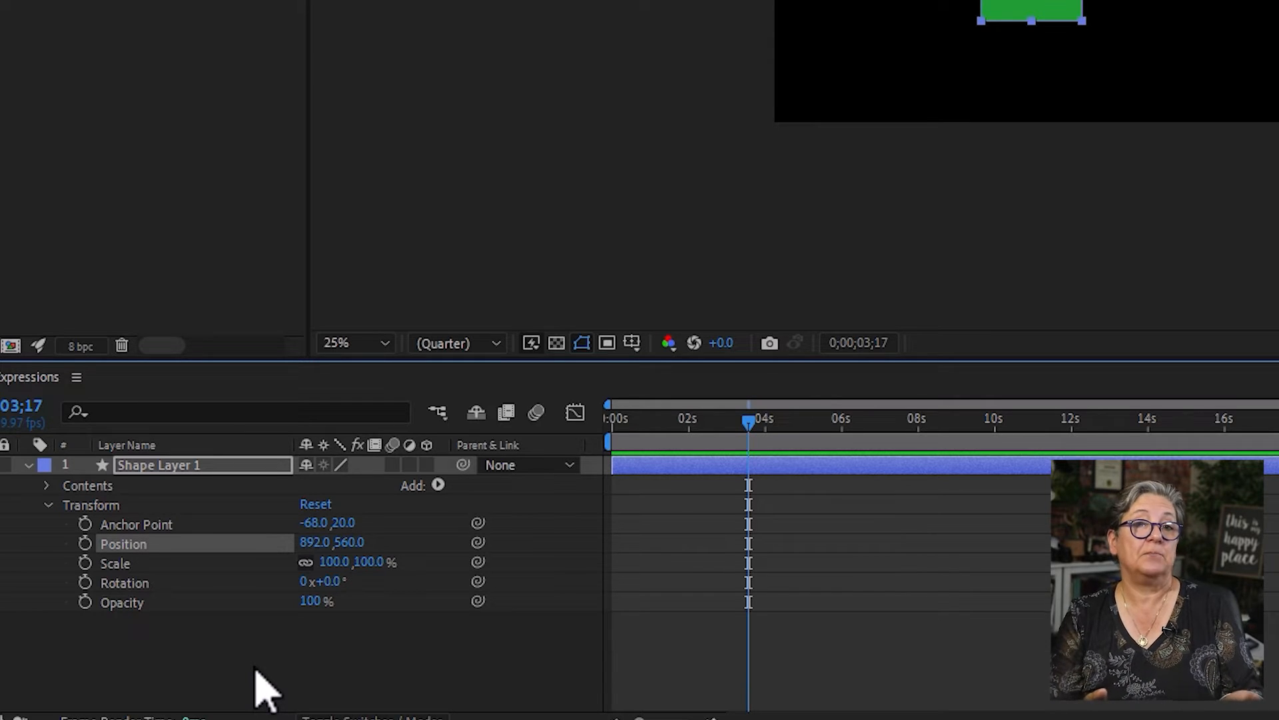
left_click(85, 544, "alt")
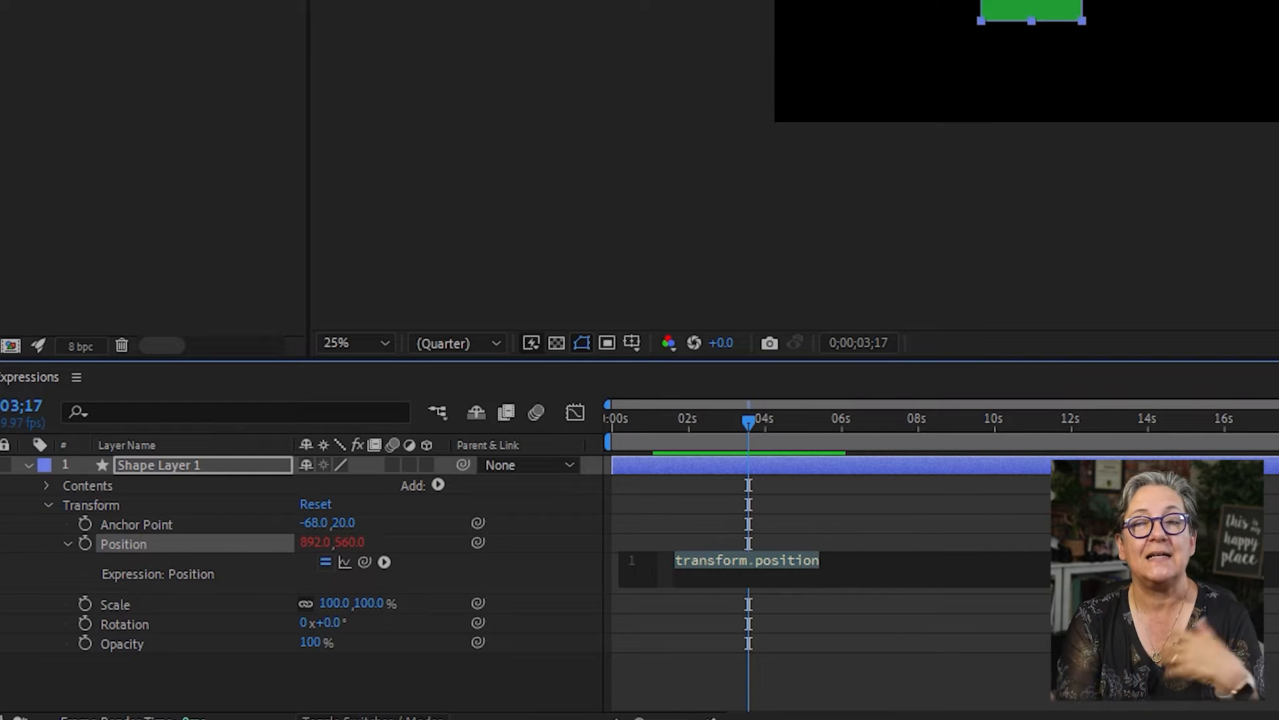
type("a ")
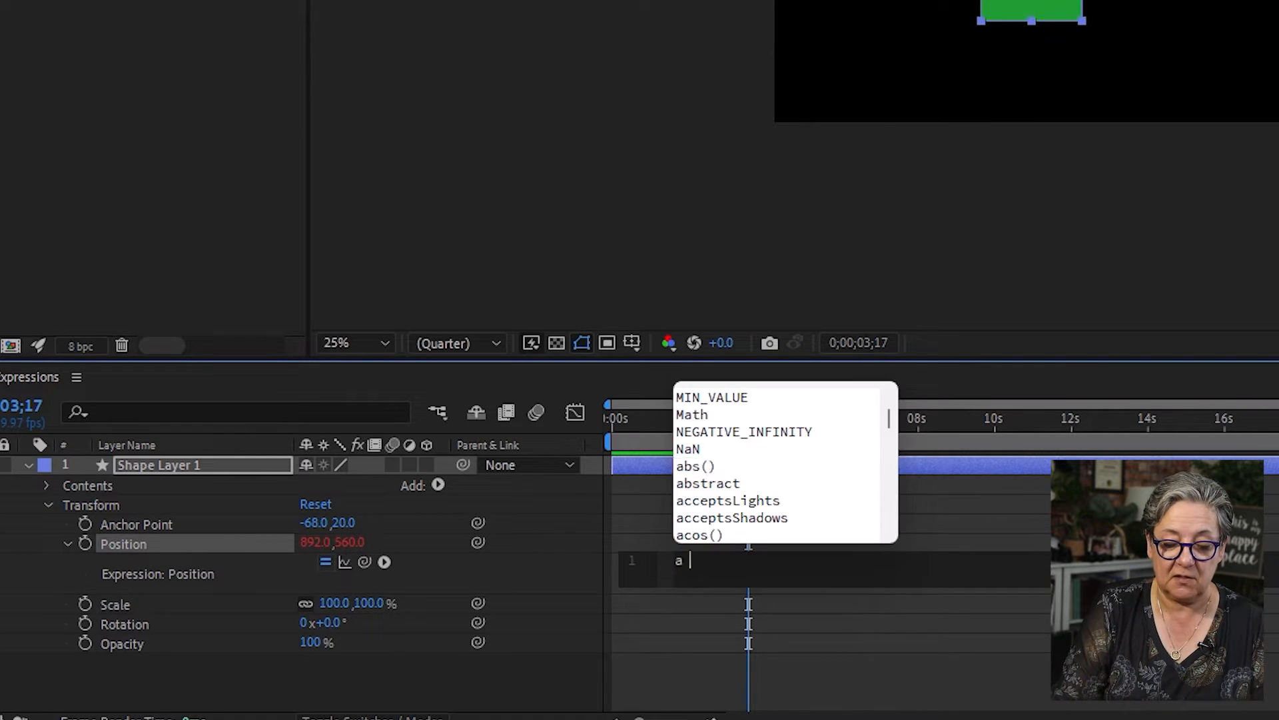
type("=")
key("Return")
type("b =")
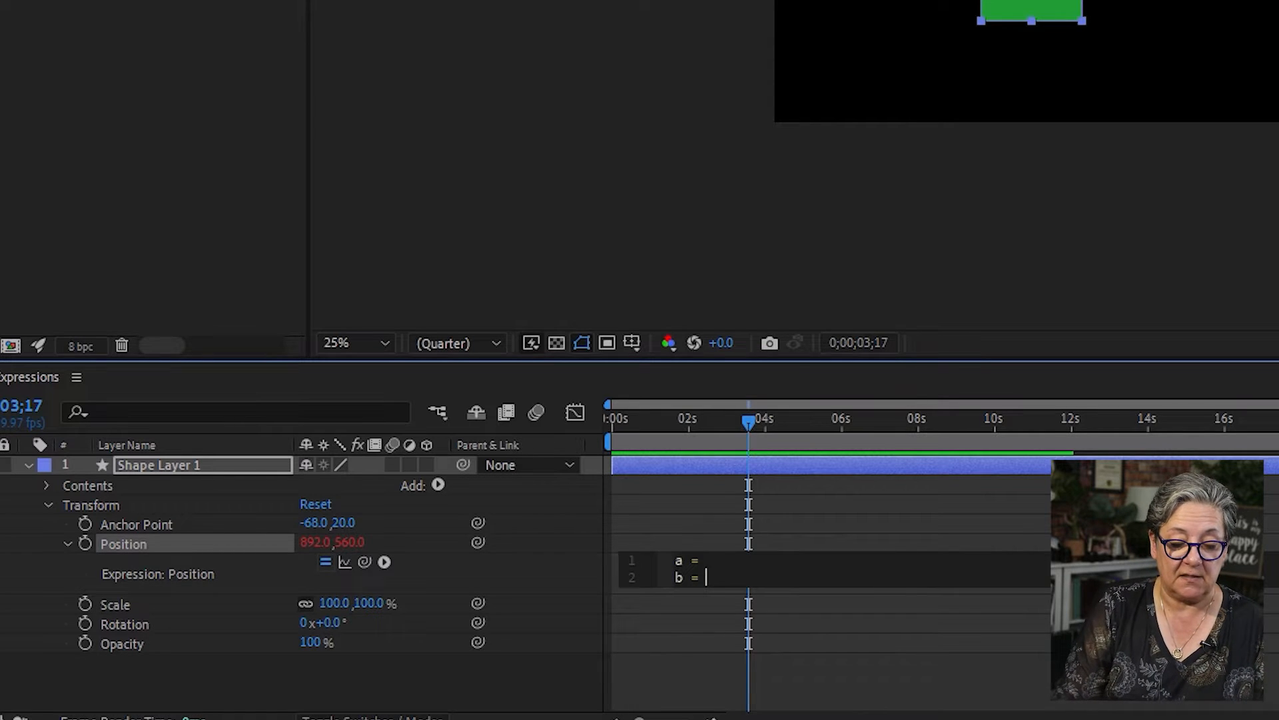
key("Return")
type("c =")
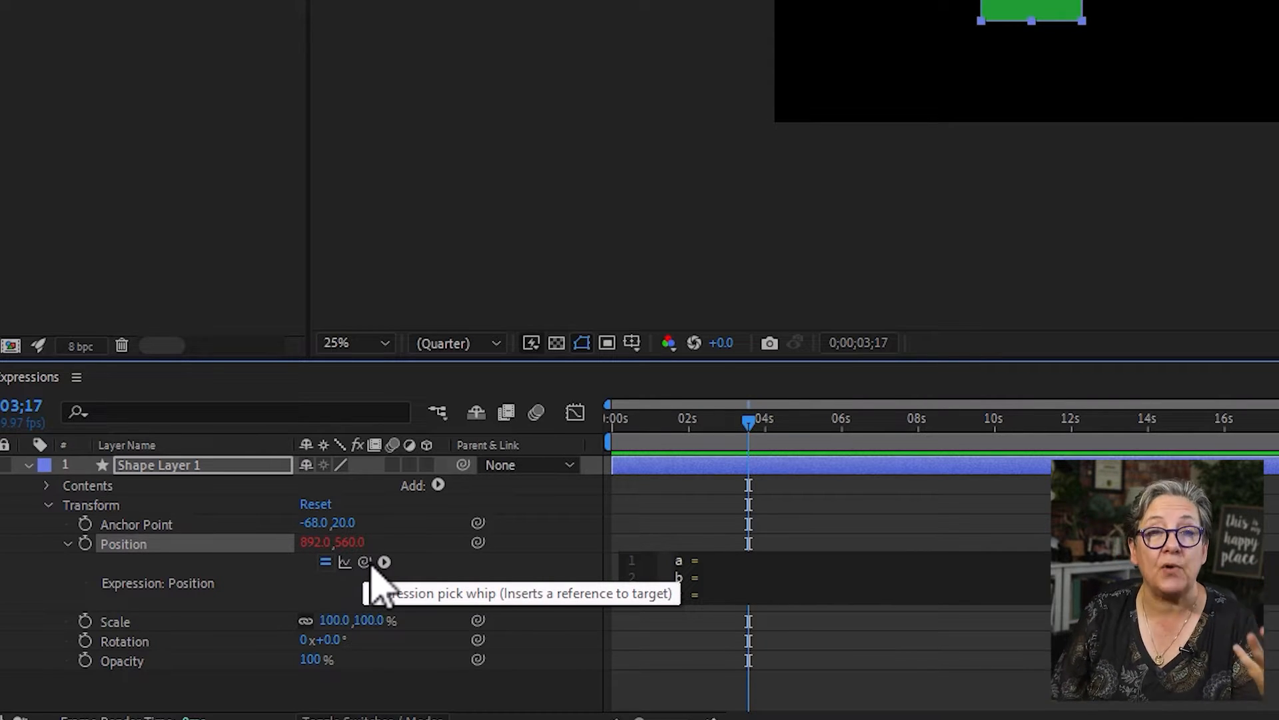
- Link a in the Position expression to the X value as transform.position[0]; ending the line with a semicolon
left_click_drag(365, 561, 322, 542)
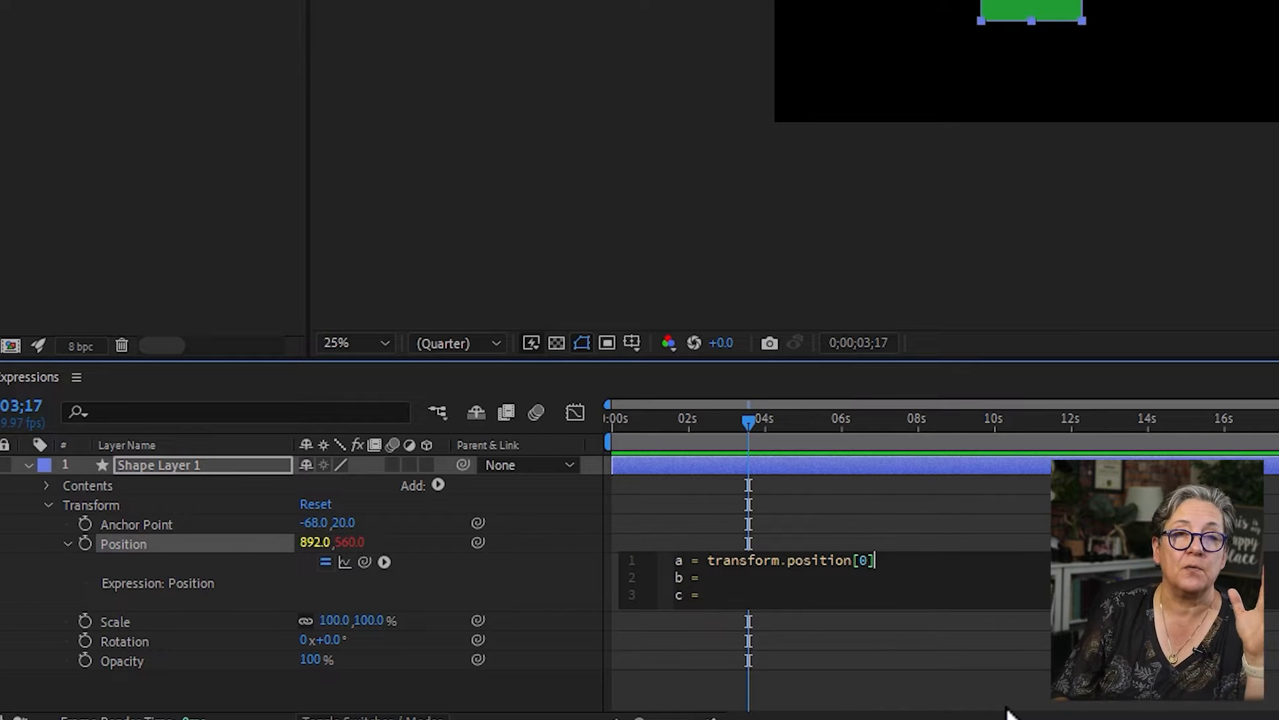
left_click_drag(707, 562, 879, 563)
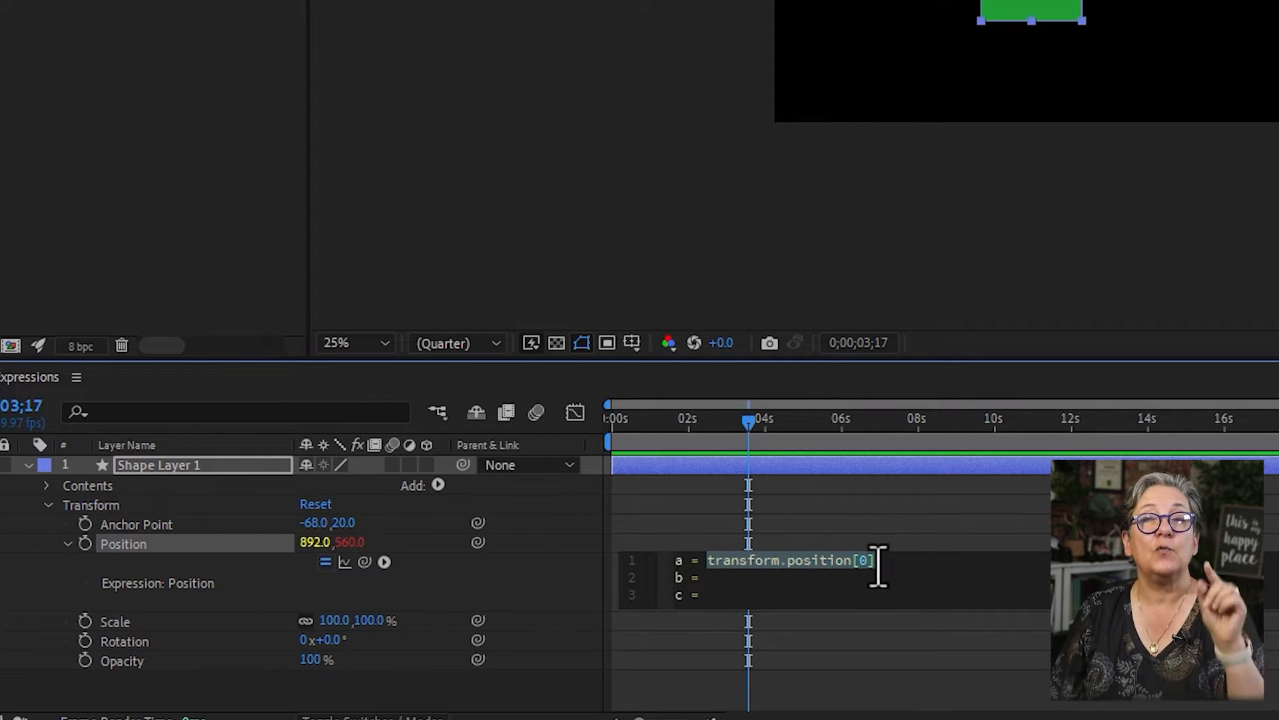
left_click(889, 563)
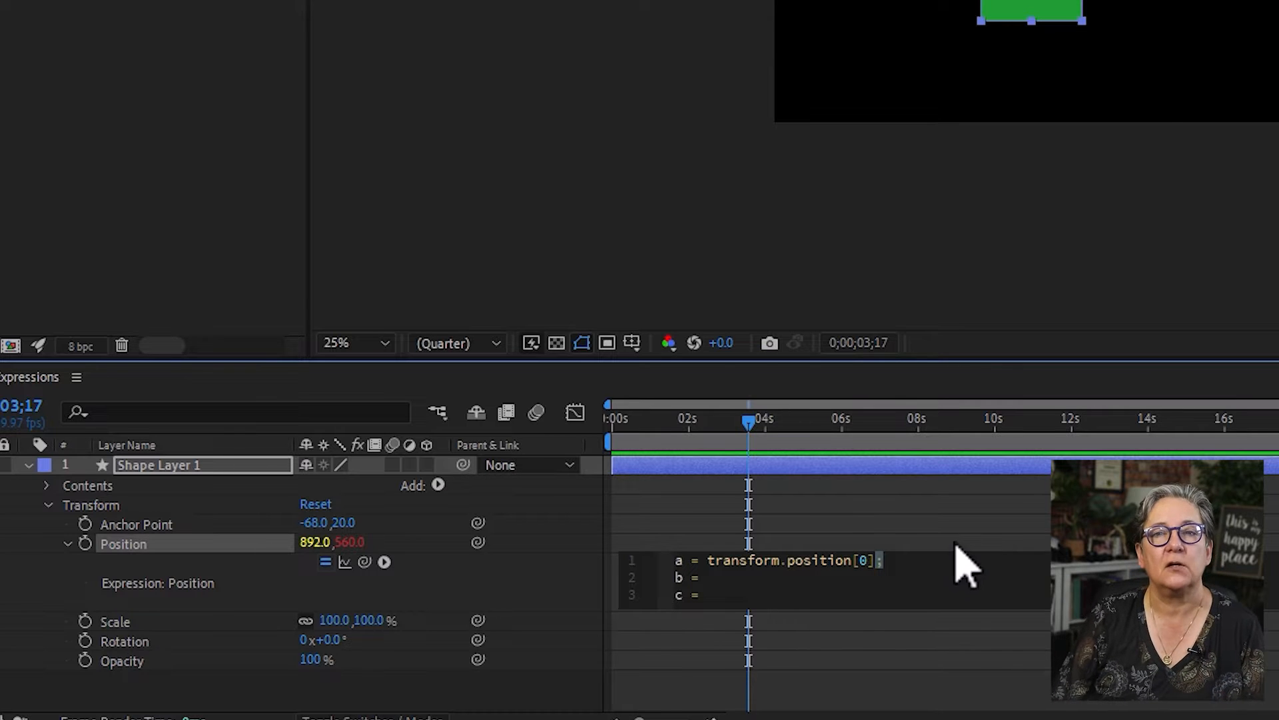
left_click(713, 609)
- Complete the Position expression with b = transform.position[1]; linked to the Y value, and c = [a,b]
left_click(686, 603)
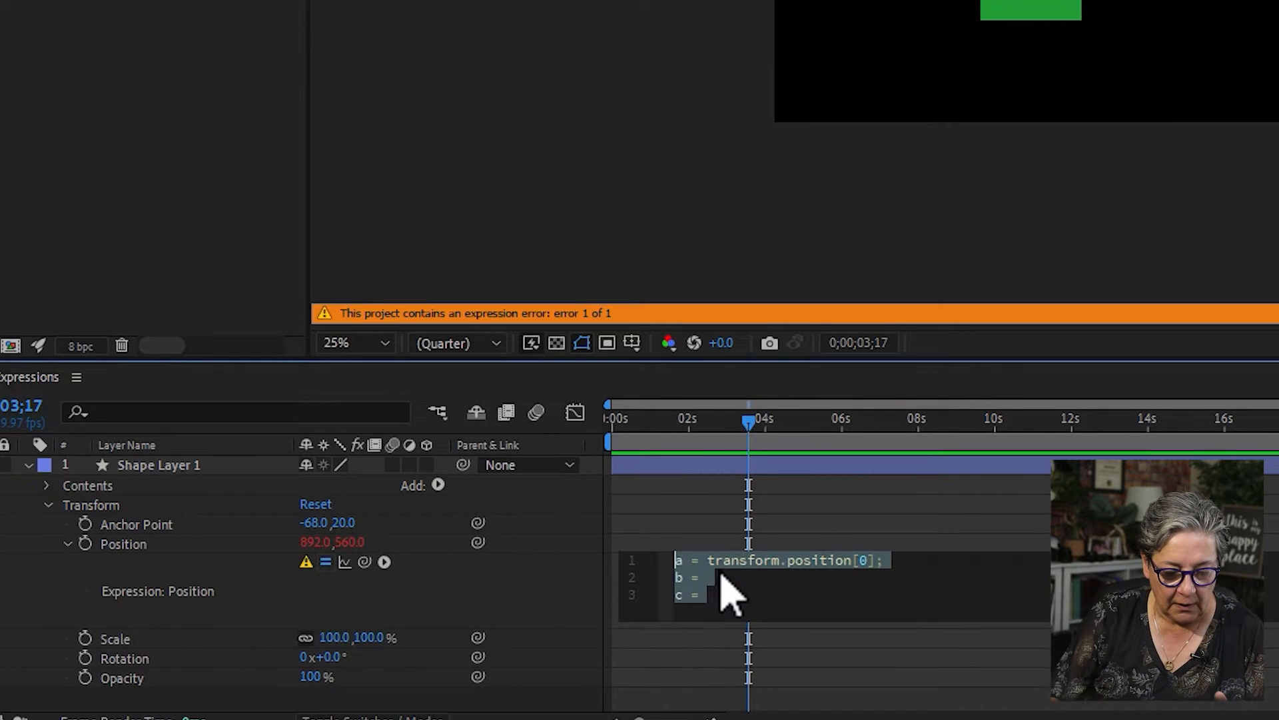
left_click(721, 593)
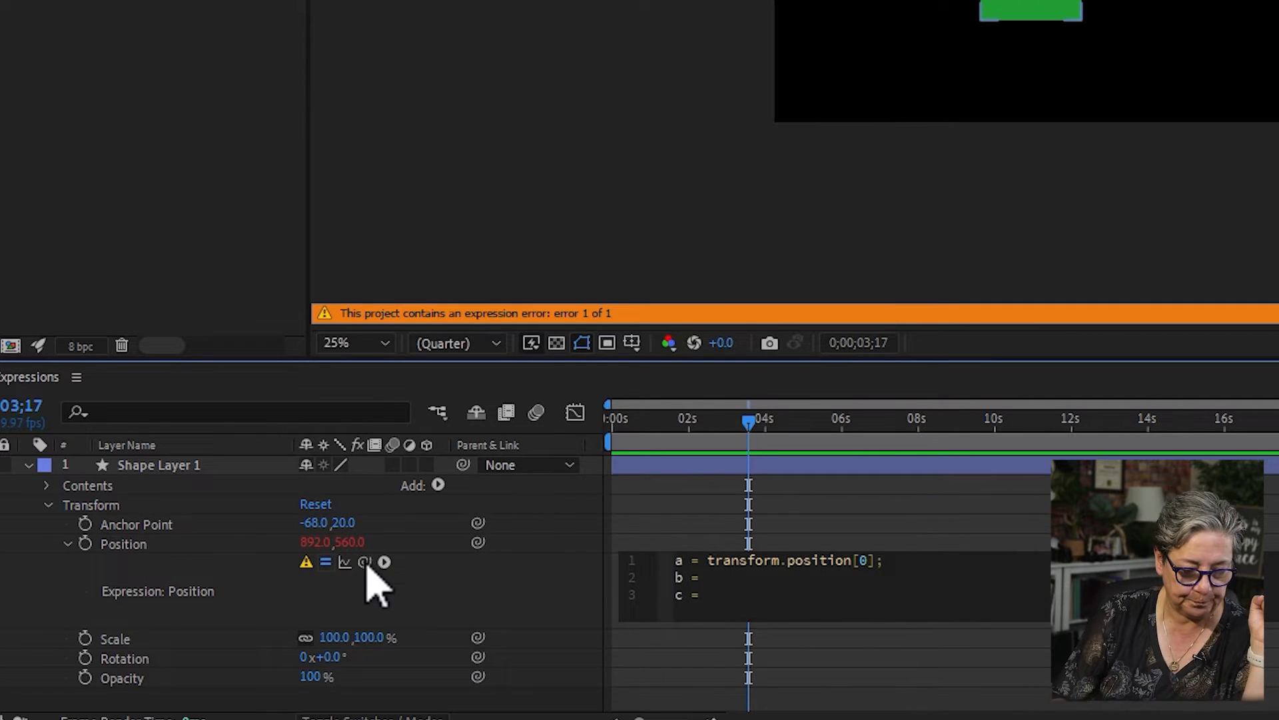
left_click(352, 543)
left_click_drag(352, 545, 352, 545)
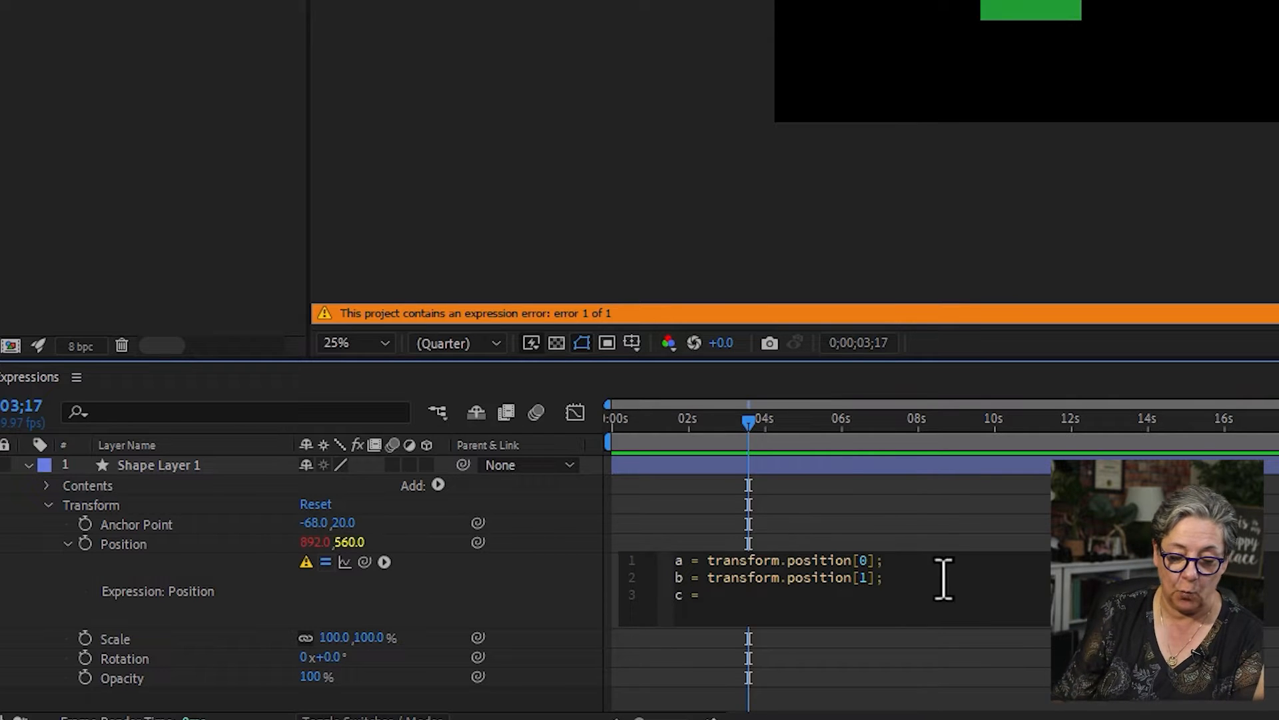
left_click(709, 595)
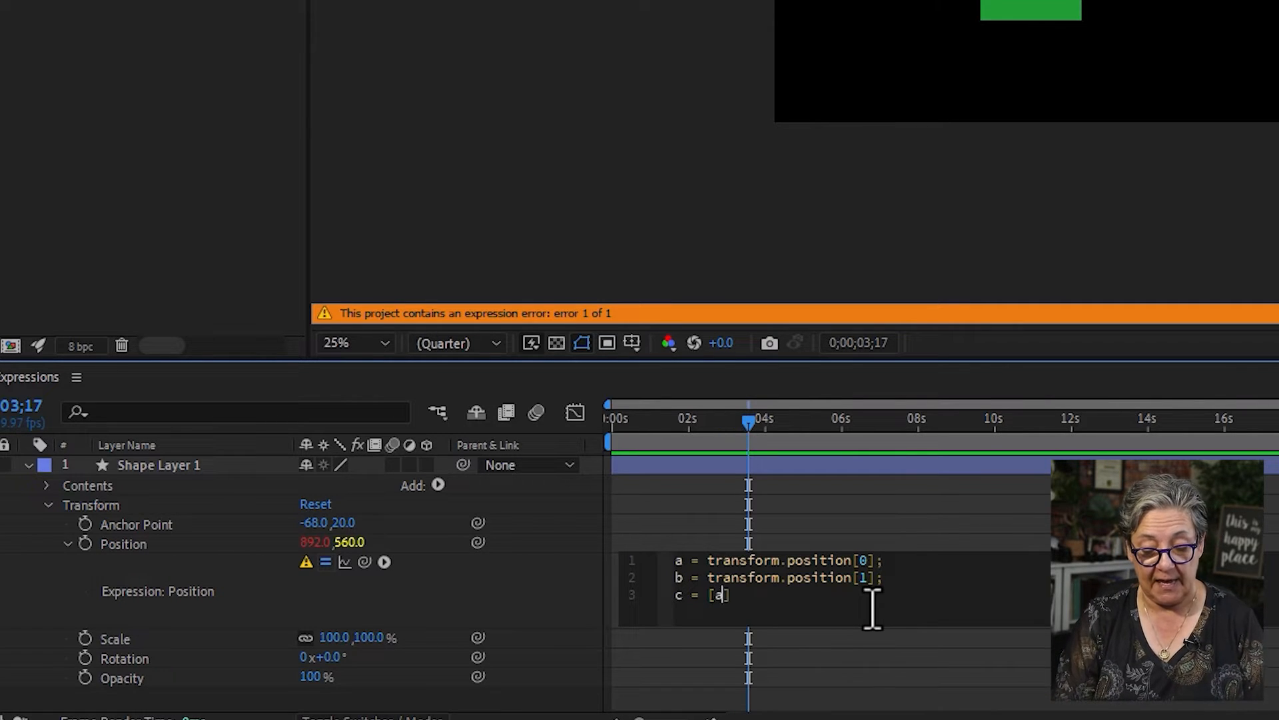
left_click(909, 700)
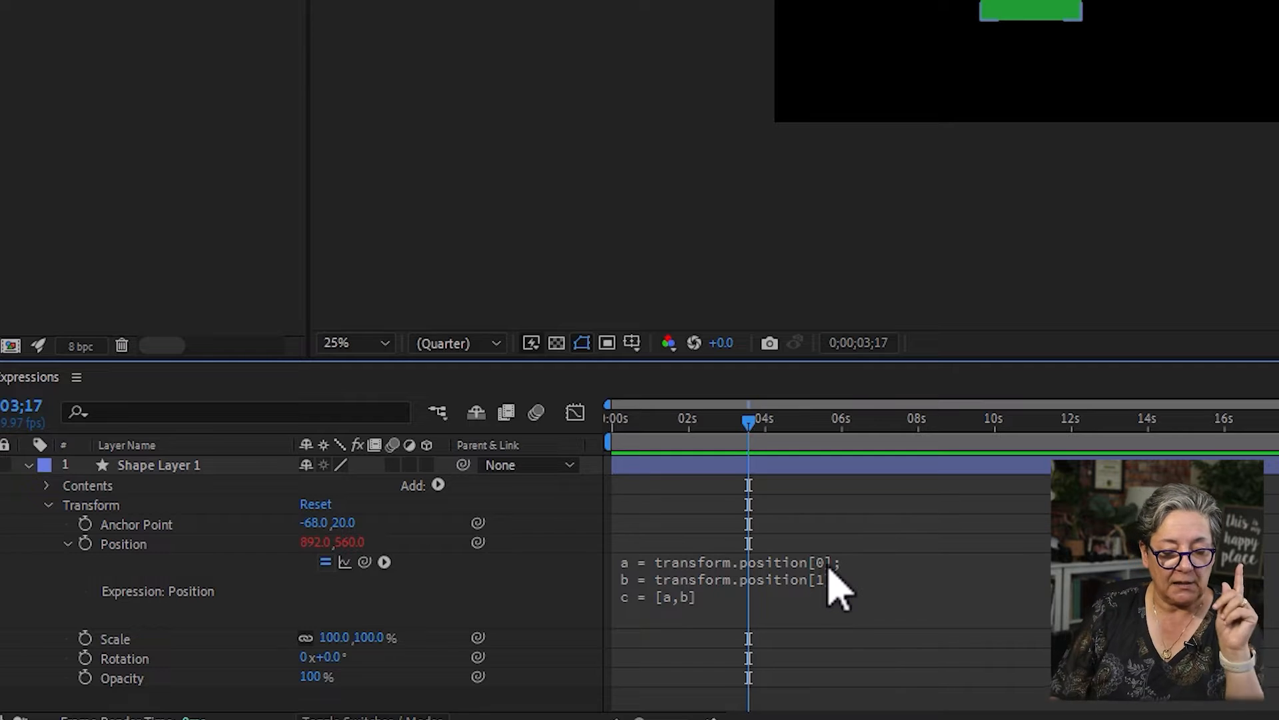
- Replace transform.position in line b of the Position expression with wiggle(2,250), keeping the [1] index
left_click(709, 604)
left_click(712, 579)
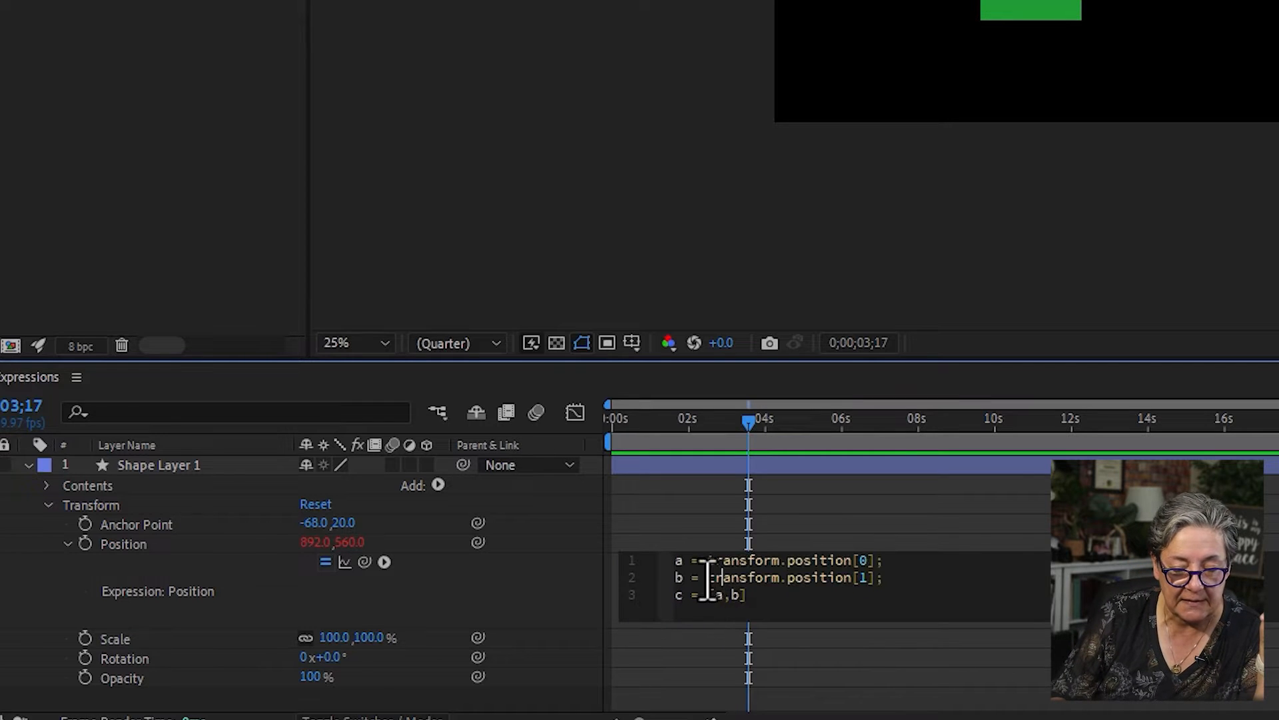
left_click_drag(708, 578, 853, 577)
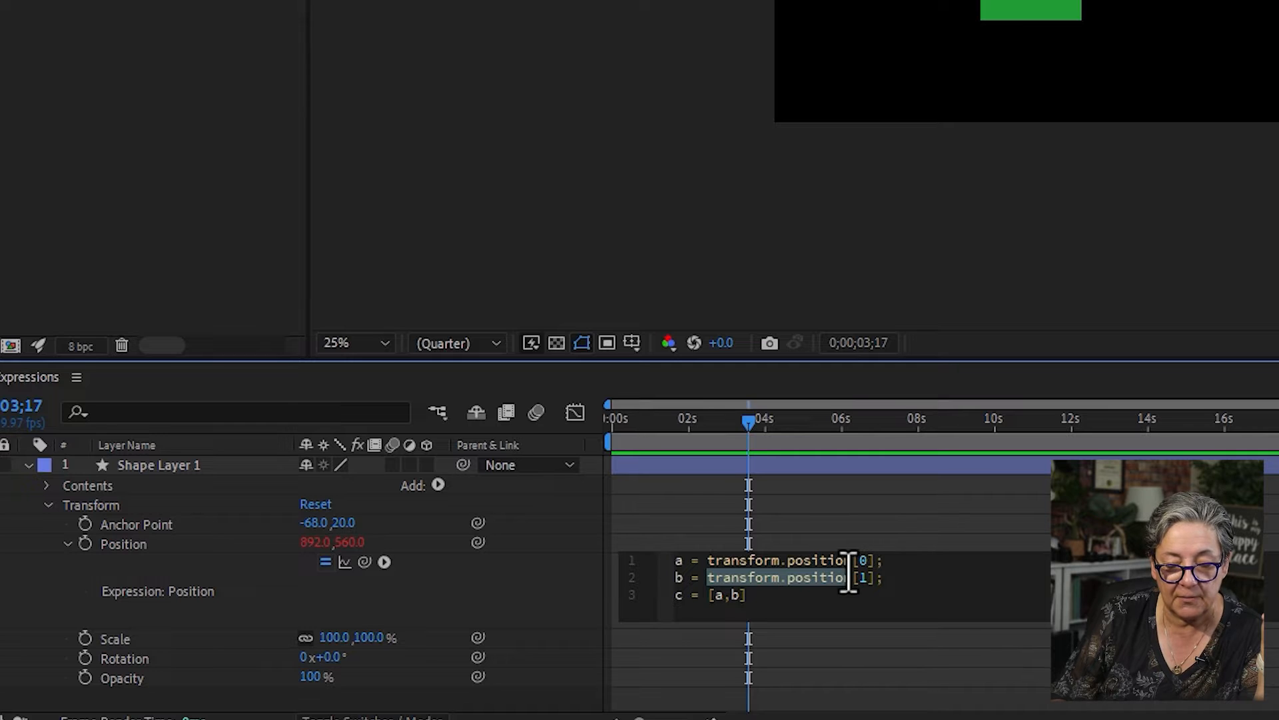
type("wiggle")
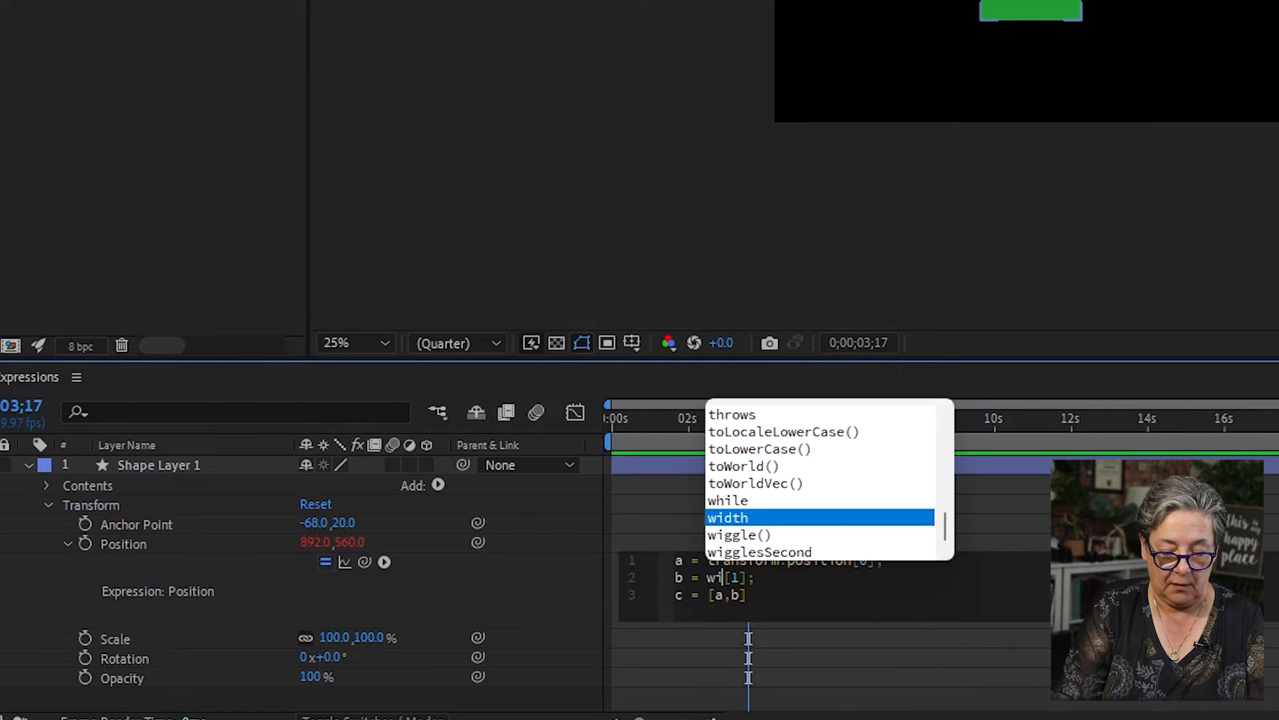
key("Return")
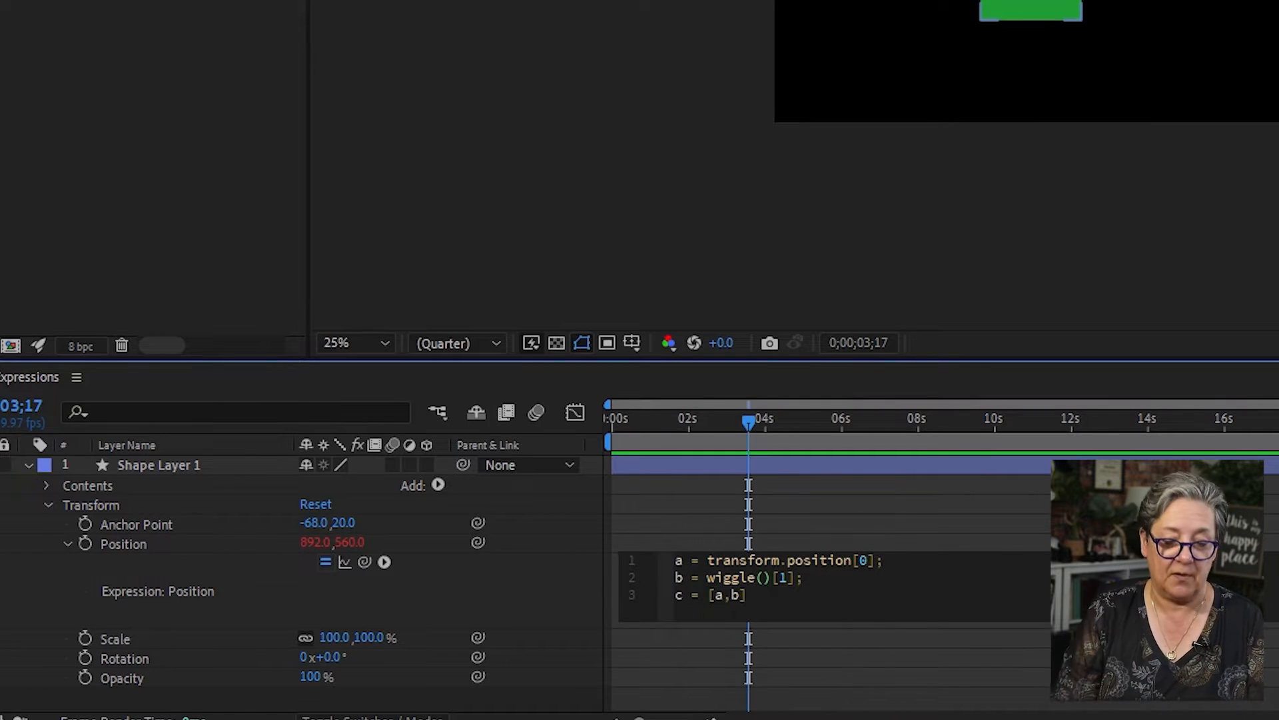
type("2,")
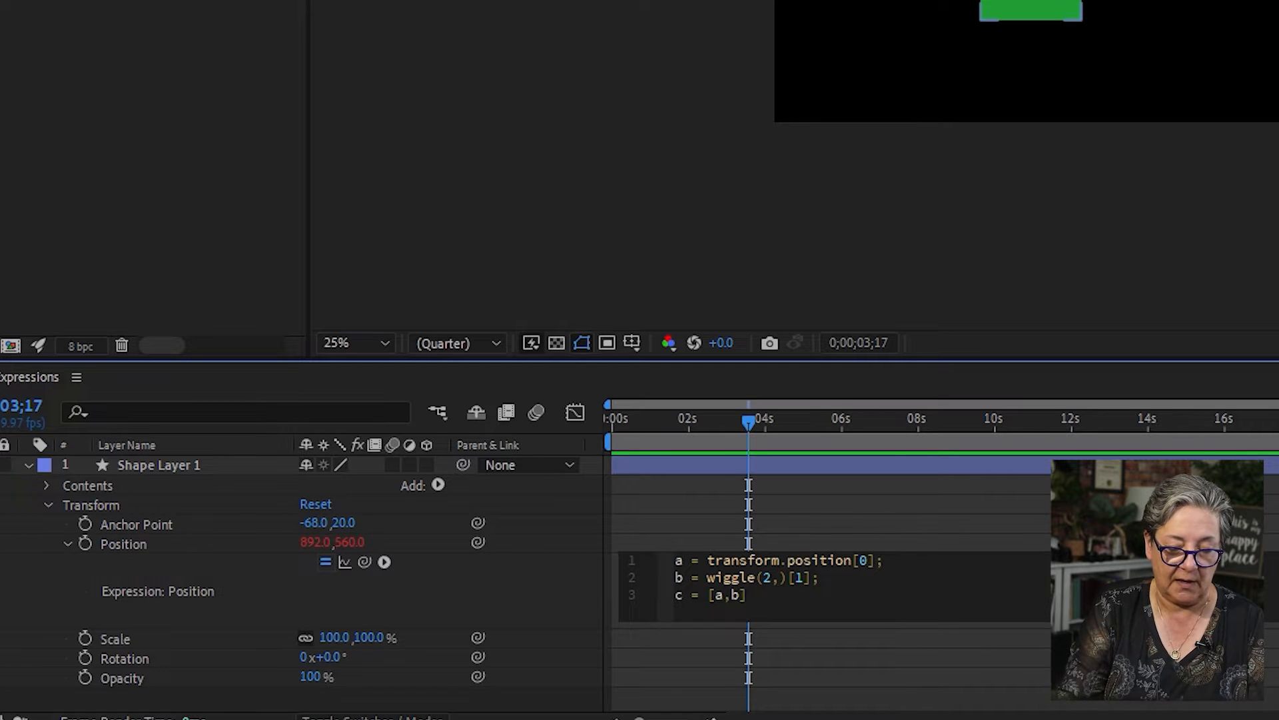
type("250")
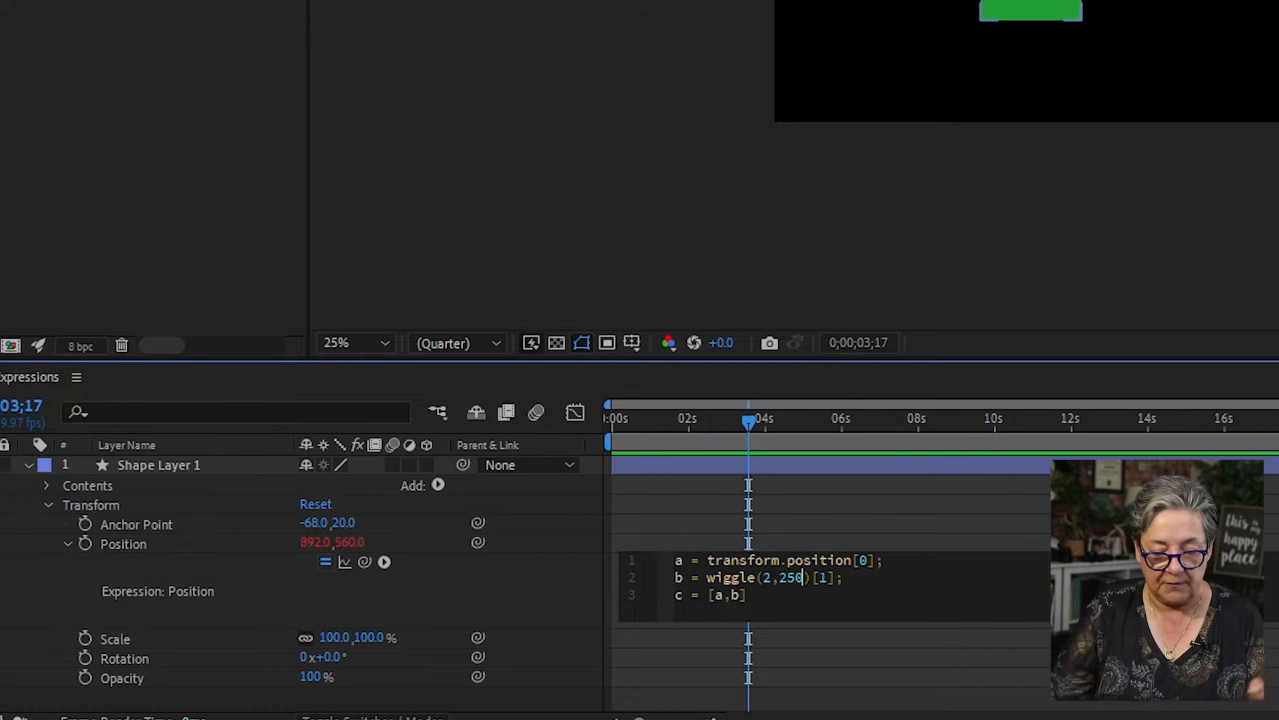
left_click(978, 691)
- Preview the square's vertical wiggle from the start of the timeline
left_click_drag(701, 422, 358, 373)
key("space")
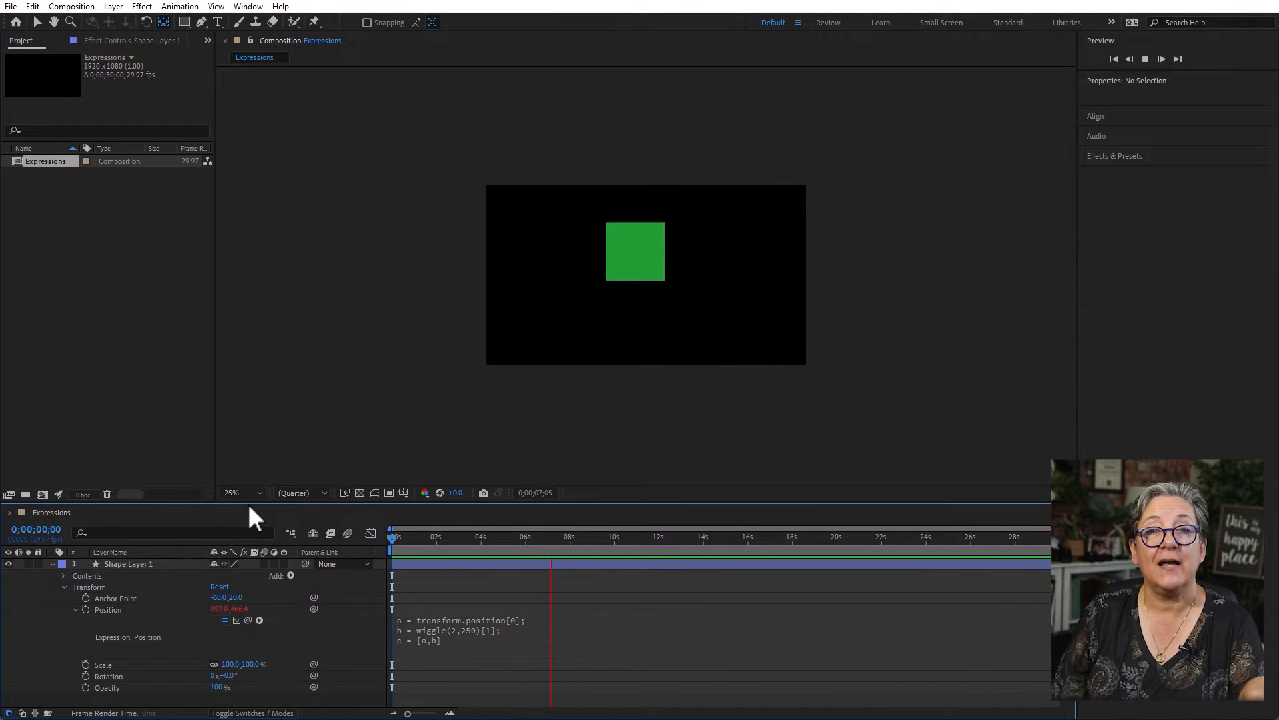
key("space")
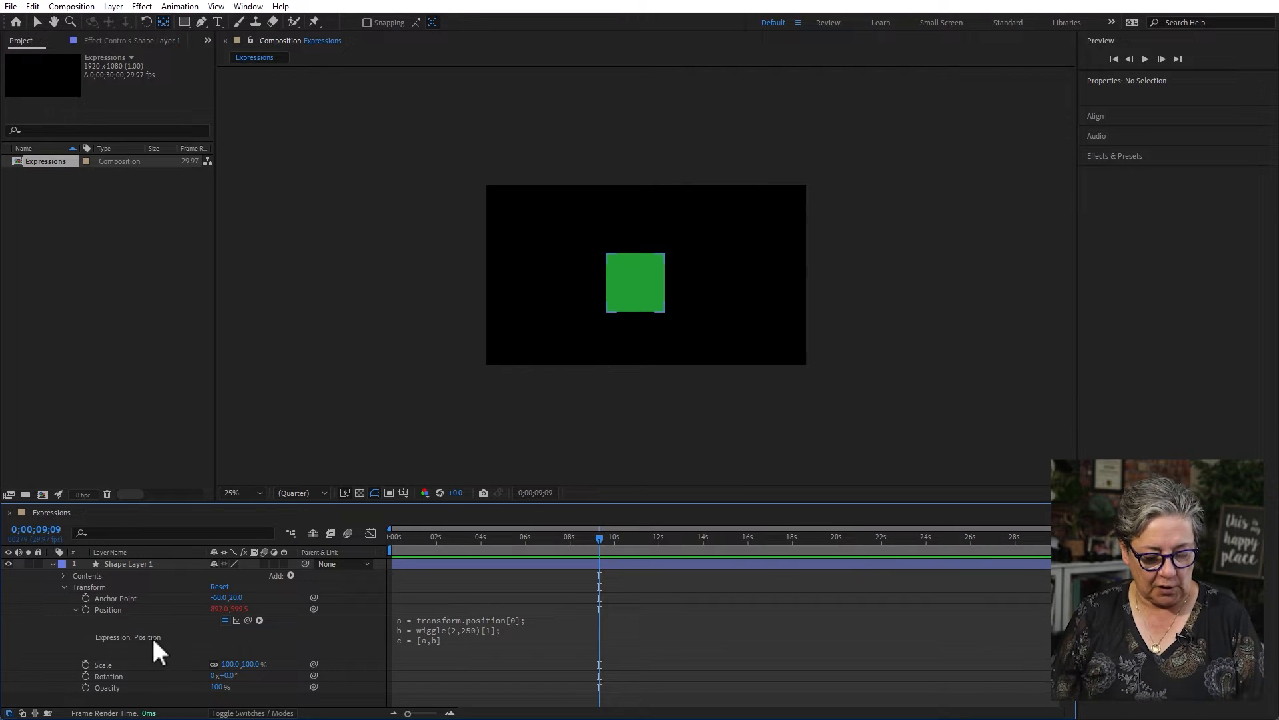
- Remove the Position expression and start a Scale expression with the lines a =, b = and c = [a,b]
left_click(85, 609, "alt")
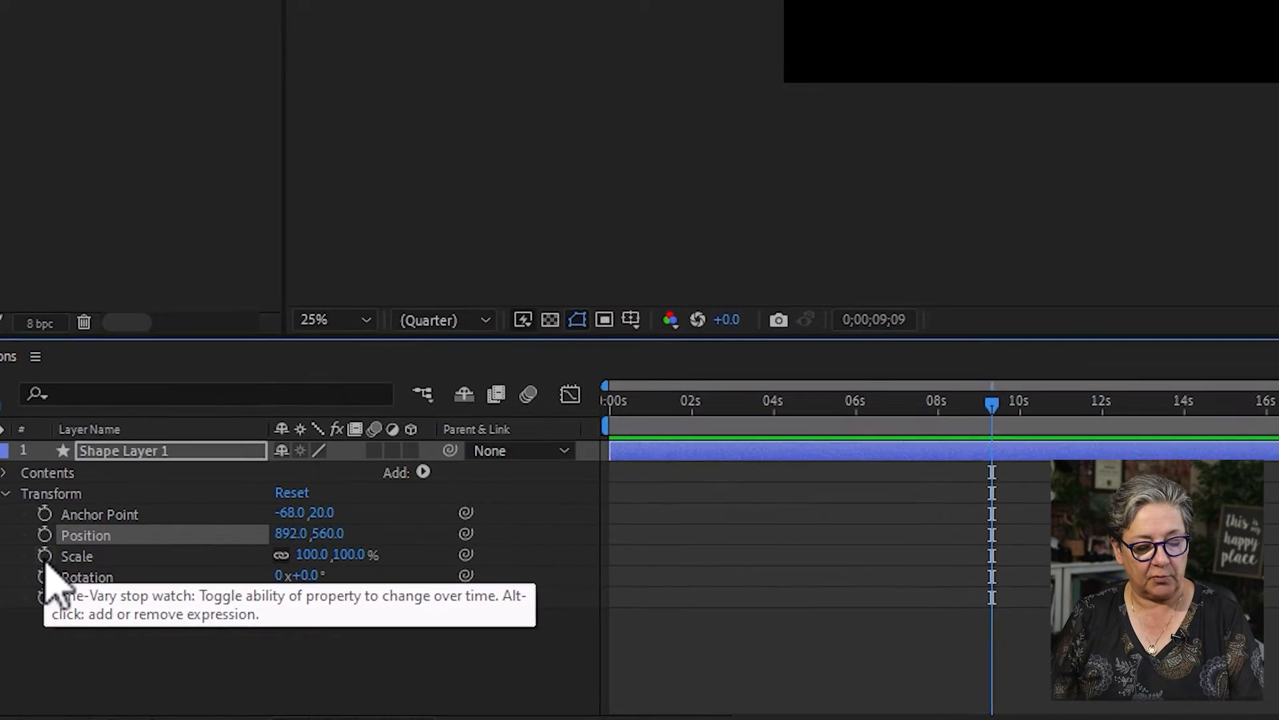
left_click(40, 549, "alt")
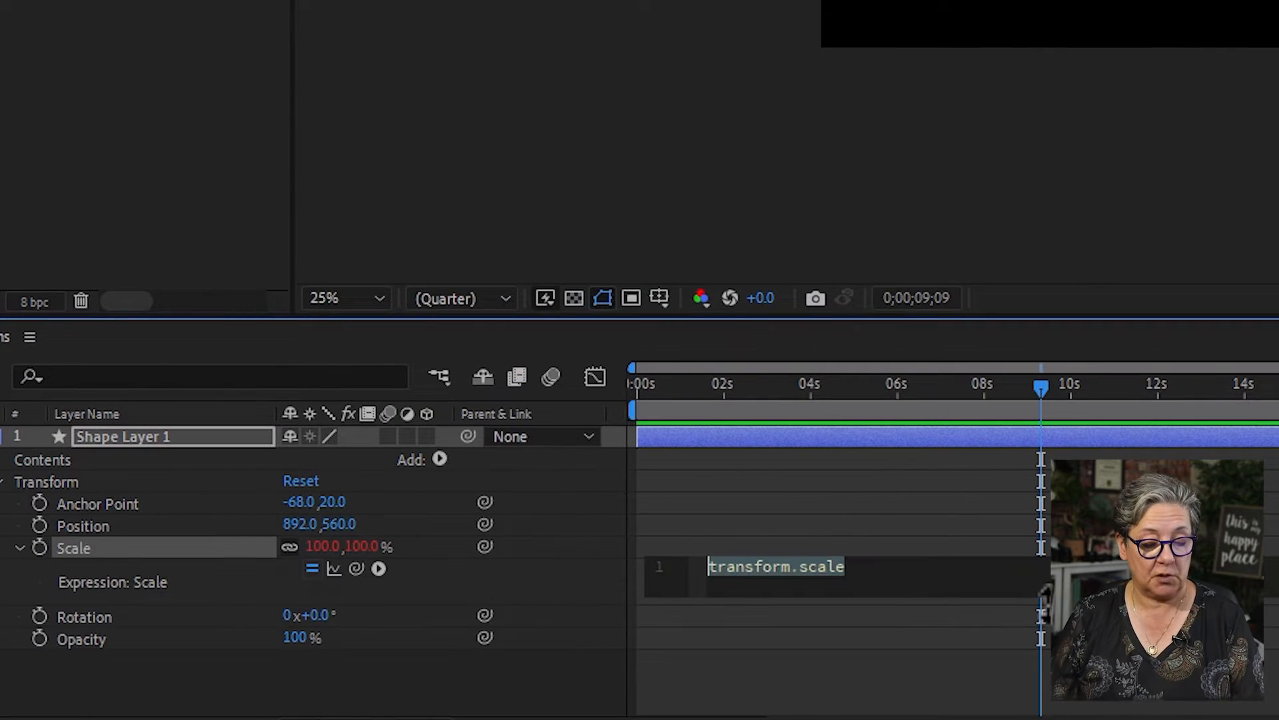
type("a = ")
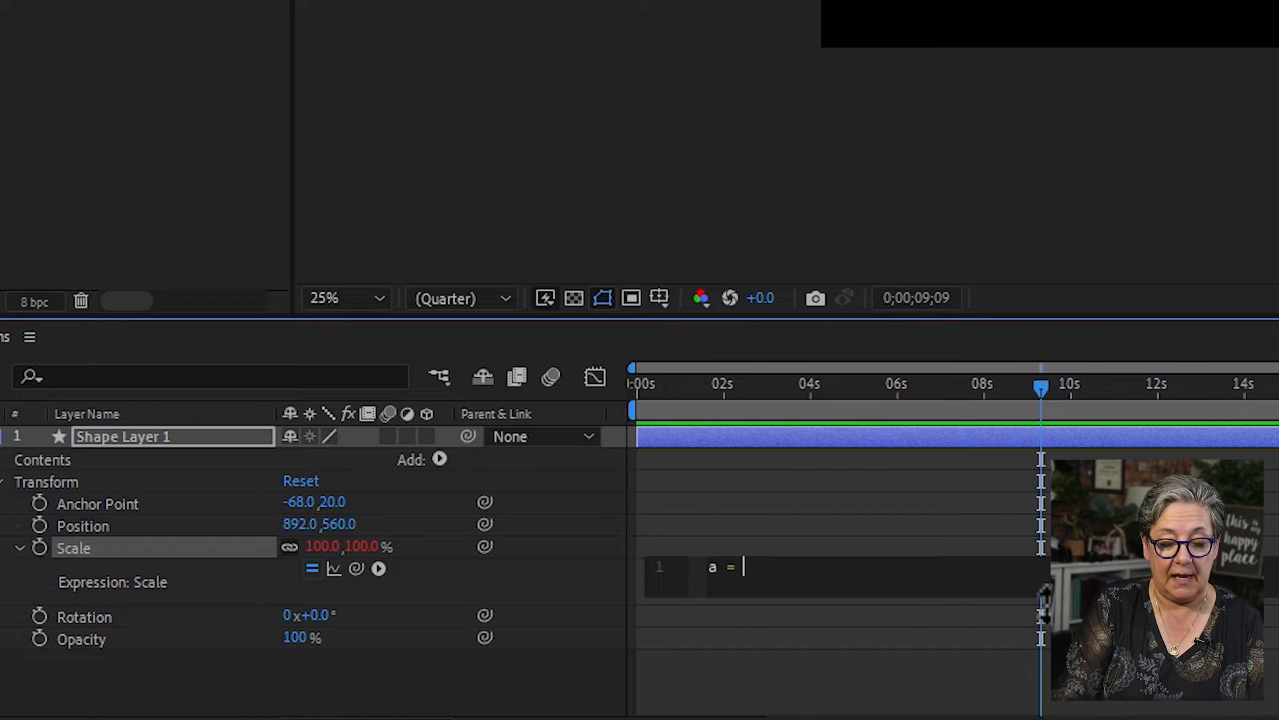
type("b =")
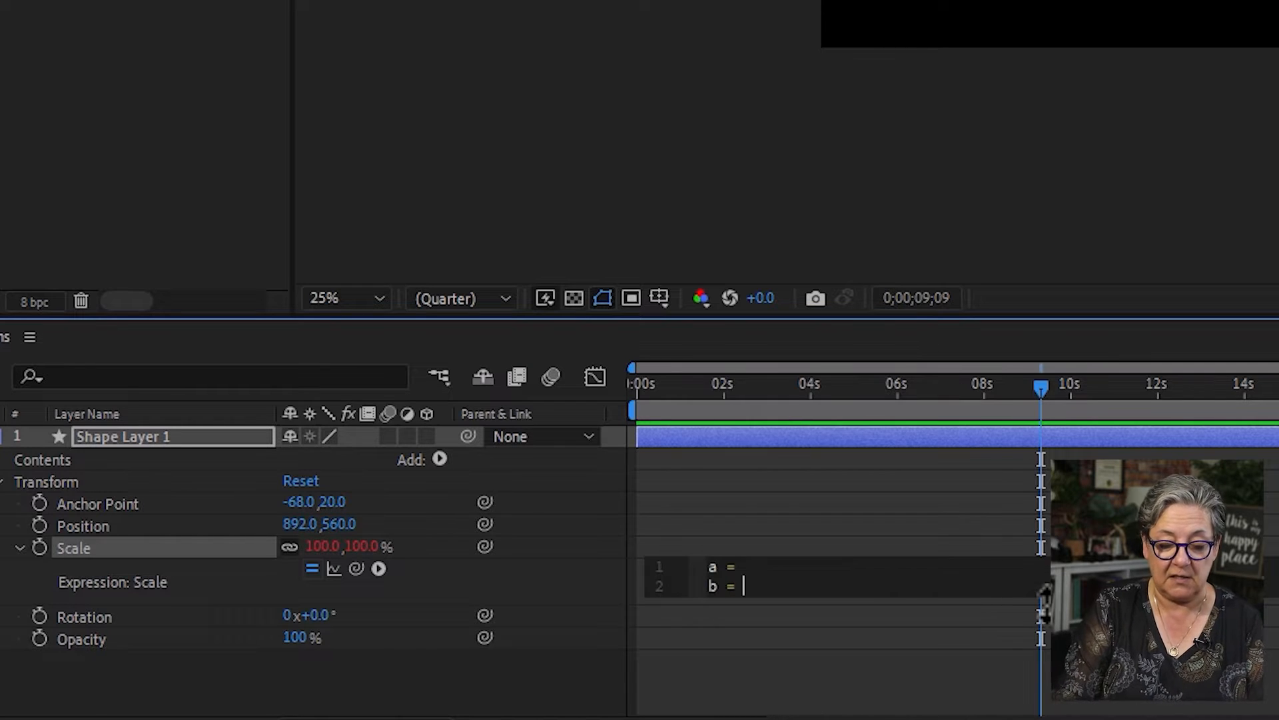
key("Return")
type("c = ")
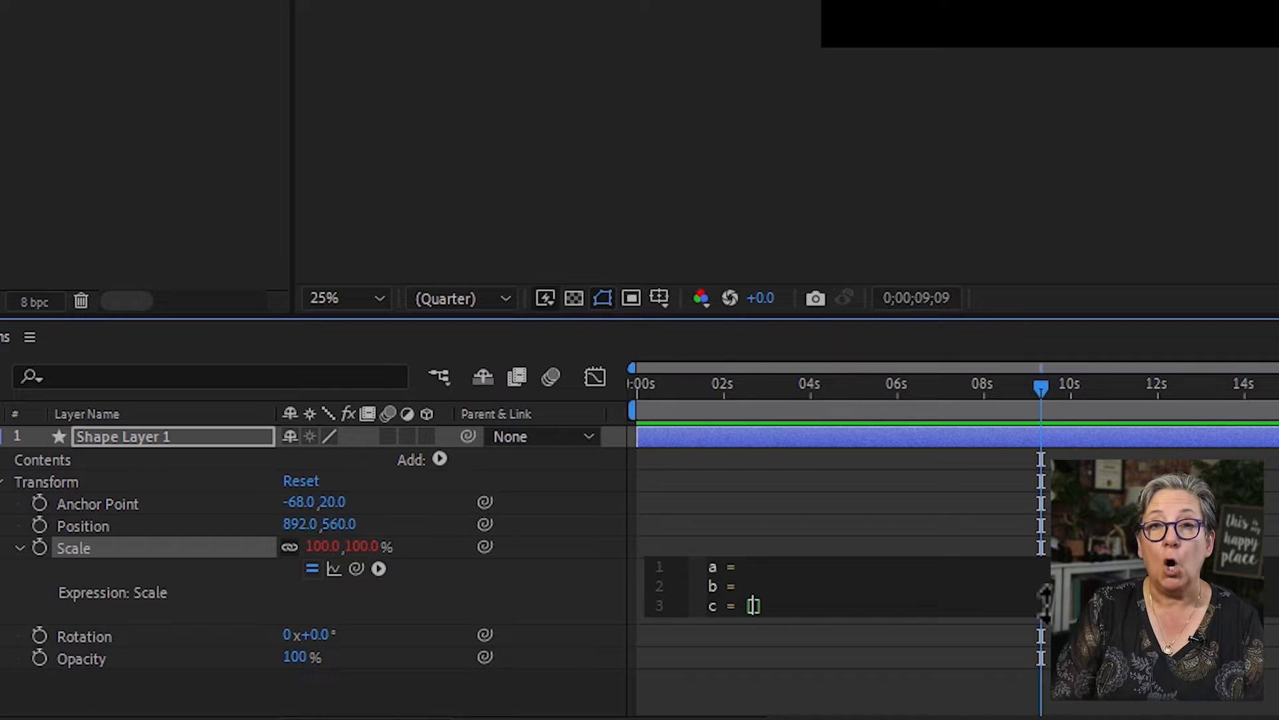
type("[a,b")
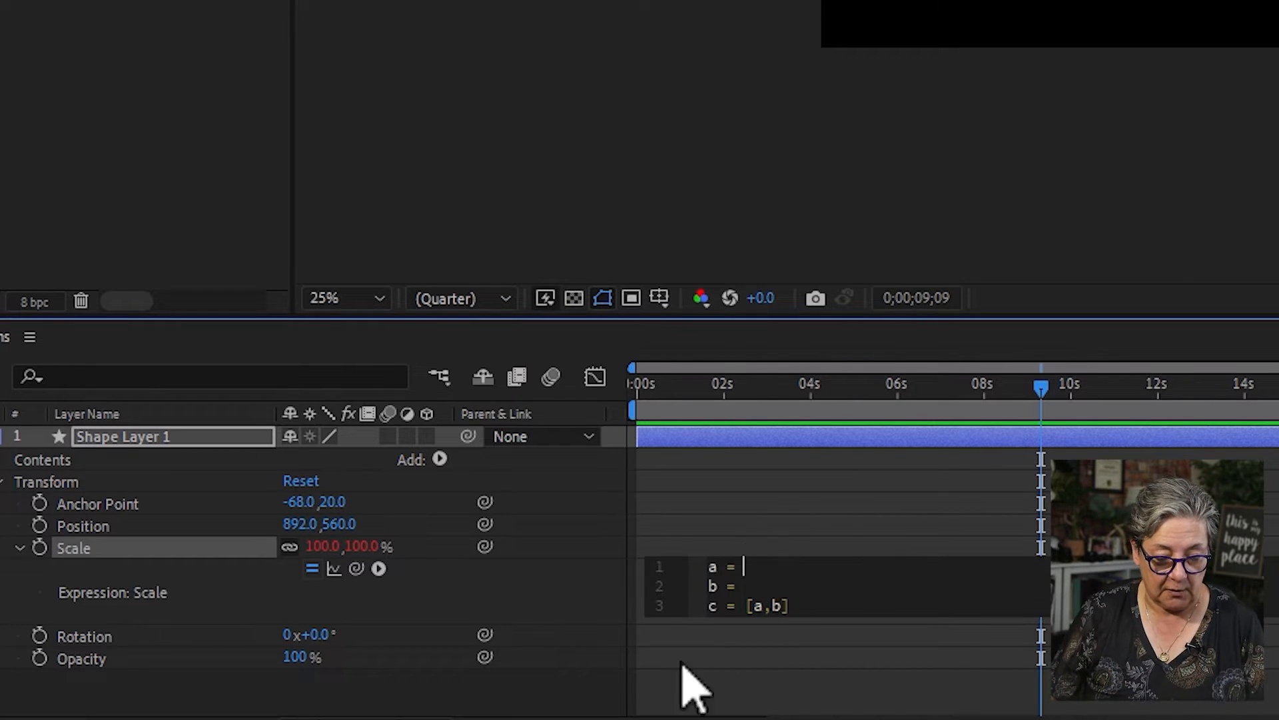
- Link a to transform.scale[0] and b to transform.scale[1] in the Scale expression, ending all three lines with semicolons
left_click_drag(356, 568, 320, 549)
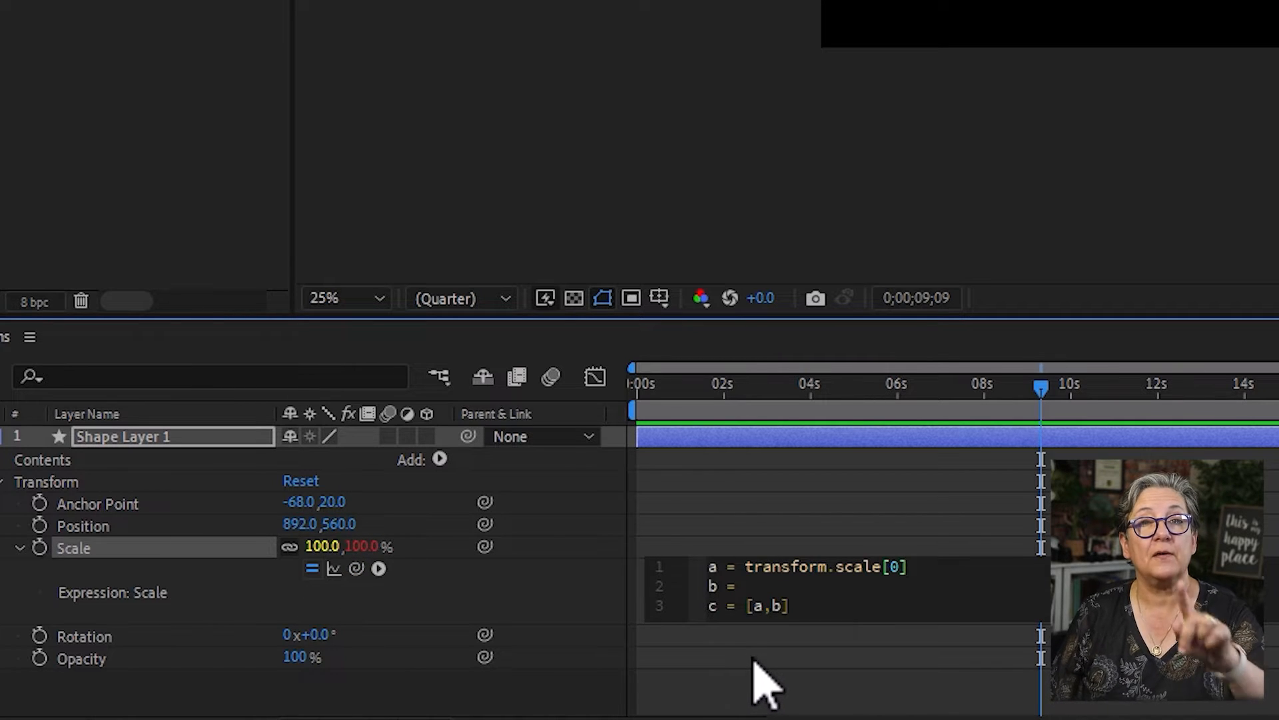
left_click(773, 586)
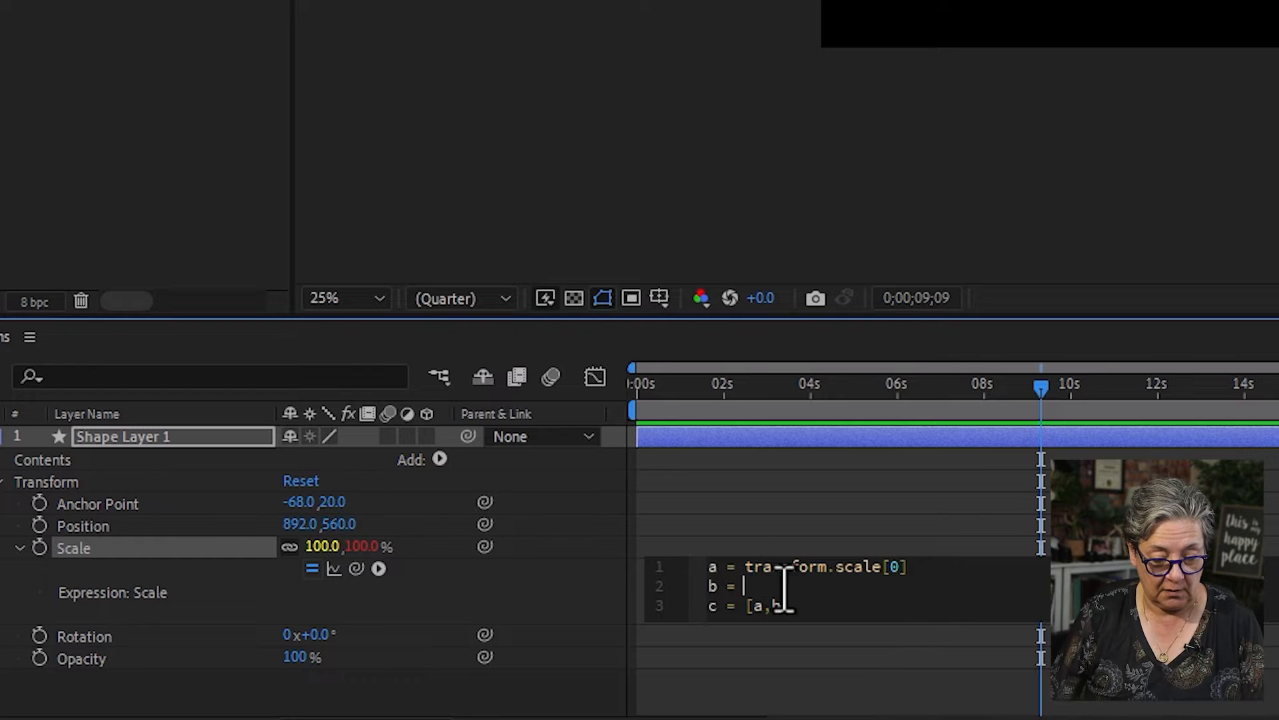
left_click_drag(356, 568, 371, 555)
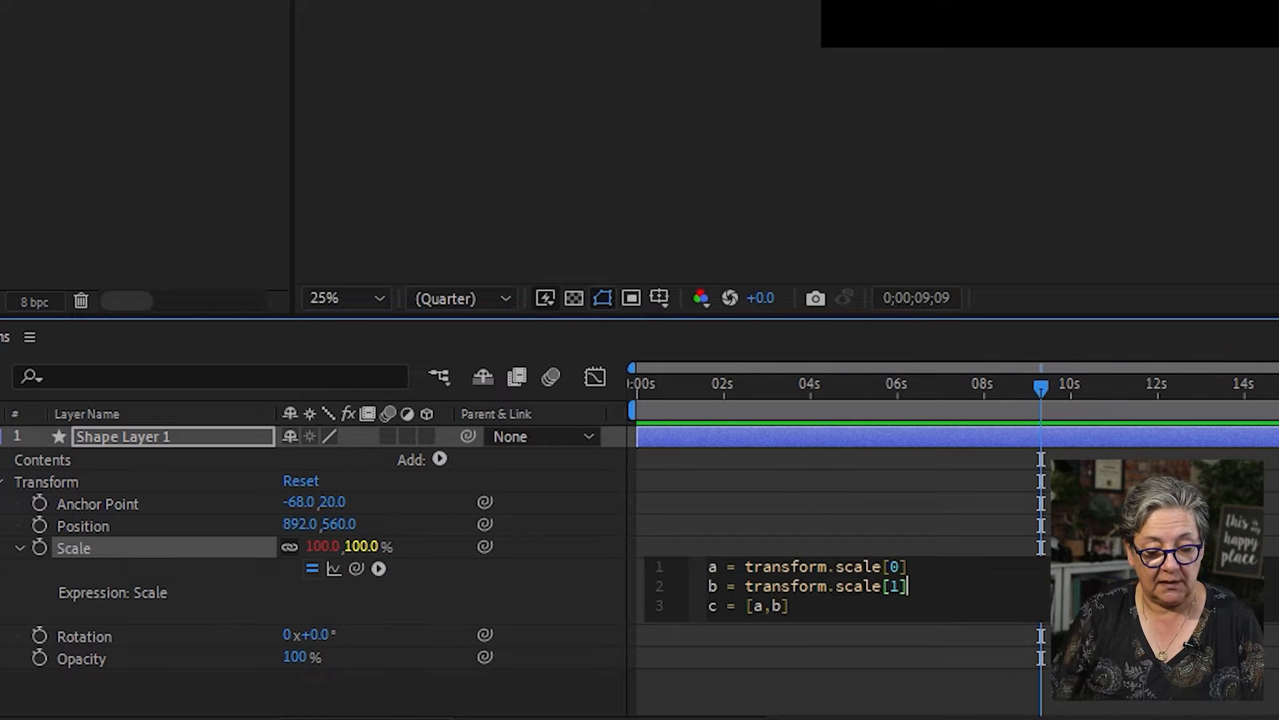
type(";")
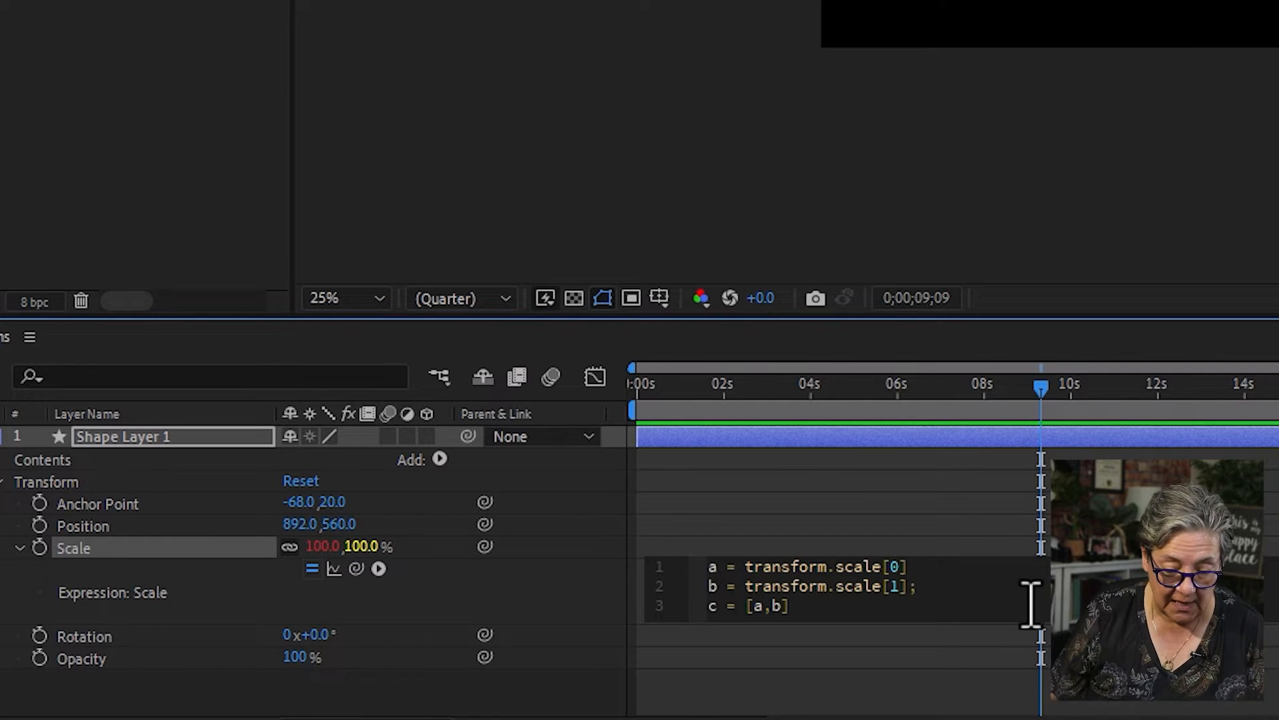
type(";")
left_click(813, 610)
type(";")
left_click(934, 665)
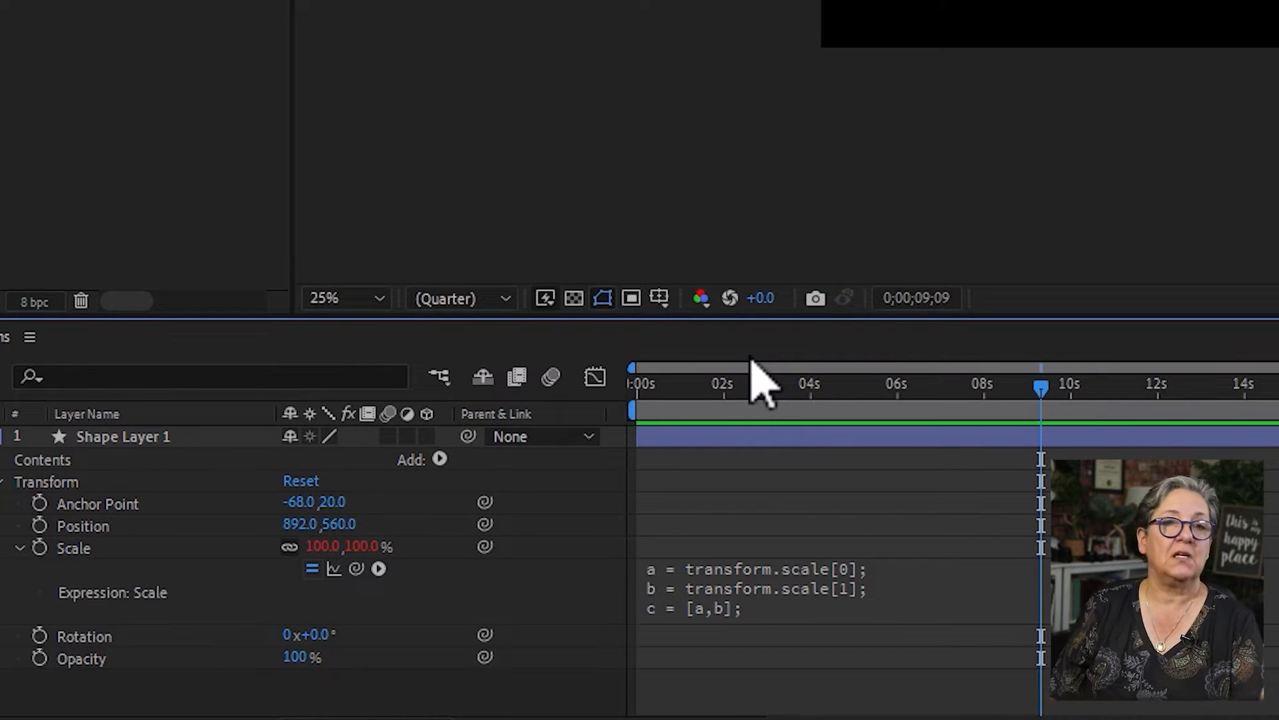
- Replace transform.scale in line a of the Scale expression with wiggle(2,50), keeping the [0] index, and preview the animation
left_click(753, 570)
left_click(865, 589)
left_click_drag(880, 566, 747, 565)
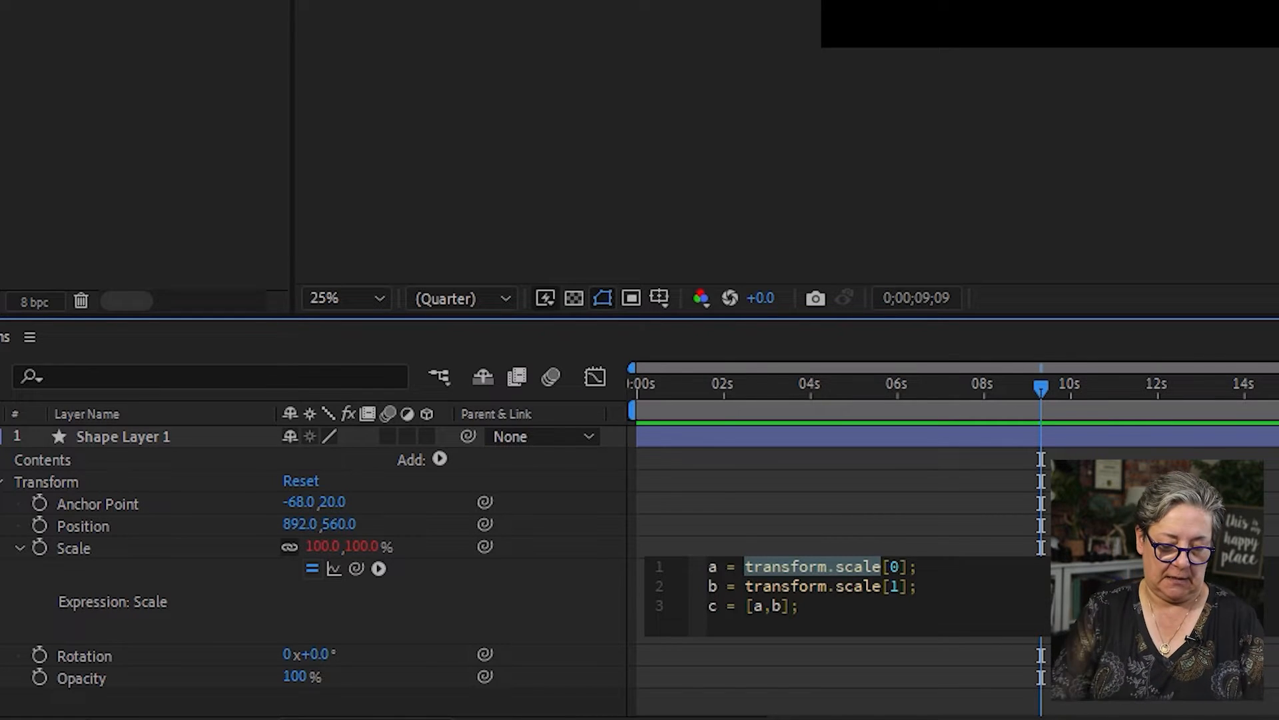
type("wiggle(2,")
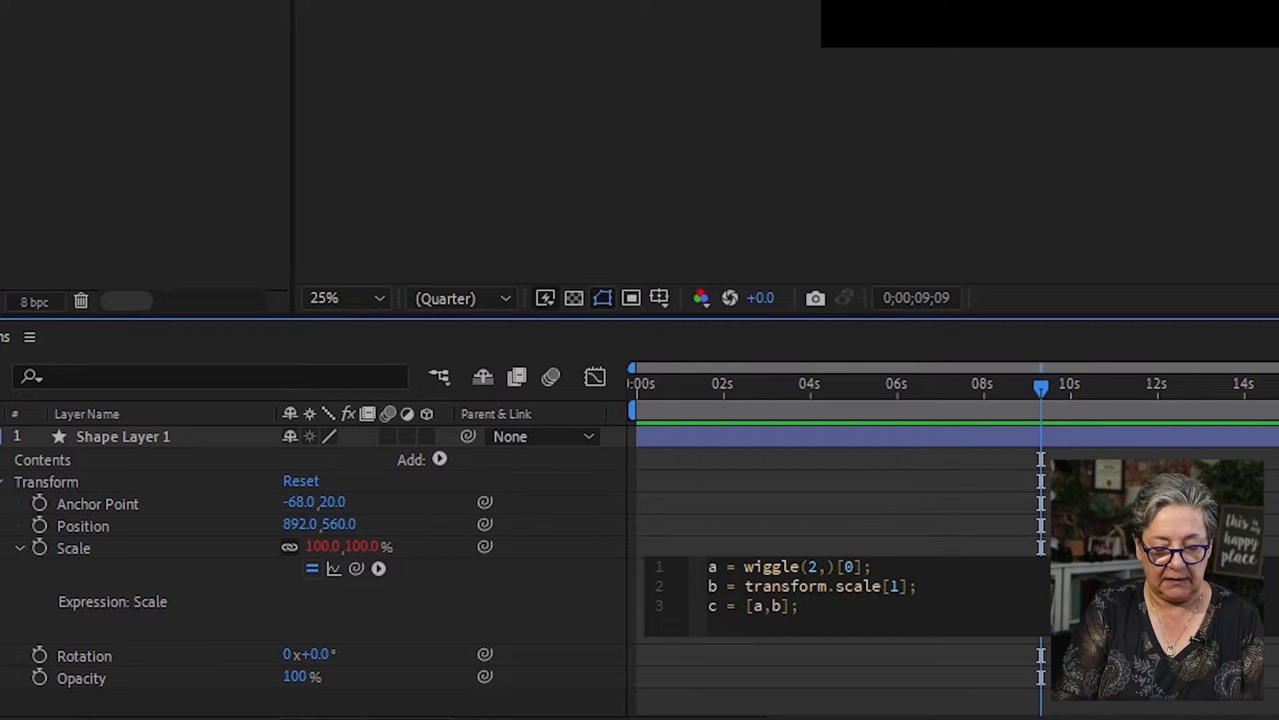
type("50")
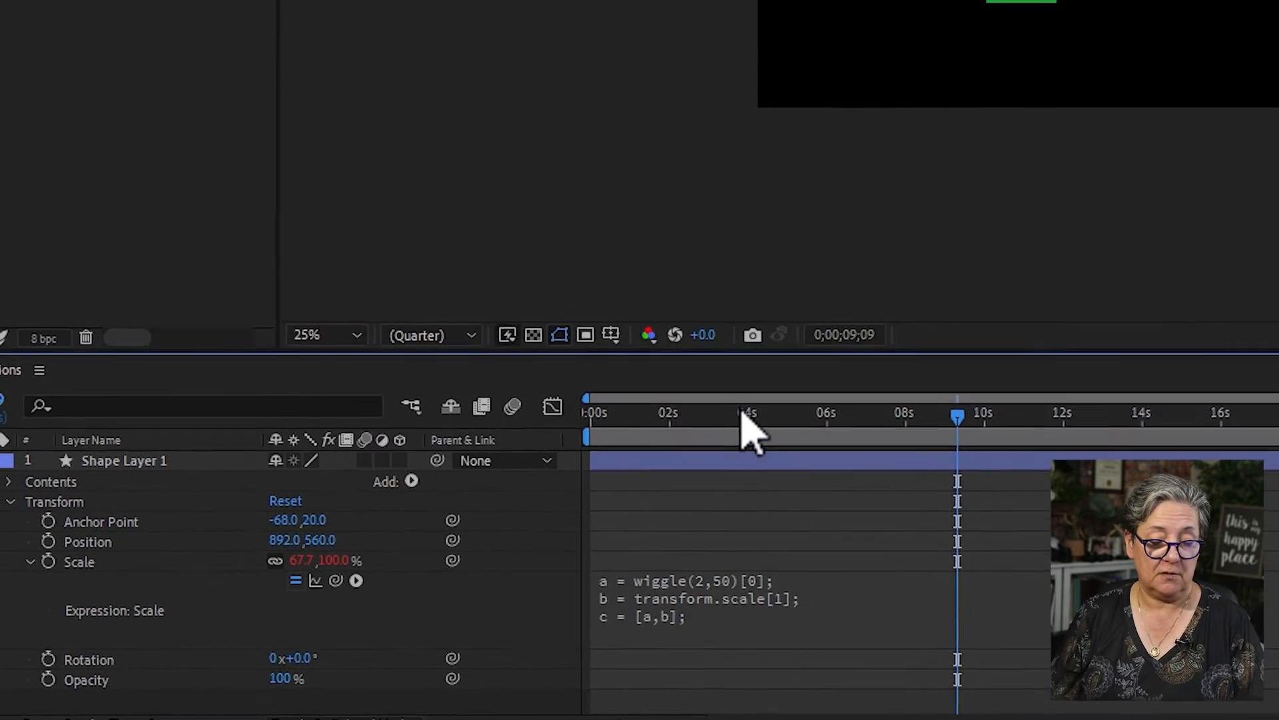
key("space")
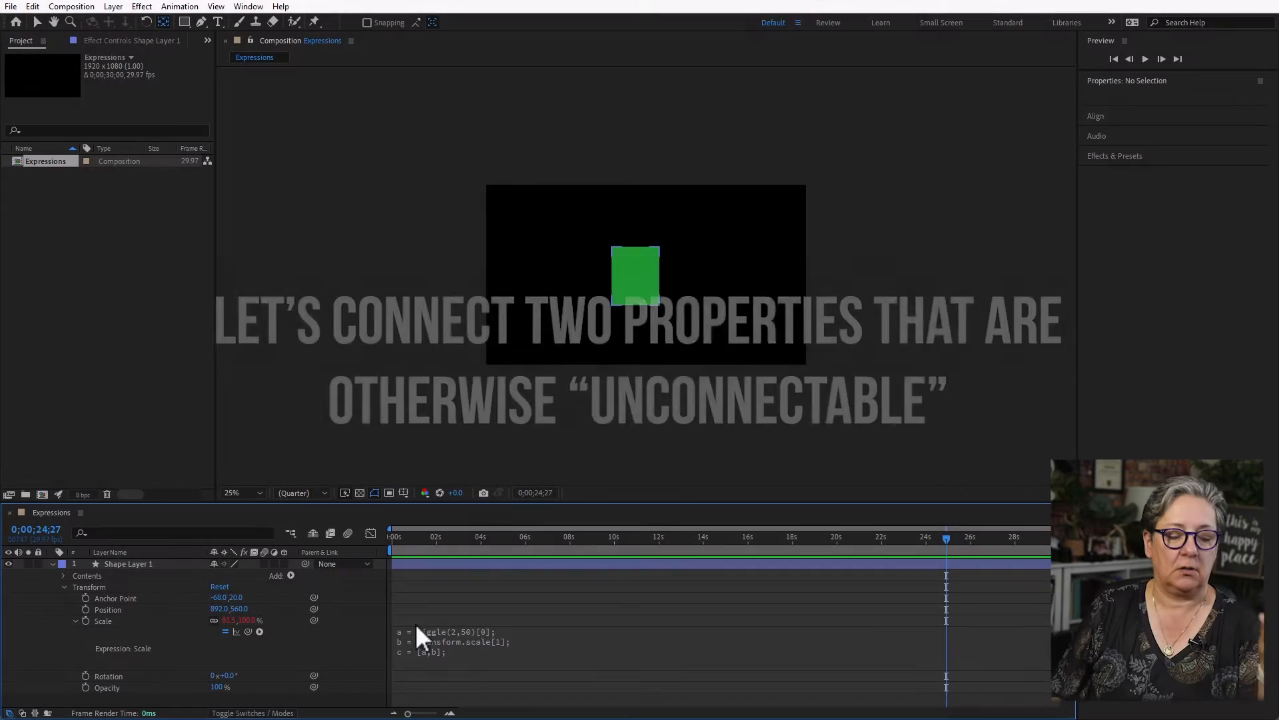
- Delete the square's layer and draw a tall green ellipse, about 276 by 380 px, near the composition's center
left_click(139, 563)
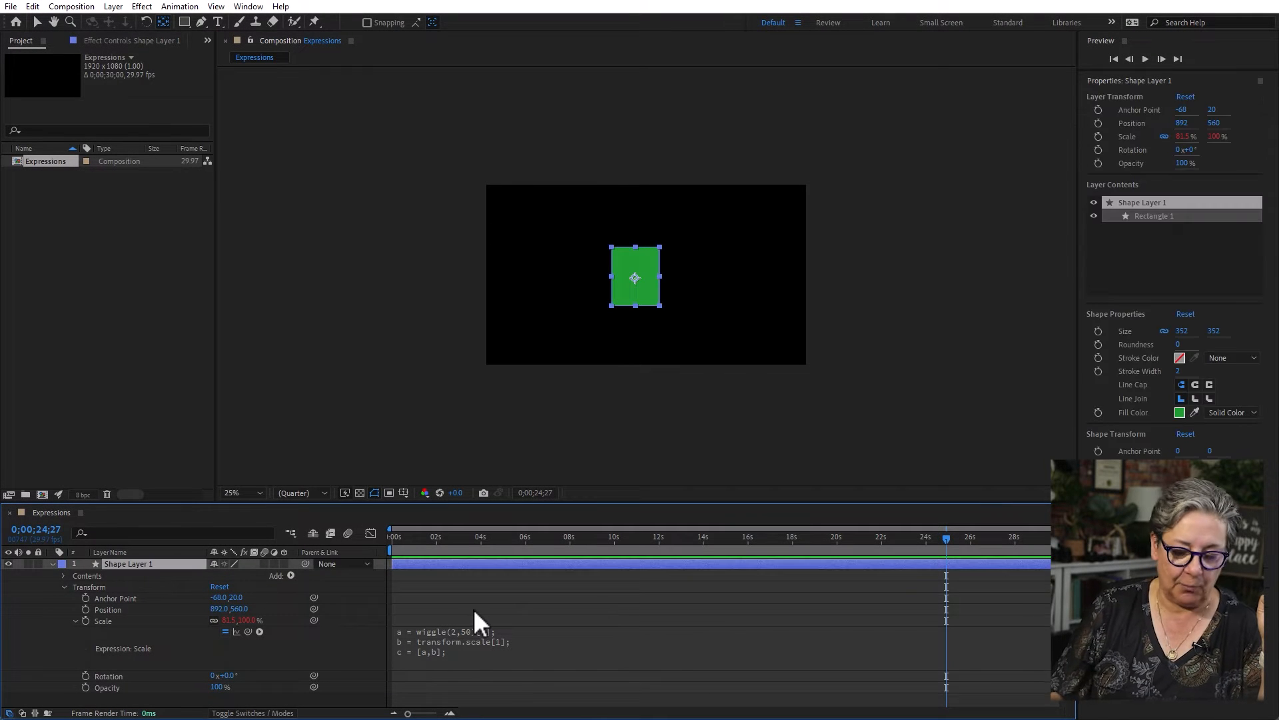
key("Delete")
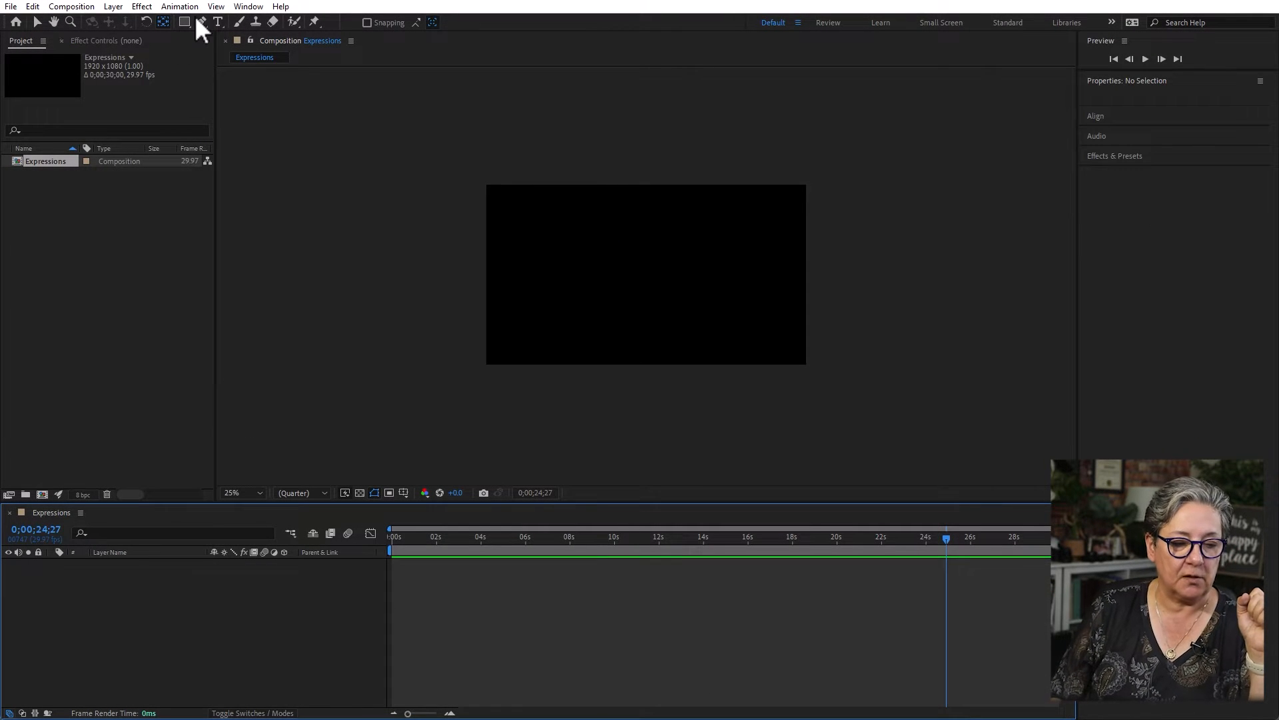
left_click_drag(182, 21, 262, 50)
left_click_drag(642, 274, 673, 300)
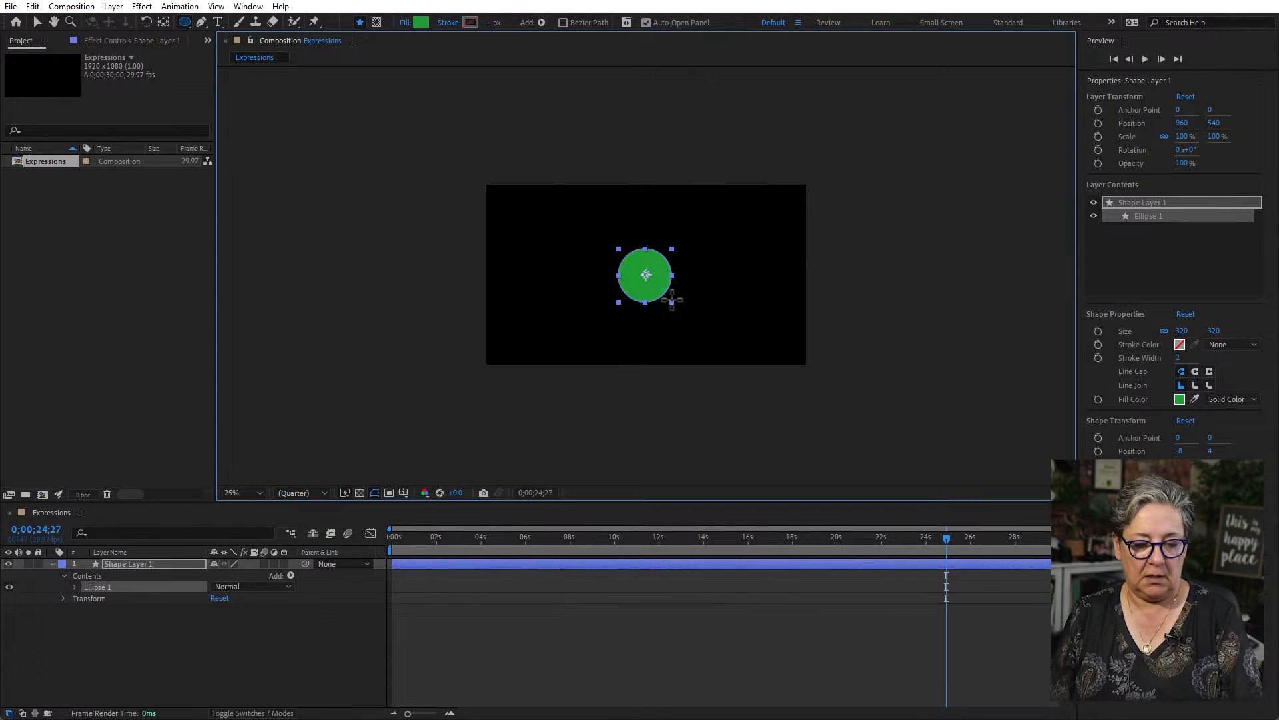
left_click_drag(672, 300, 665, 312)
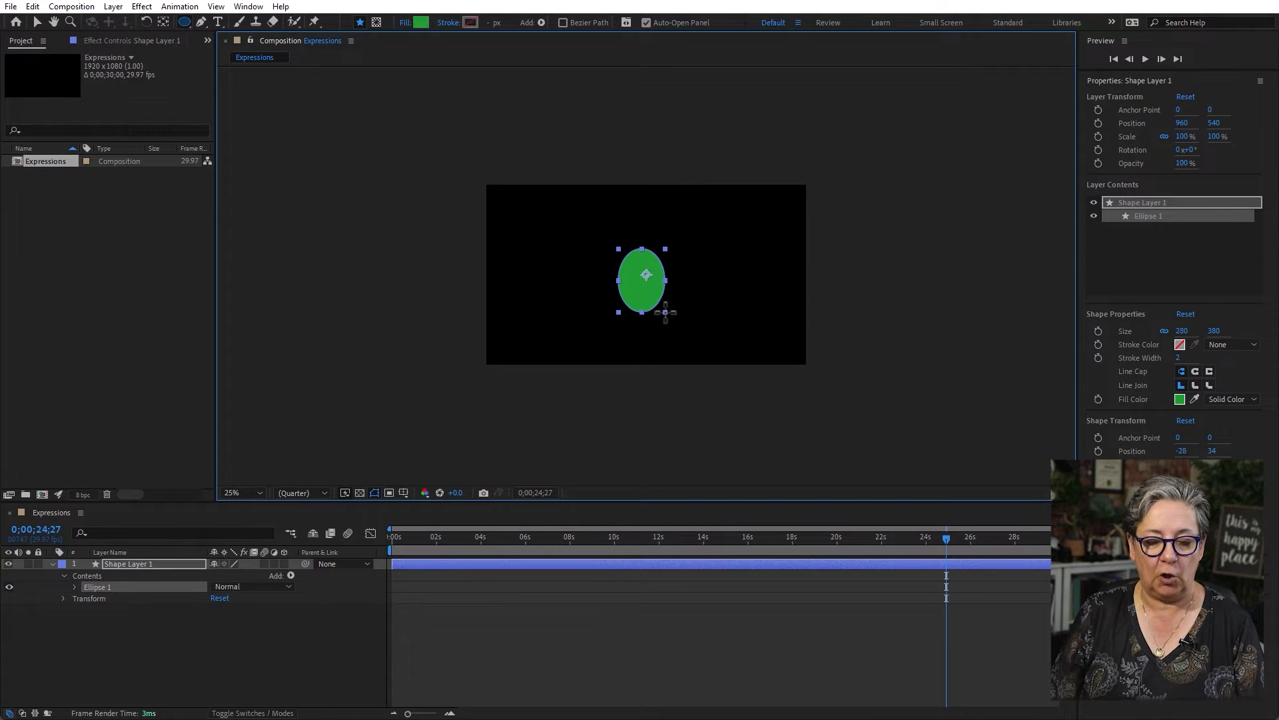
- Center the ellipse layer's anchor point within the shape
left_click(37, 19)
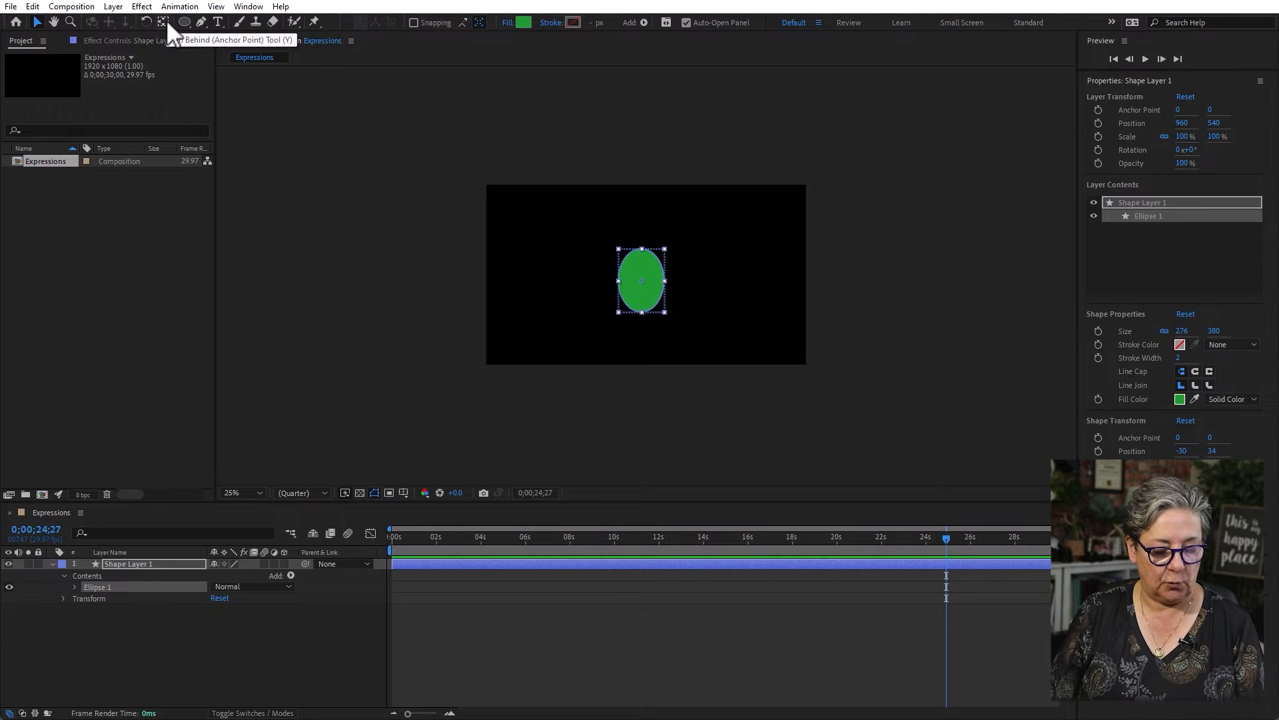
double_click(163, 22)
left_click(540, 670)
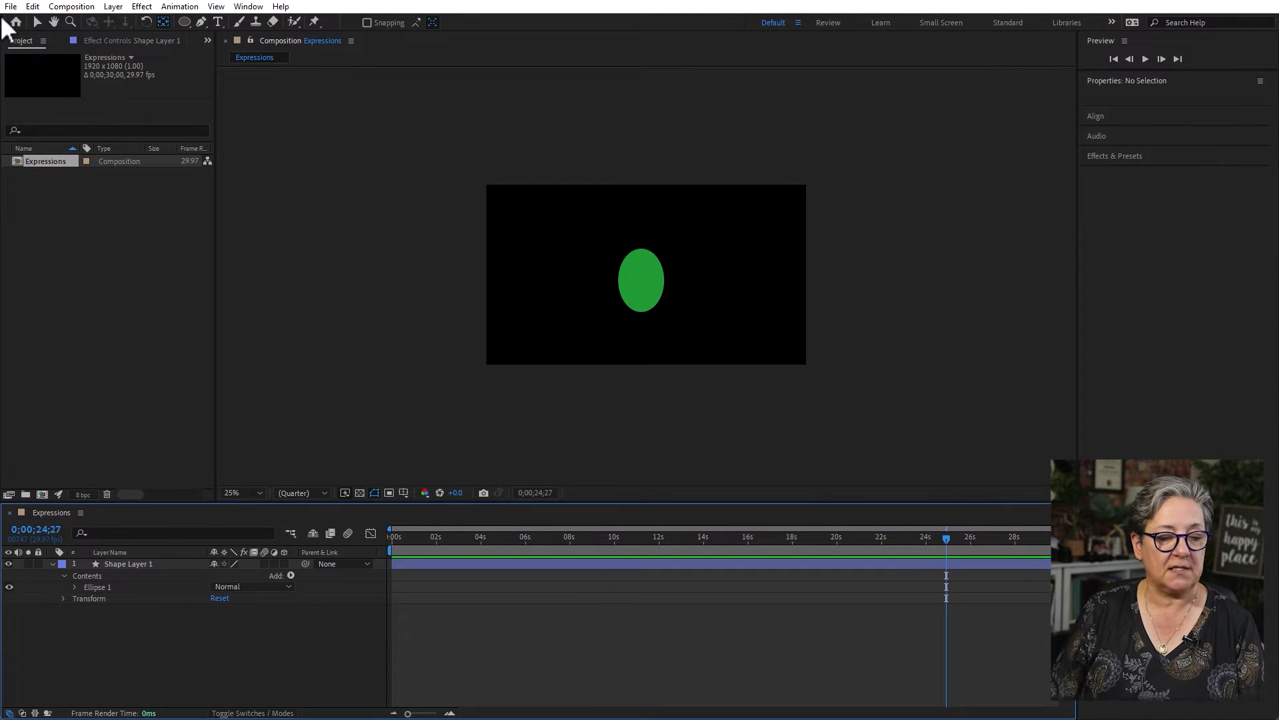
left_click(36, 18)
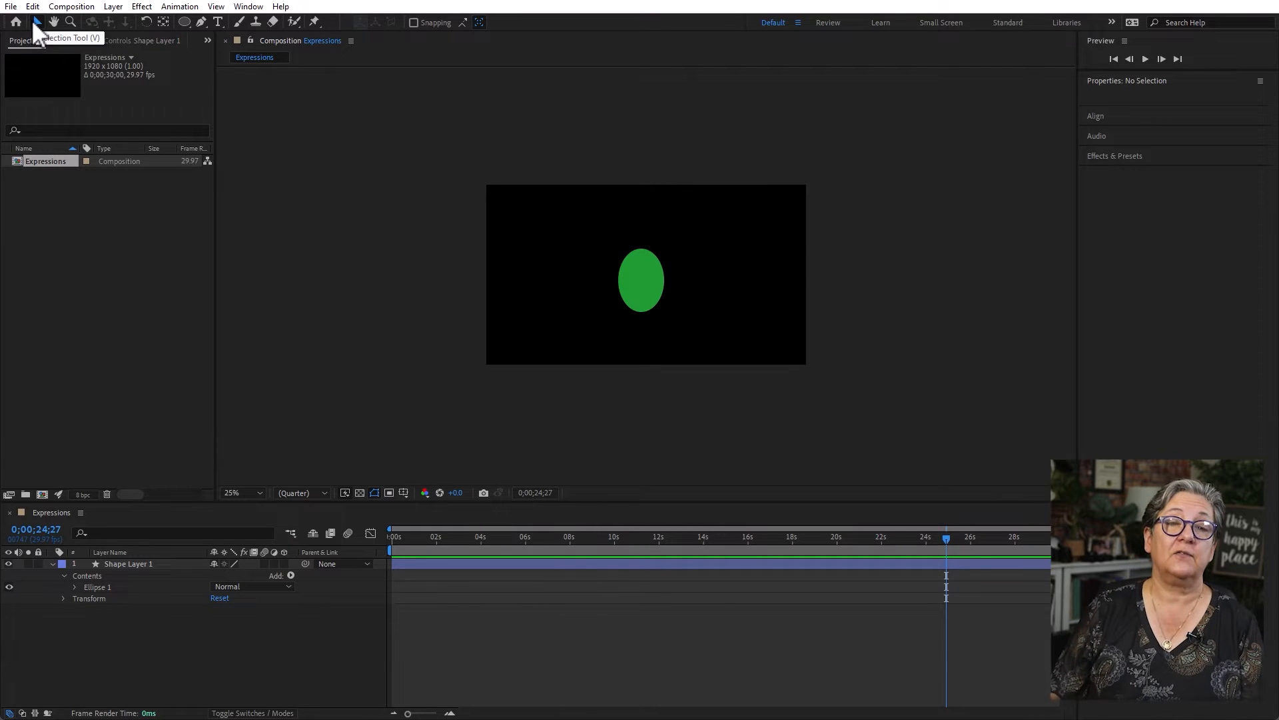
left_click(164, 22)
left_click(651, 307)
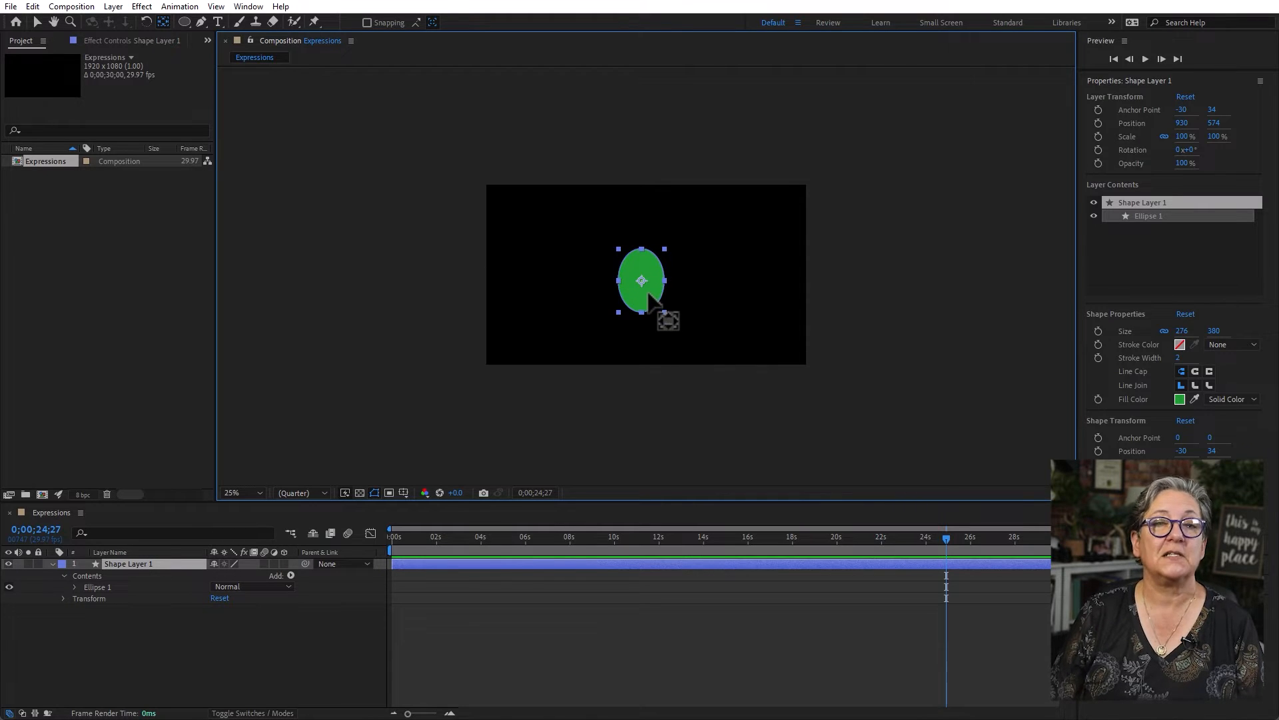
left_click(292, 647)
- Move the ellipse to about 214, 482 near the frame's left edge and set a Position keyframe at the timeline start
key("Home")
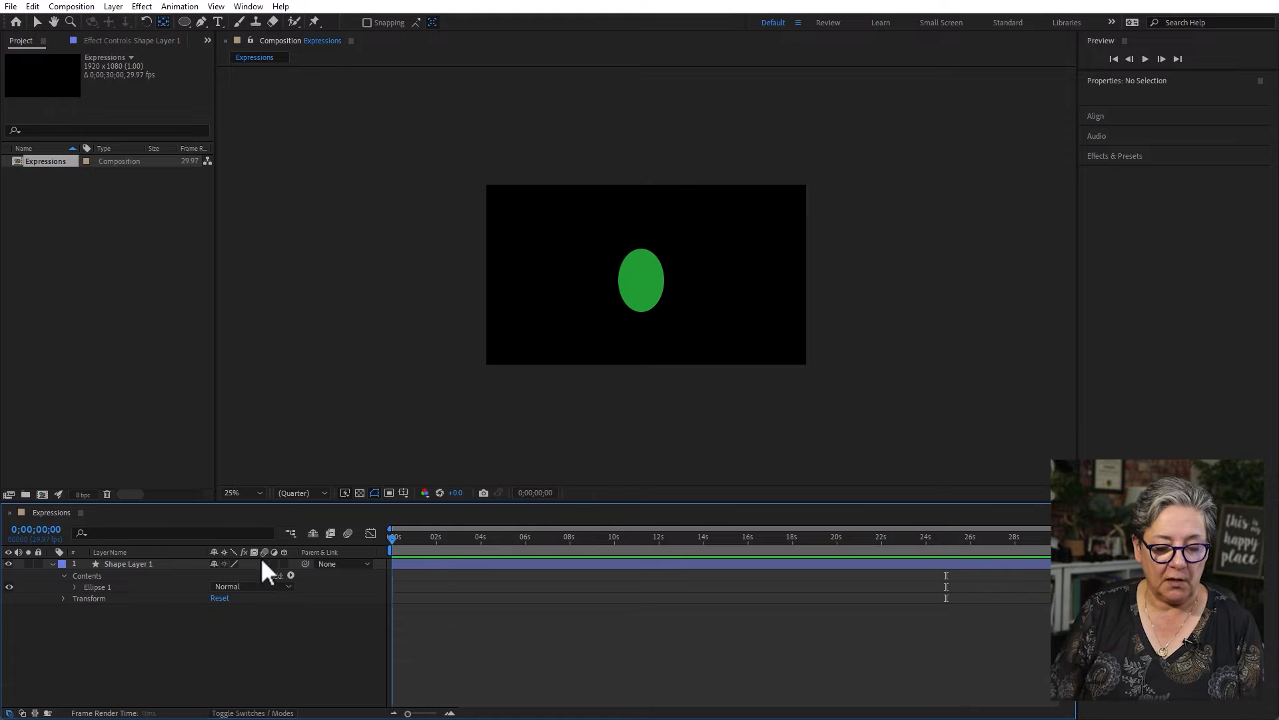
left_click(128, 564)
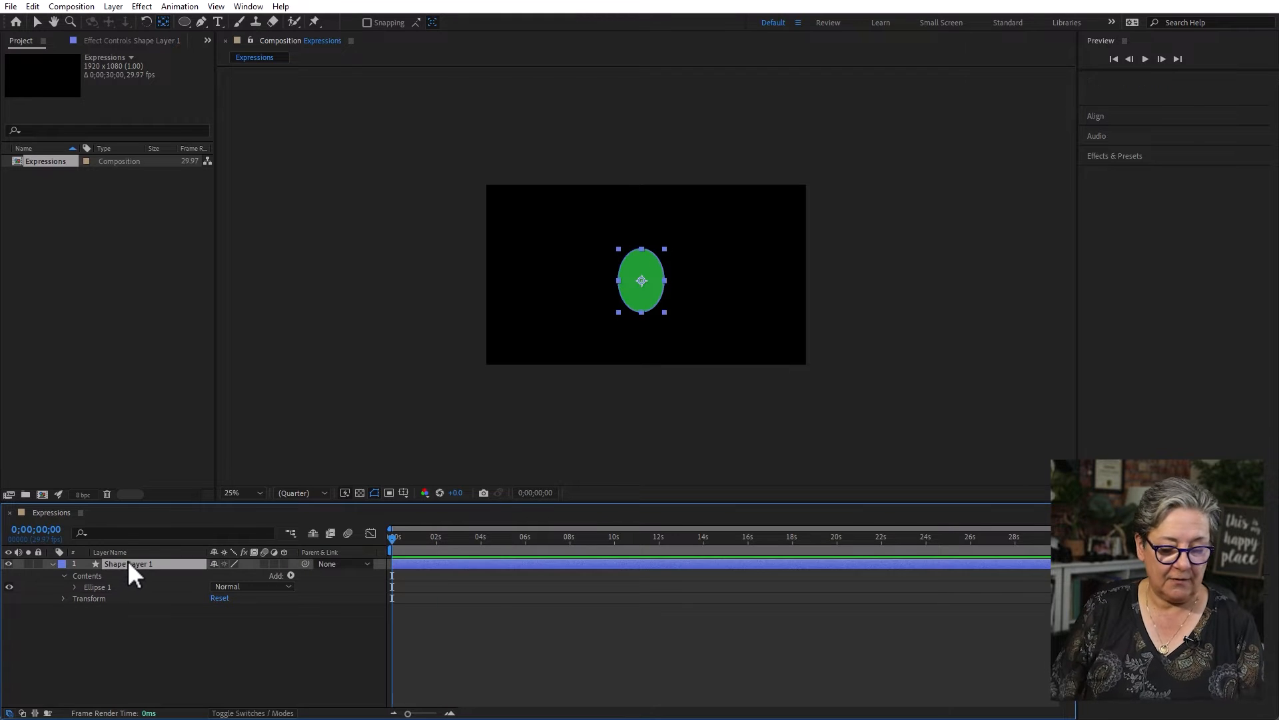
key("p")
left_click(36, 22)
left_click_drag(642, 266, 524, 252)
left_click(86, 575)
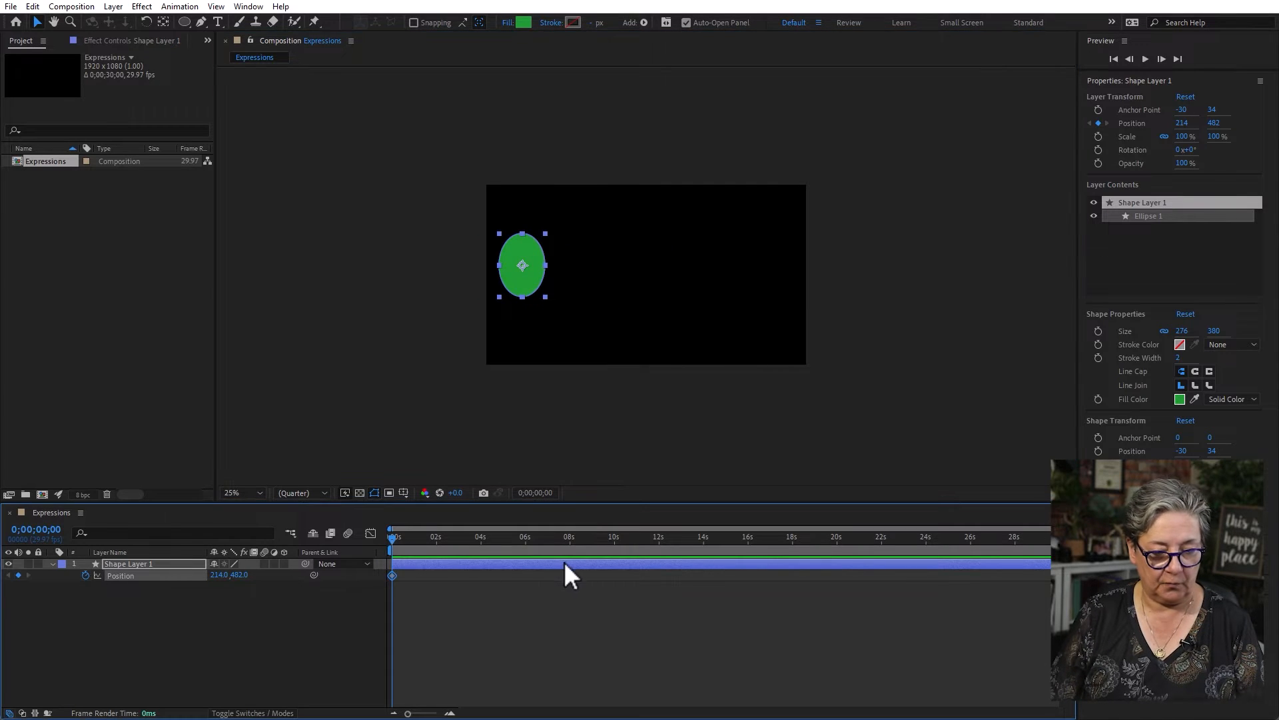
- Keyframe the ellipse at about 1730, 482 near the frame's right edge at 6 seconds and preview the movement
left_click(526, 539)
left_click_drag(542, 292, 785, 291)
key("space")
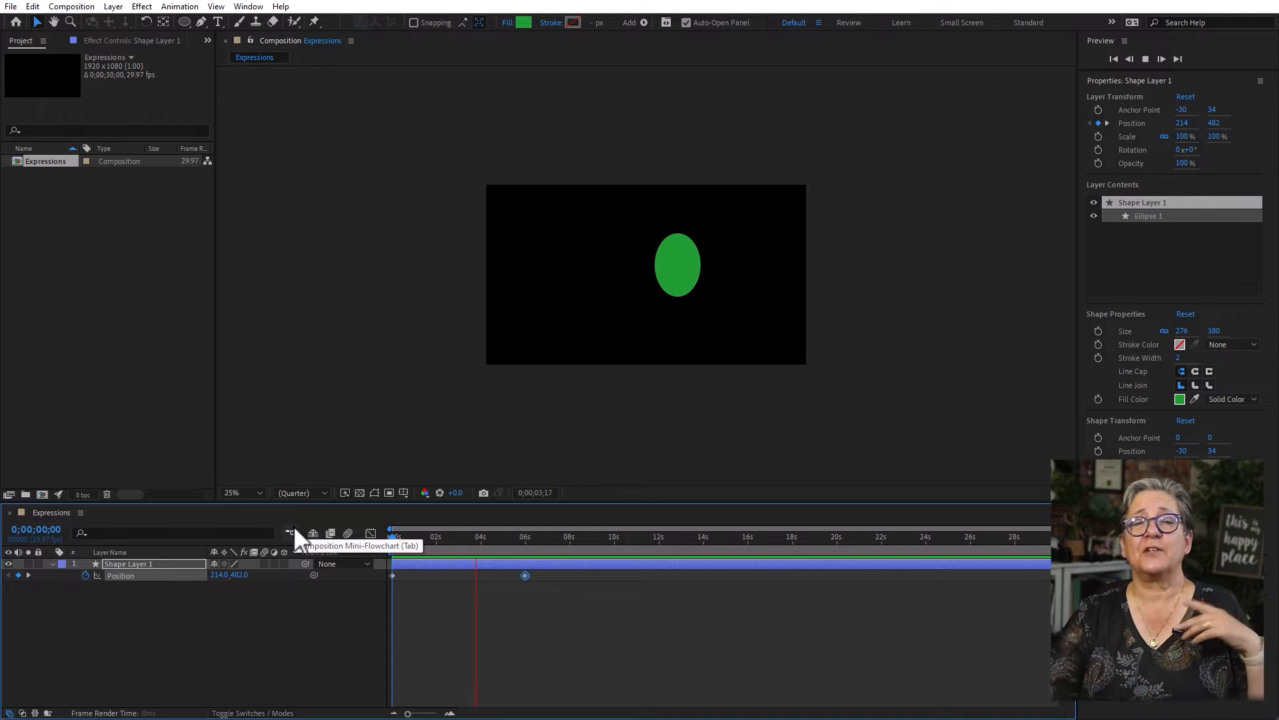
key("space")
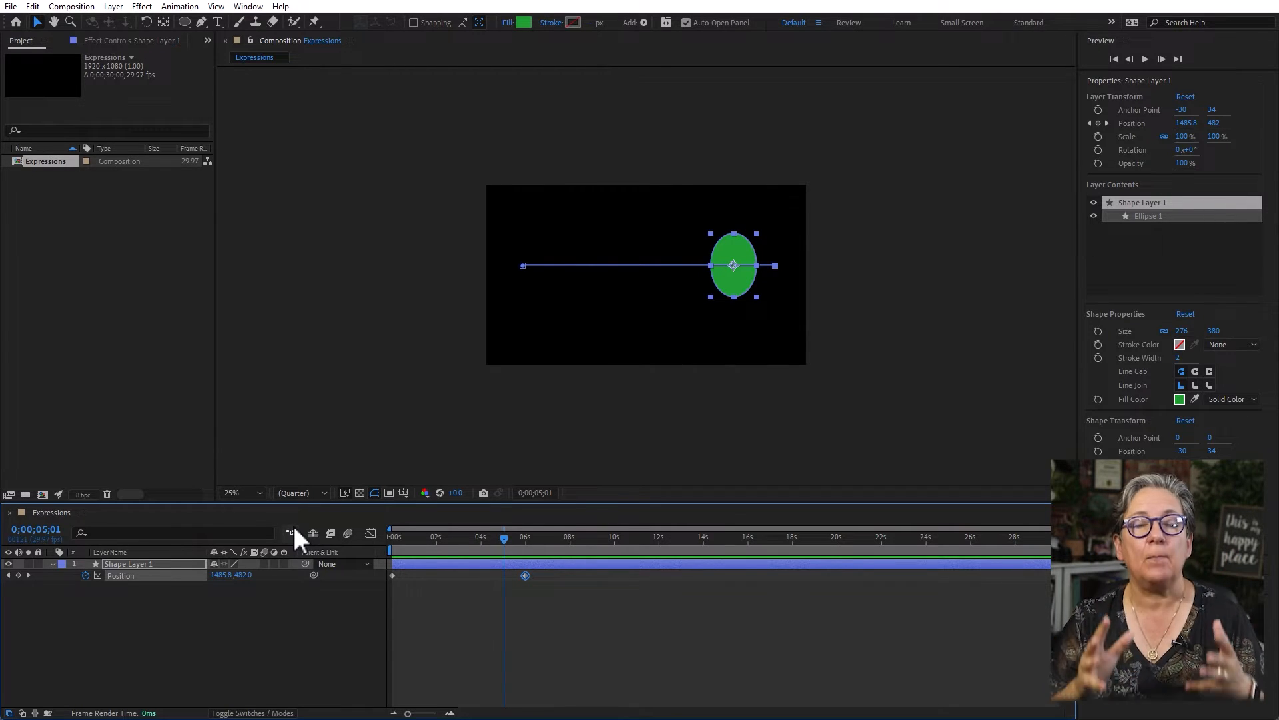
- Reveal the ellipse's Rotation and link it with an expression to the X value of Position, transform.position[0]
left_click(143, 564)
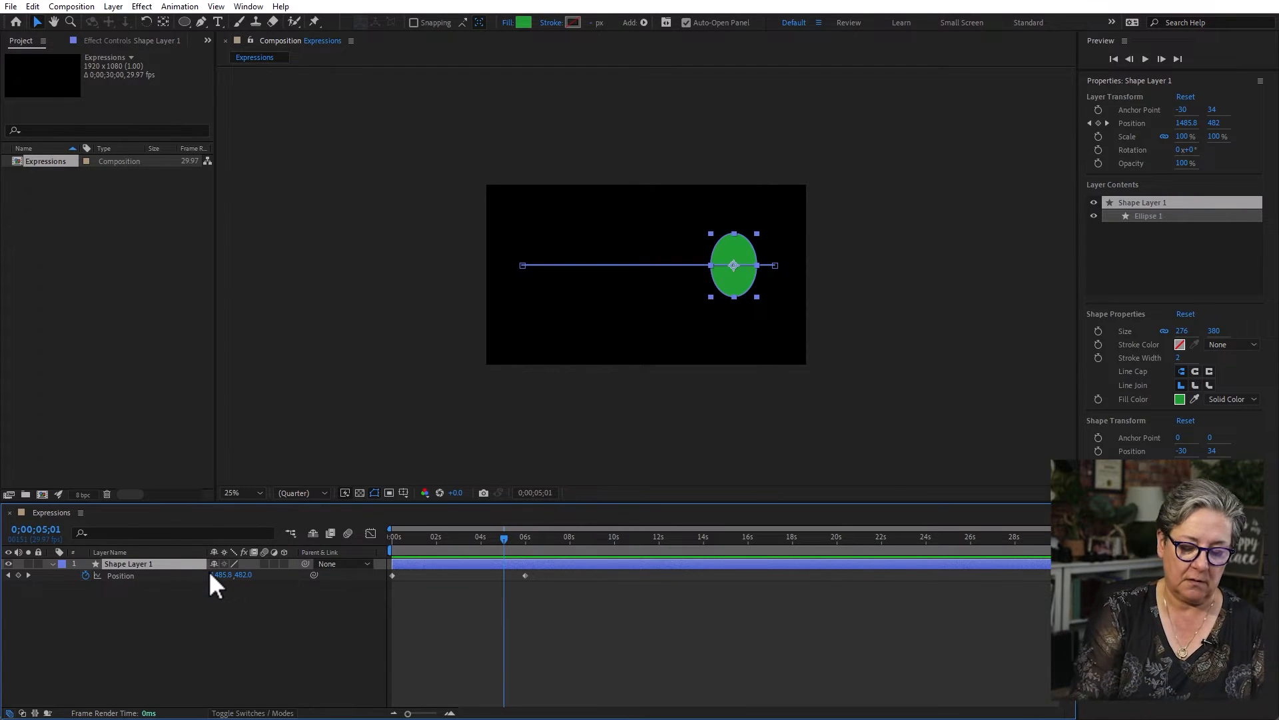
key("shift+r")
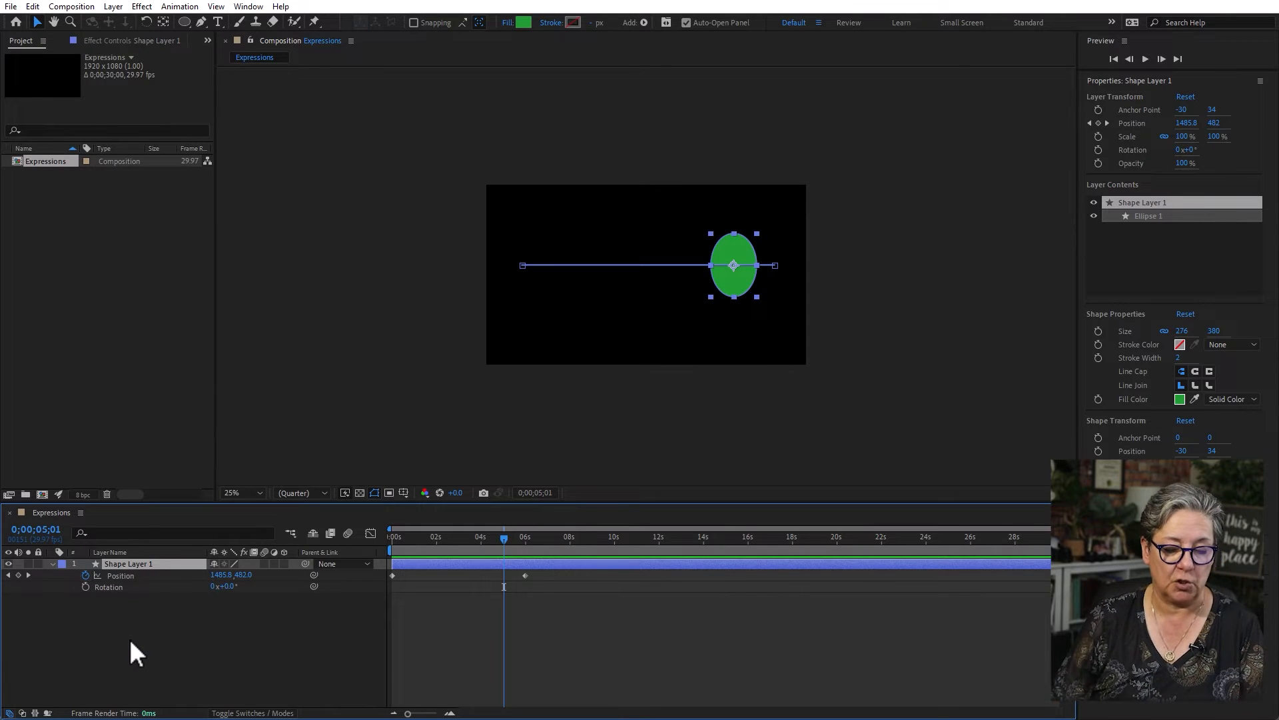
left_click(85, 587, "alt")
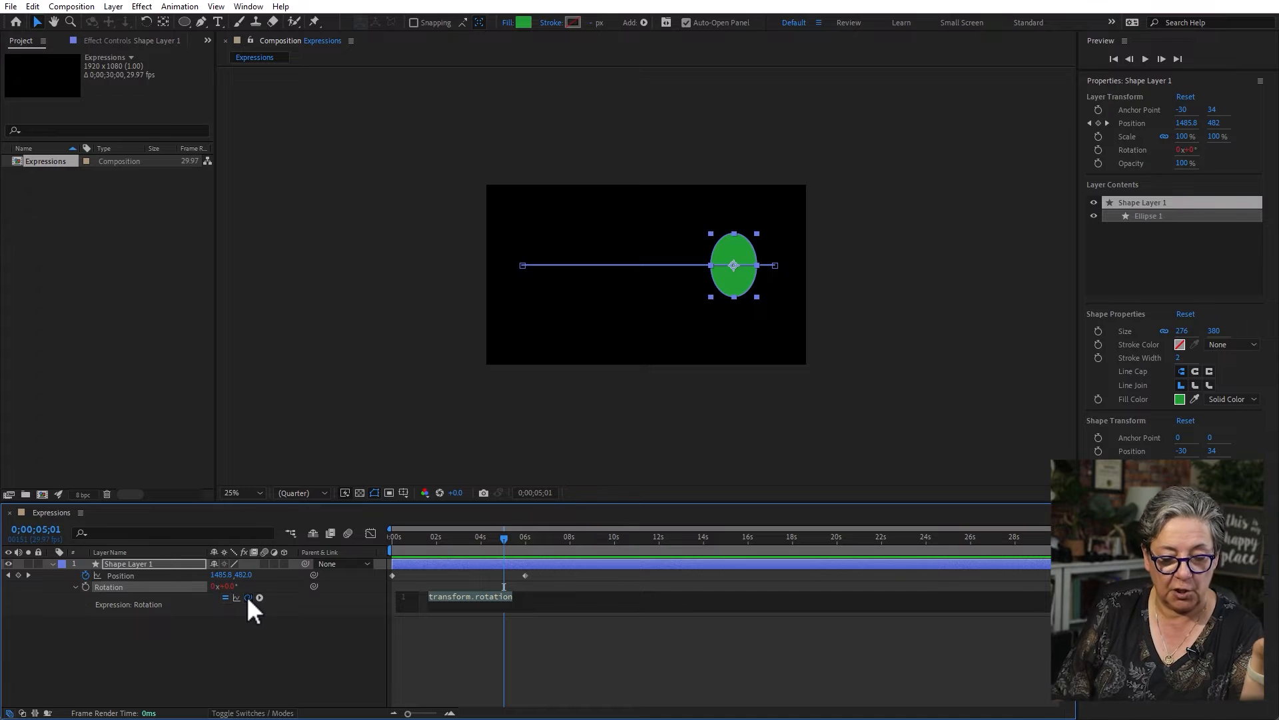
left_click_drag(247, 597, 122, 573)
left_click_drag(249, 596, 224, 577)
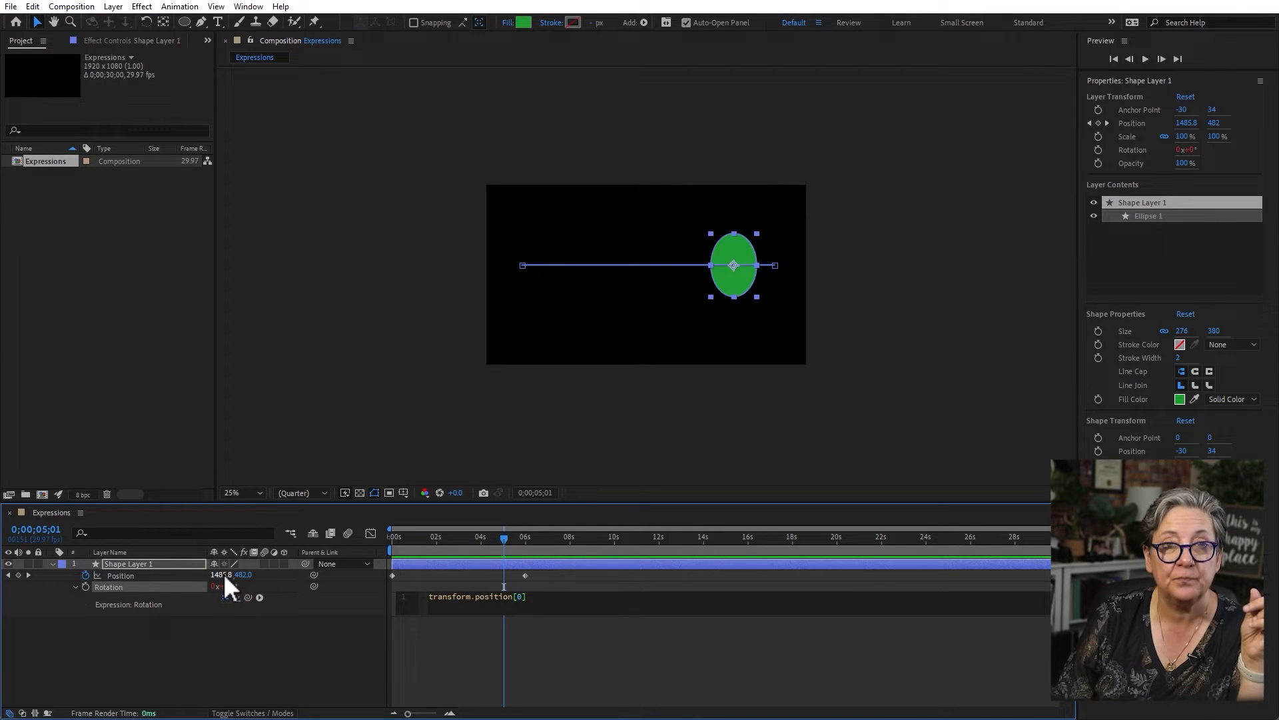
left_click(553, 680)
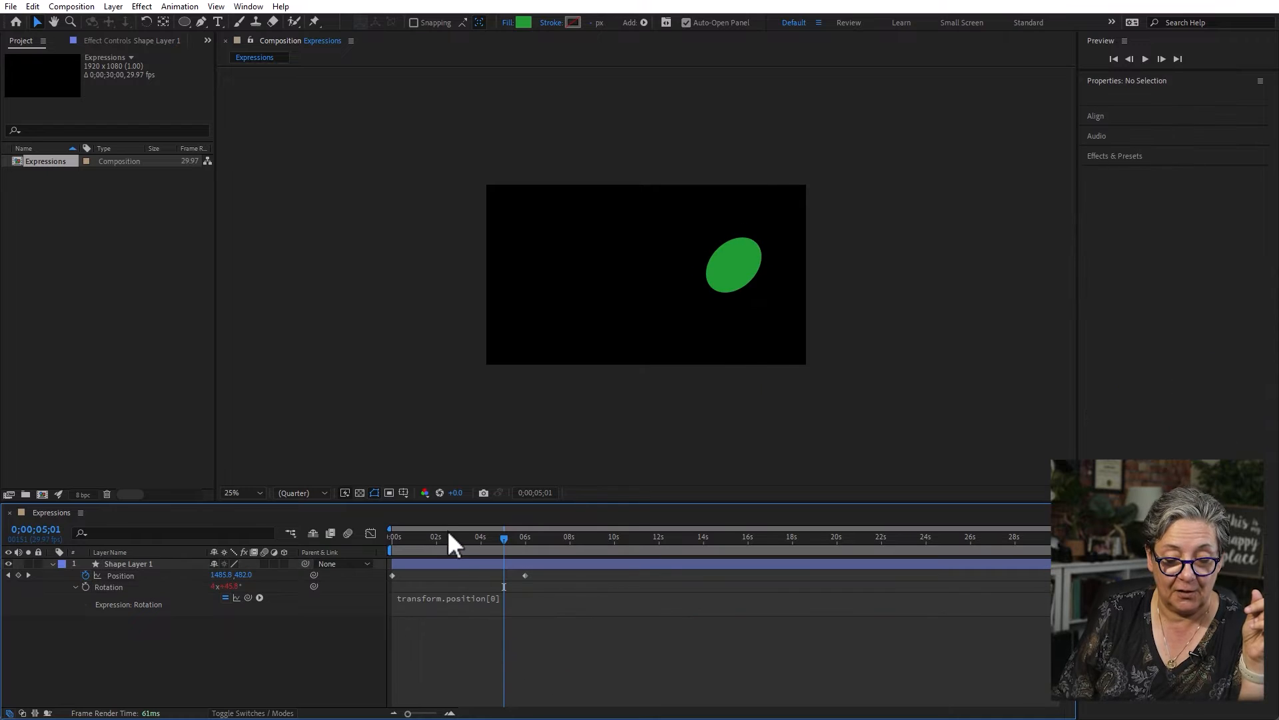
- Preview the ellipse's linked movement and rotation from the start of the timeline
left_click_drag(459, 538, 337, 539)
key("space")
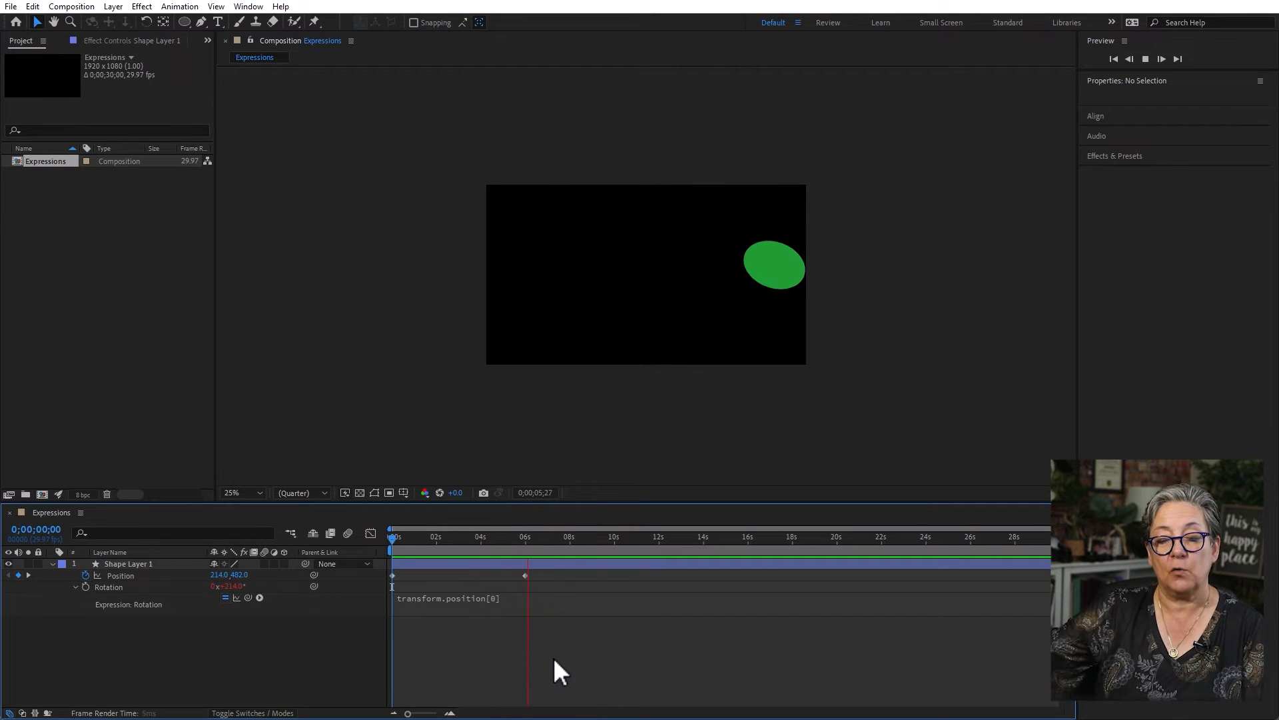
key("space")
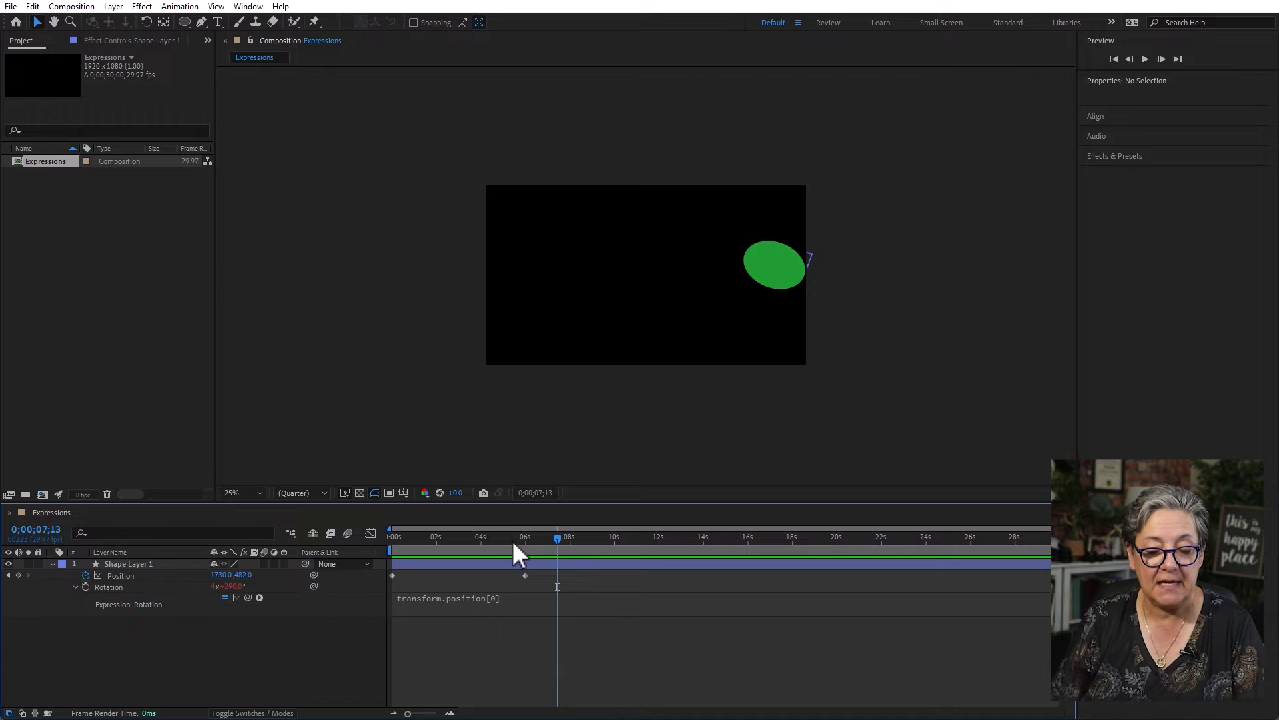
left_click(489, 538)
key("Home")
key("space")
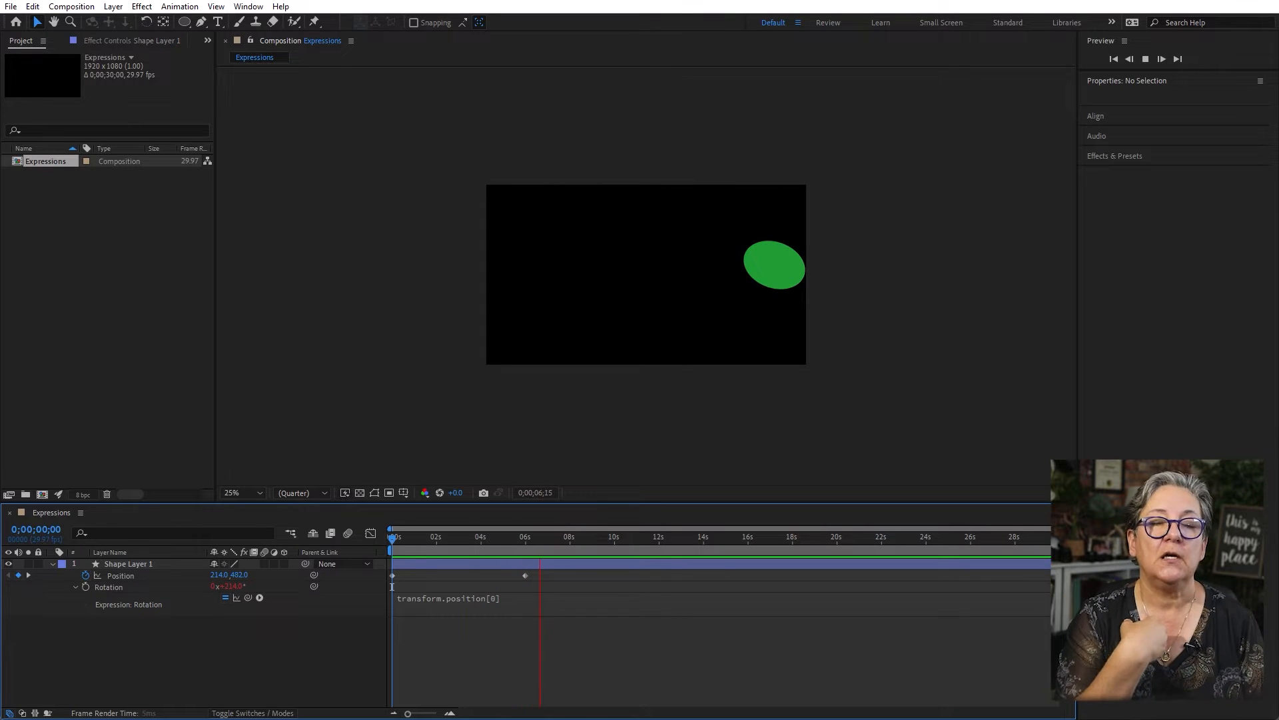
key("space")
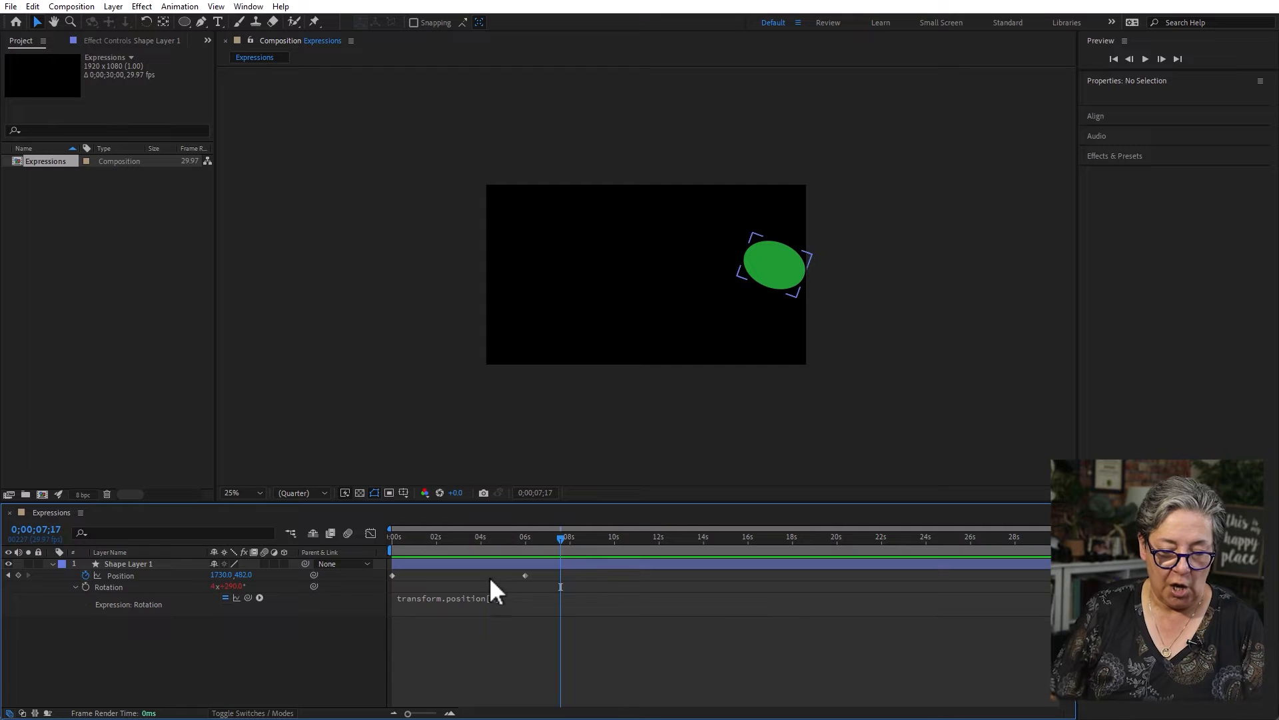
- Scrub through the first second of the timeline to compare the Rotation value with the X Position
left_click(467, 595)
left_click_drag(469, 536, 341, 545)
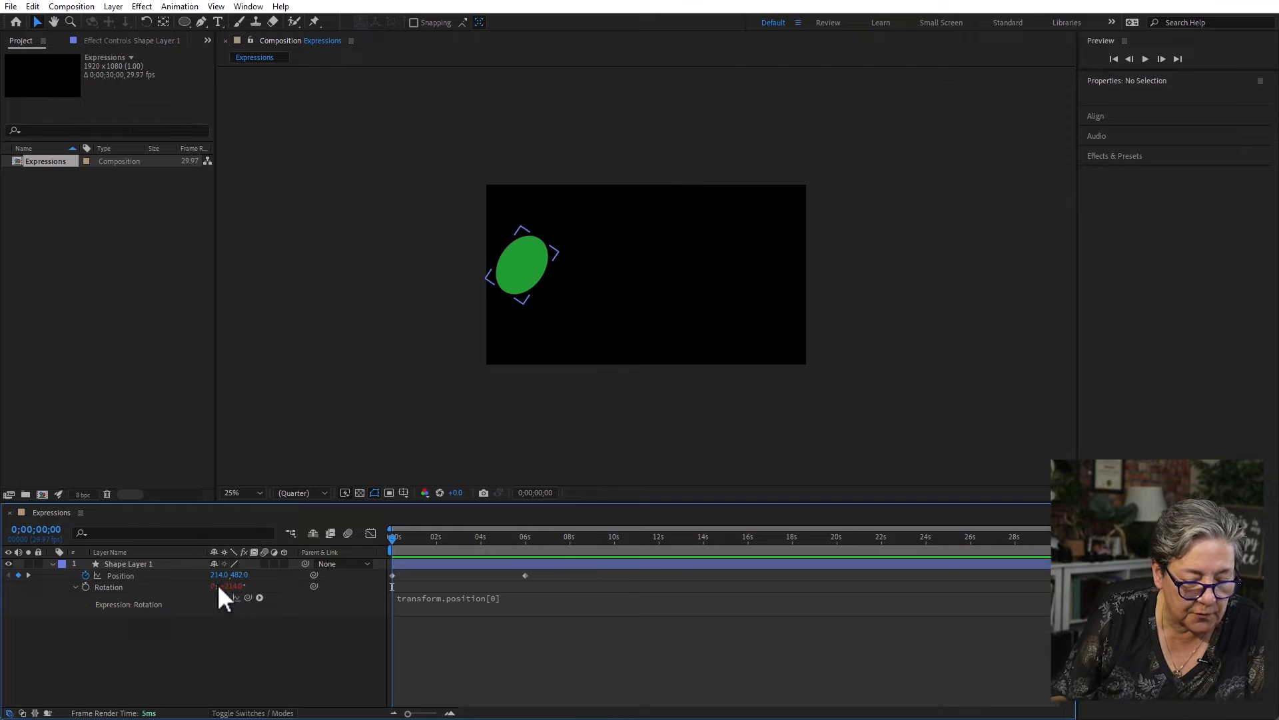
left_click_drag(405, 537, 417, 538)
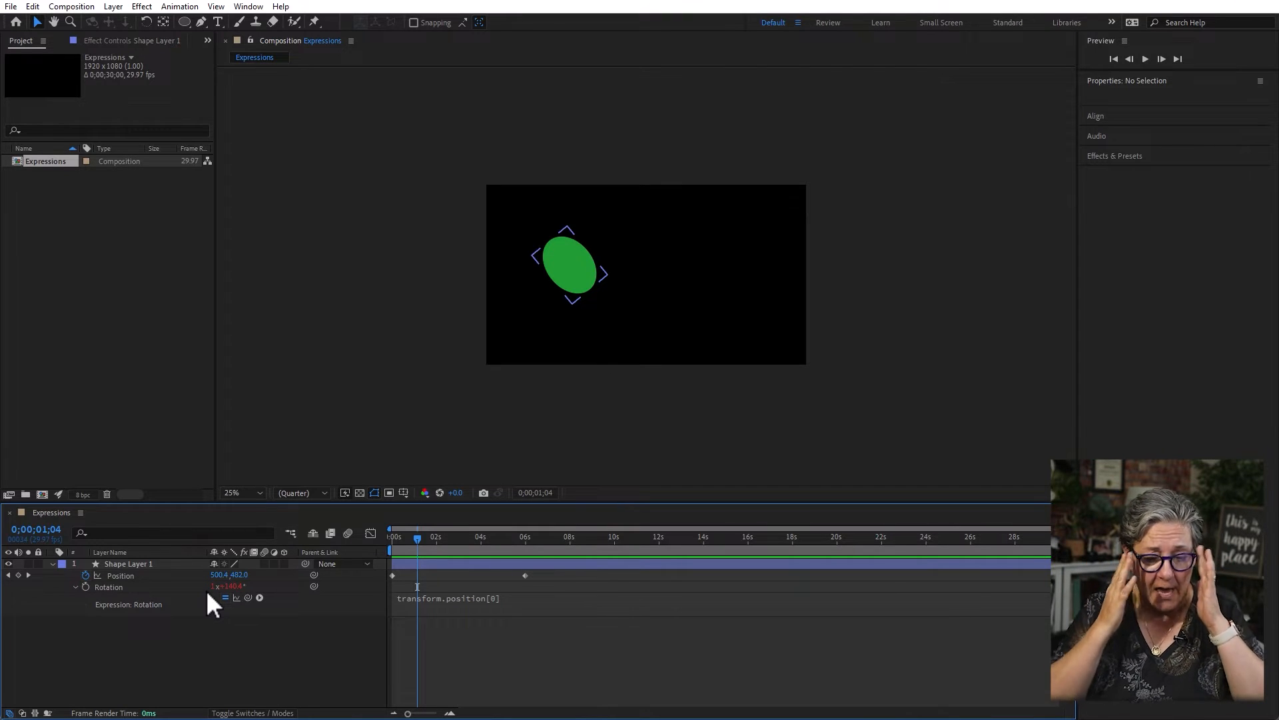
left_click_drag(420, 537, 359, 547)
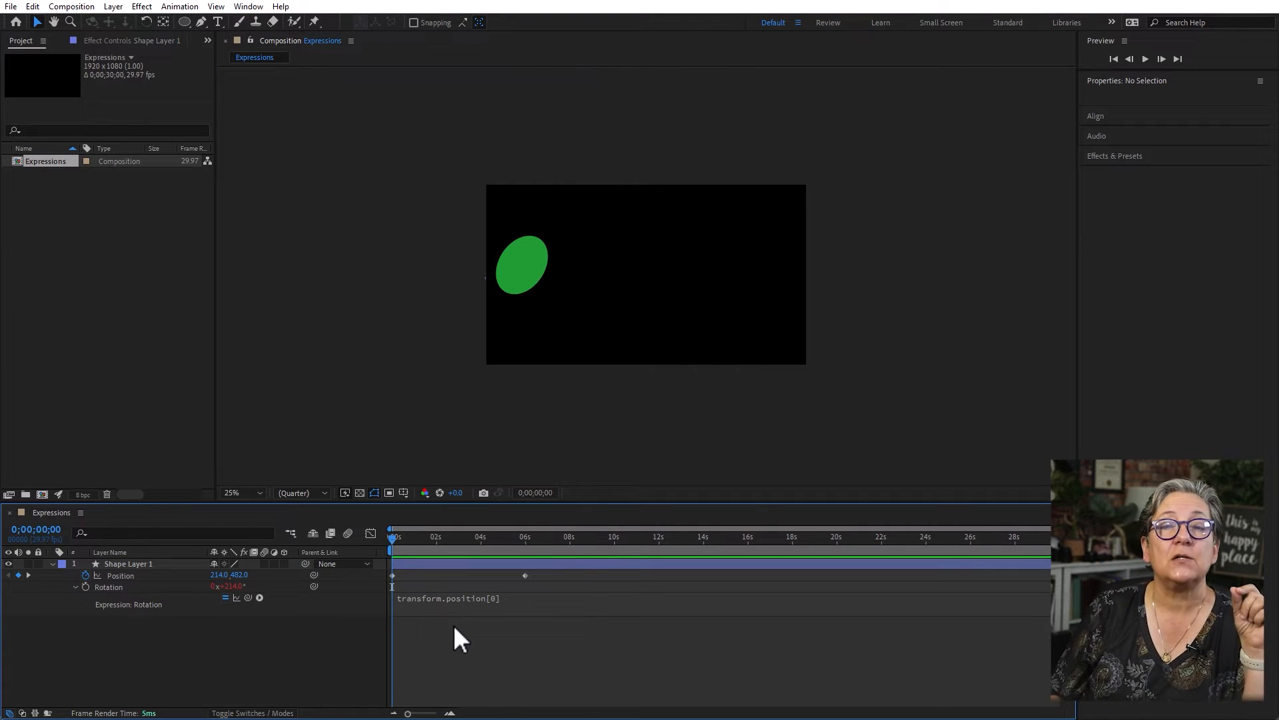
- Append /2 to transform.position[0] in the Rotation expression and preview the slower rotation
left_click(512, 599)
left_click(528, 598)
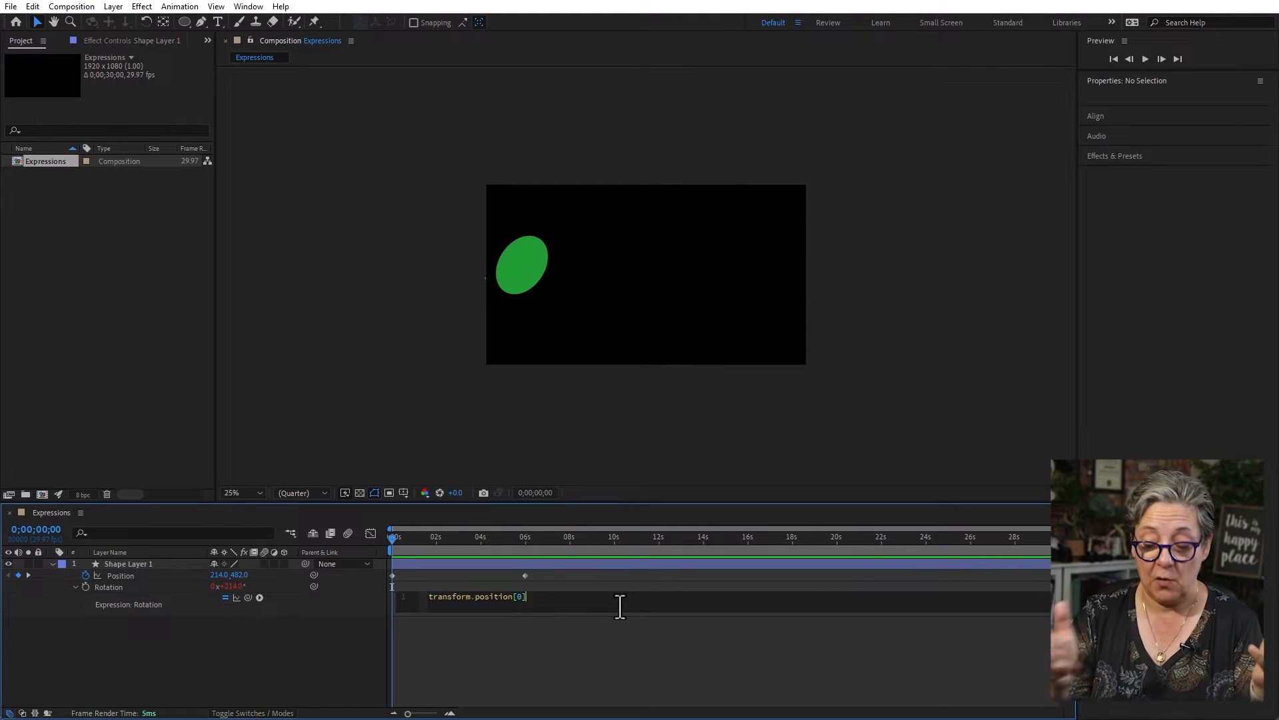
type("2")
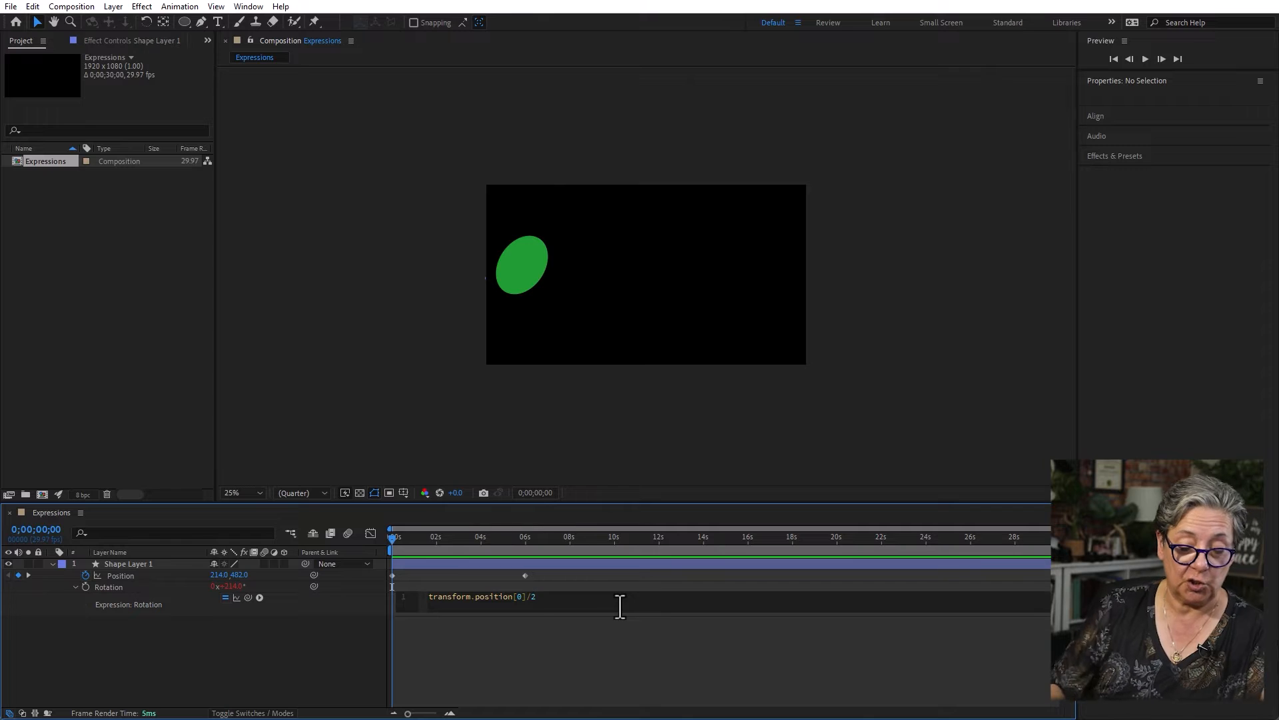
left_click(622, 653)
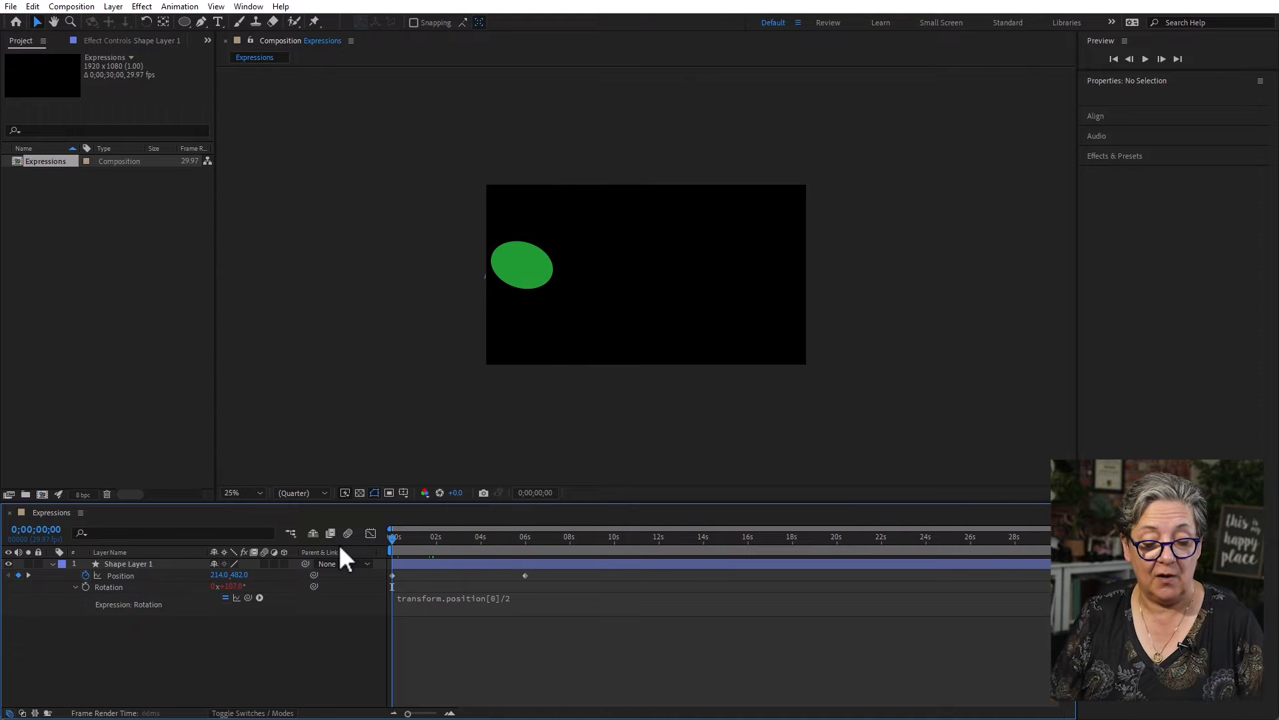
key("space")
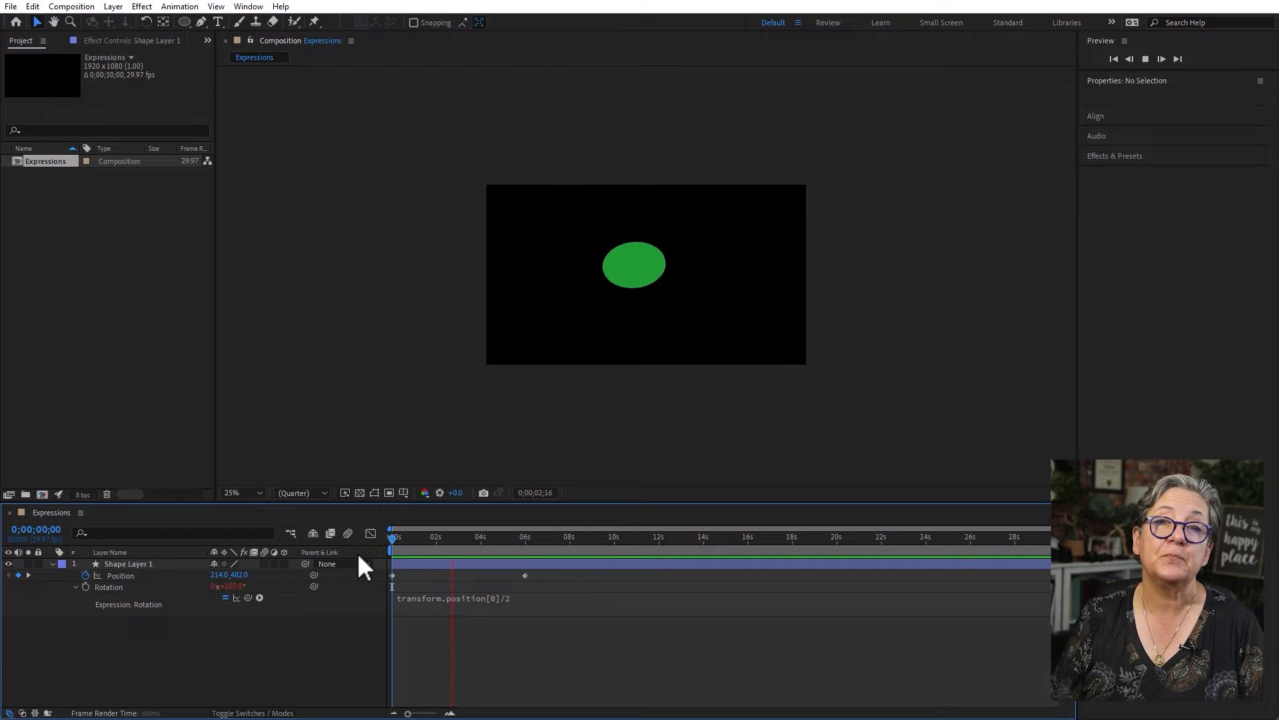
- Edit the factor at the end of the Rotation expression, entering .5, and preview the rotation from the start
left_click(513, 597)
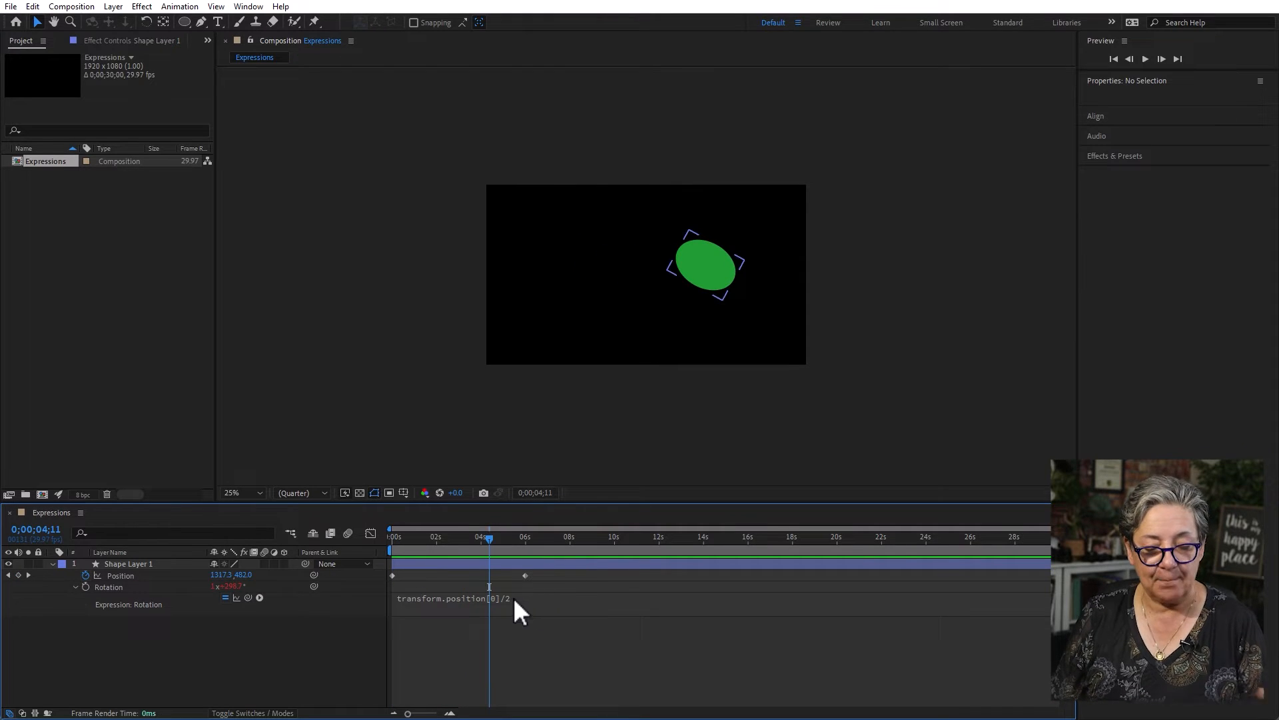
left_click(526, 601)
type(".5")
left_click(554, 706)
key("Home")
key("space")
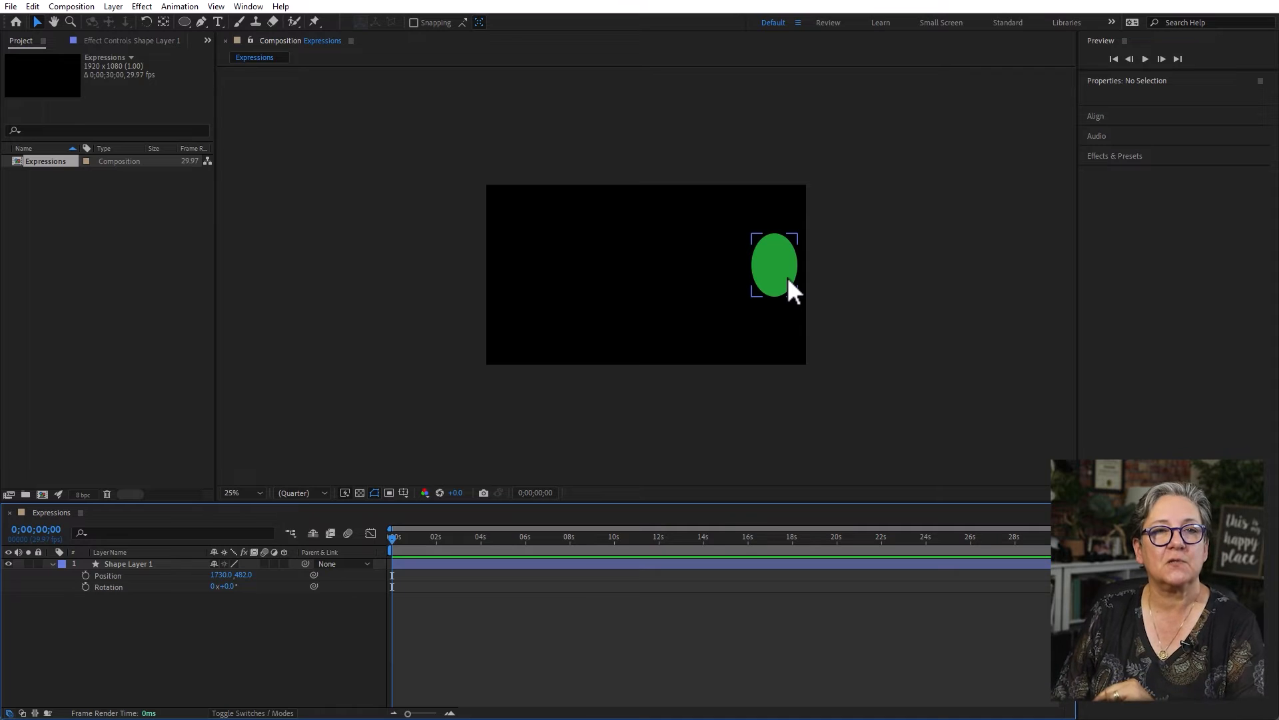
- Move the ellipse to about 230, 438 near the frame's left edge
left_click_drag(783, 268, 533, 260)
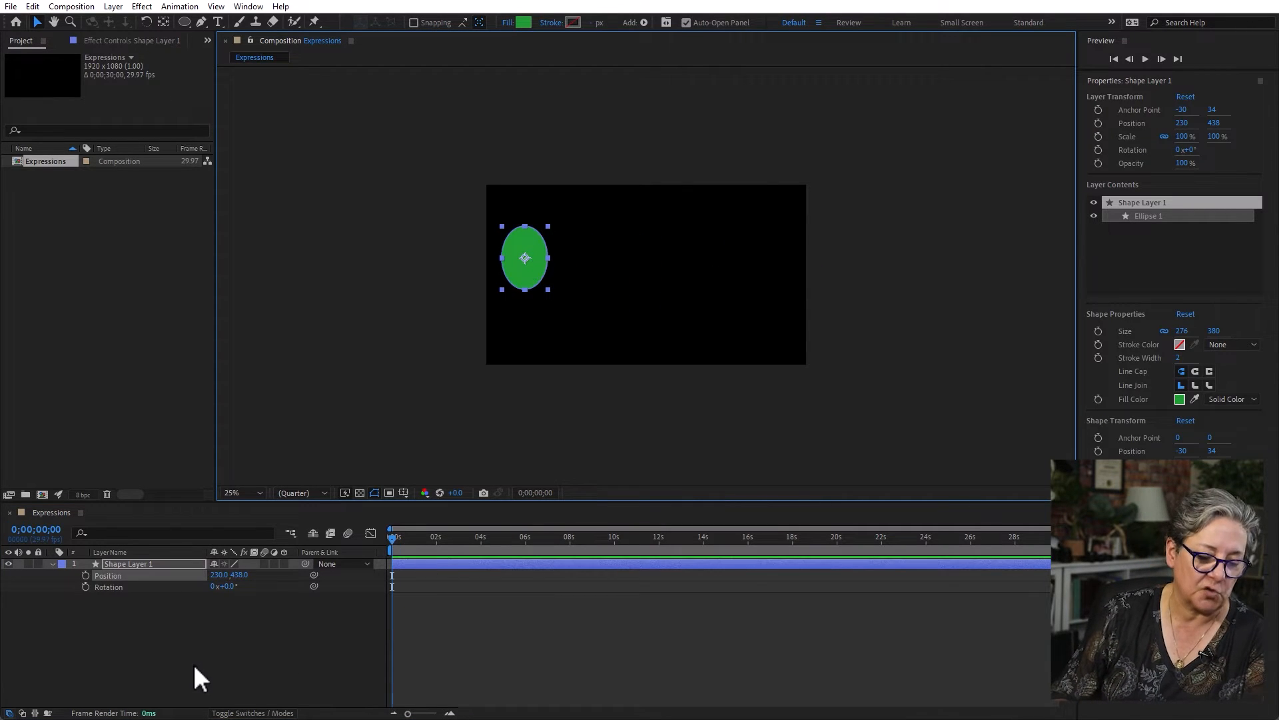
- Add an expression to the ellipse's Position using the interpolation template ease(t, tMin, tMax, value1, value2)
left_click(100, 669)
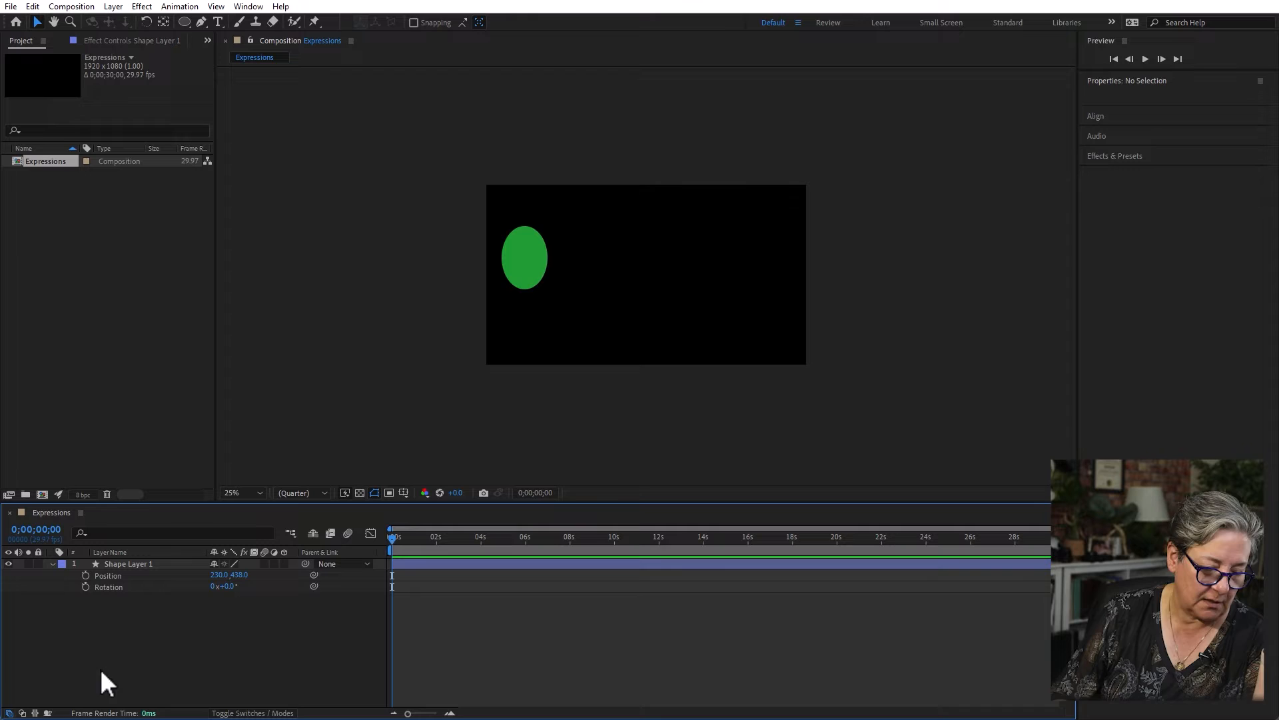
left_click(86, 576, "alt")
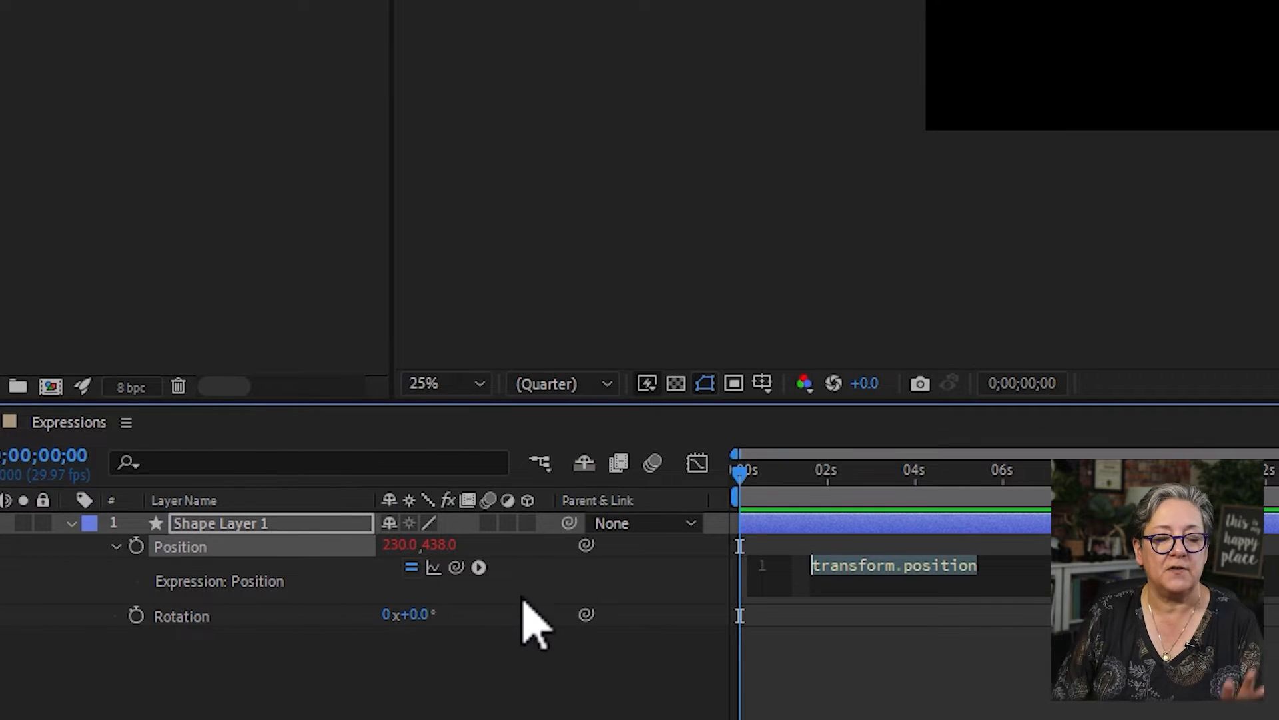
left_click(479, 567)
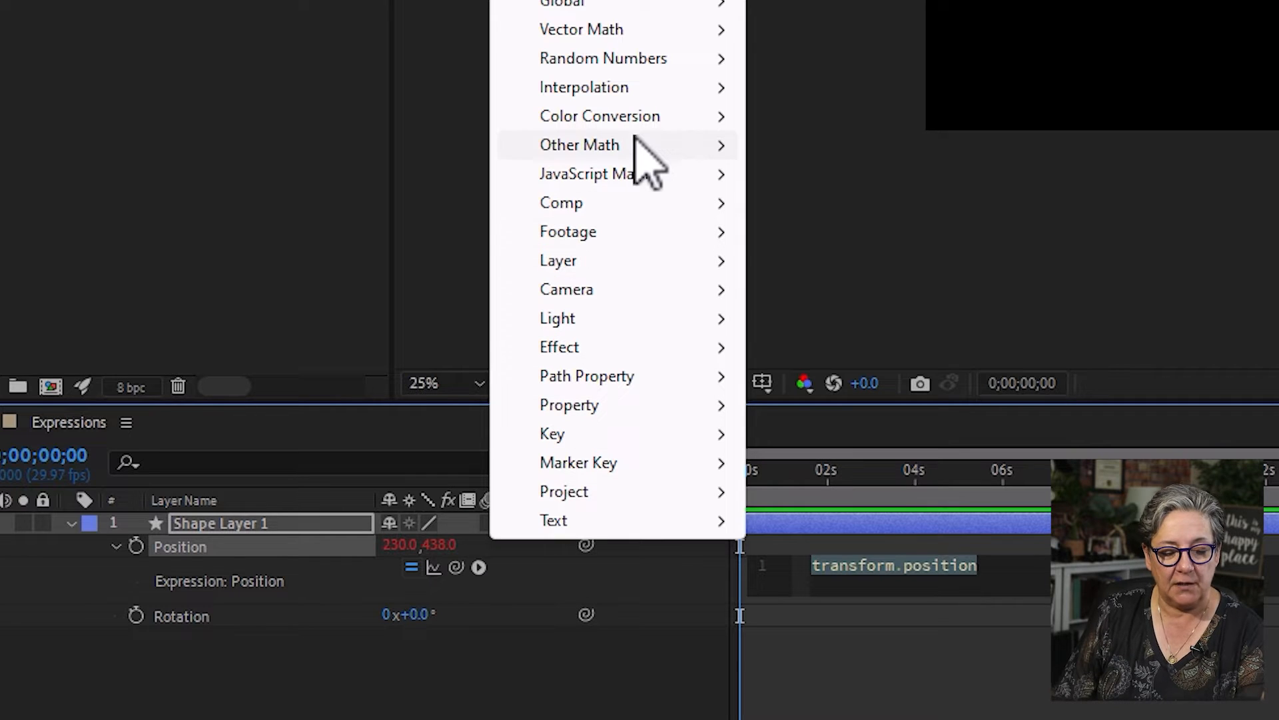
mouse_move(632, 93)
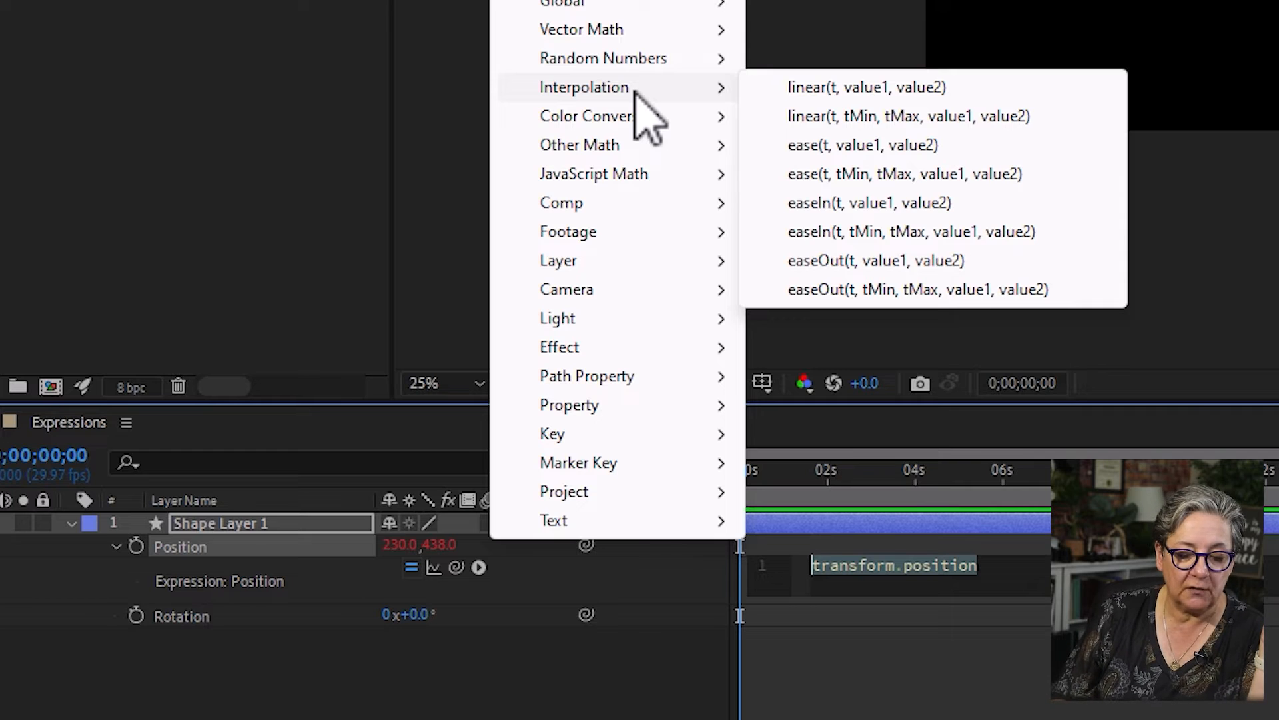
left_click(1019, 178)
left_click(881, 654)
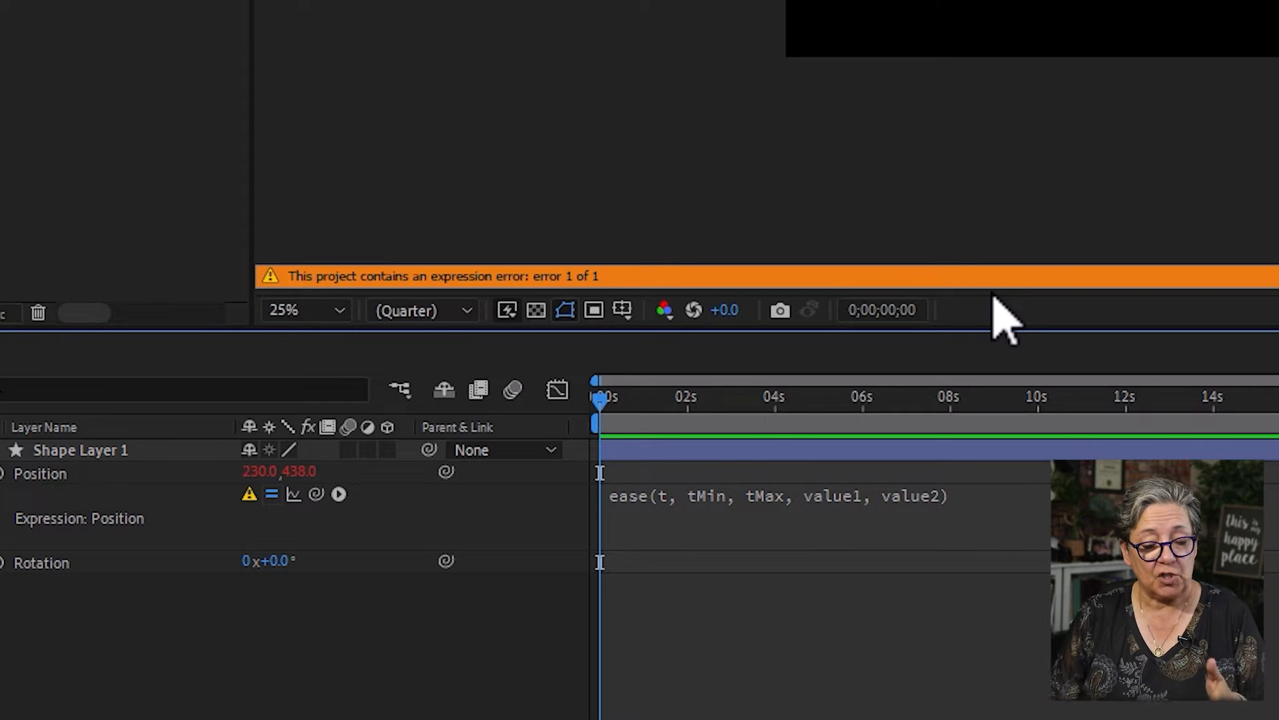
- Change the t argument of the Position ease expression to time
left_click(661, 499)
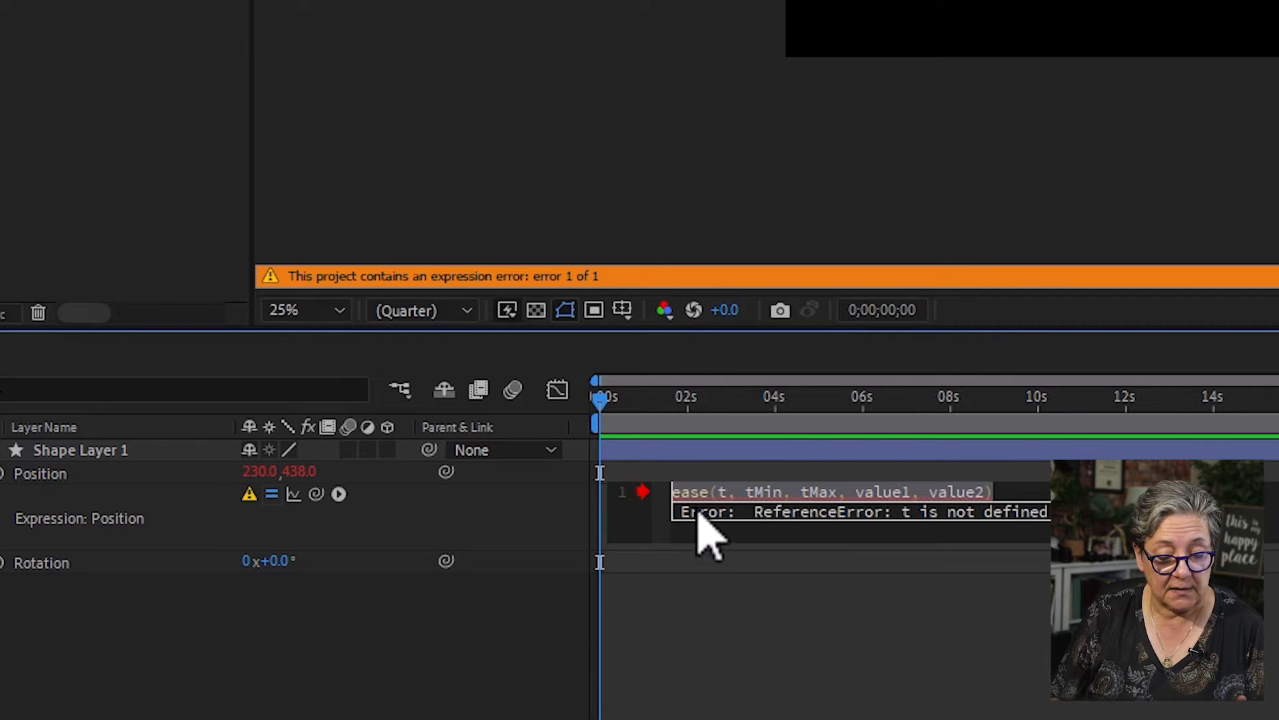
left_click(731, 505)
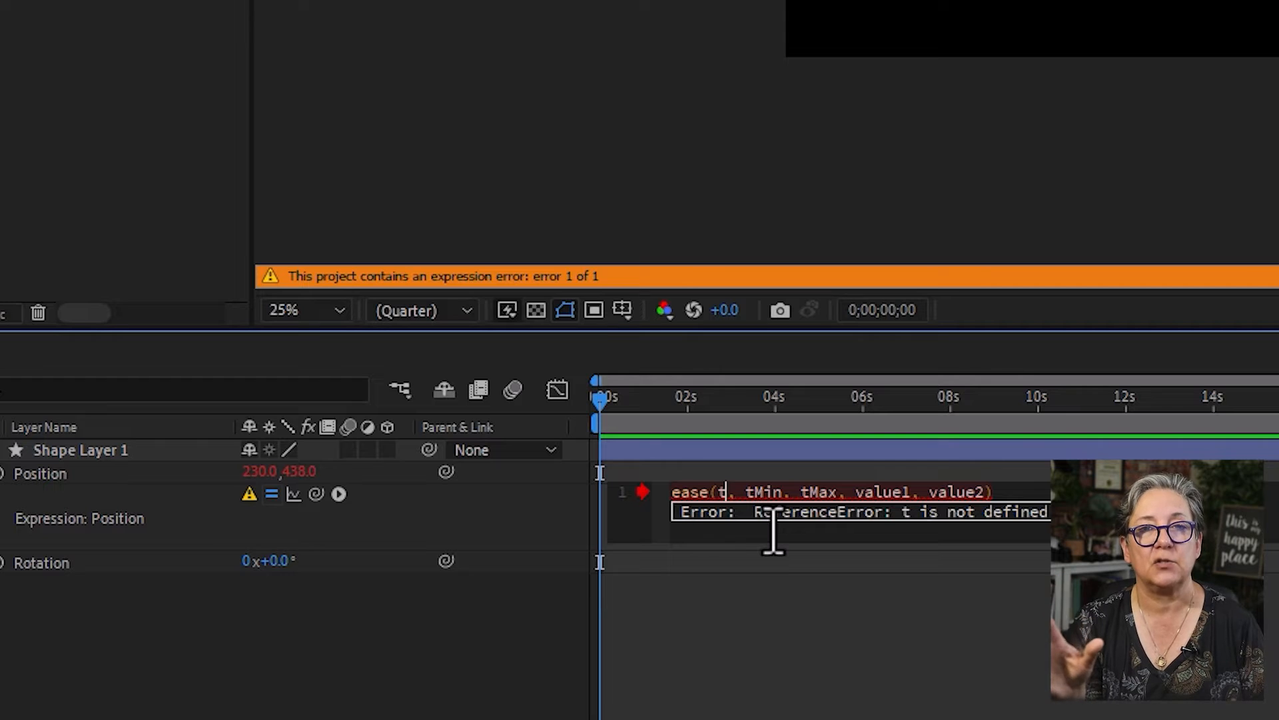
type("ime")
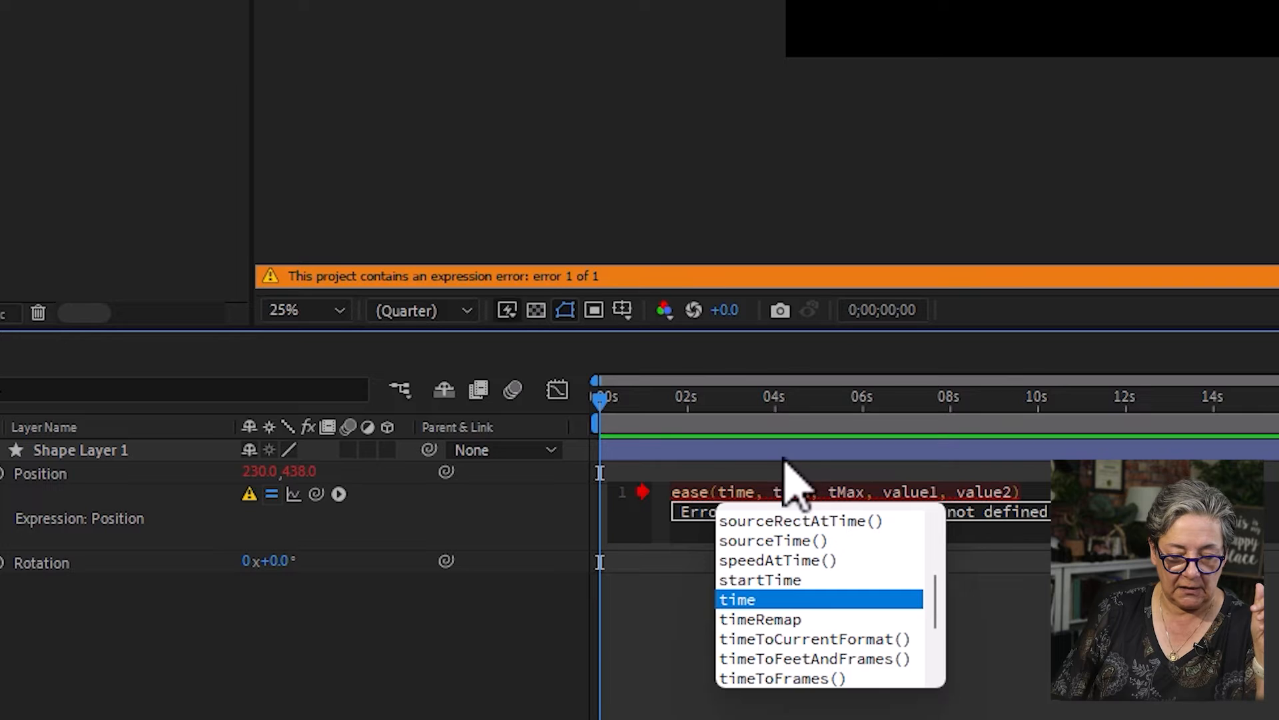
left_click(791, 491)
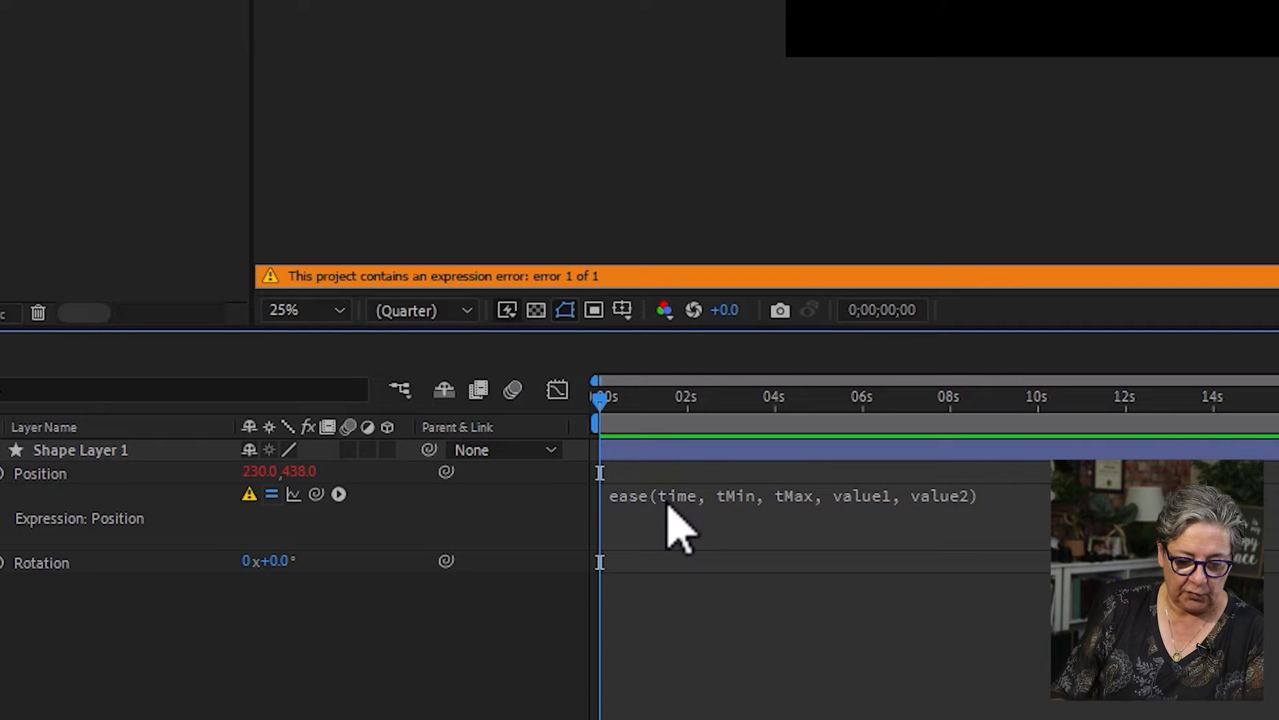
left_click(672, 501)
left_click(728, 493)
- Replace tMin with 2 and tMax with 5 in the ease expression
double_click(791, 492)
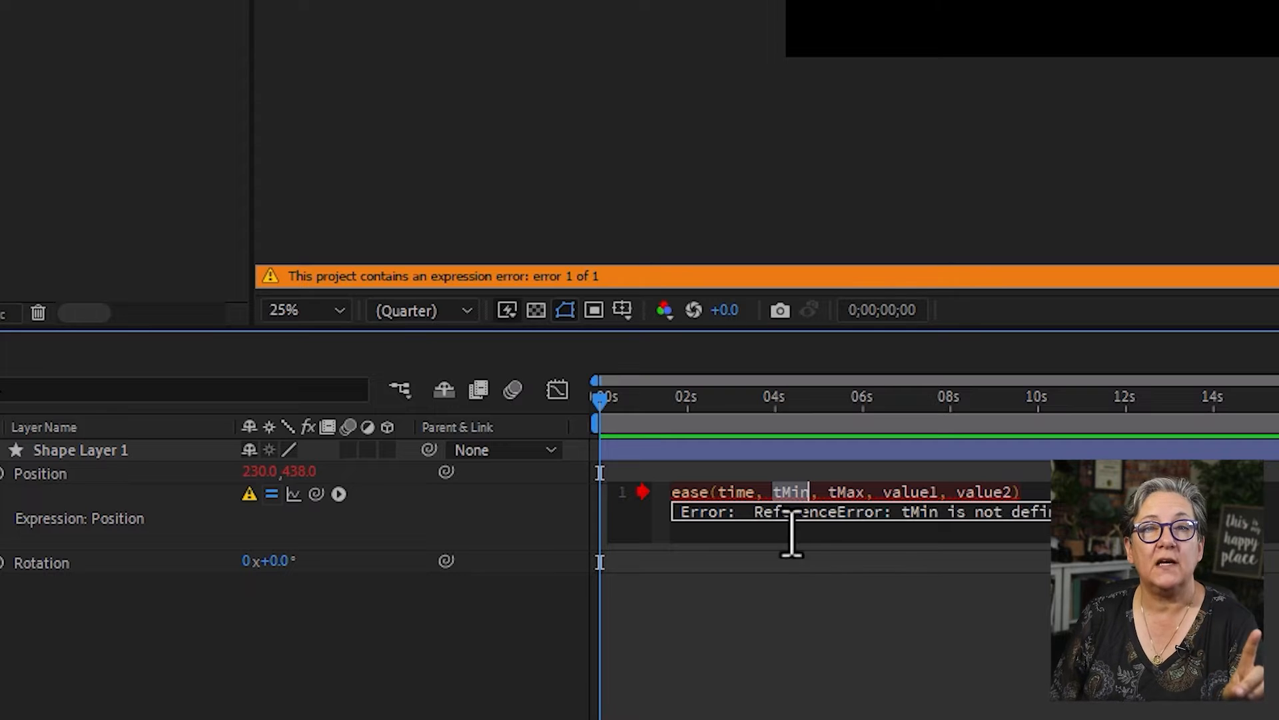
double_click(845, 493)
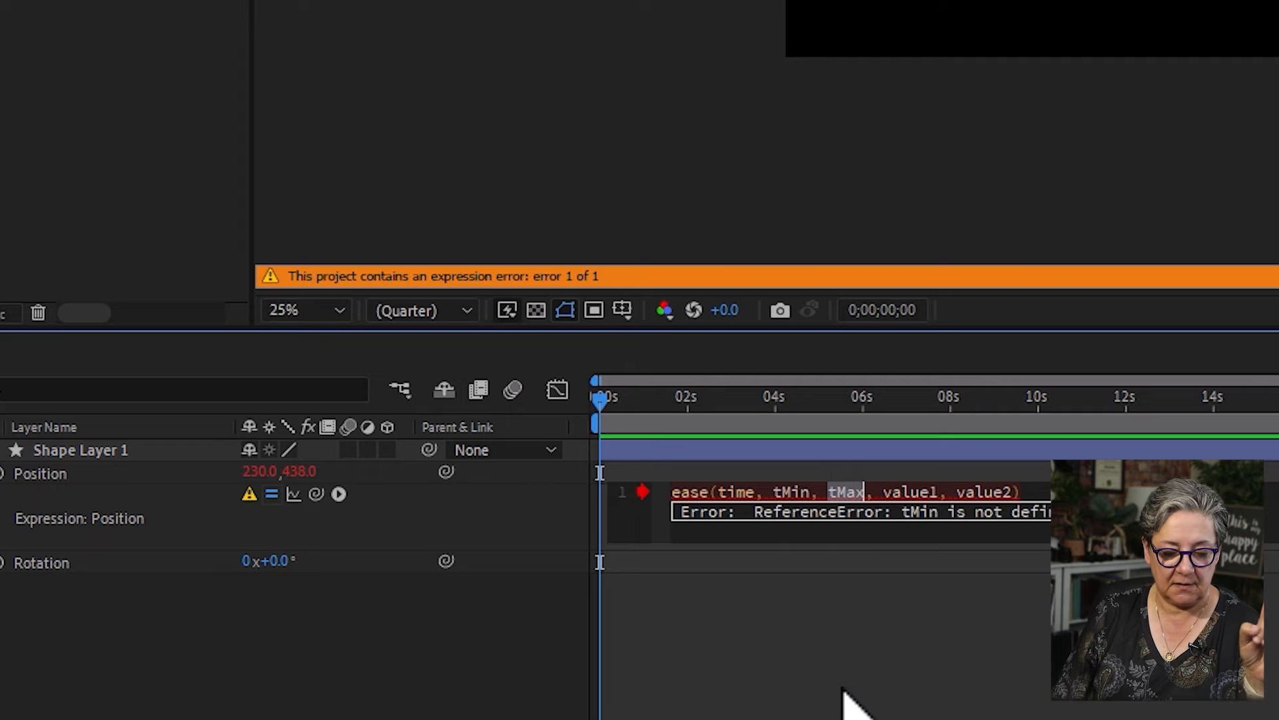
double_click(904, 493)
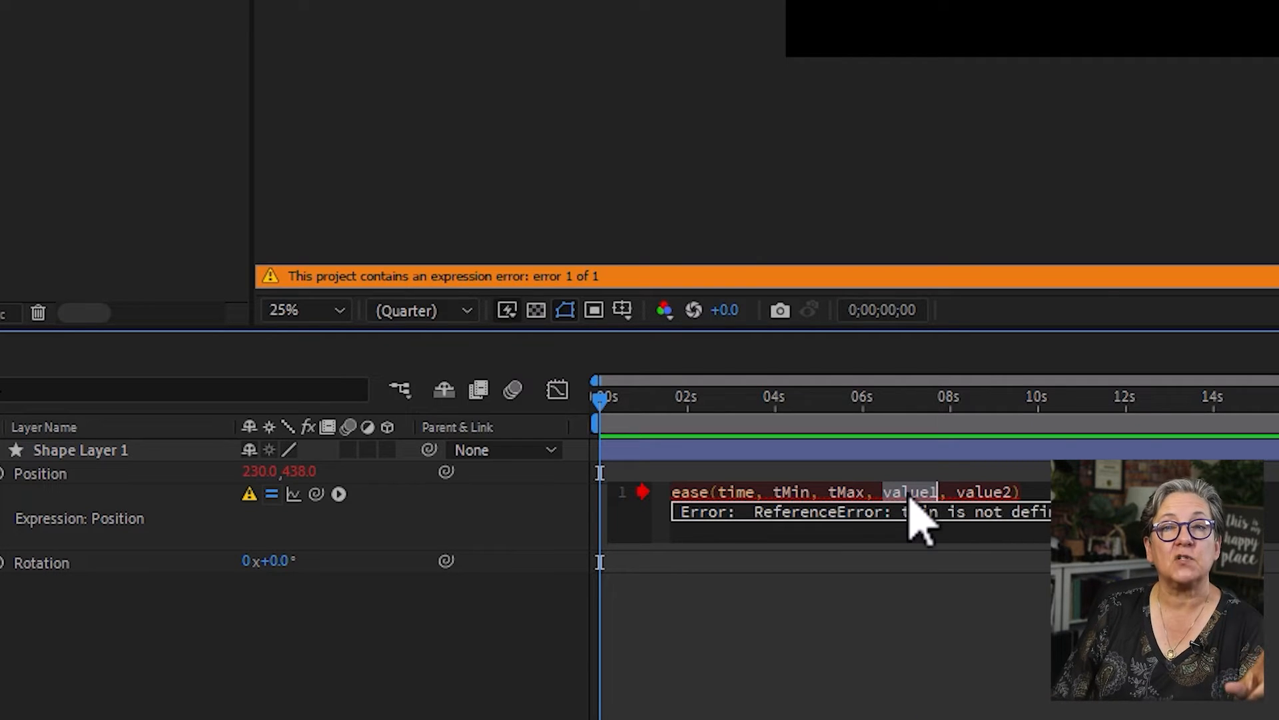
double_click(985, 493)
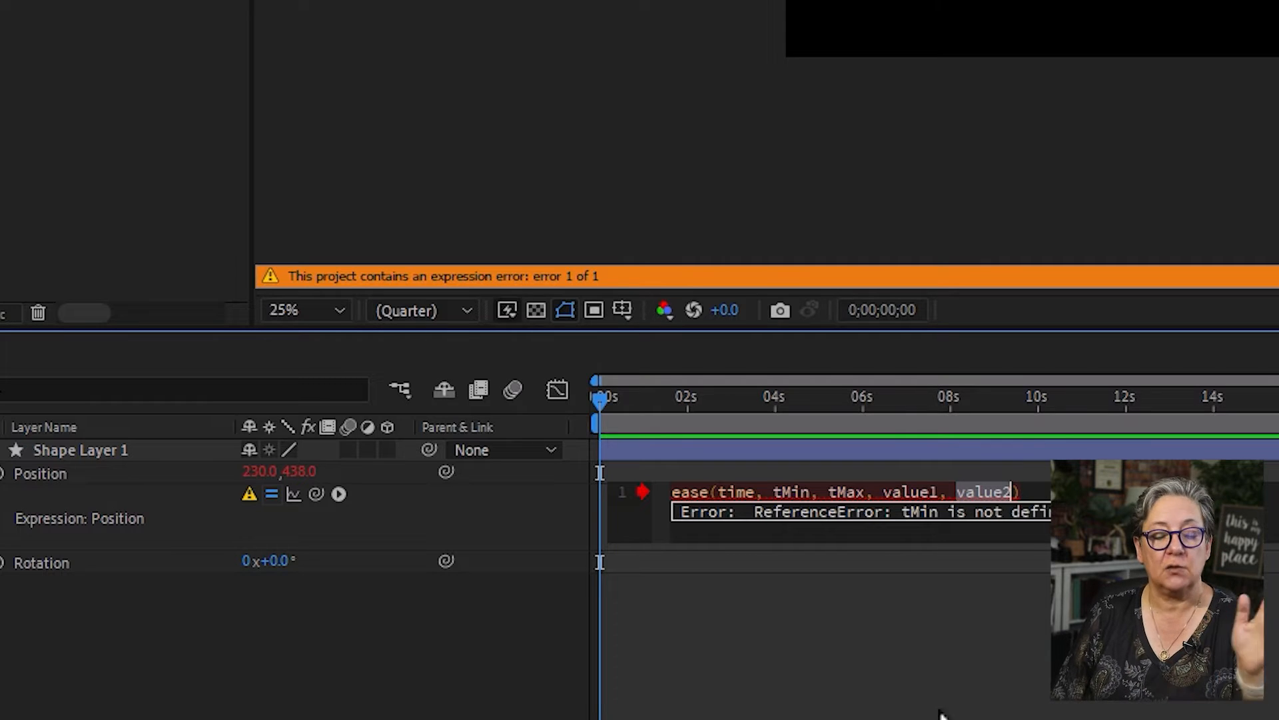
double_click(790, 493)
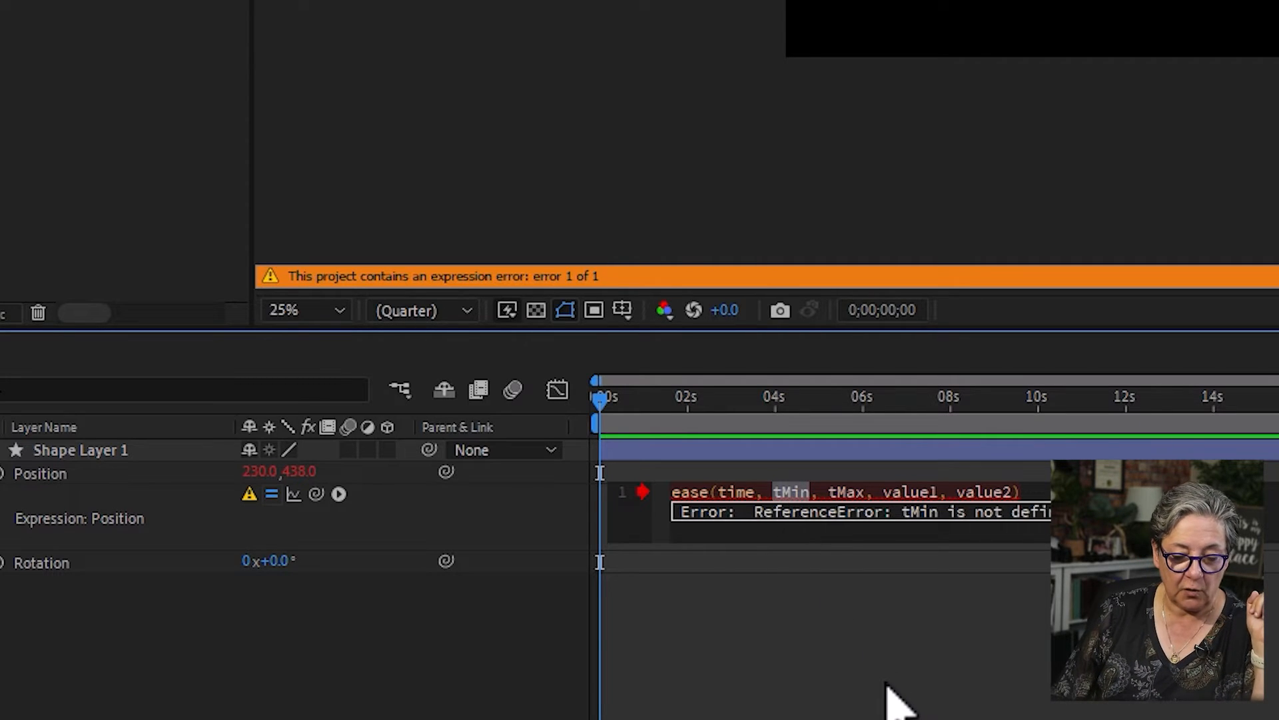
type("2")
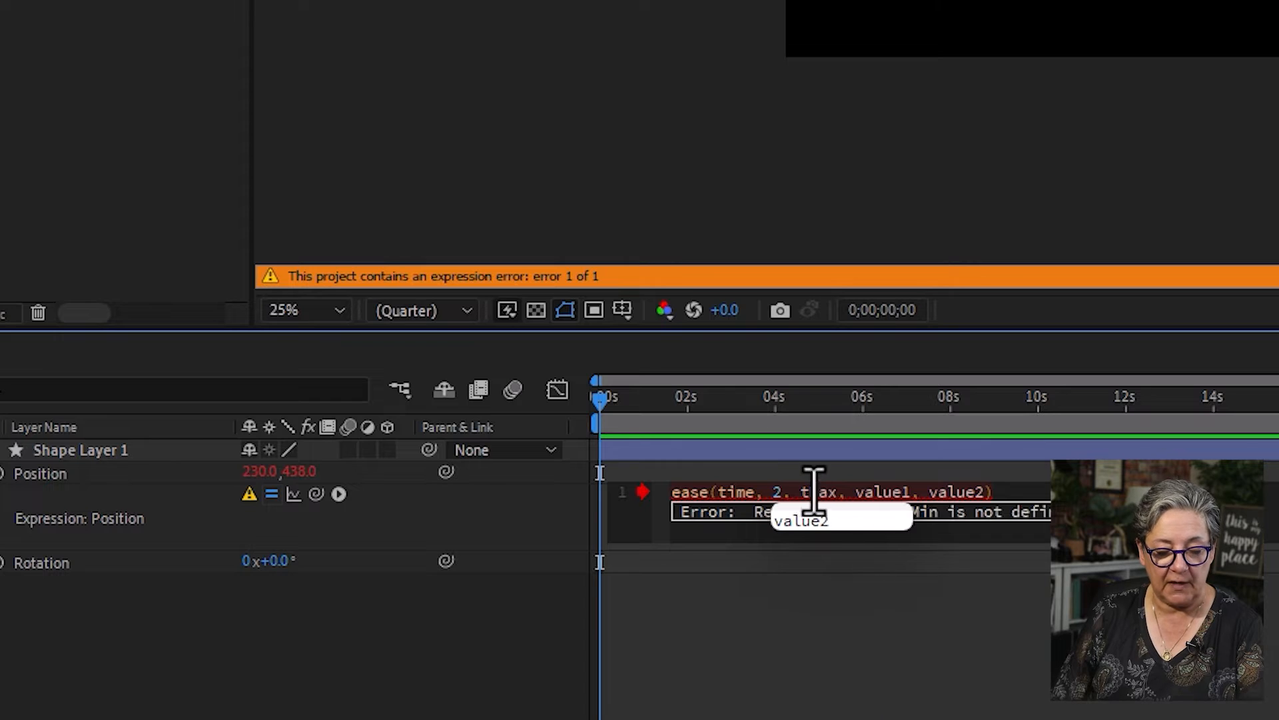
double_click(818, 493)
type("5")
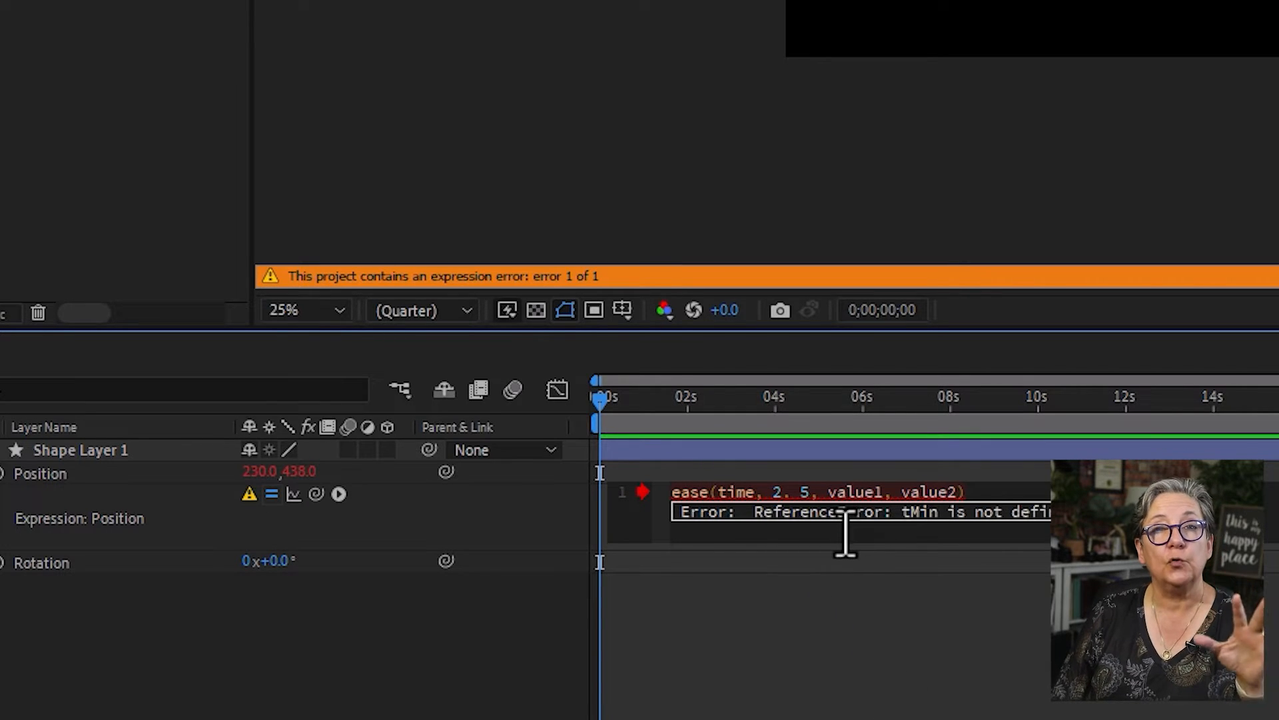
- Replace value1 in the ease expression with the starting coordinates [230,438]
double_click(856, 492)
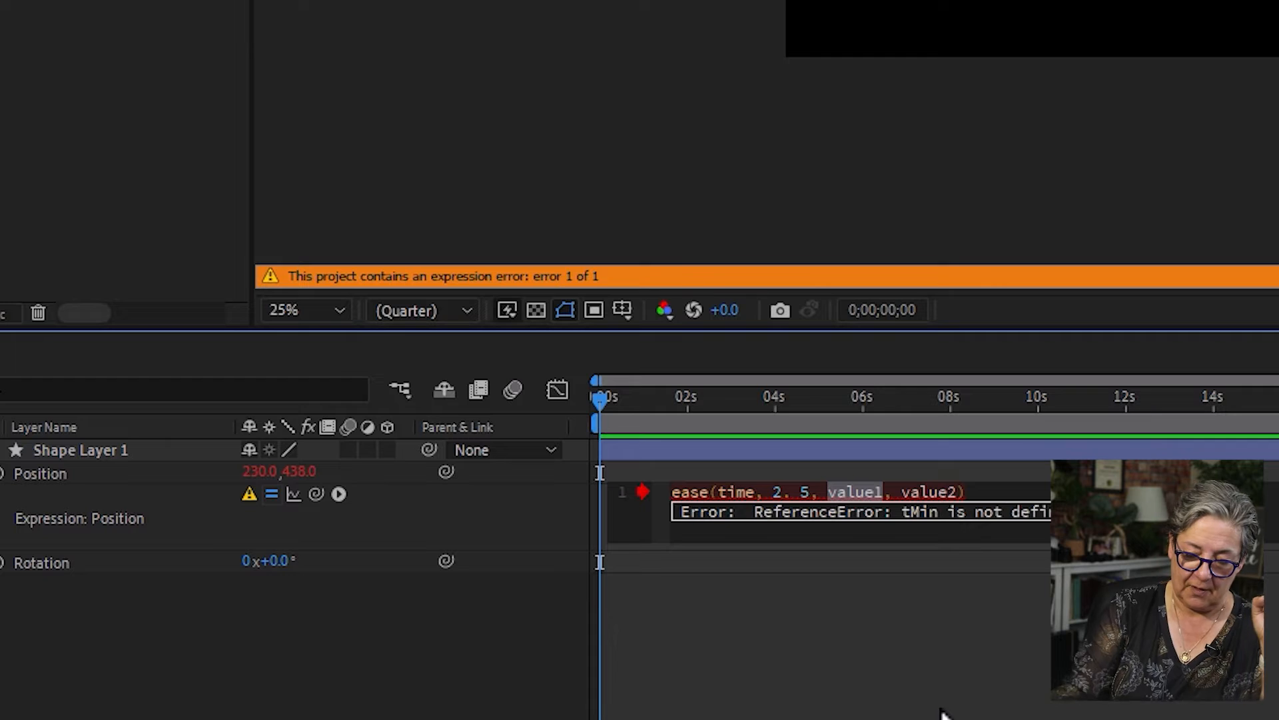
type("[")
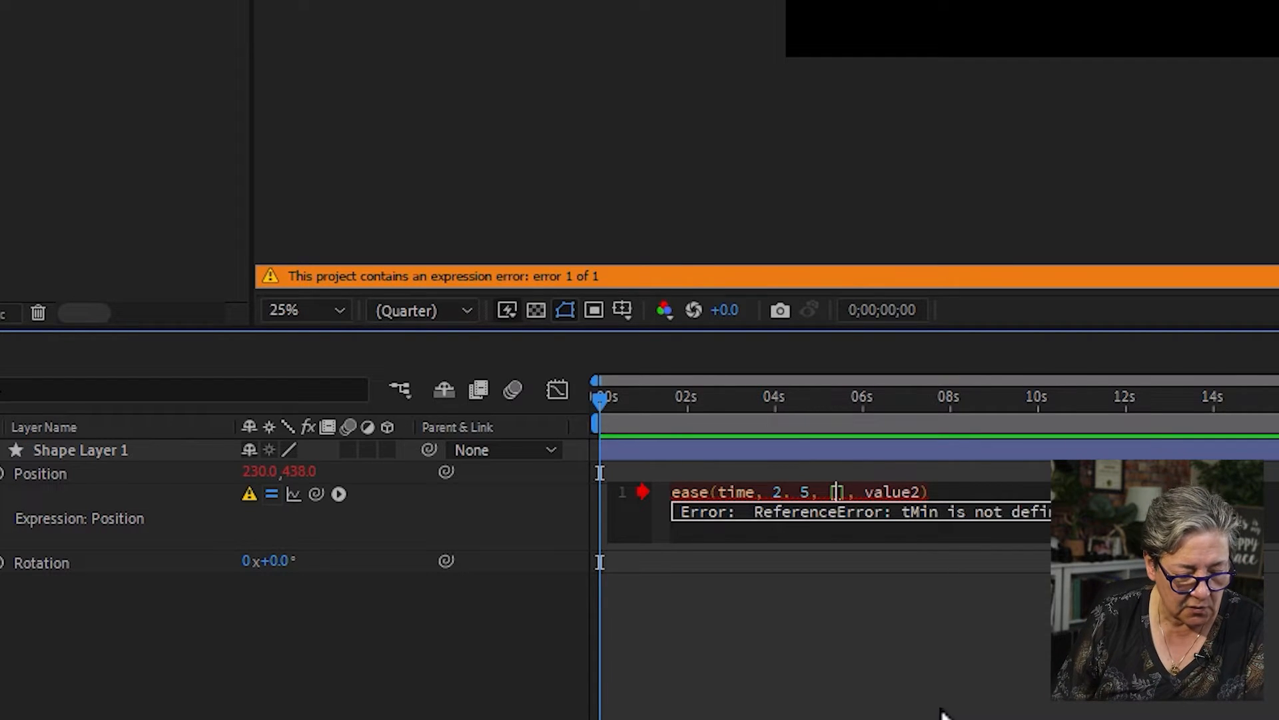
type("230,")
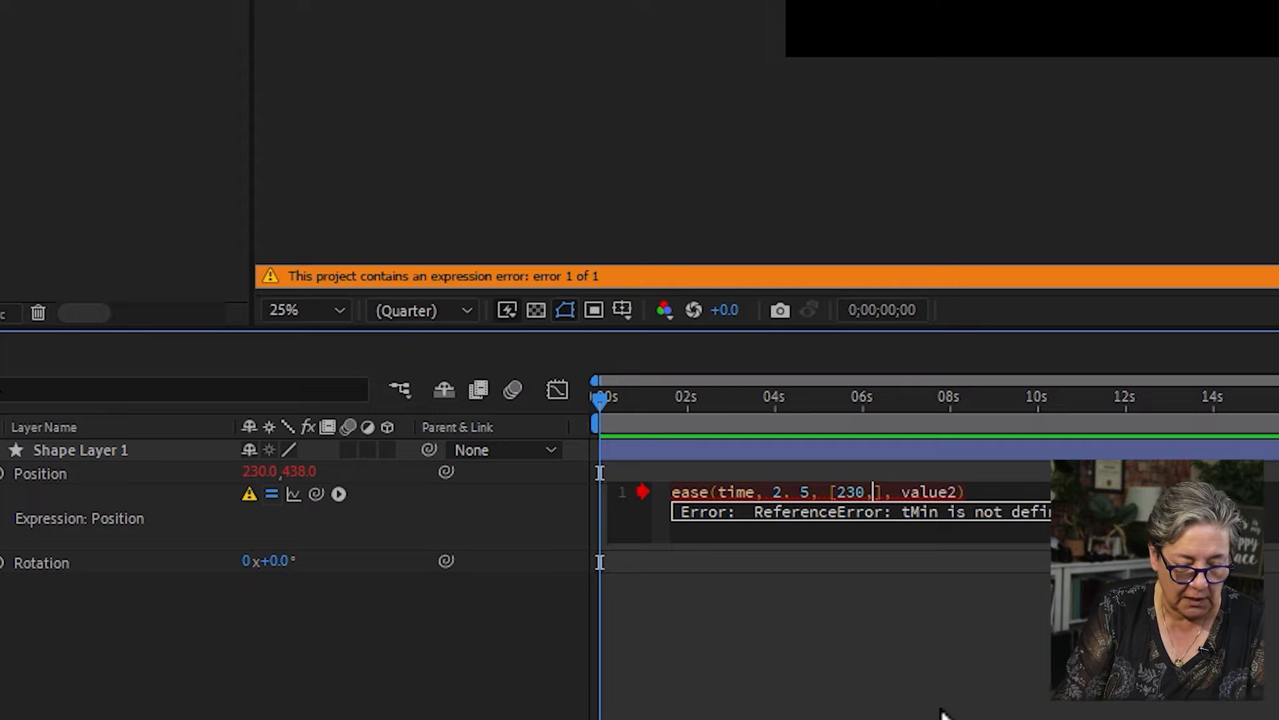
type("438")
- Replace value2 with the end coordinates [430,438], apply the Position expression and preview the eased movement
double_click(957, 491)
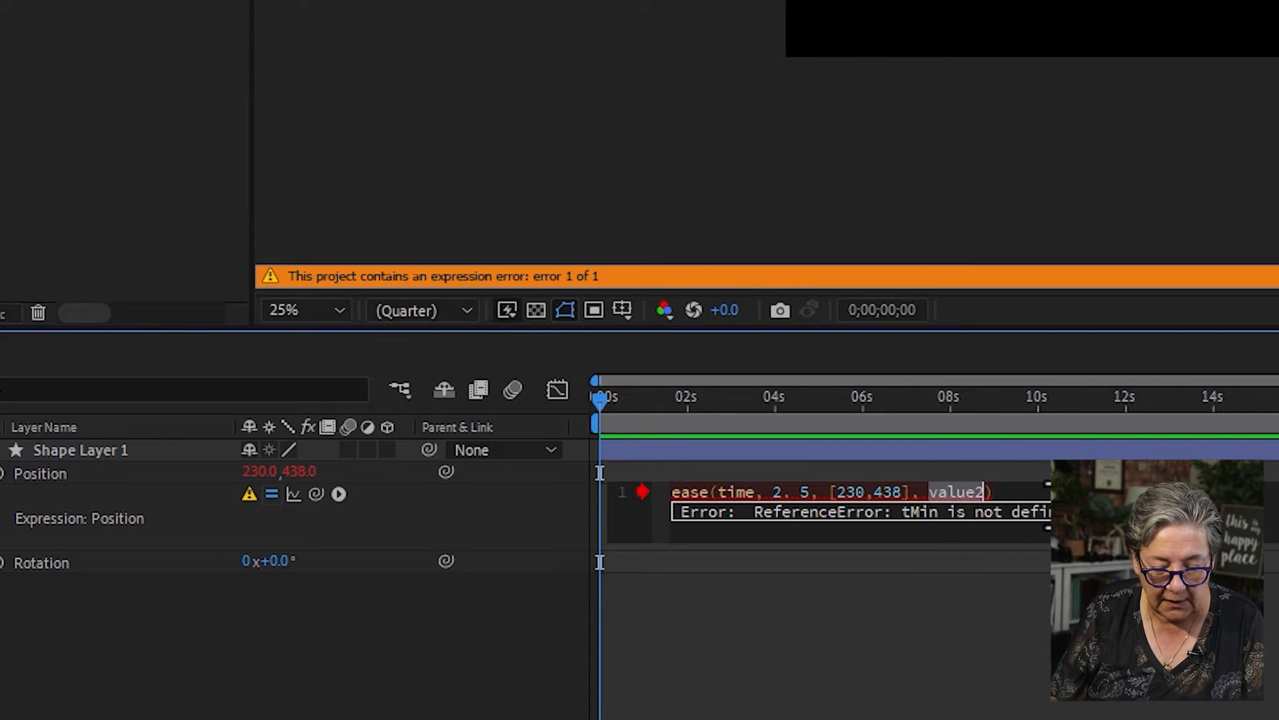
type("[")
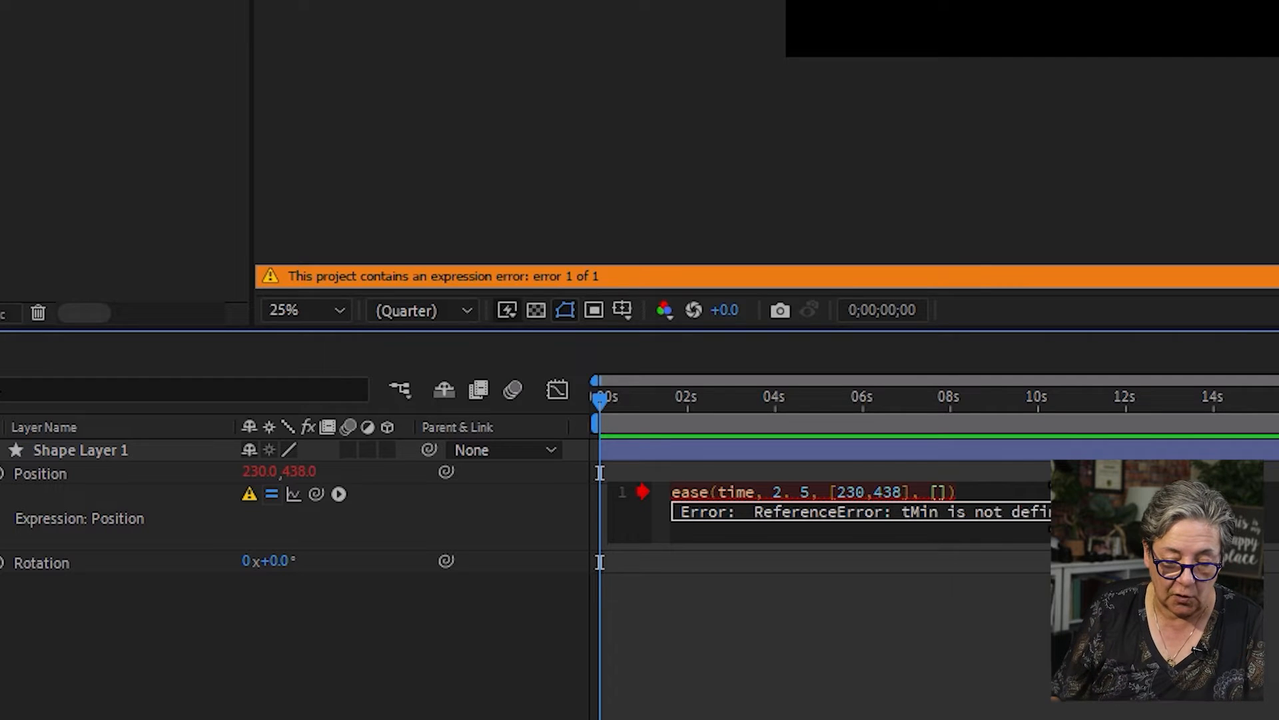
type("430,")
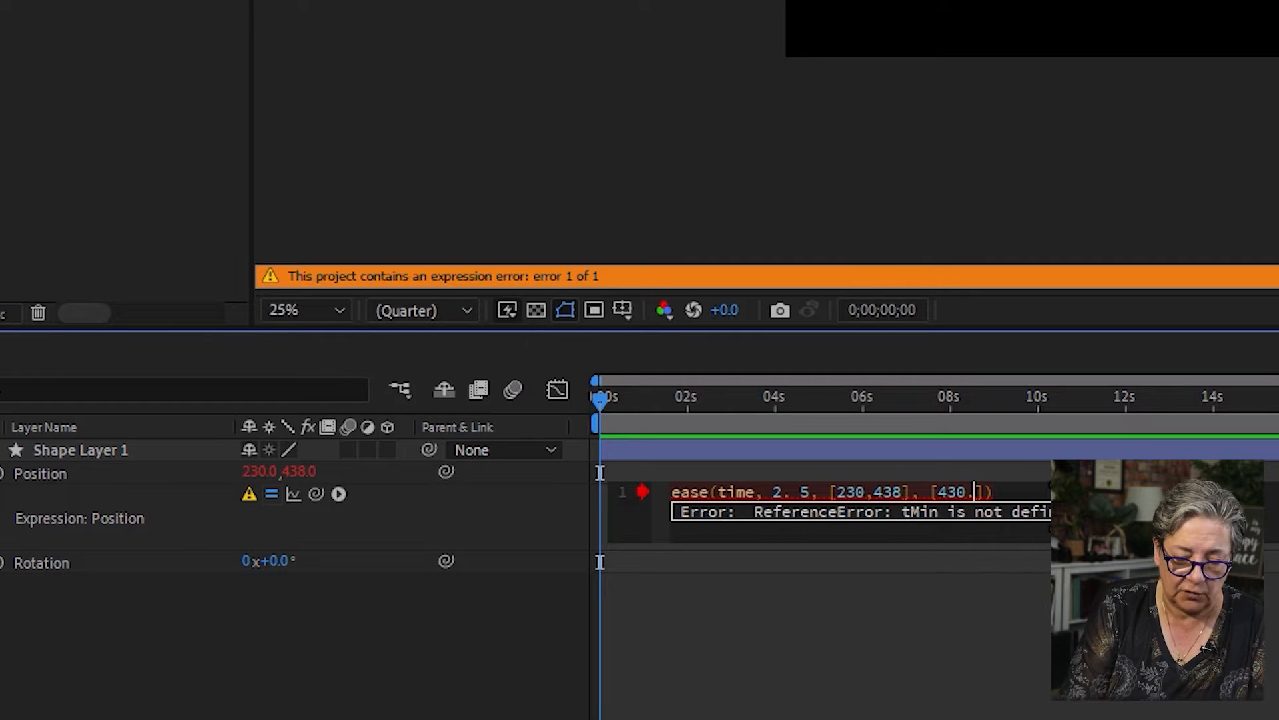
type("4")
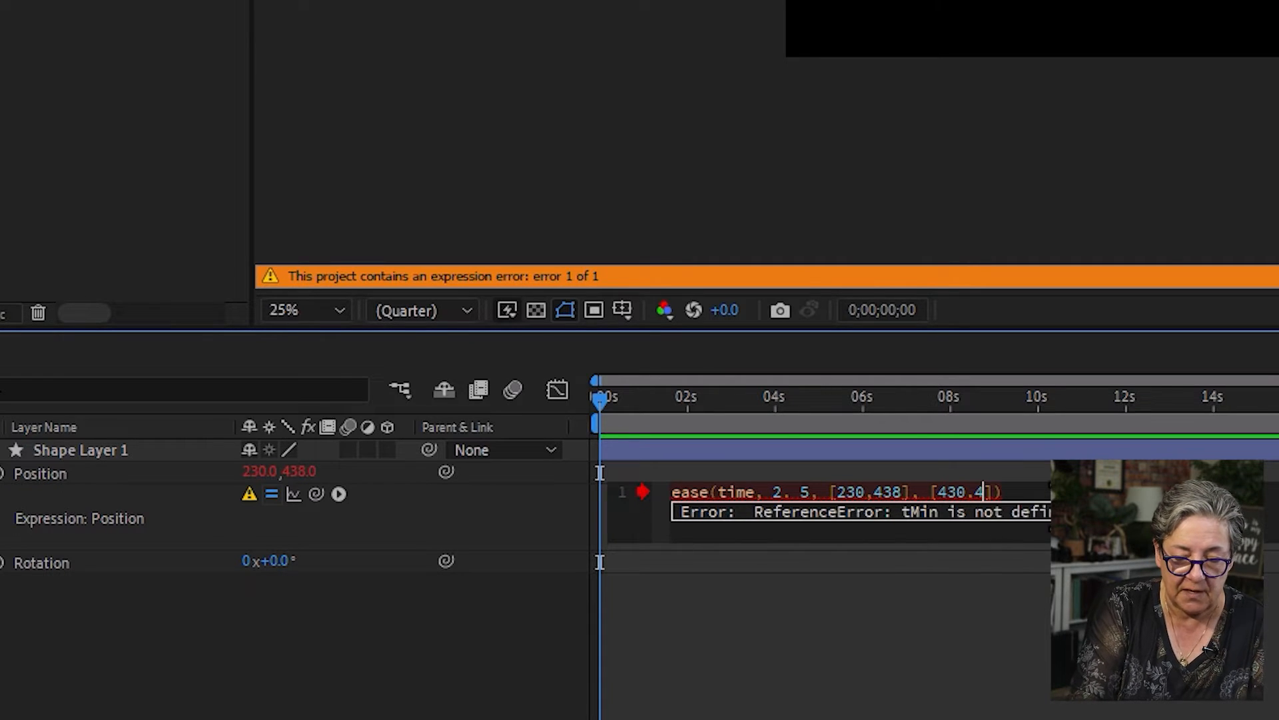
type("38")
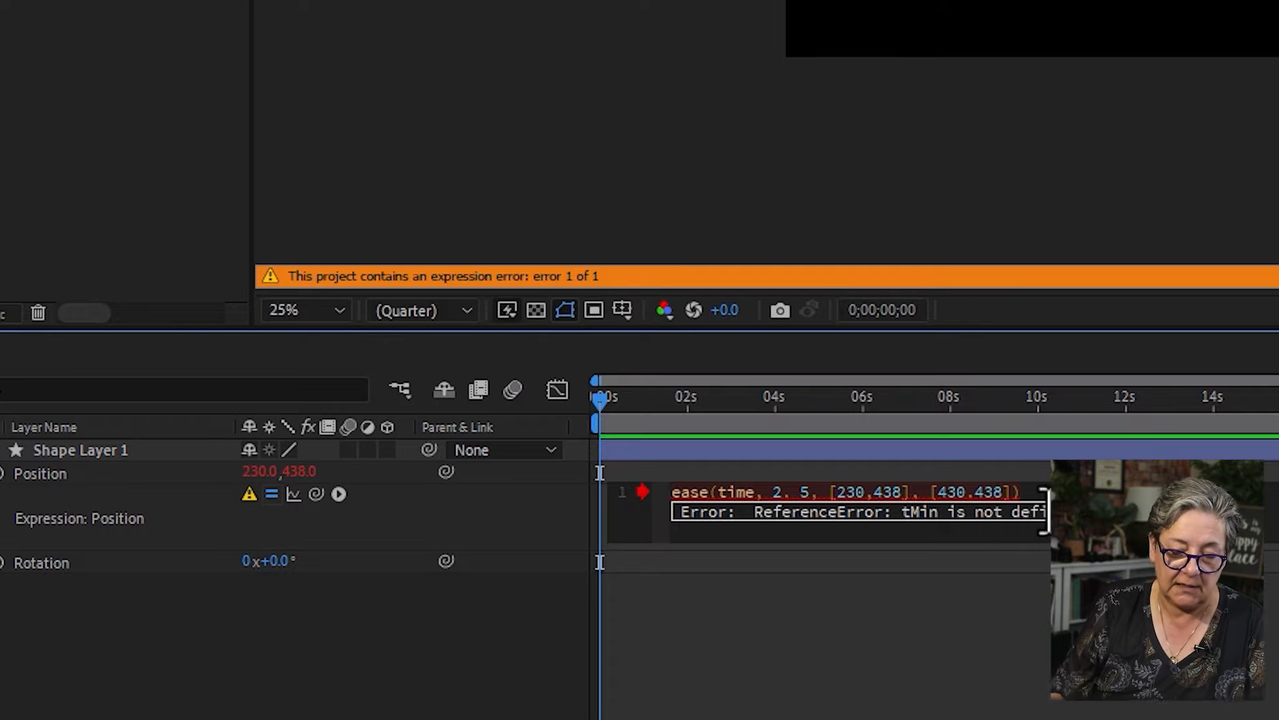
key("KP_Enter")
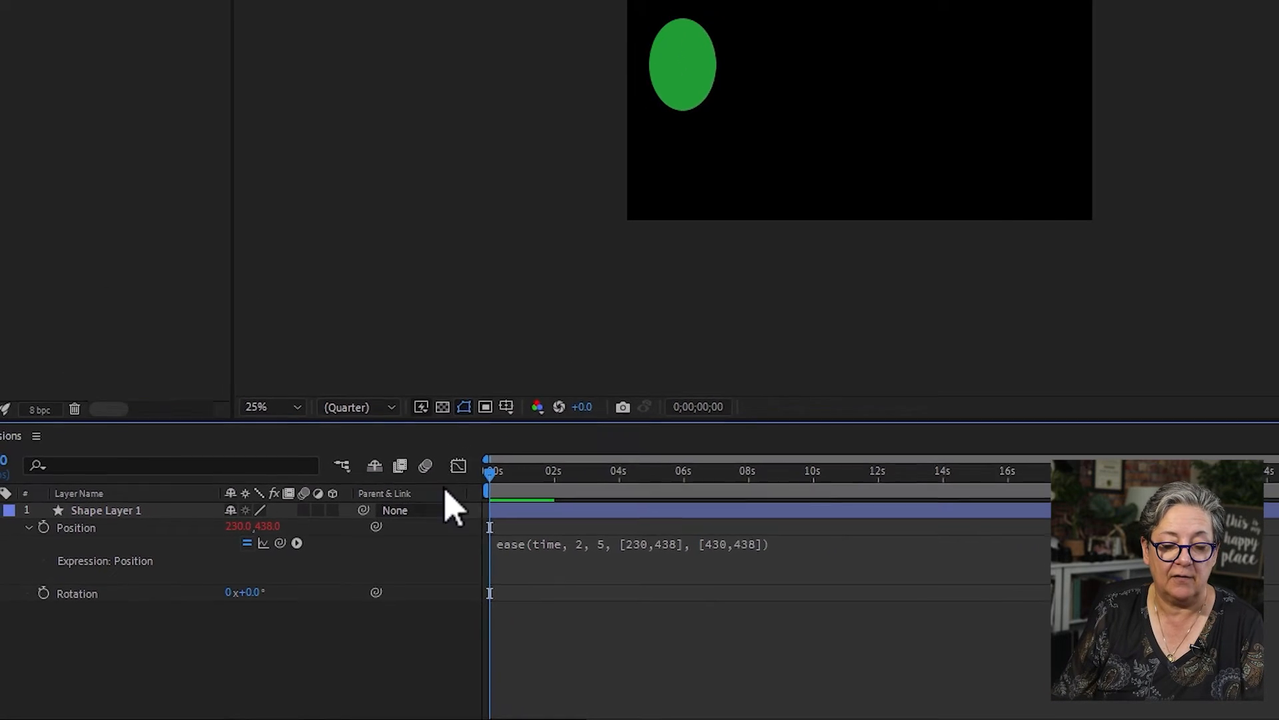
key("space")
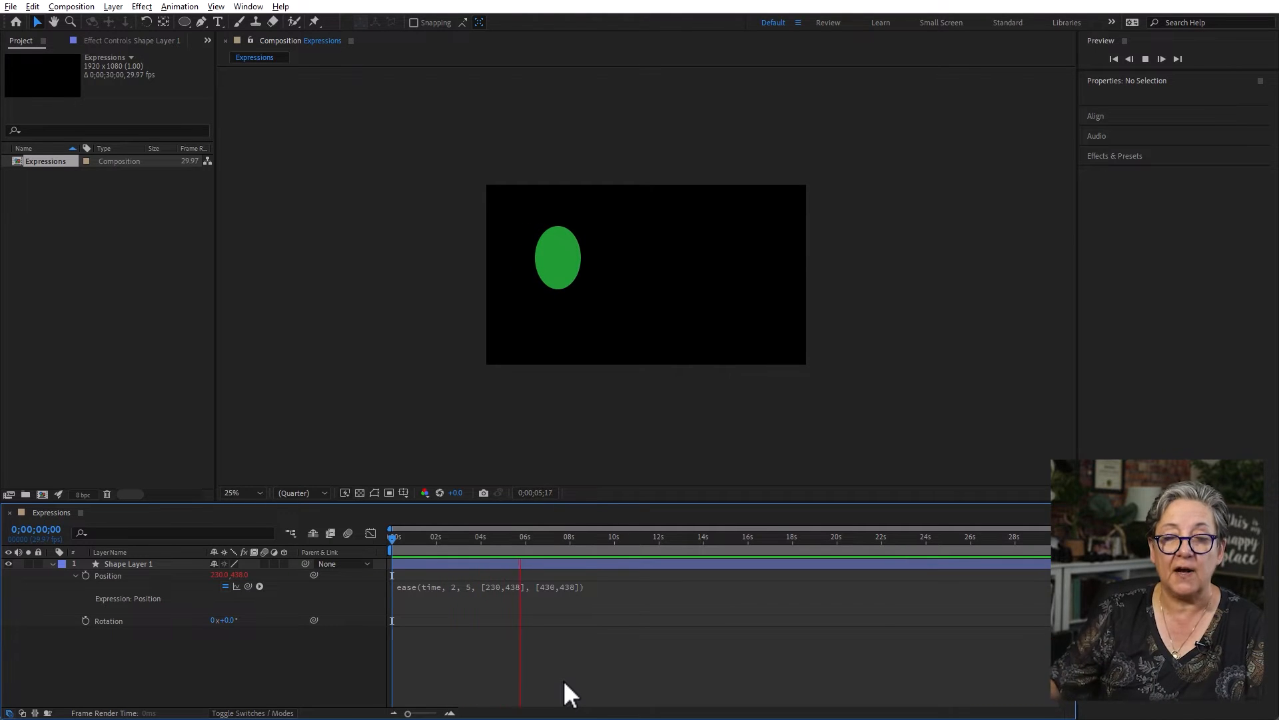
key("space")
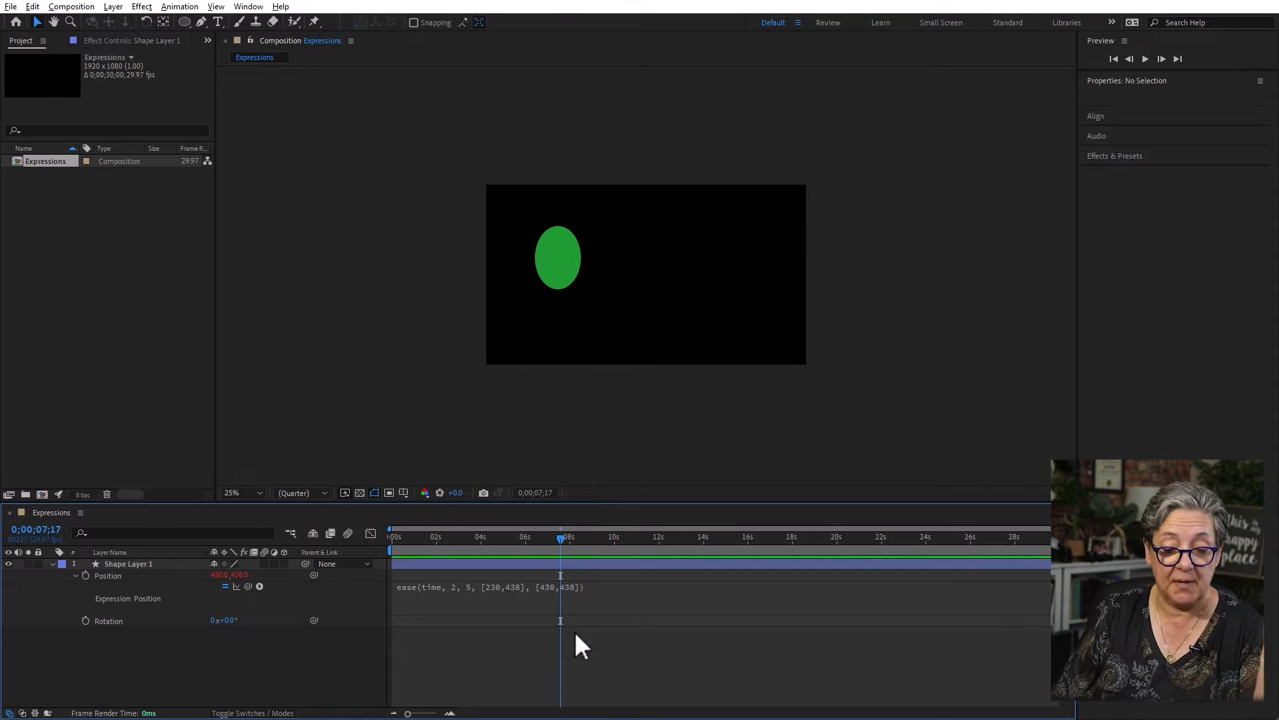
- Change the end X coordinate in the ease expression to 1430 and preview the movement from the start
left_click(545, 586)
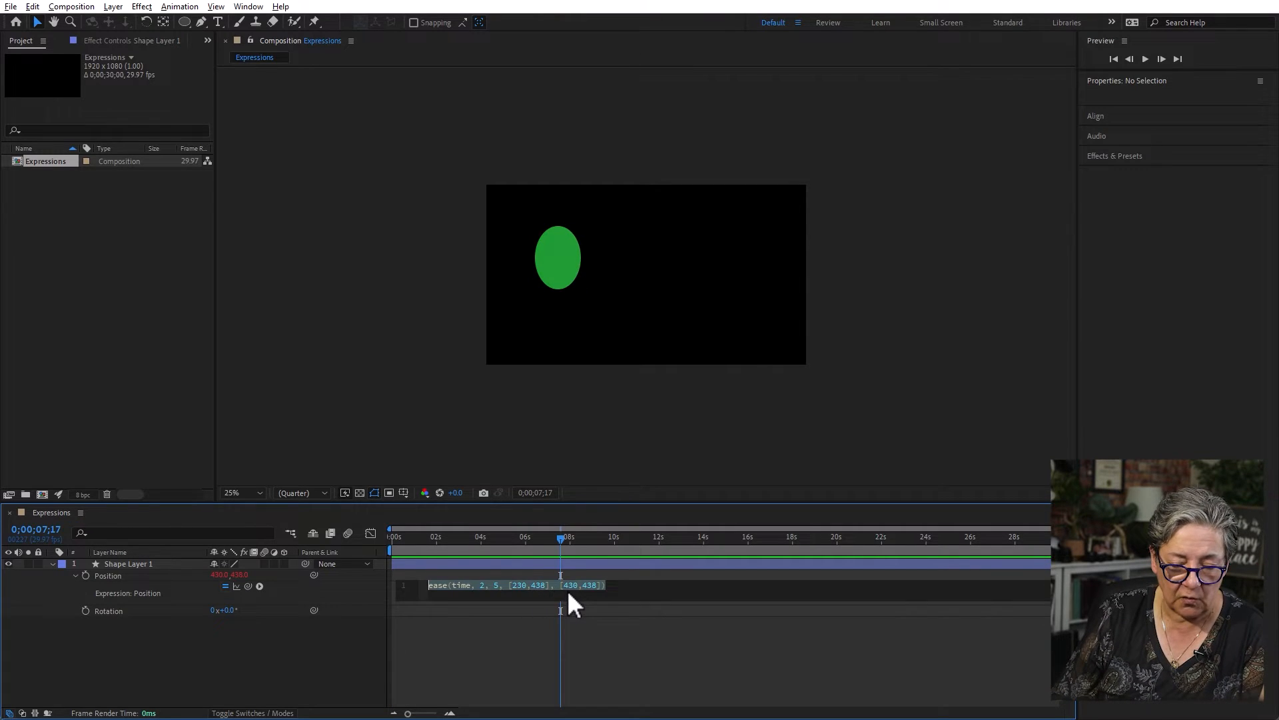
left_click(562, 585)
type("1")
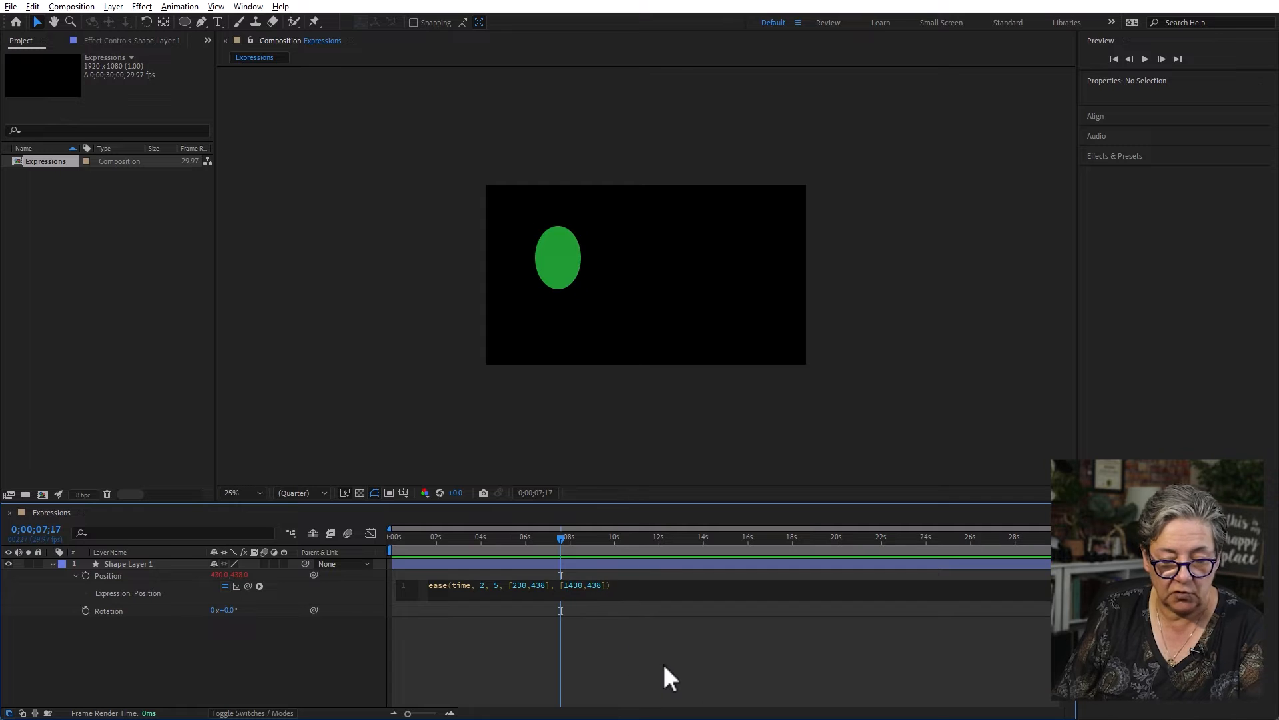
left_click(663, 664)
key("Home")
key("space")
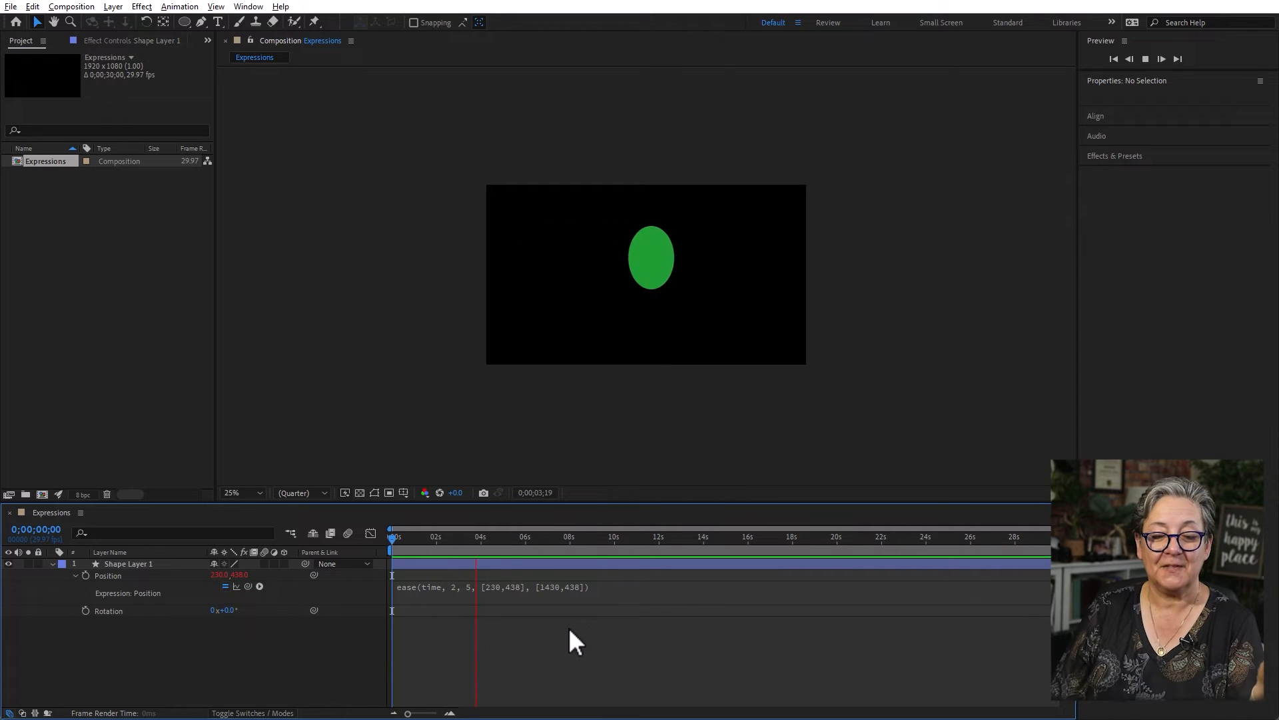
key("space")
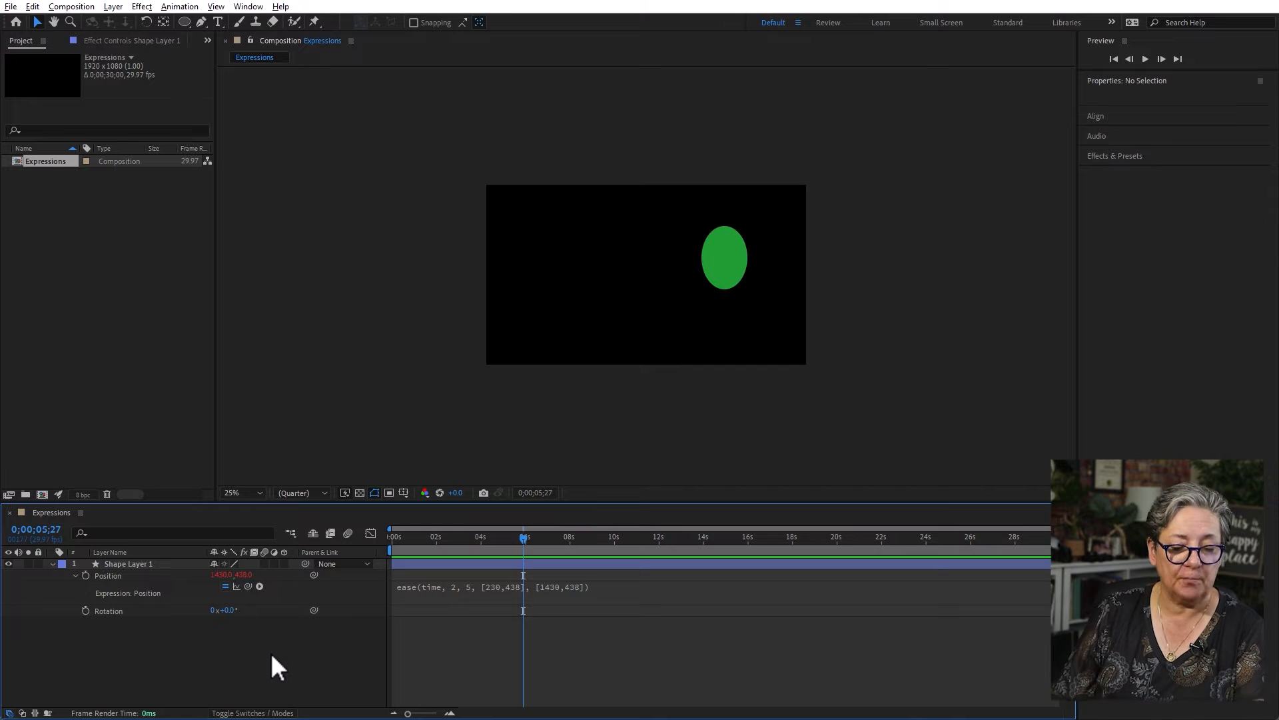
- Disable the Position expression to compare the ellipse's placement, and enable it again
left_click(264, 578)
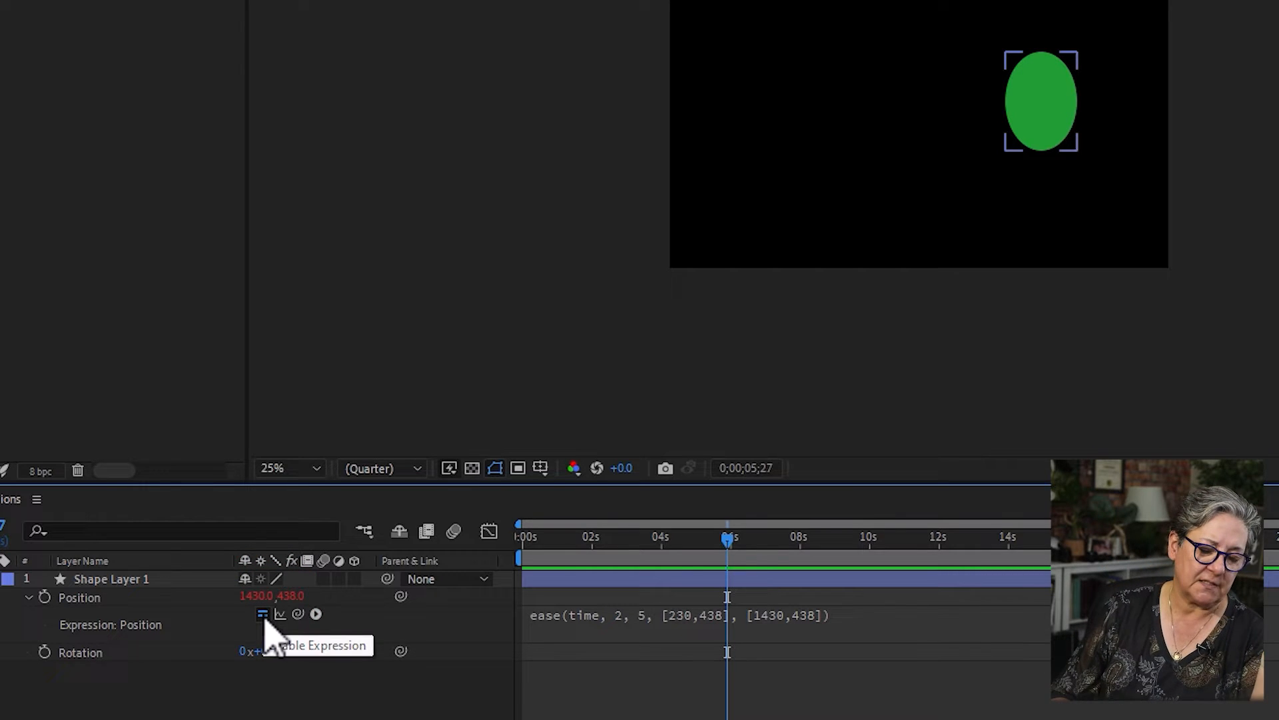
left_click(263, 615)
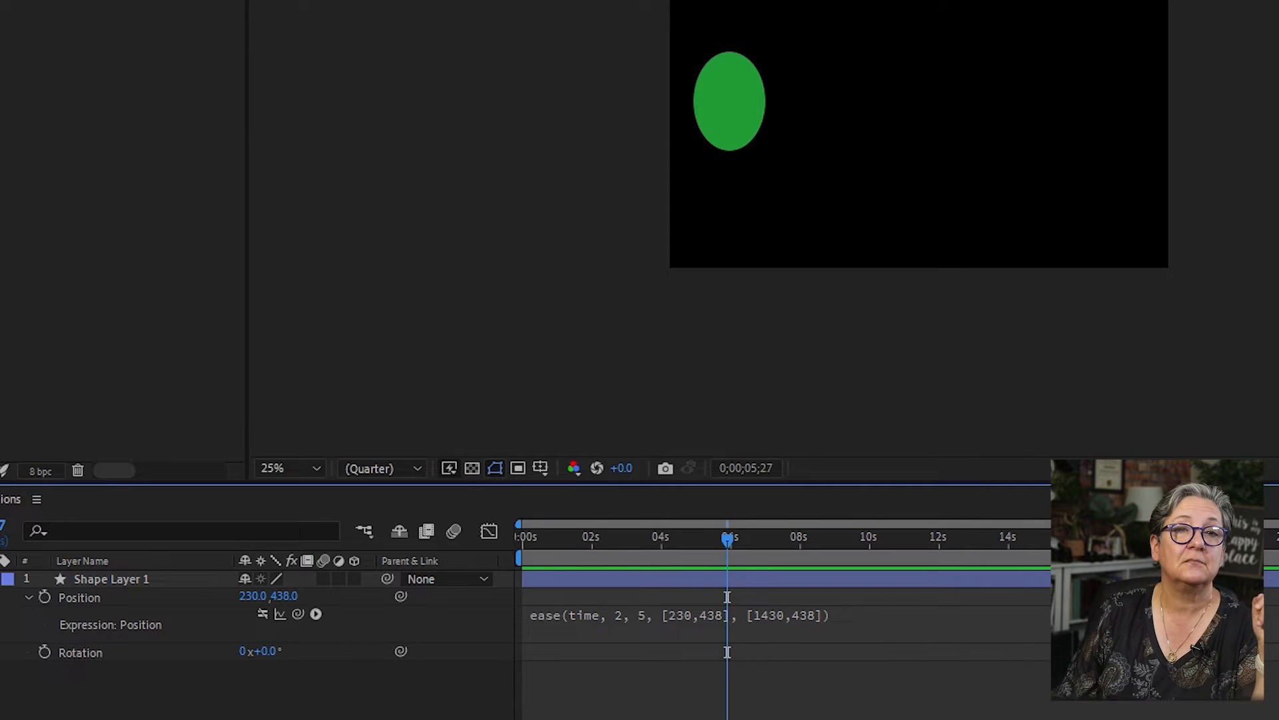
left_click(263, 614)
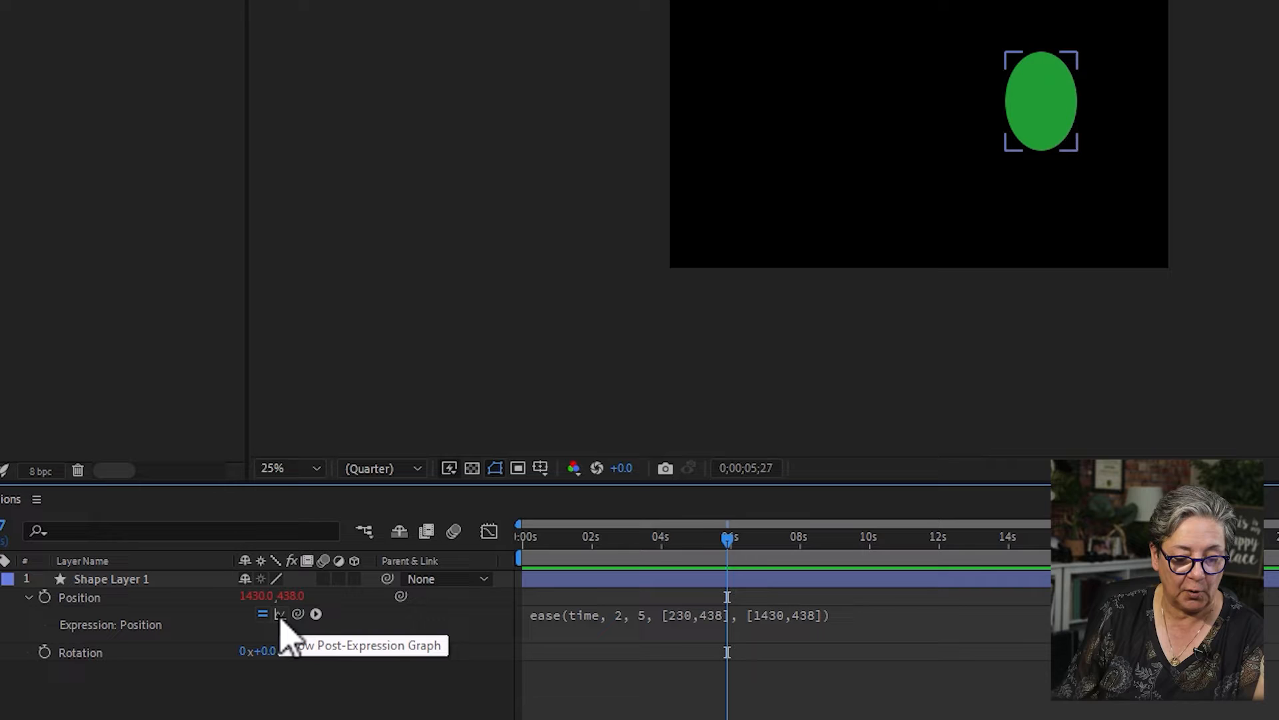
- Show the post-expression graph for Position in the Graph Editor
left_click(280, 614)
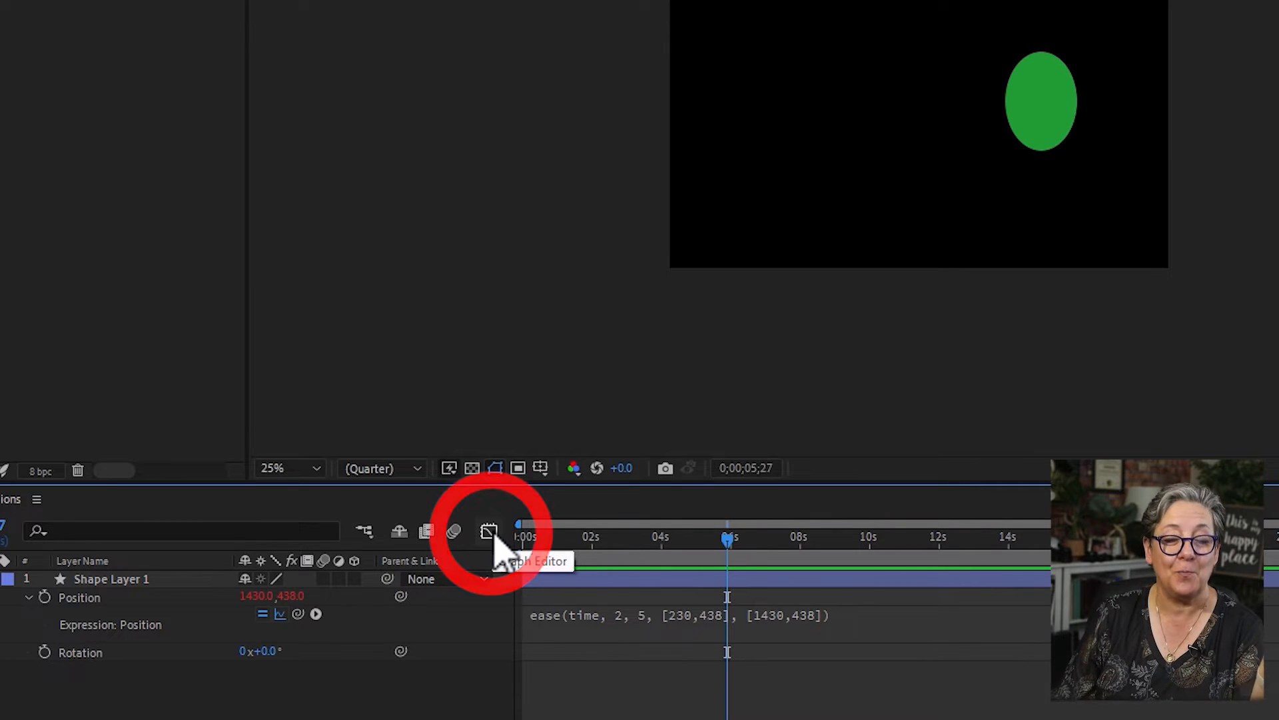
left_click(490, 532)
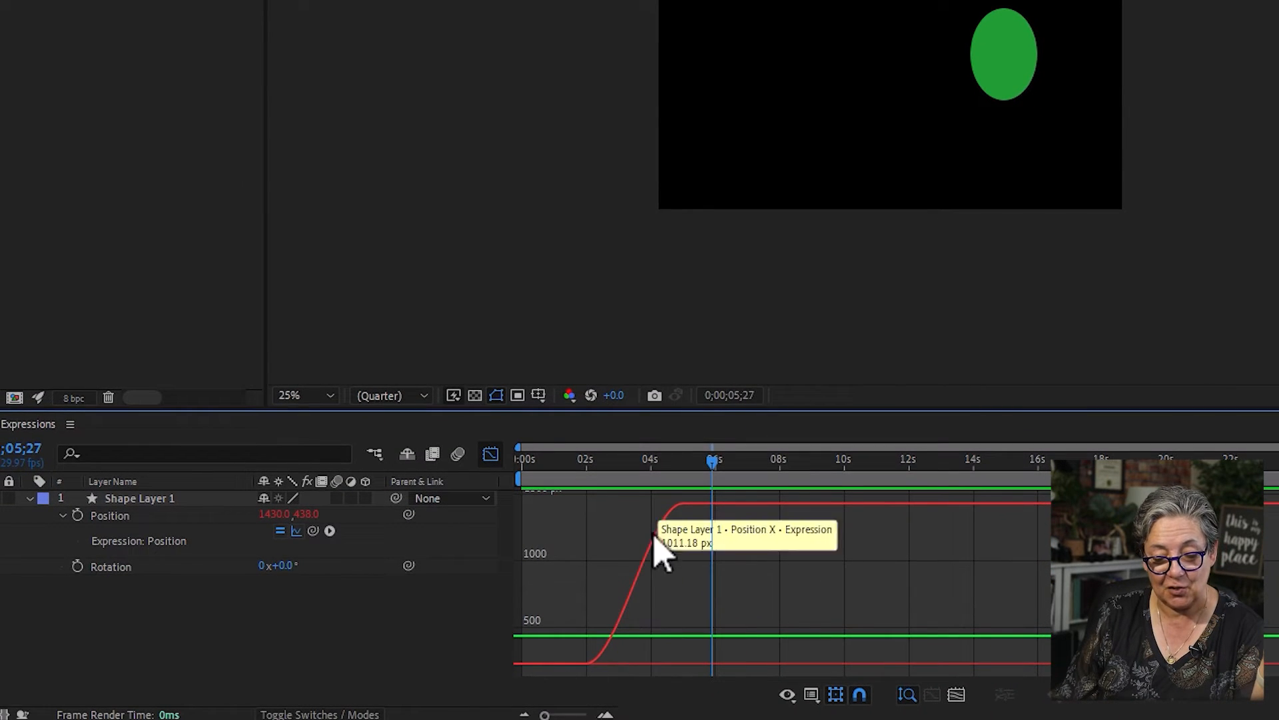
- Convert the ellipse's Position expression to keyframes with the Keyframe Assistant
mouse_move(537, 669)
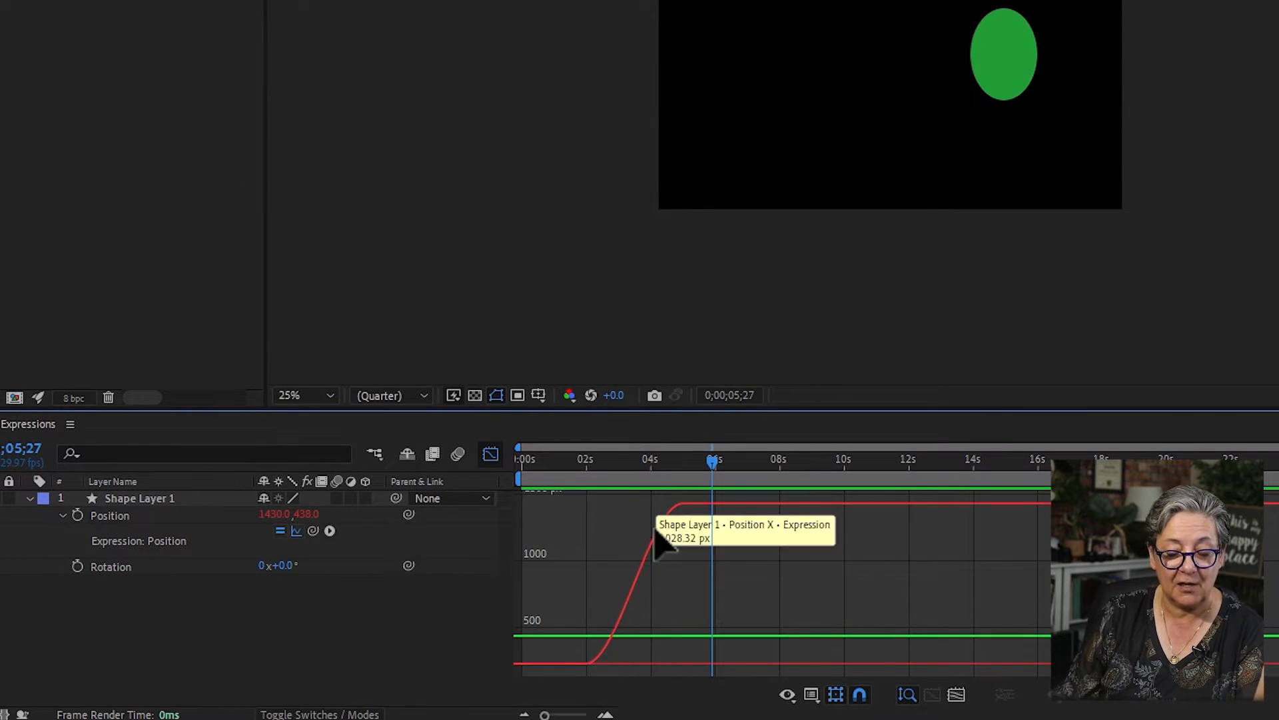
mouse_move(722, 513)
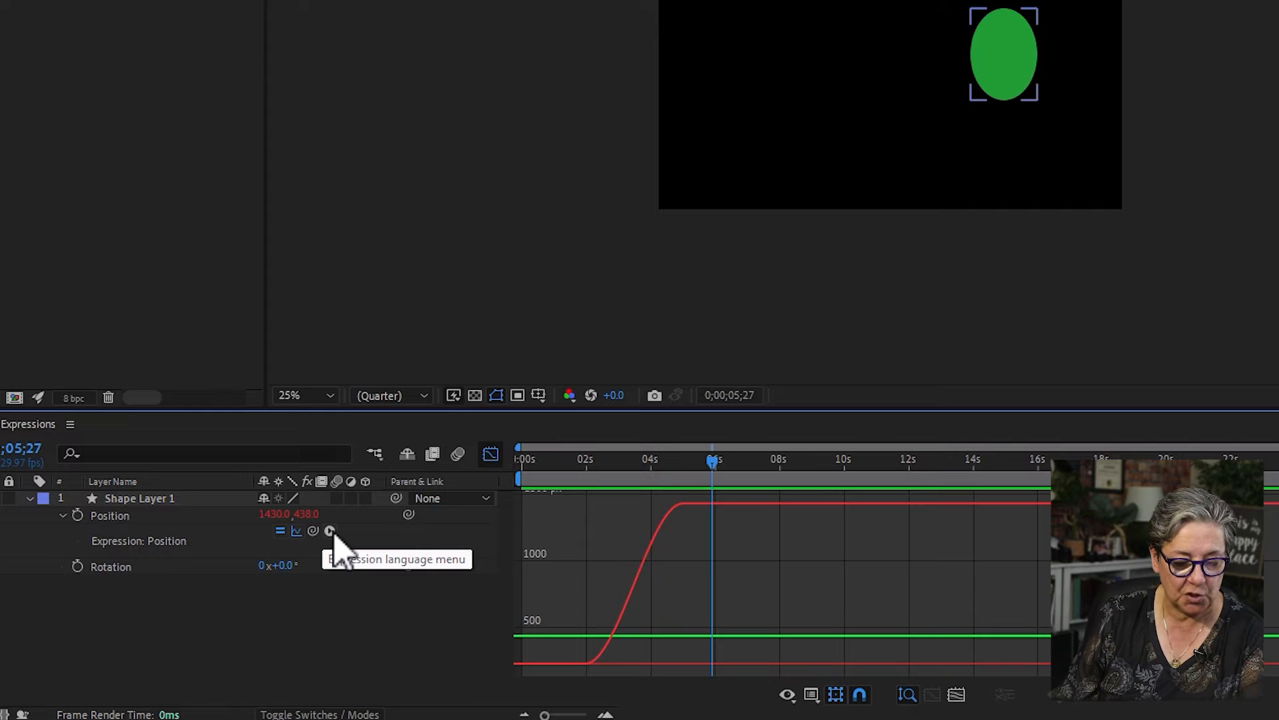
left_click(107, 517)
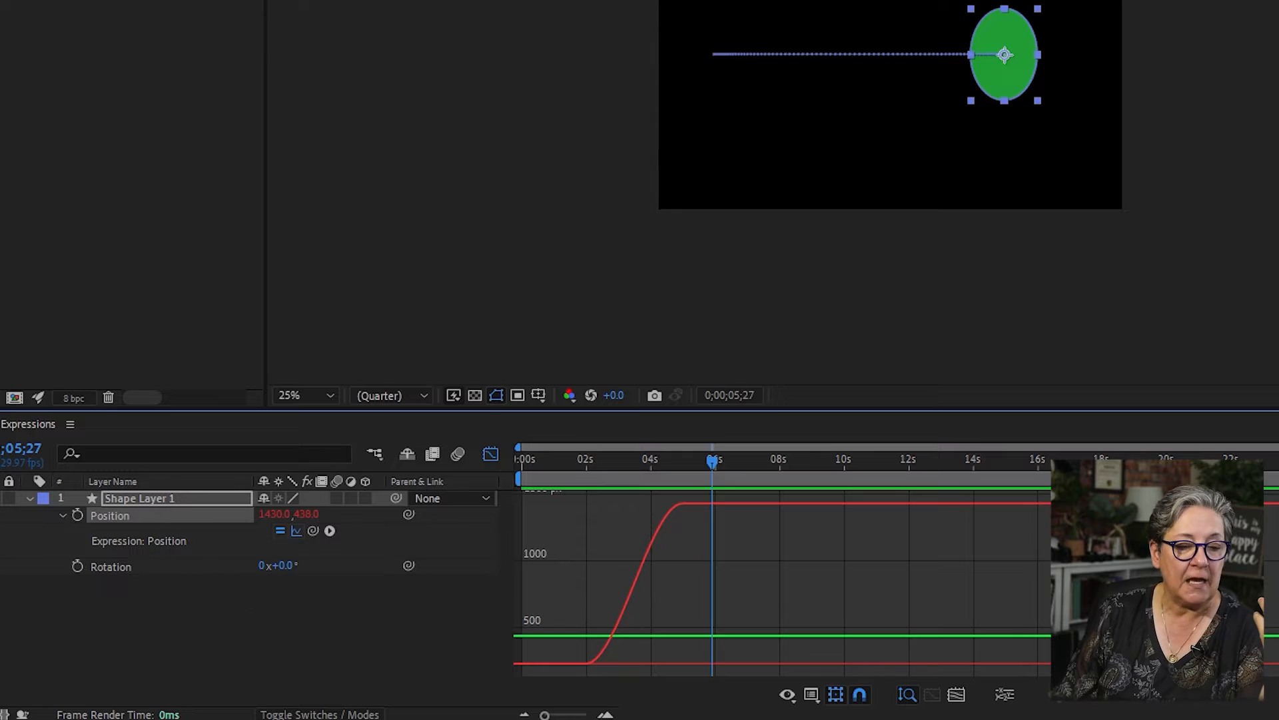
left_click(190, 1)
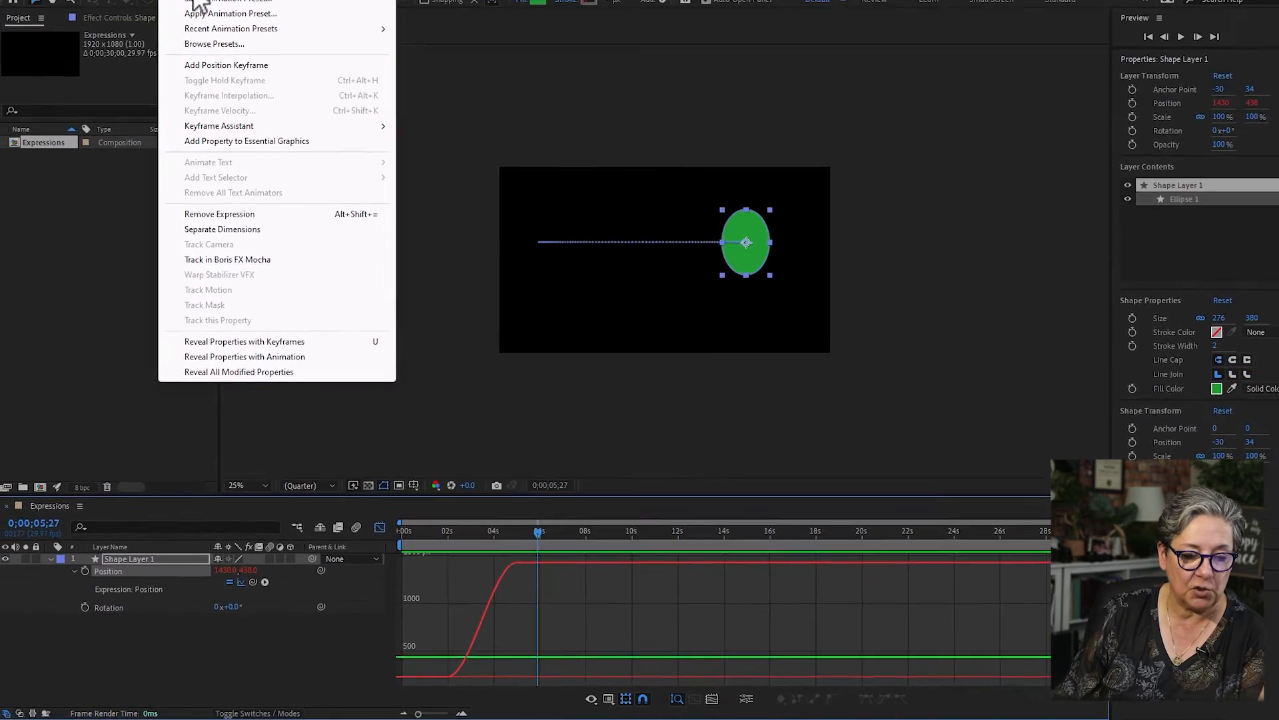
mouse_move(251, 149)
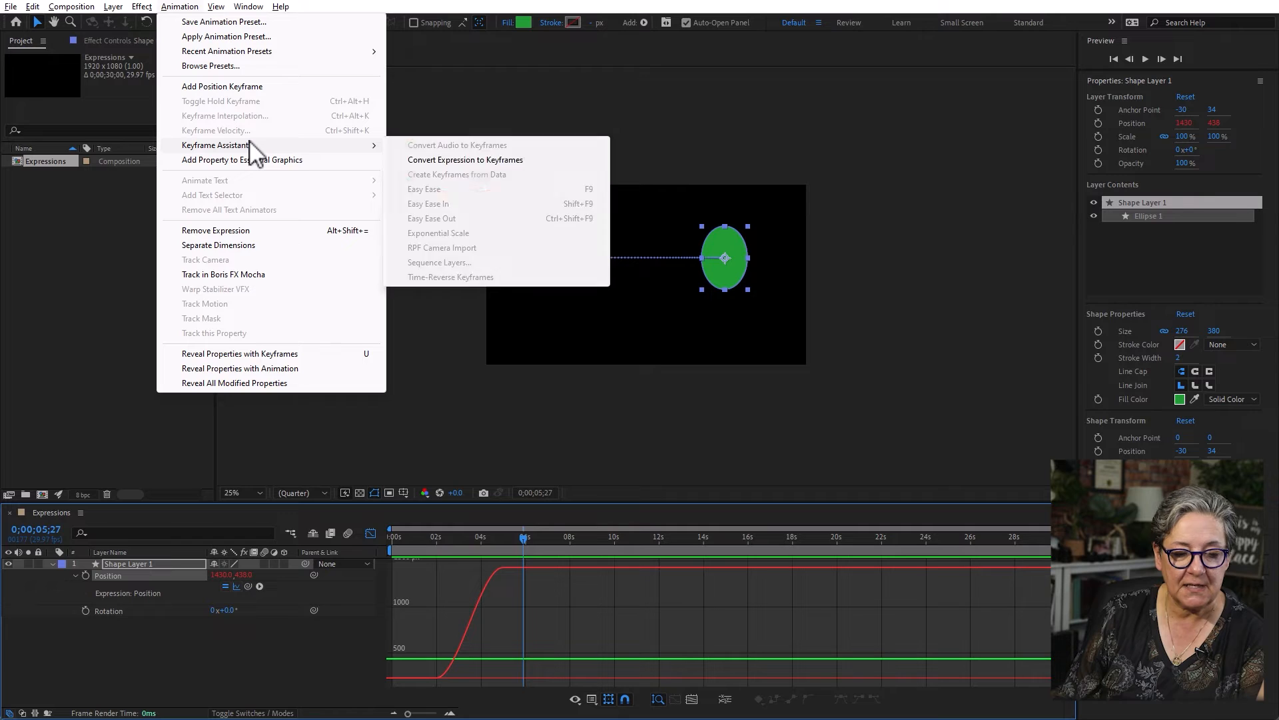
left_click(553, 164)
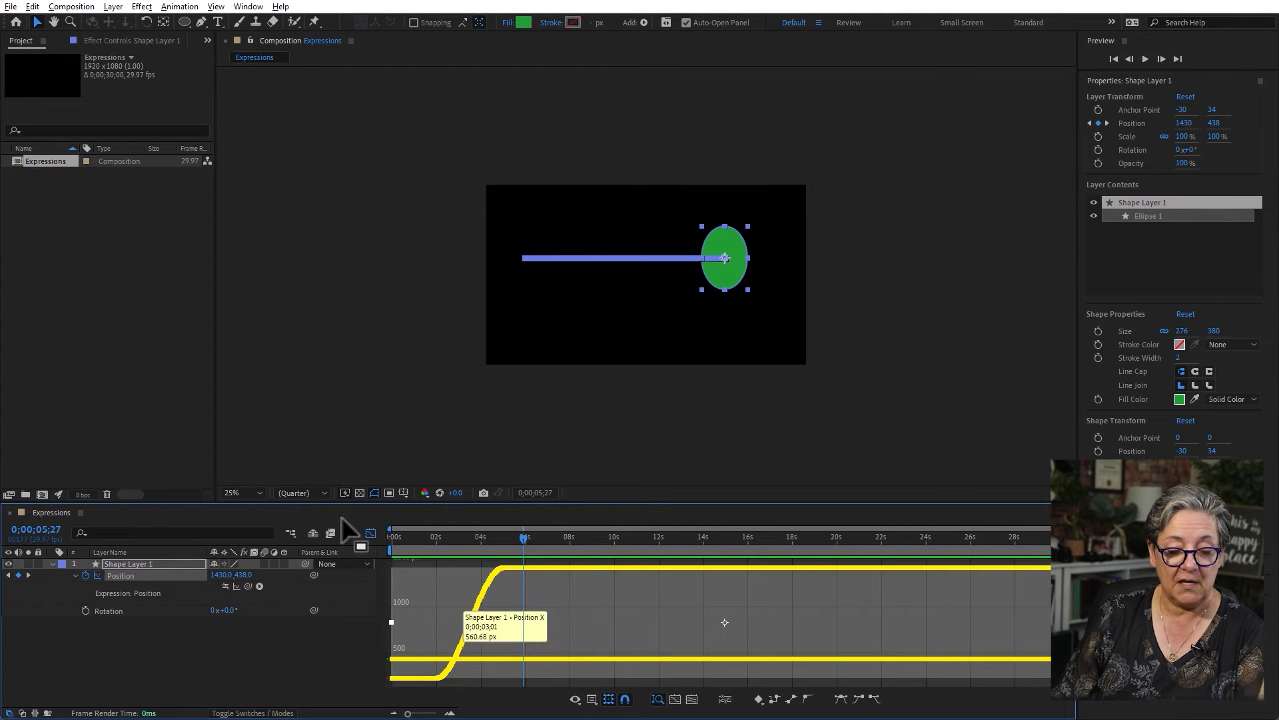
- Close the Graph Editor and preview the keyframed ellipse movement from the start of the timeline
left_click(371, 533)
left_click(340, 637)
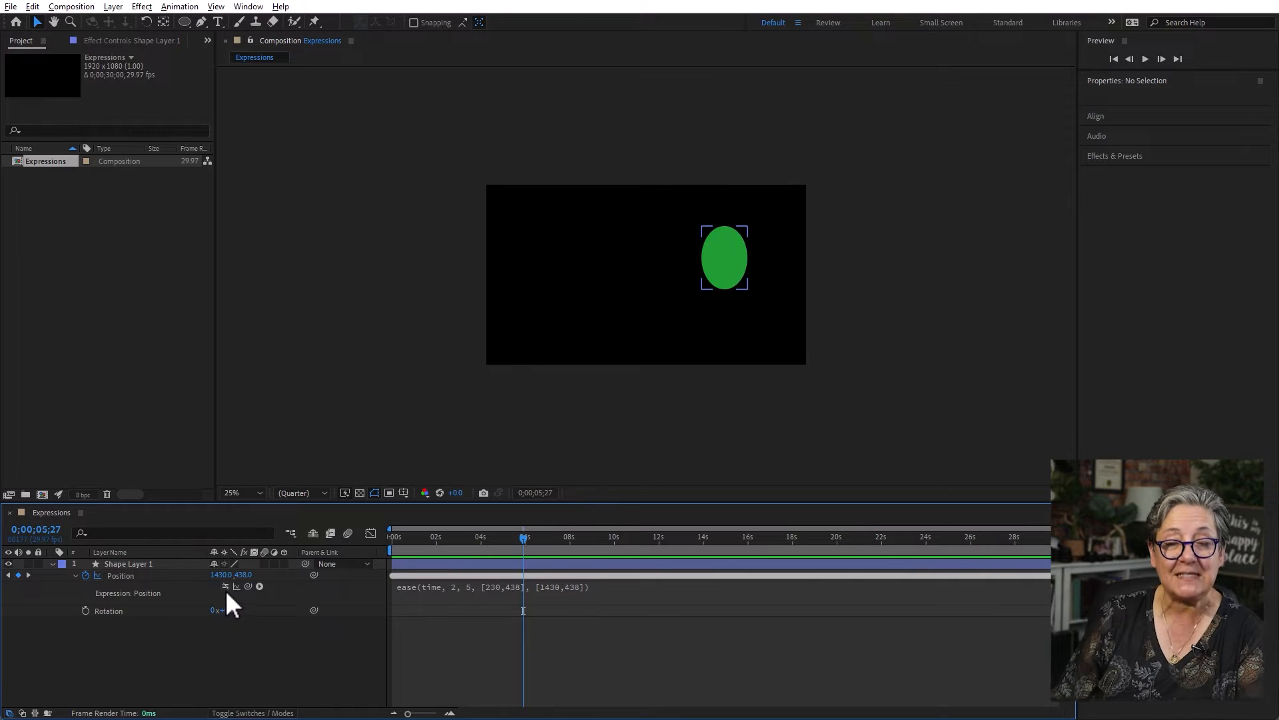
left_click_drag(434, 537, 317, 546)
key("space")
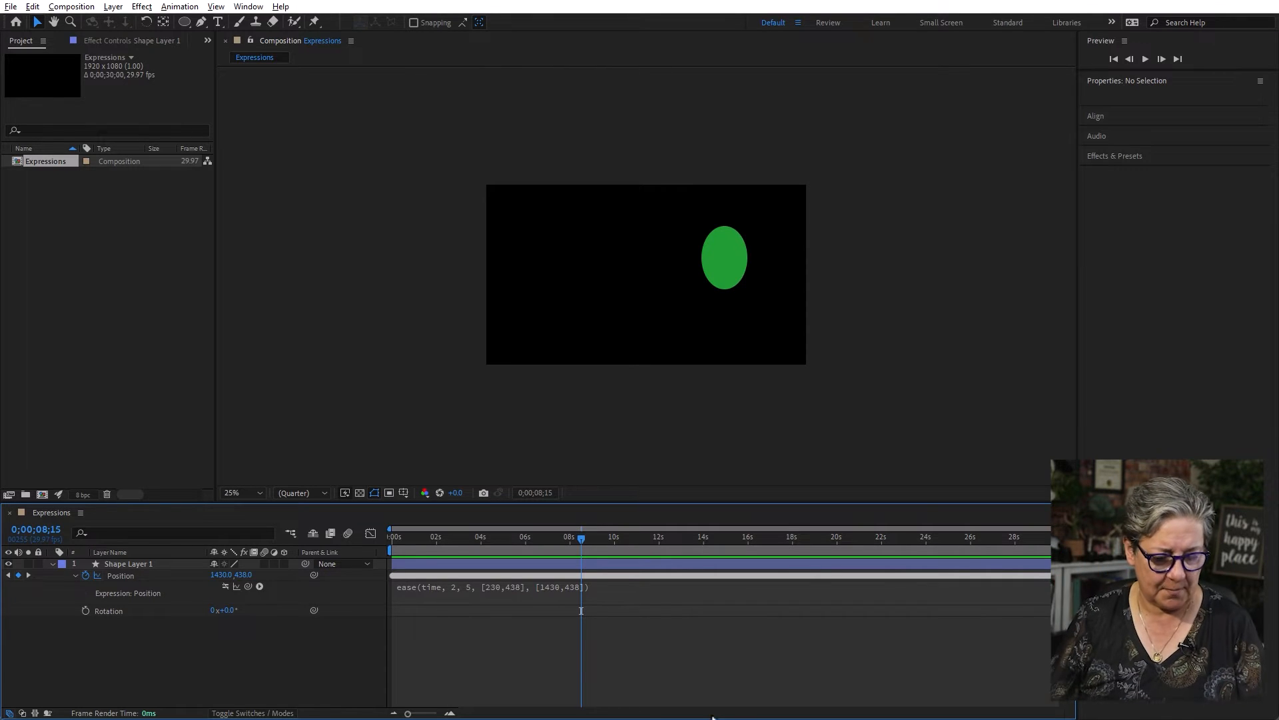
- Delete the ellipse layer and draw a thin horizontal rectangle about 1032 by 84 px near the composition's centre
left_click(111, 564)
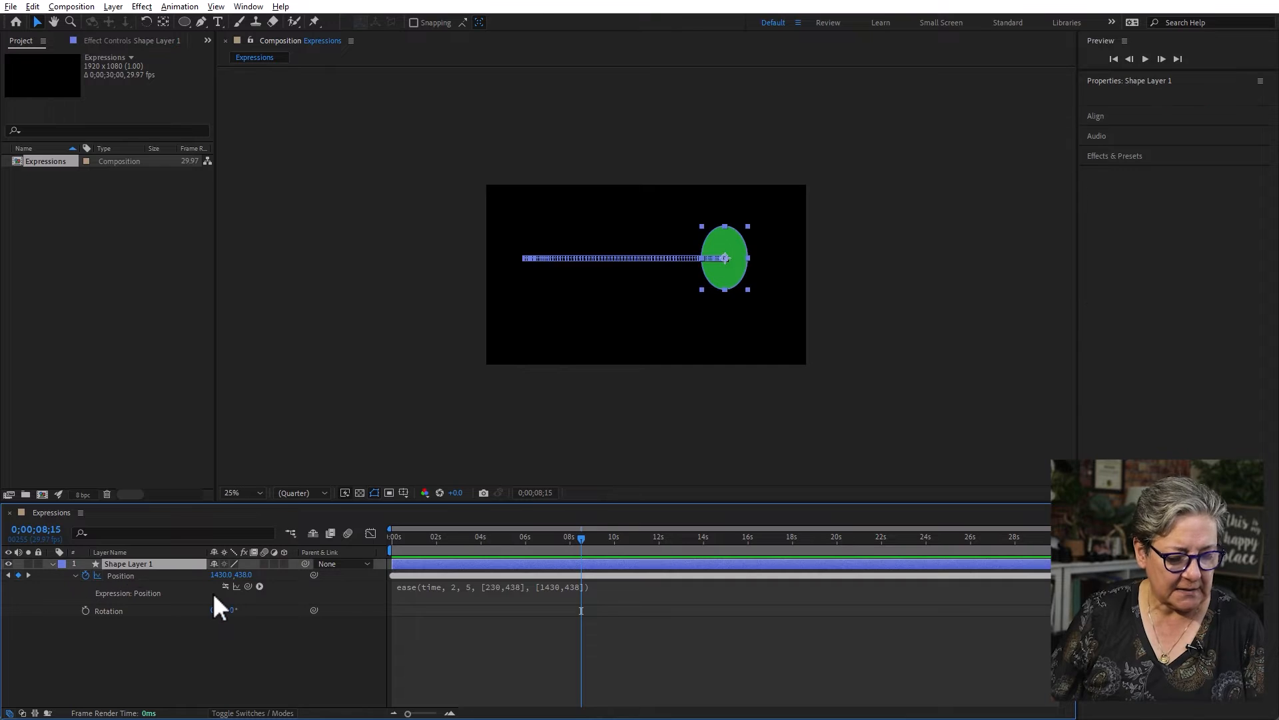
key("Delete")
left_click(185, 18)
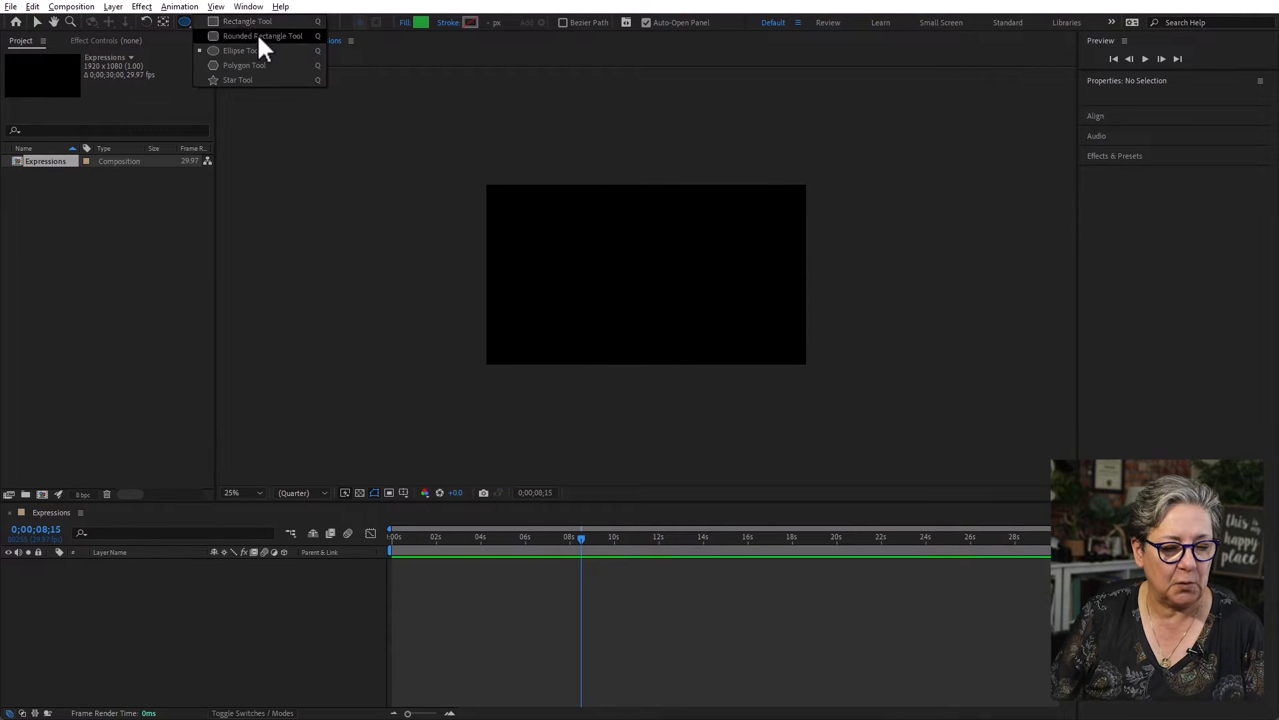
left_click(288, 33)
left_click_drag(559, 258, 732, 273)
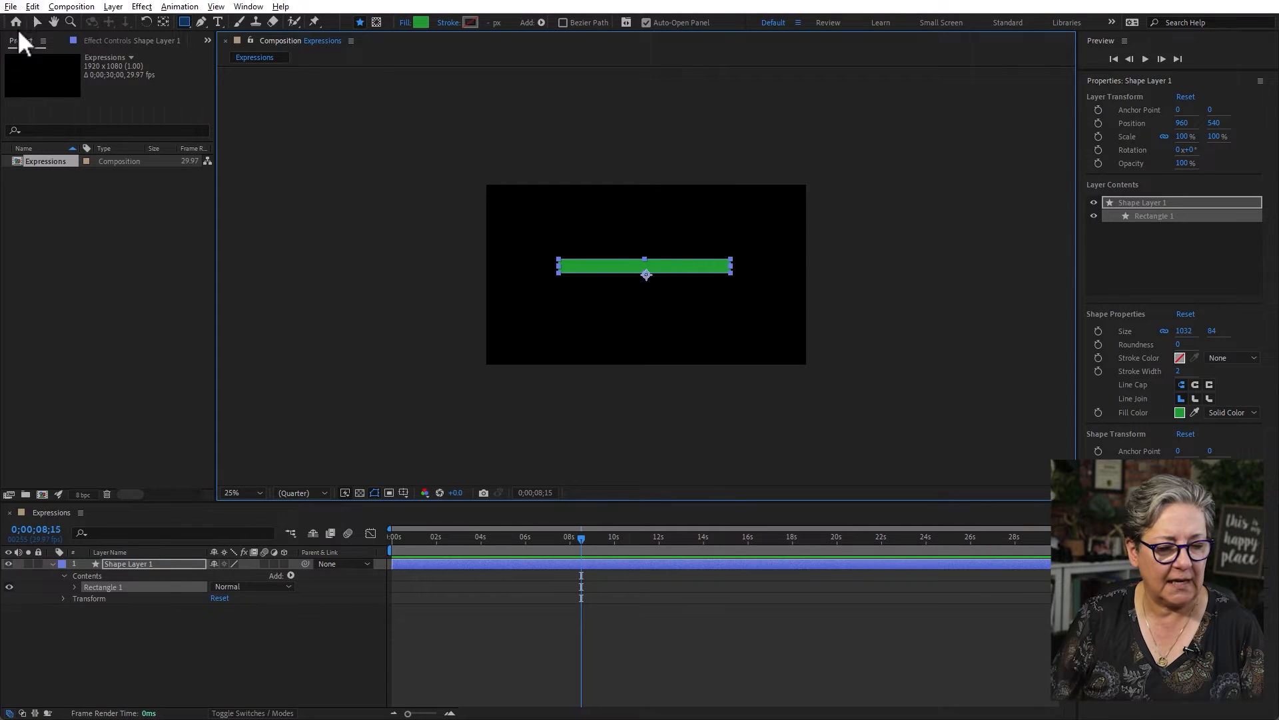
- Centre the anchor point within the rectangle and deselect the layer
left_click(40, 20)
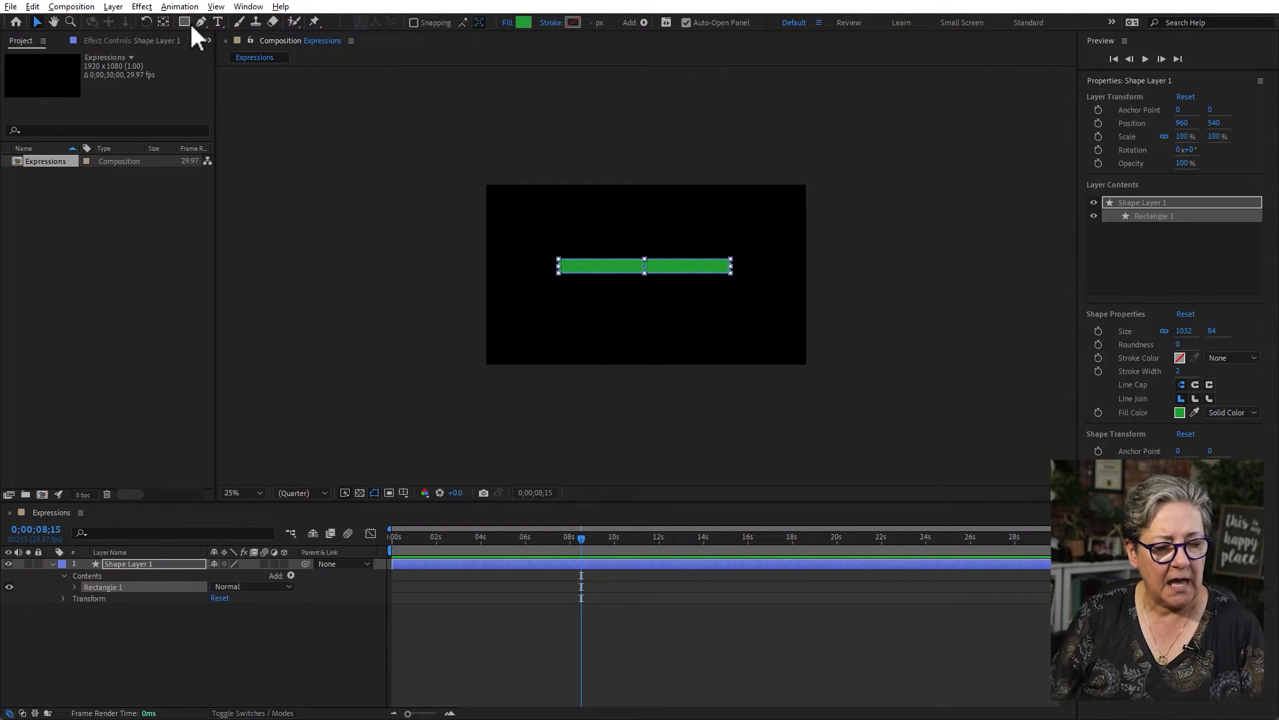
left_click(164, 20)
key("ctrl+alt+Home")
left_click(634, 420)
left_click(670, 266)
left_click(250, 664)
- Add the expression wiggle(2,60) to the rectangle layer's Rotation and preview the motion
left_click(174, 564)
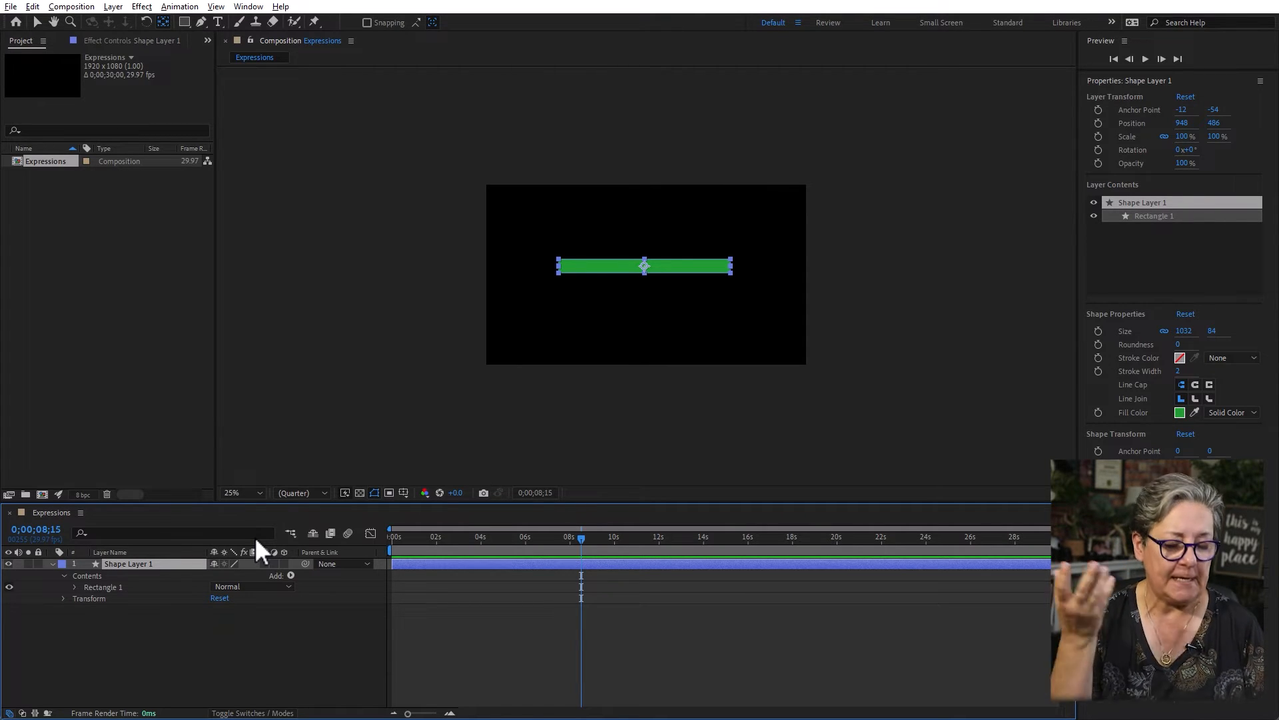
key("r")
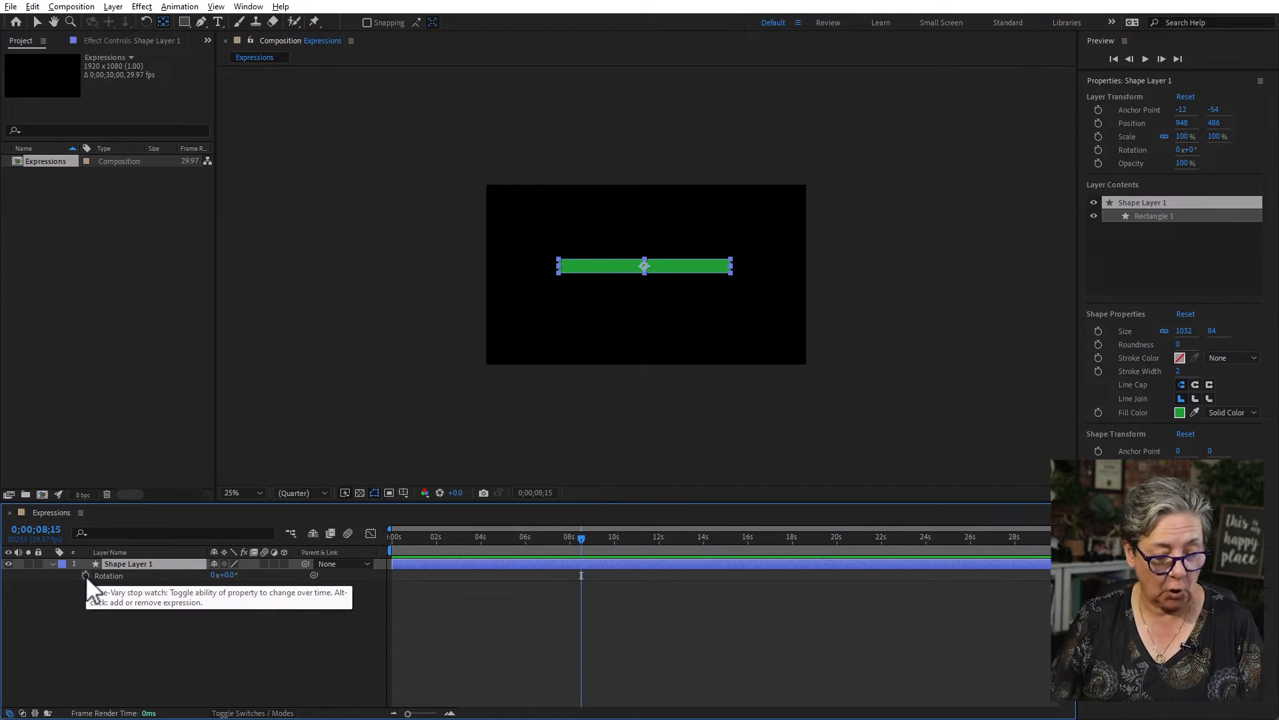
left_click(86, 575, "alt")
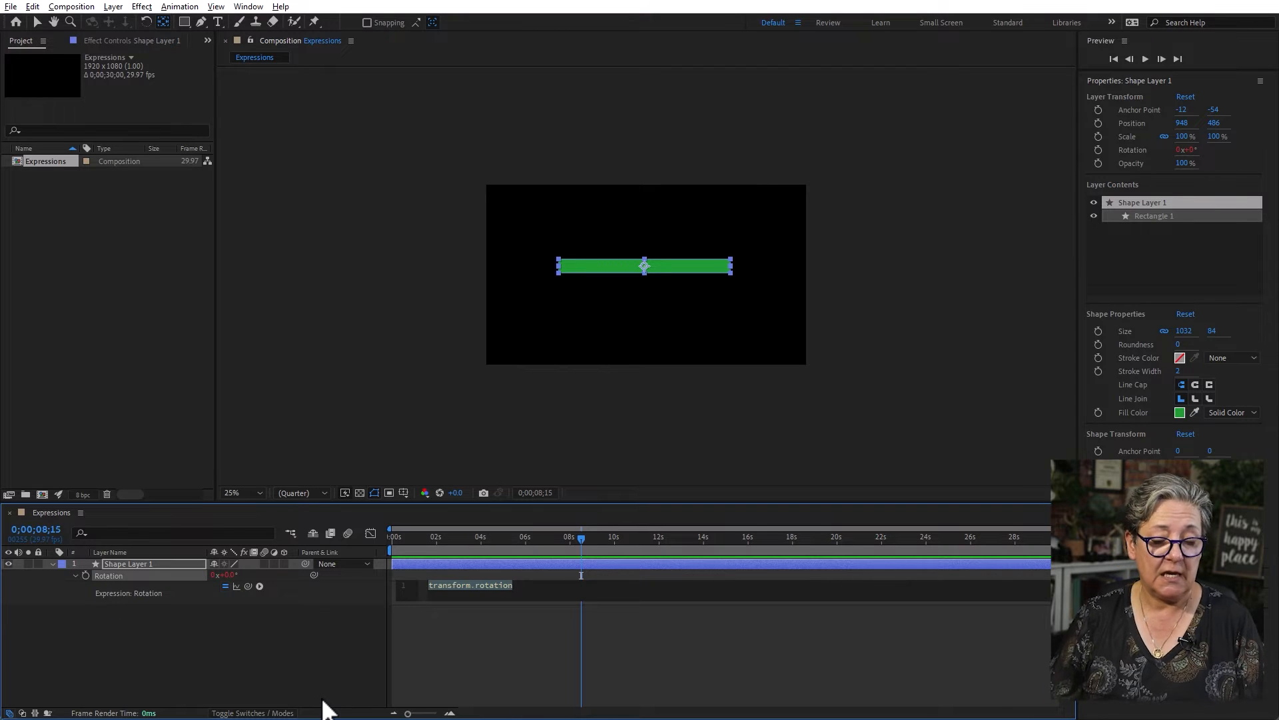
type("w")
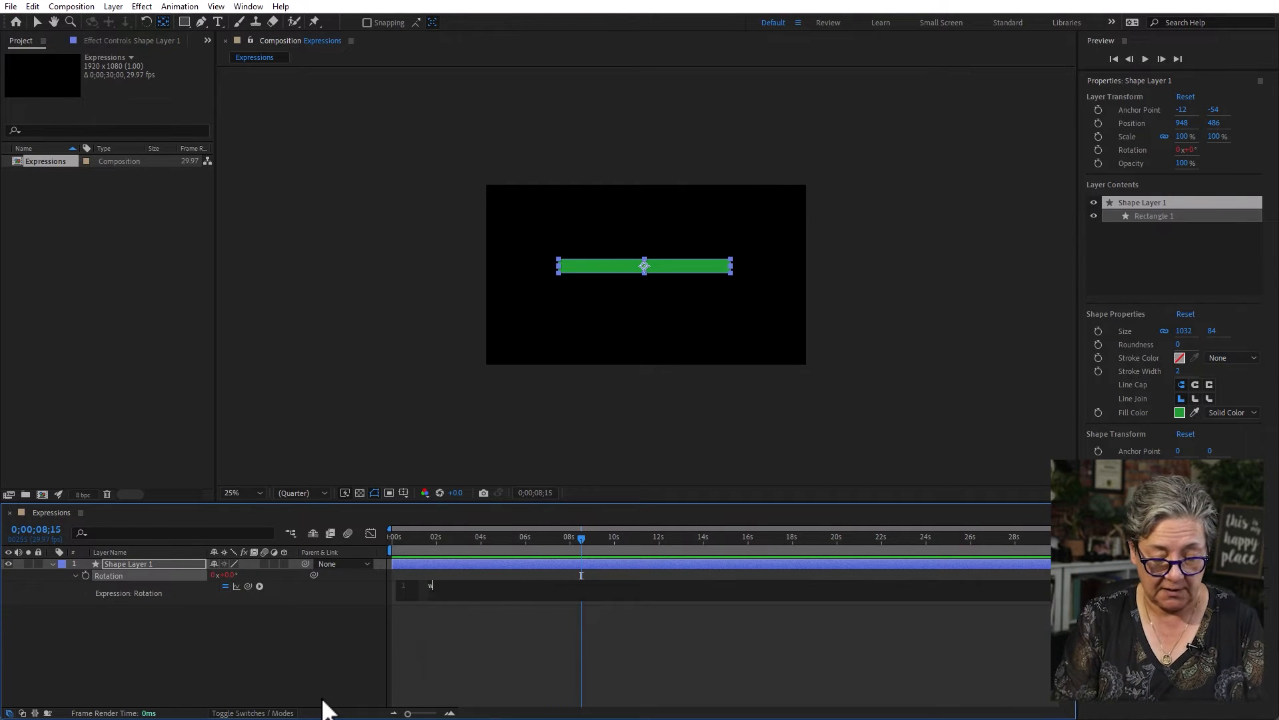
type("iggle(2.")
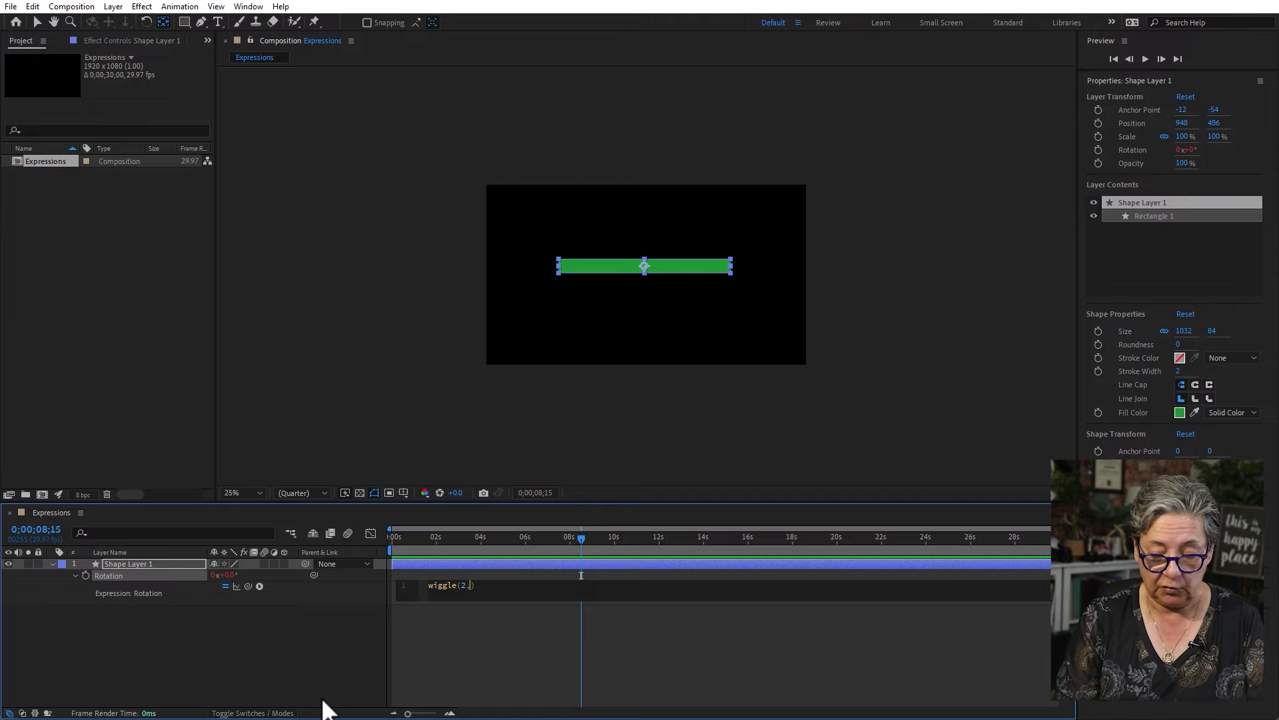
type("60")
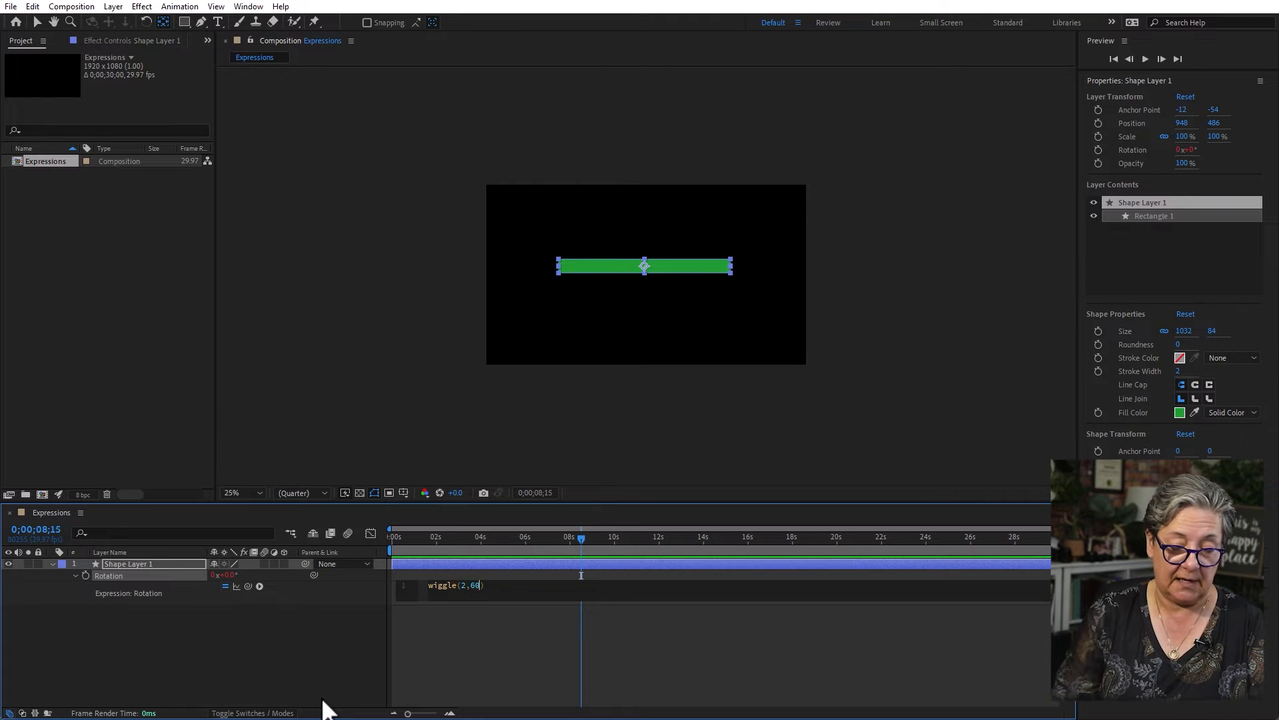
left_click(493, 636)
key("space")
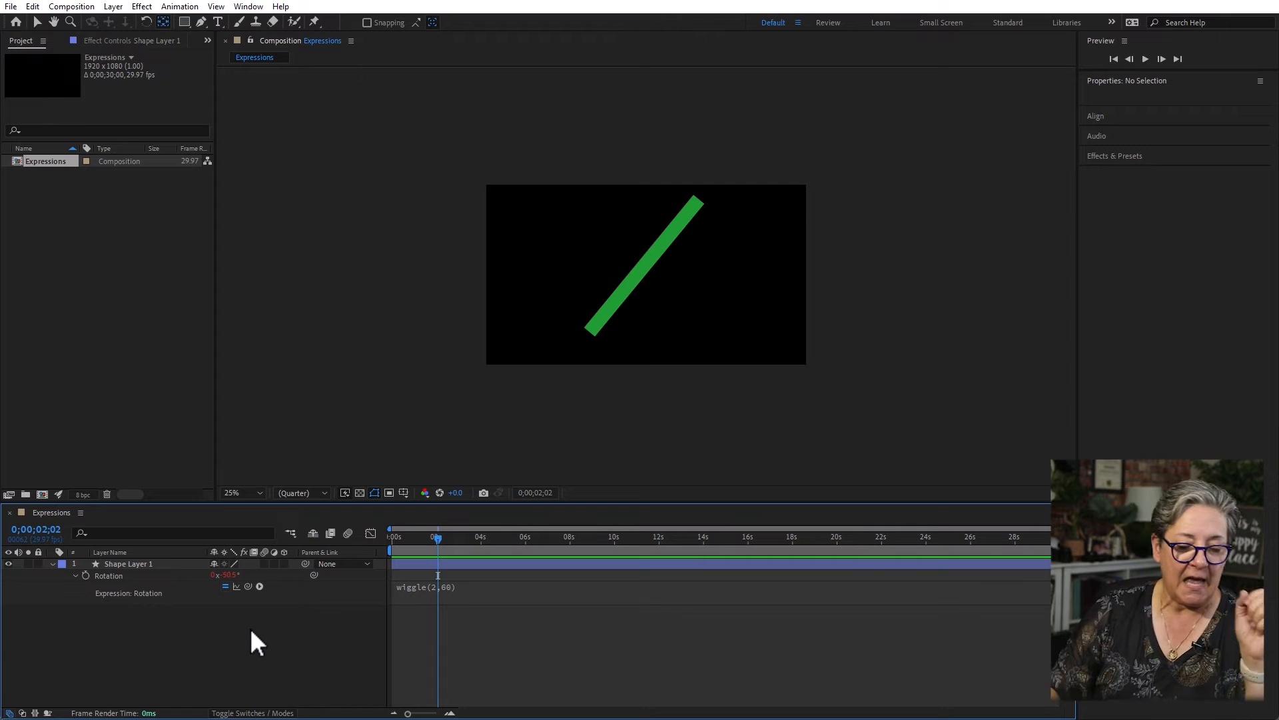
- Replace the Rotation expression with the JavaScript Math function Math.round(value), using wiggle(2,60) as its value
left_click(260, 586)
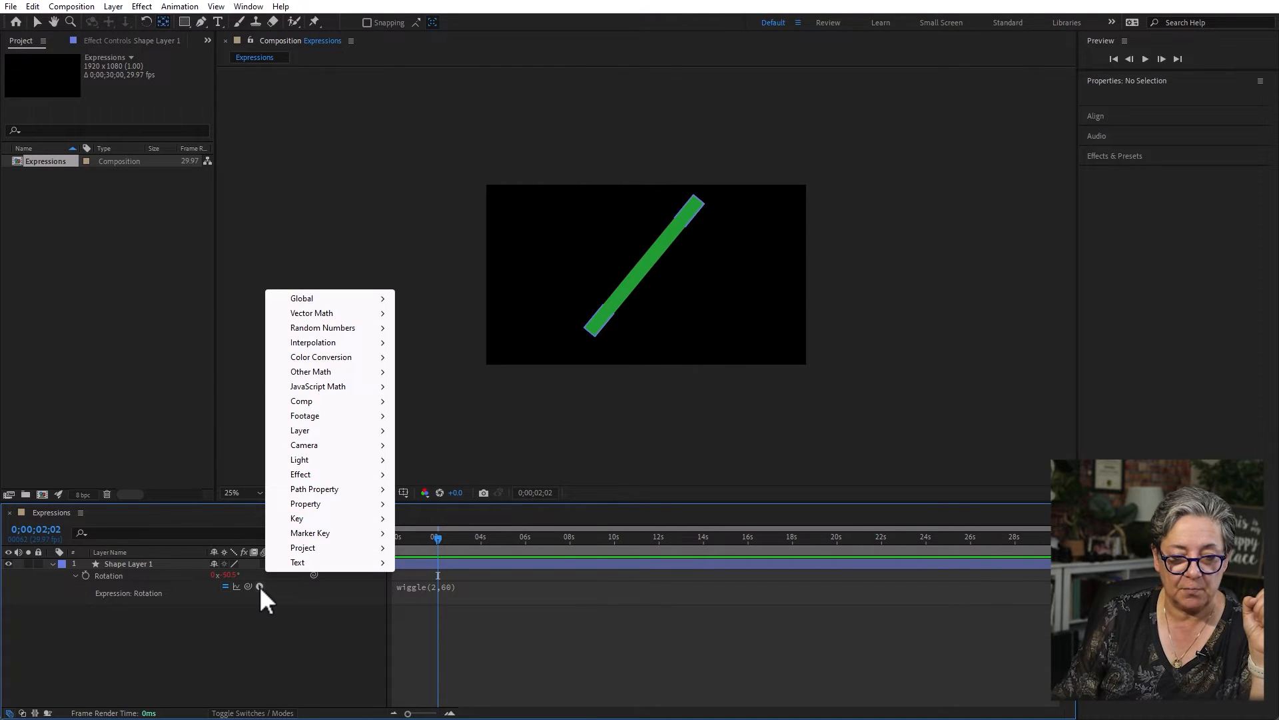
mouse_move(349, 333)
mouse_move(347, 388)
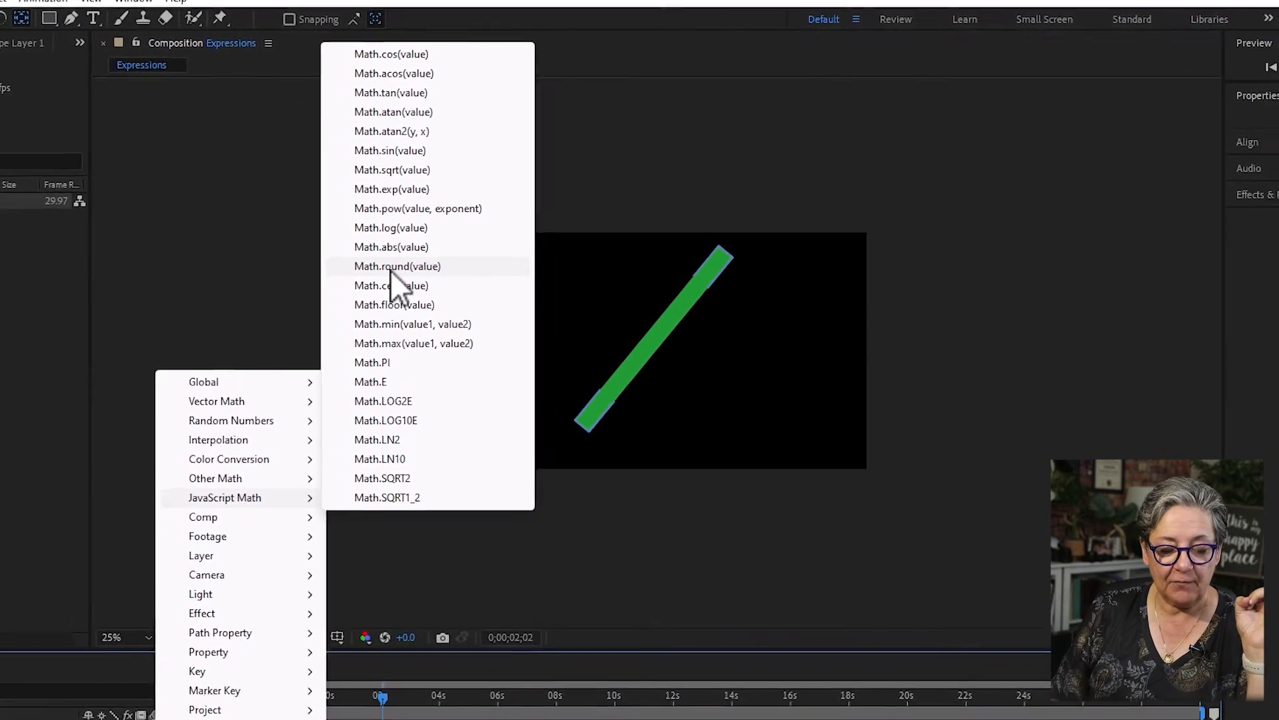
left_click(393, 266)
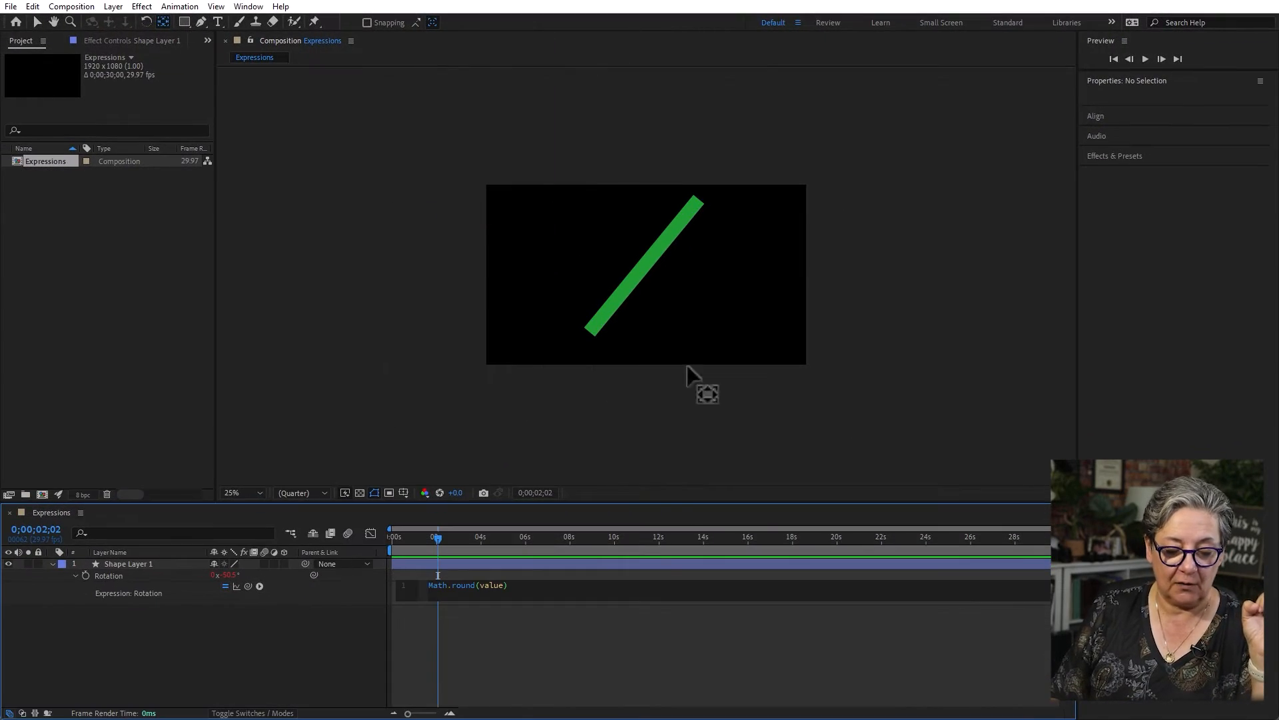
double_click(491, 585)
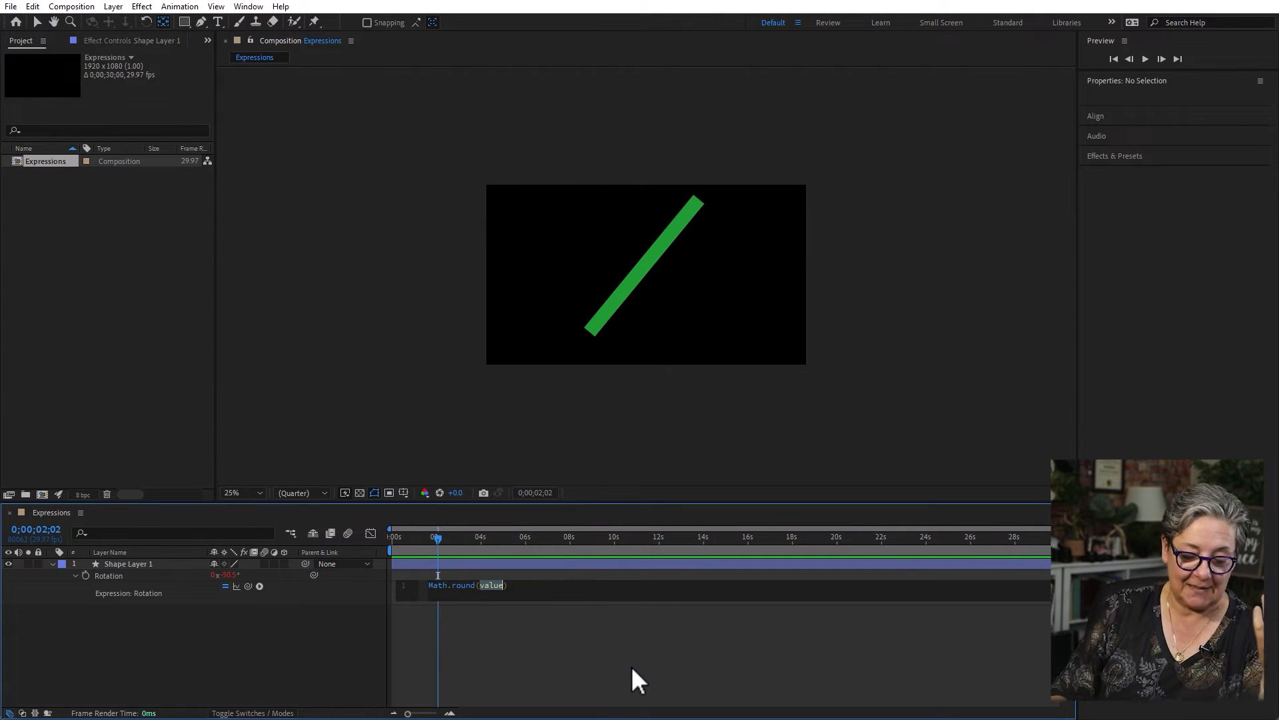
type("w")
type("le(")
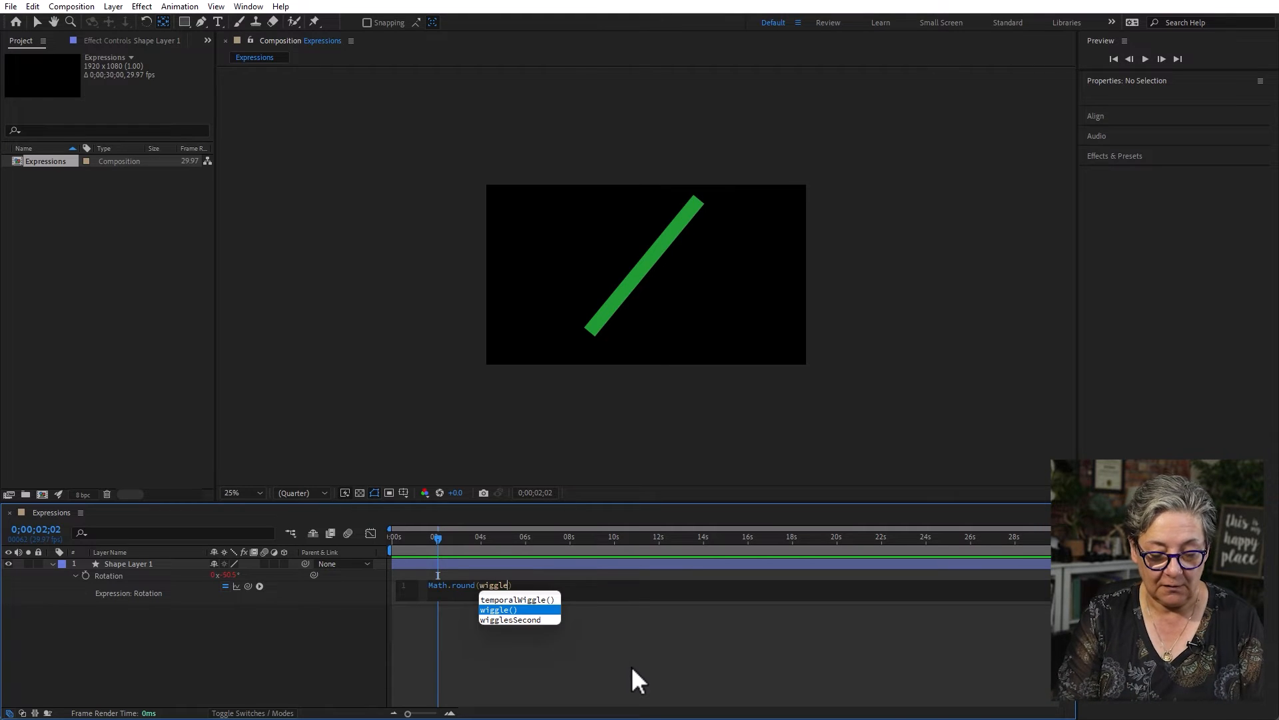
type("2,")
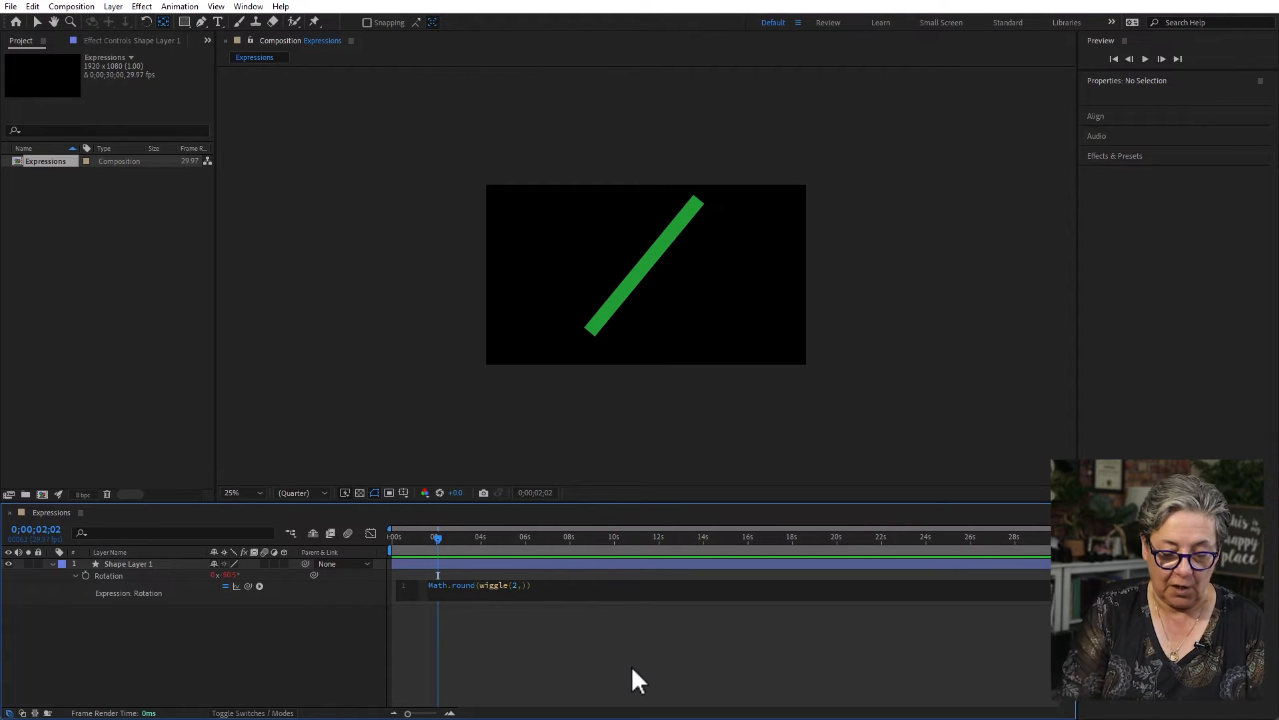
type("60")
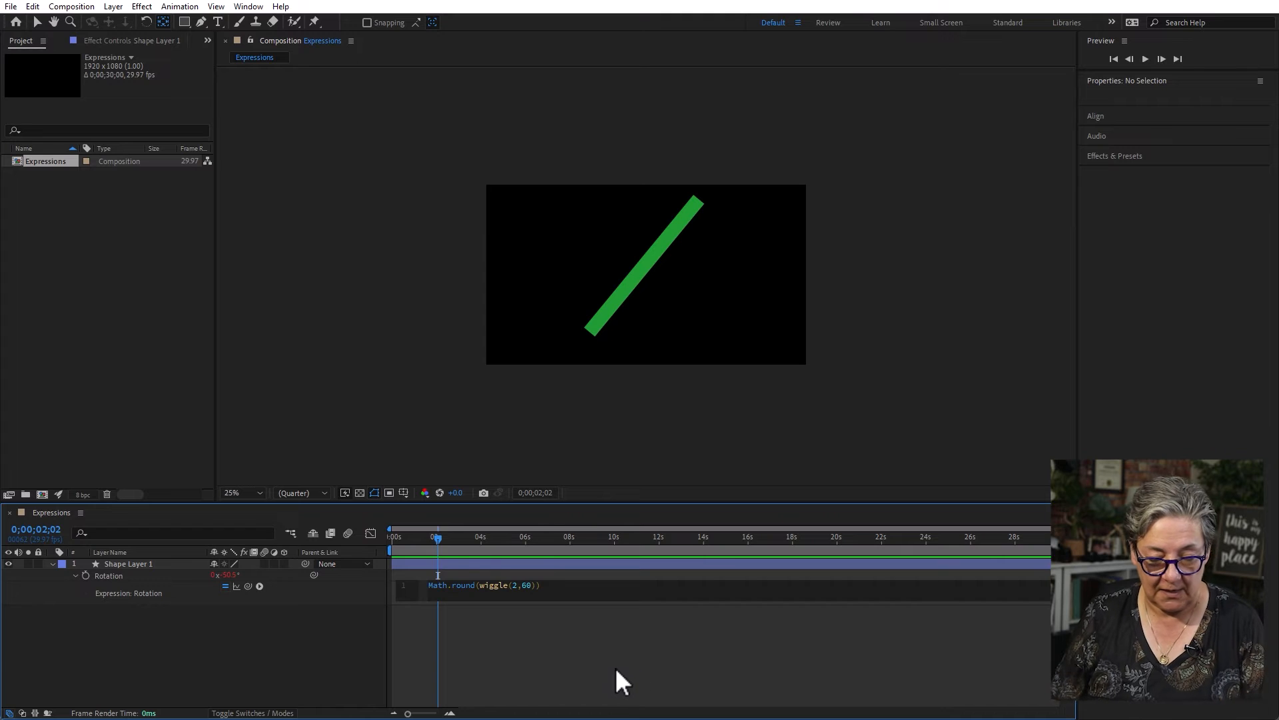
left_click(618, 669)
- Preview the rectangle's rounded rotation wiggle from about one second on the timeline
left_click_drag(435, 537, 408, 538)
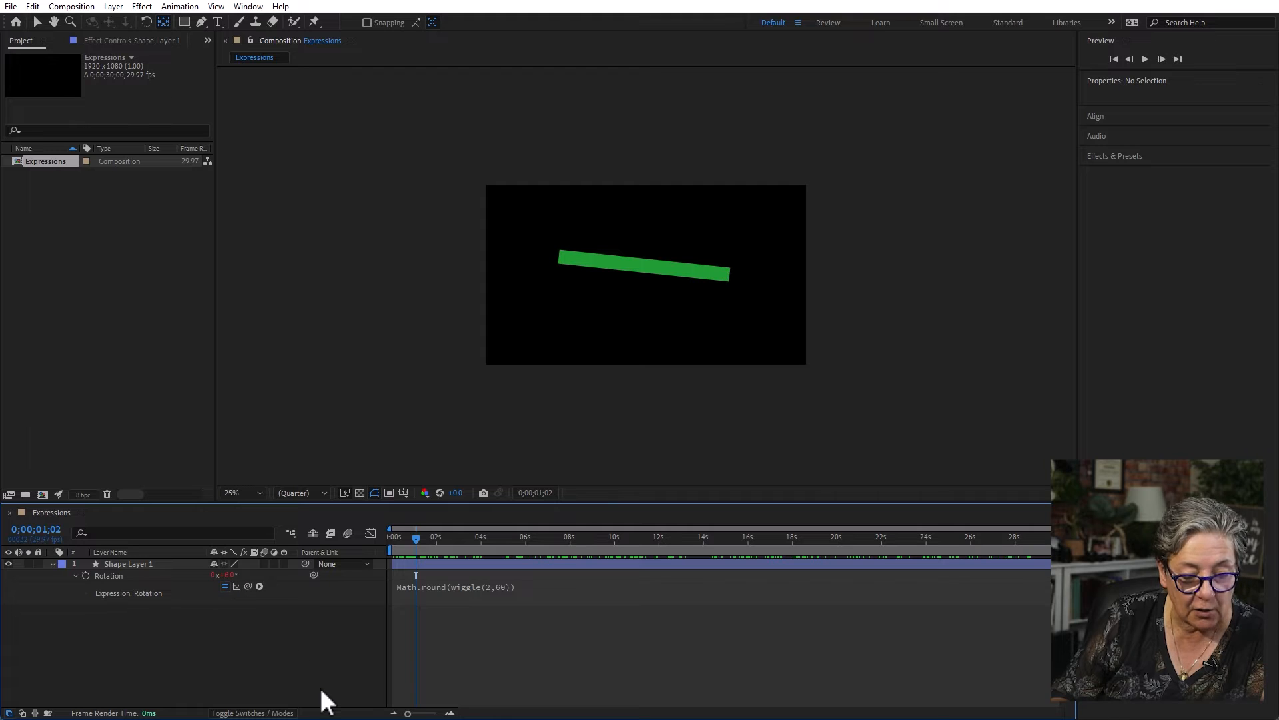
key("space")
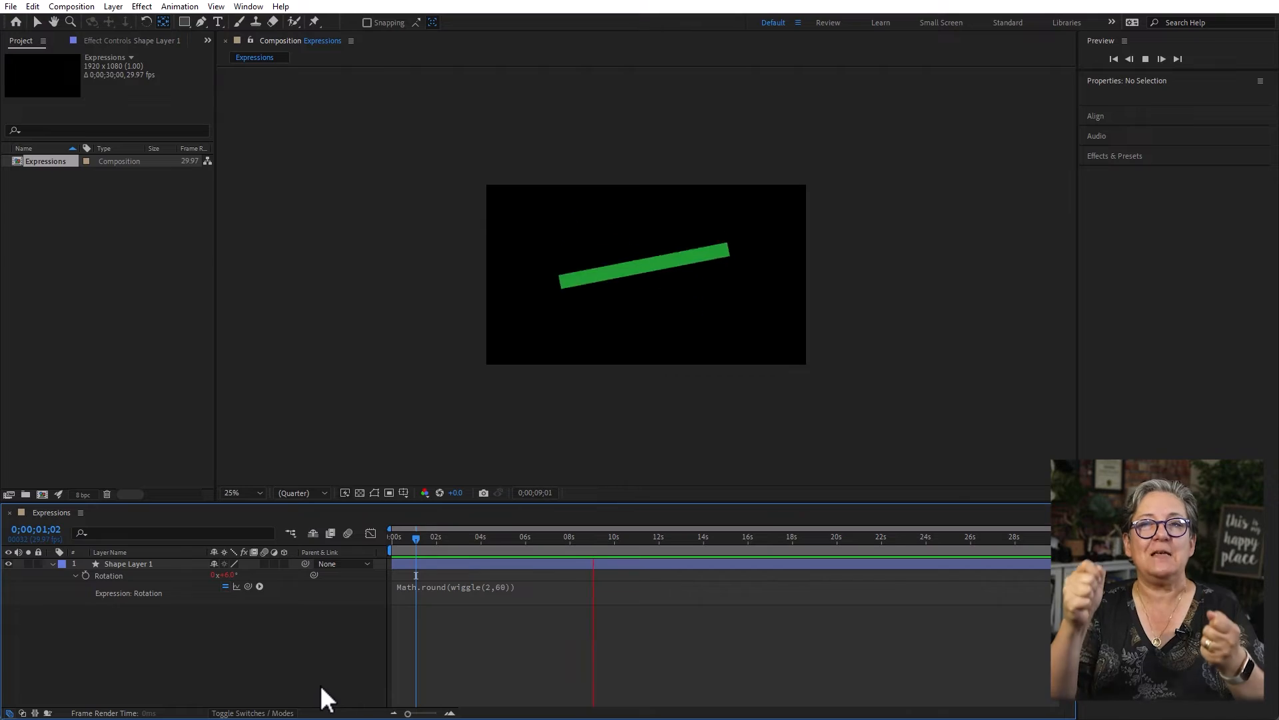
key("space")
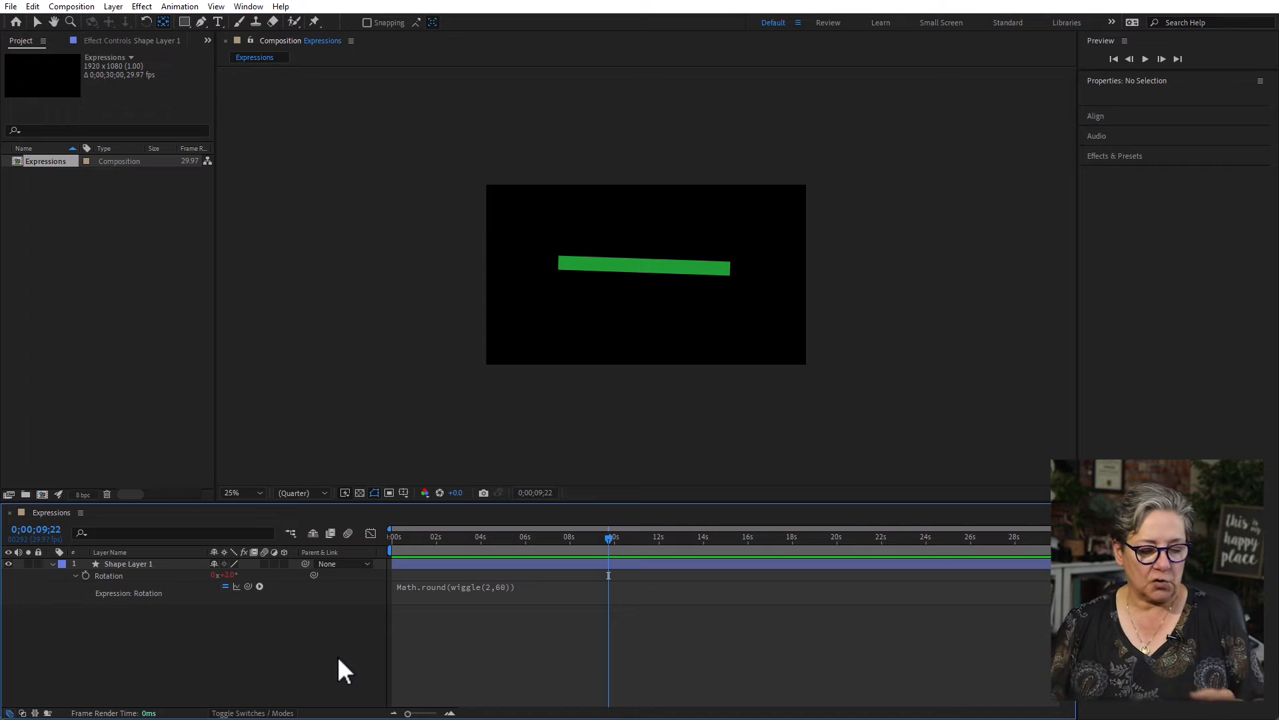
- Delete the rectangle layer and draw a circle about 344 px in diameter near the composition's centre with the Ellipse tool
left_click(127, 565)
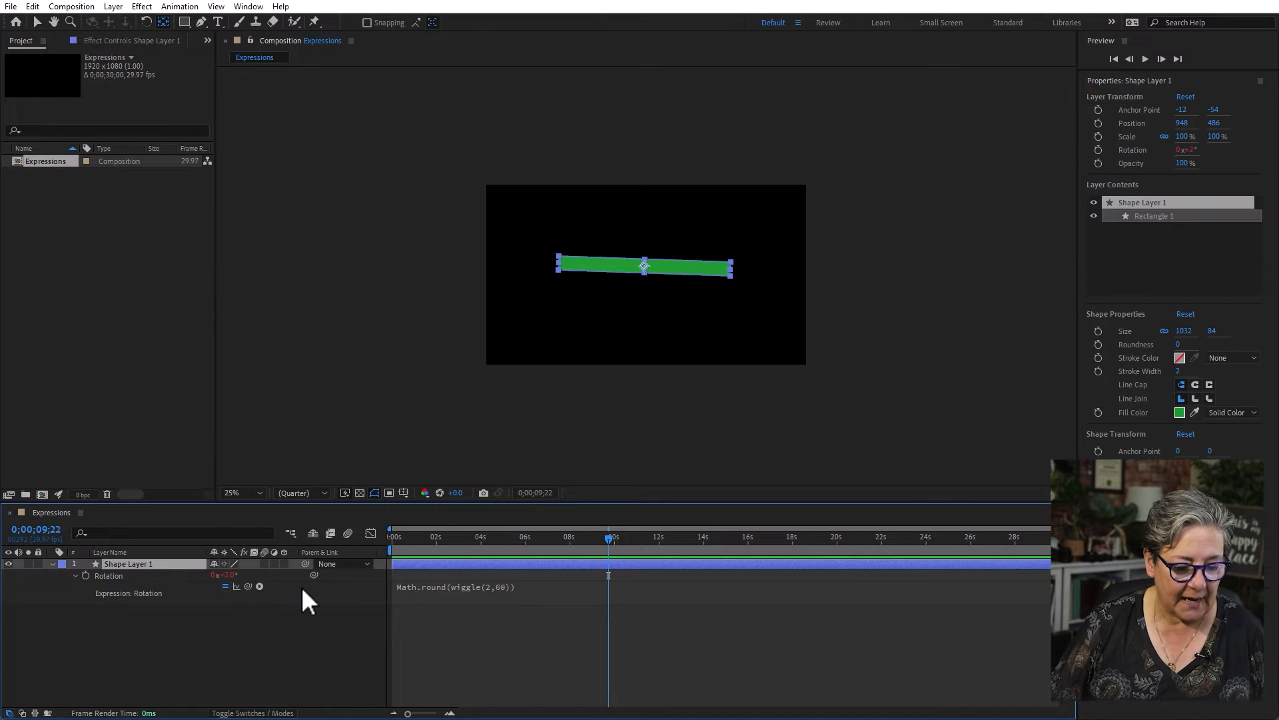
key("Delete")
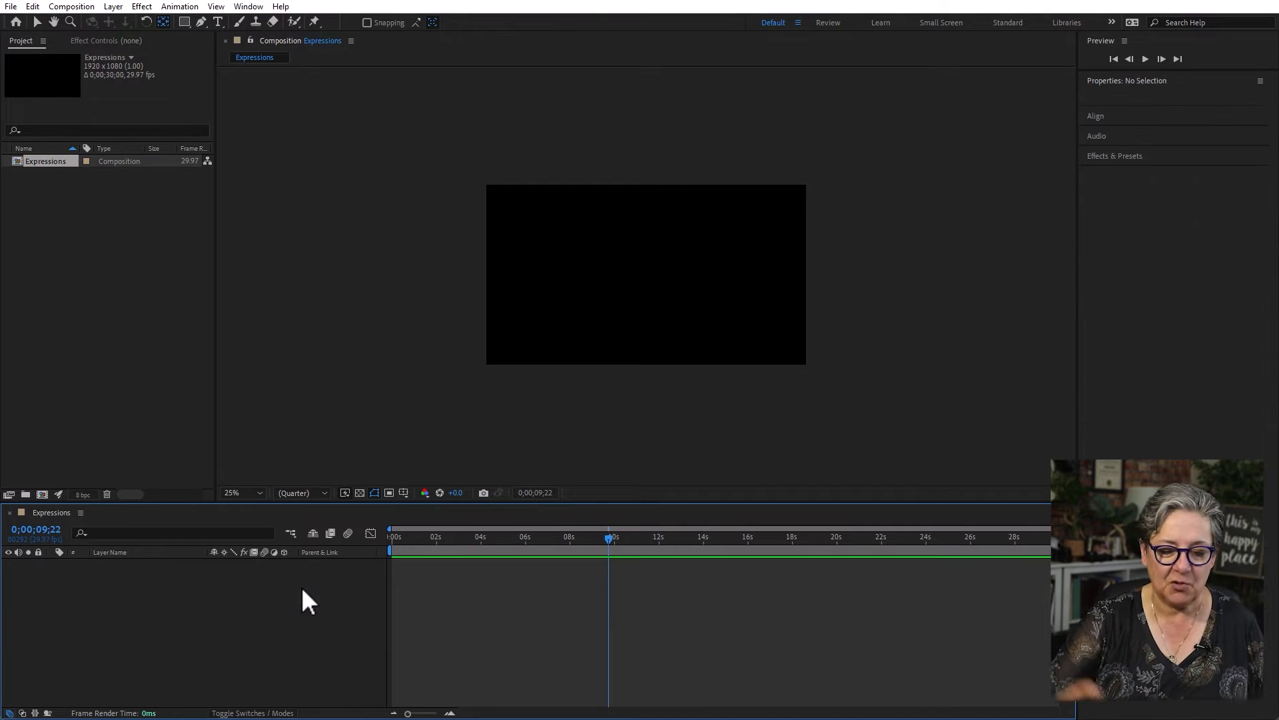
left_click(184, 21)
left_click(272, 54)
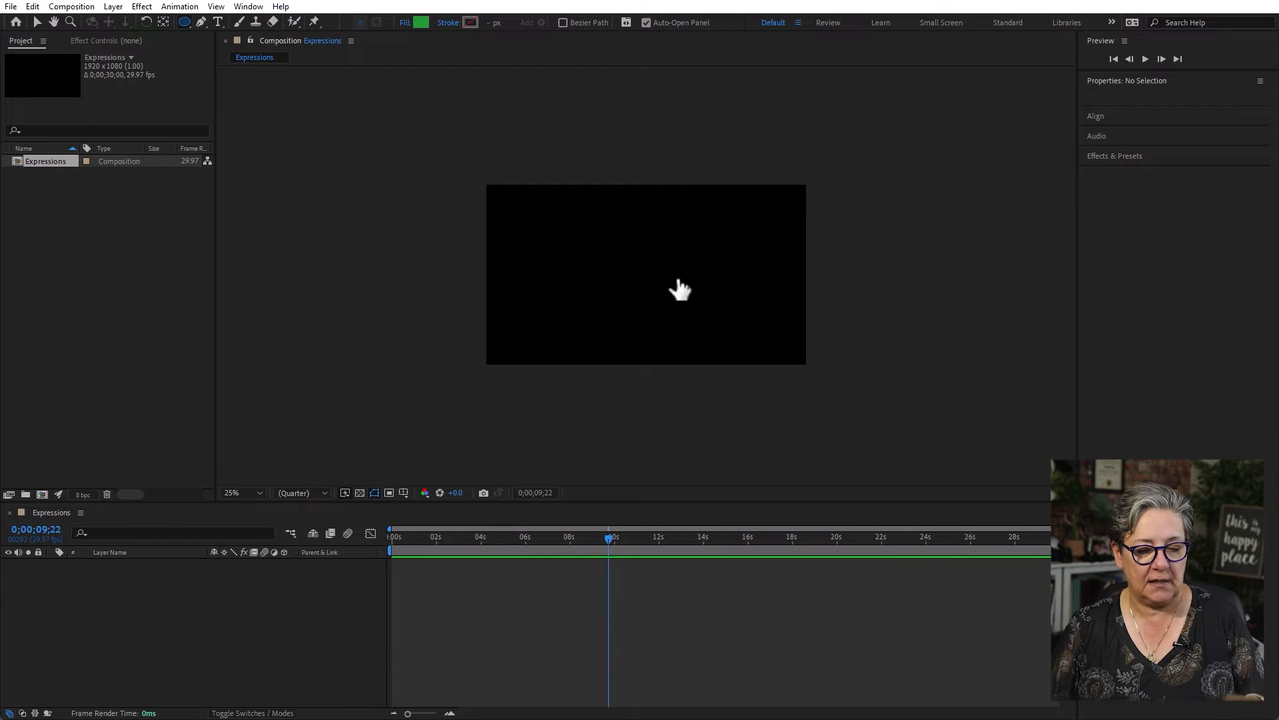
left_click_drag(616, 242, 673, 298)
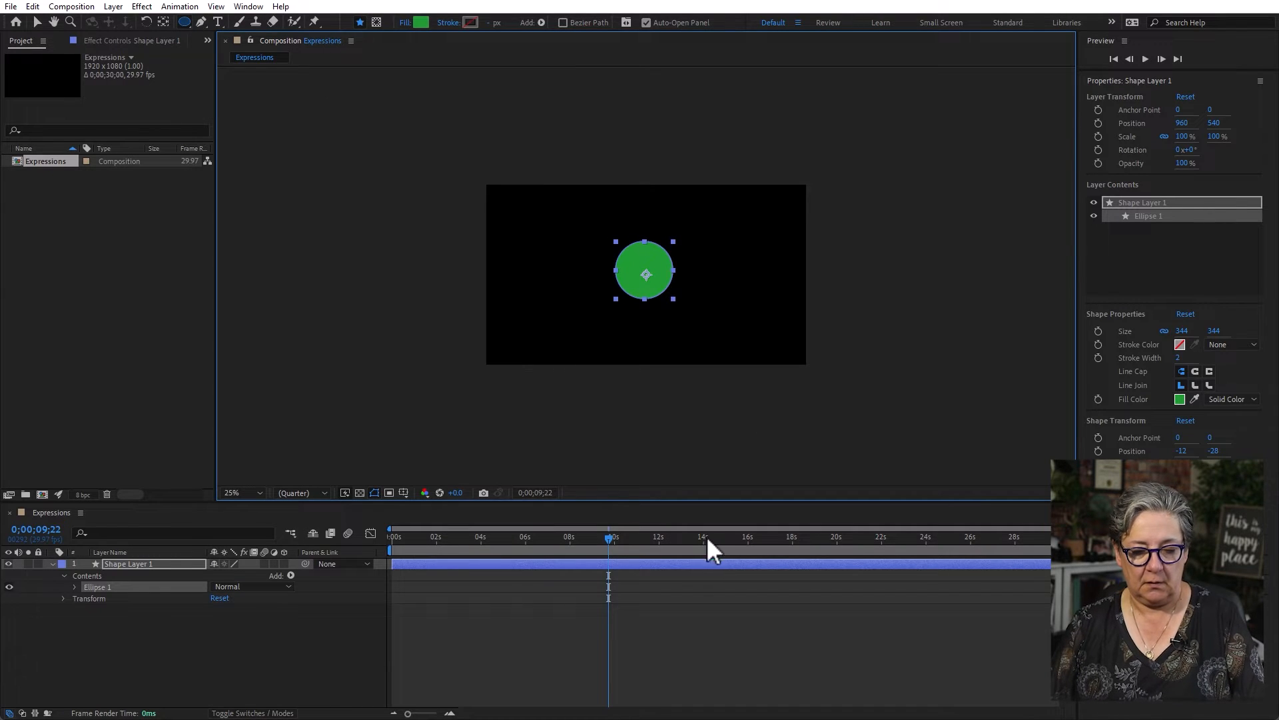
- Add the expression wiggle(2,300) to the circle layer's Position and preview the motion
left_click(193, 632)
left_click(153, 562)
key("p")
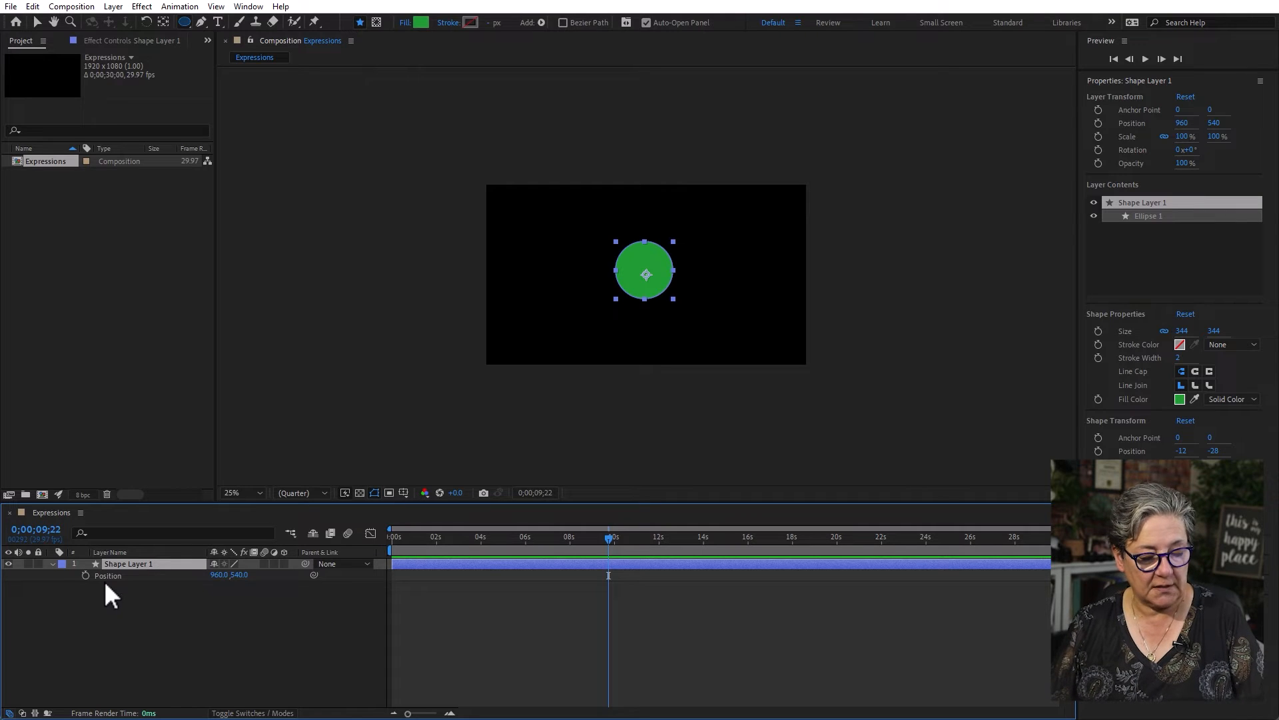
left_click(133, 578)
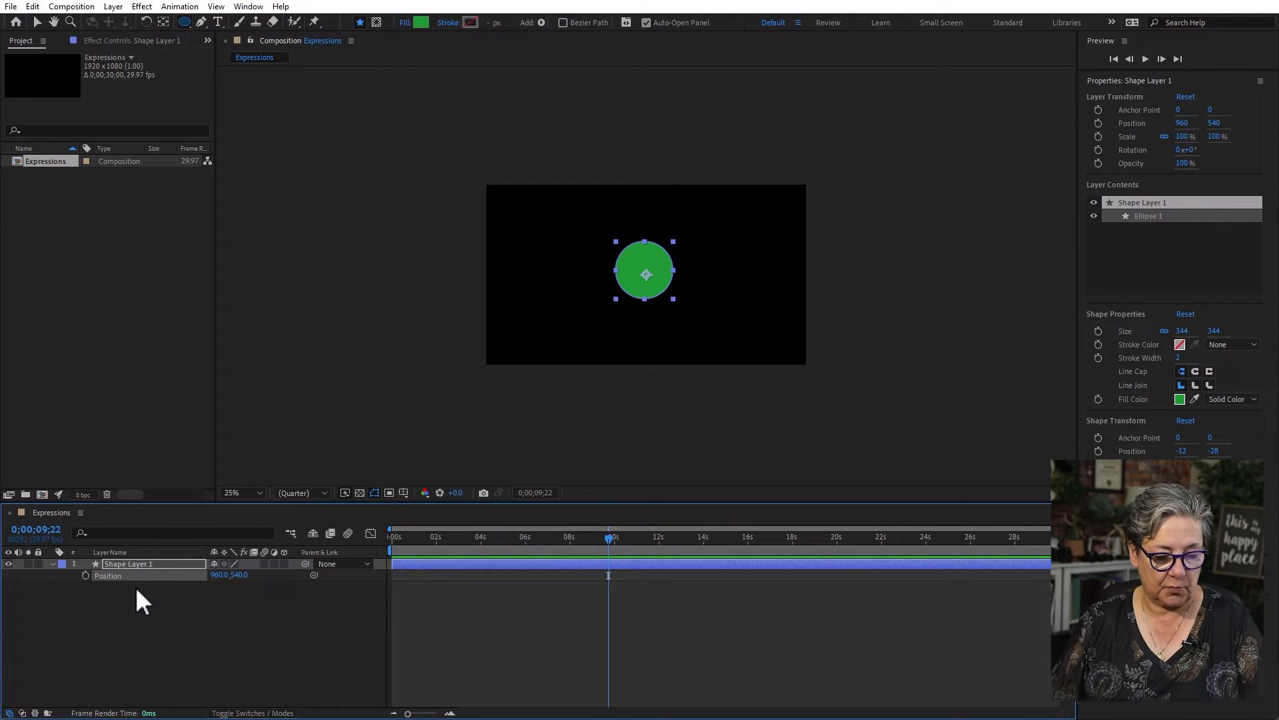
left_click(101, 633)
left_click(85, 576, "alt")
type("wiggle(2,300")
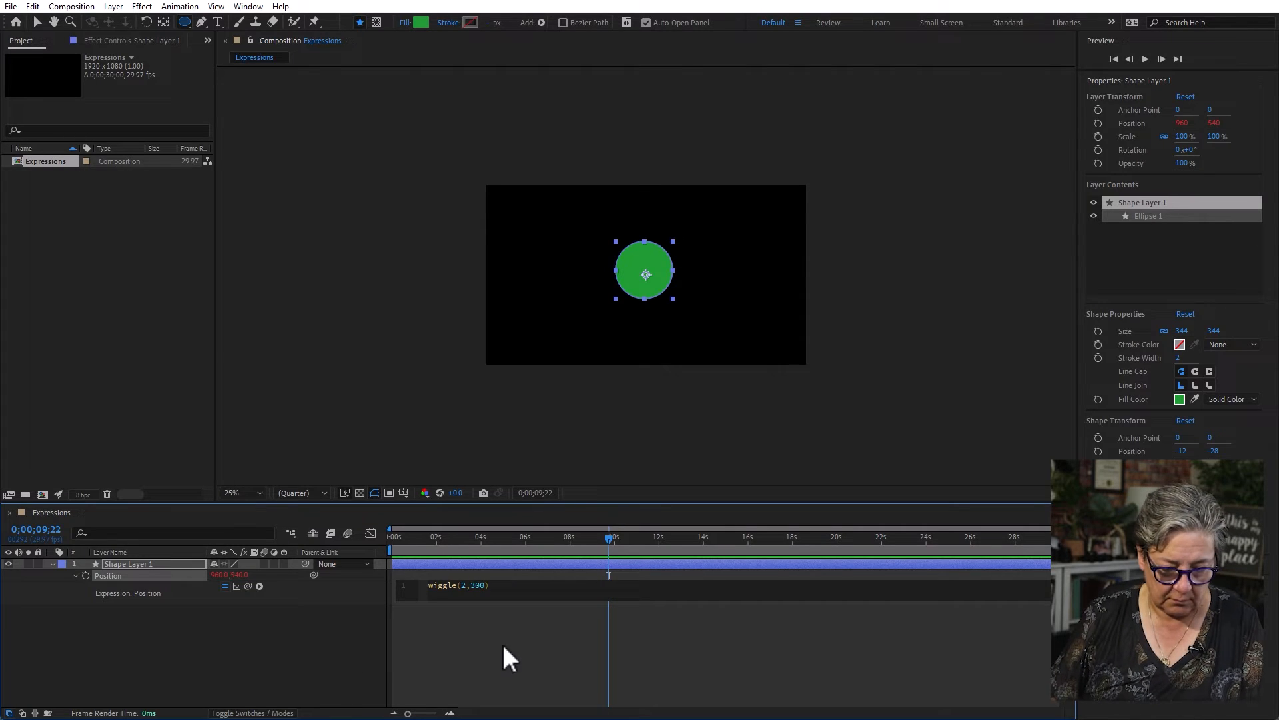
left_click(504, 645)
key("space")
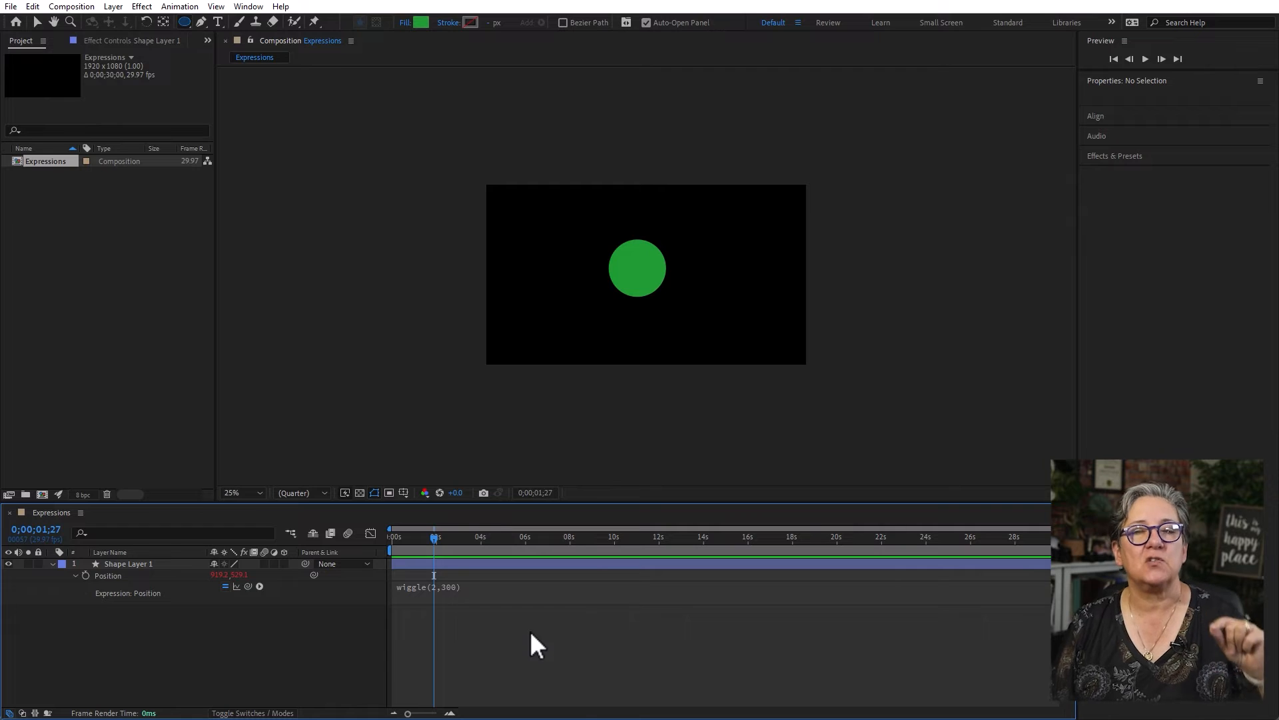
- Create a null object layer and rename it Control Layer
left_click(113, 7)
mouse_move(130, 22)
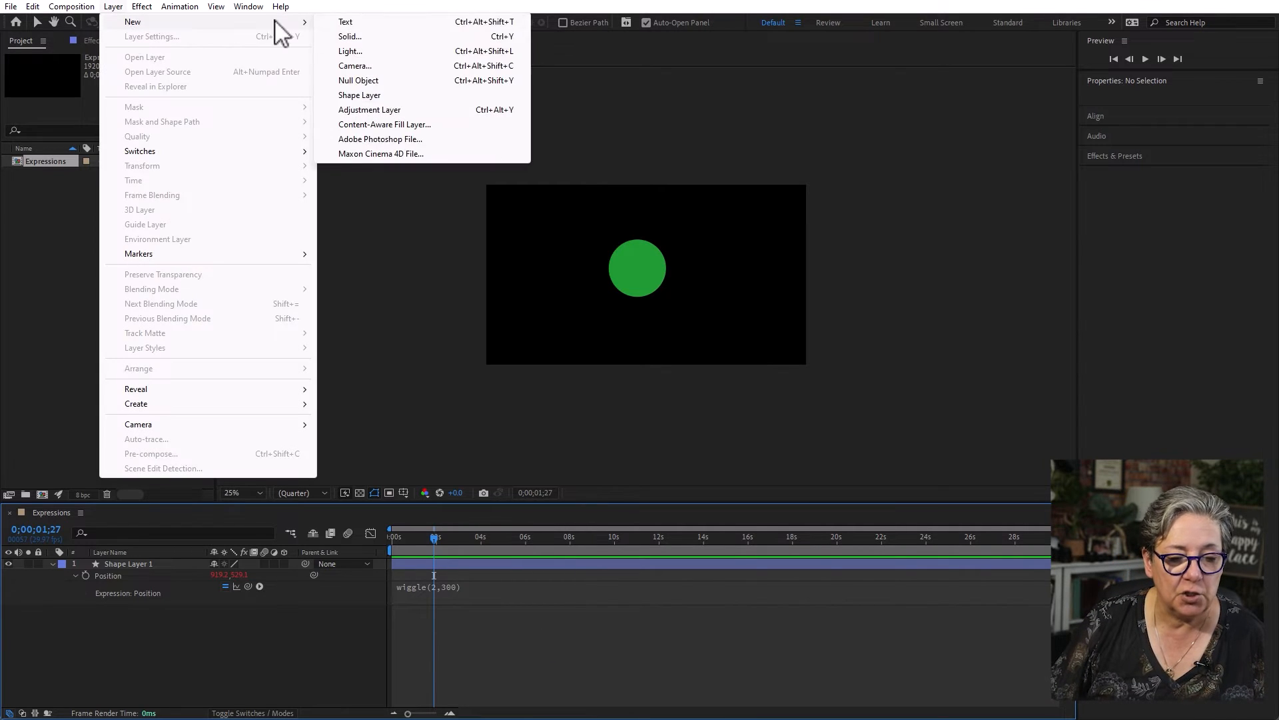
left_click(377, 81)
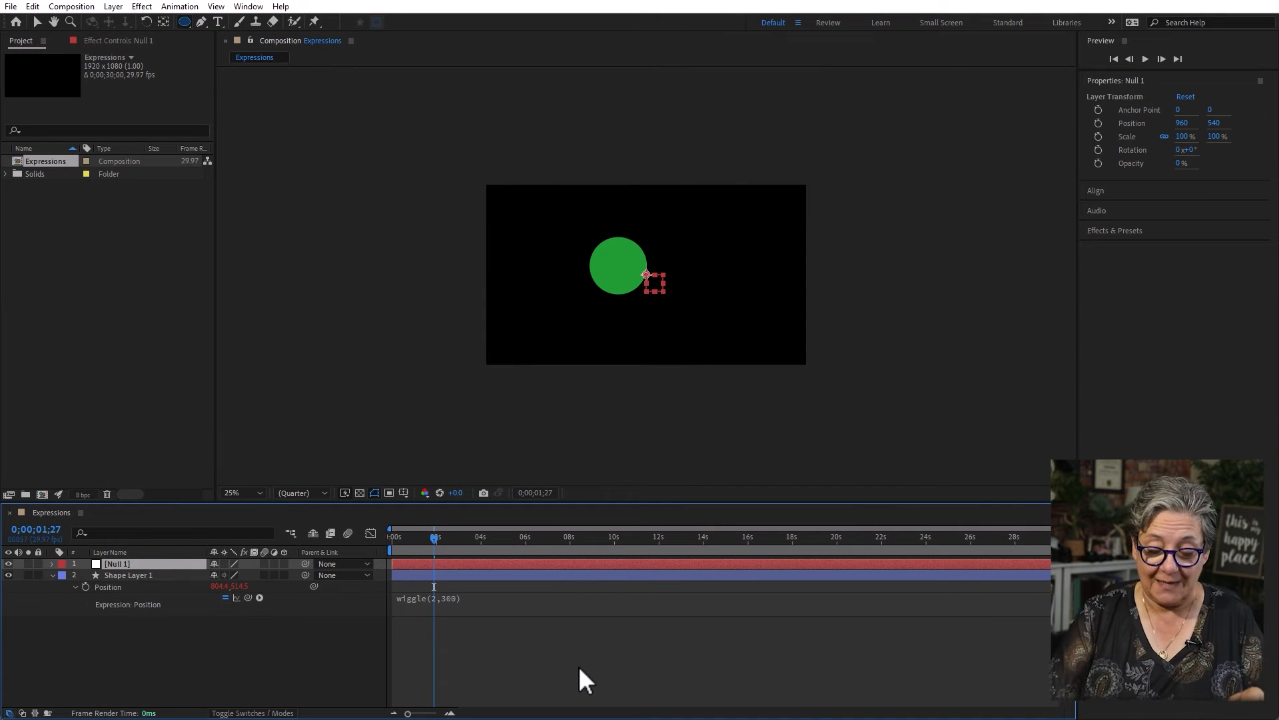
key("Return")
type("Cont")
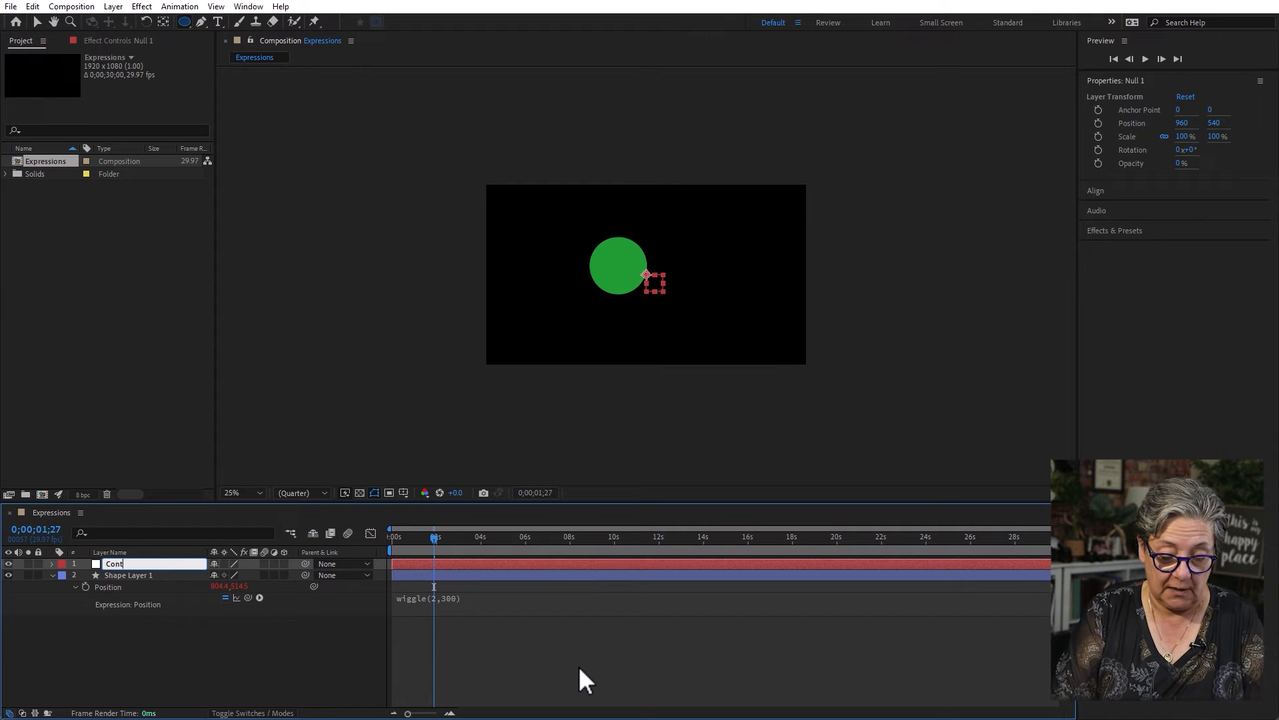
type("rol Layer")
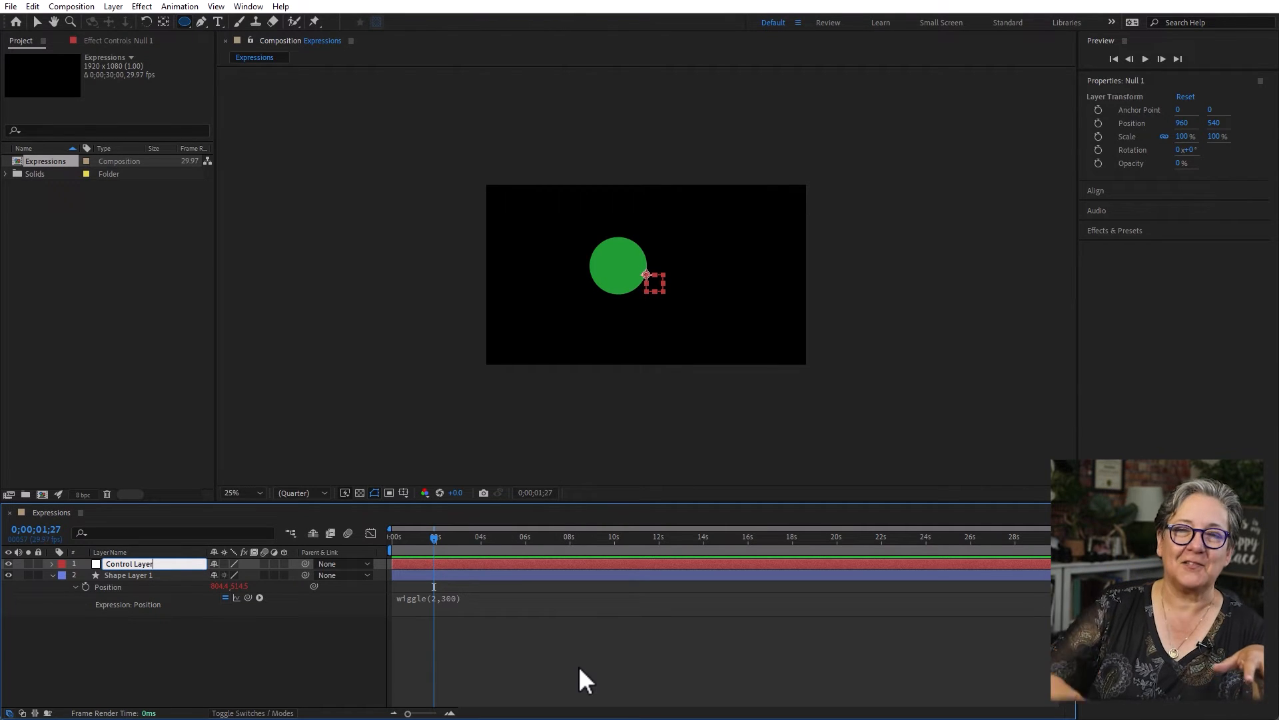
left_click(334, 655)
- Apply the Slider Control expression effect to Control Layer
left_click(142, 561)
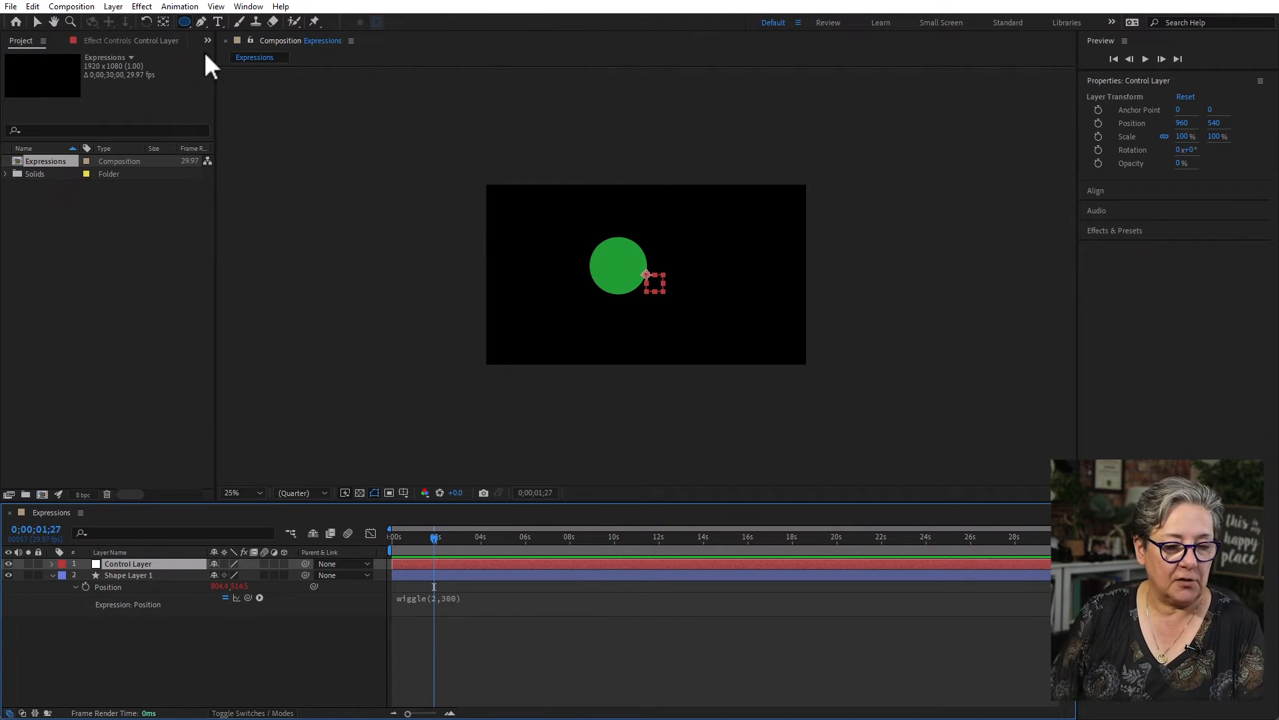
left_click(141, 6)
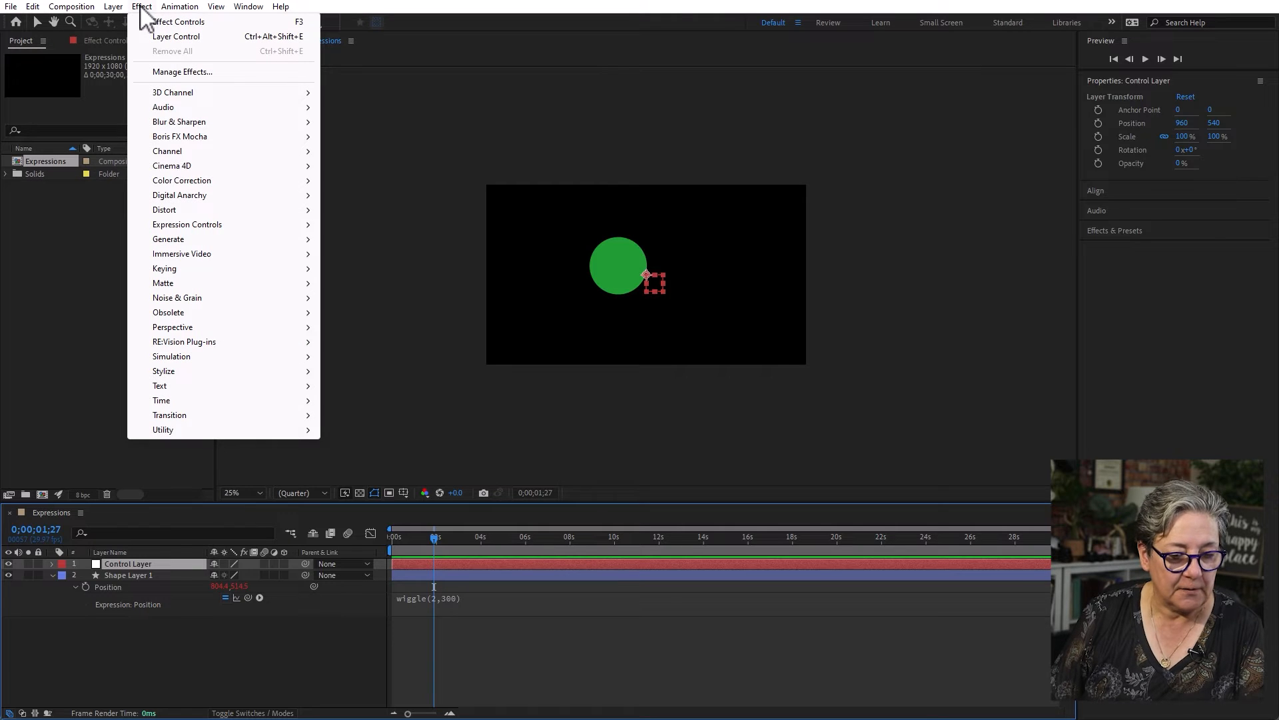
mouse_move(203, 224)
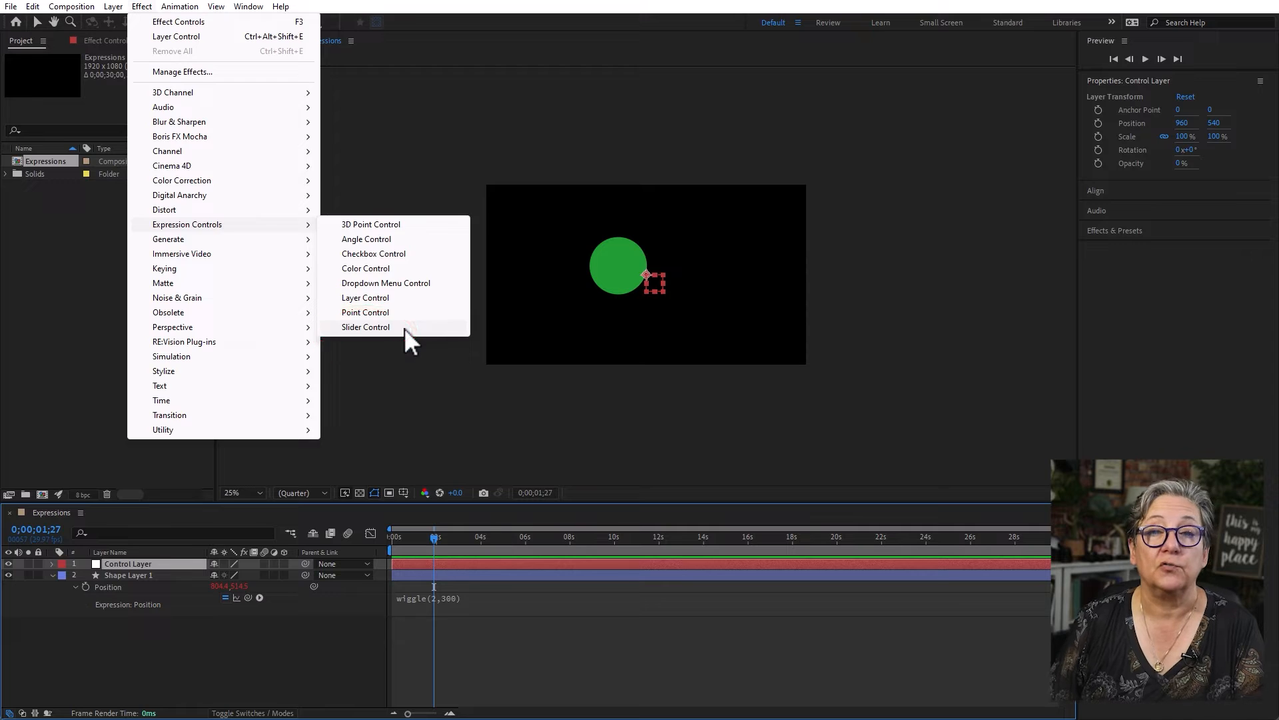
left_click(366, 327)
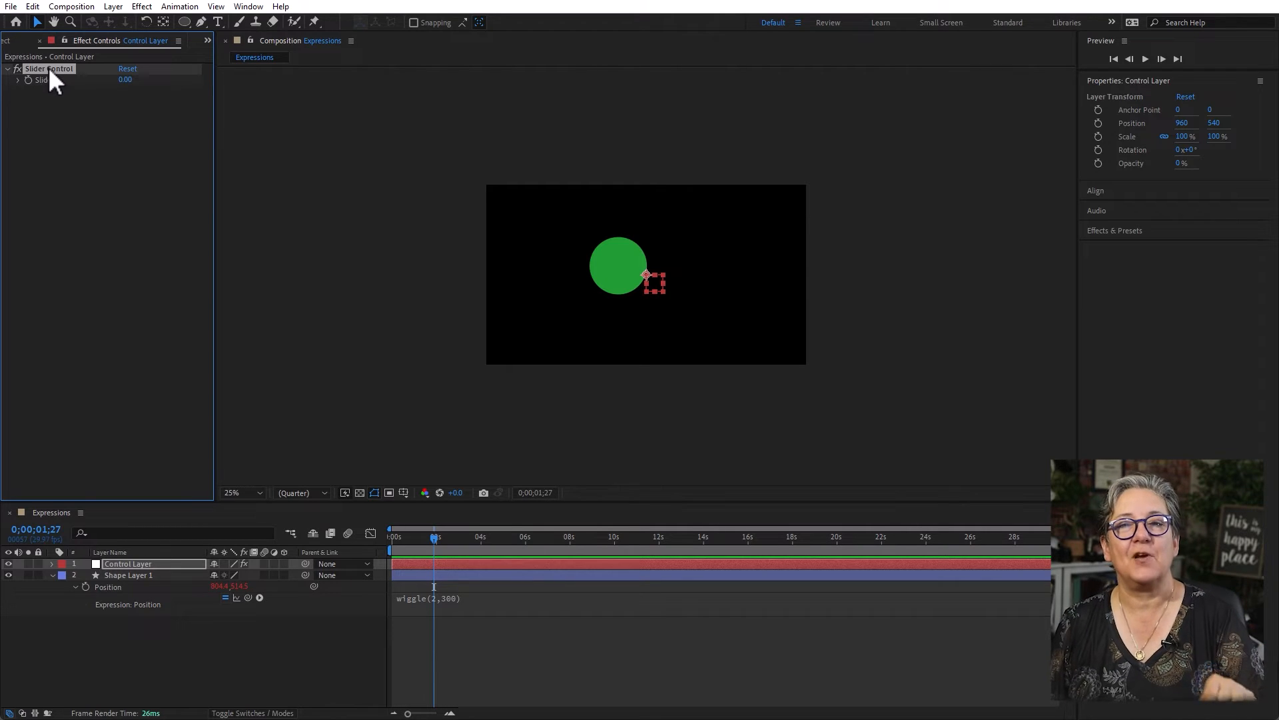
- Replace the amount 300 in the circle's Position wiggle expression with a pick-whip link to Control Layer's Slider
left_click(119, 564)
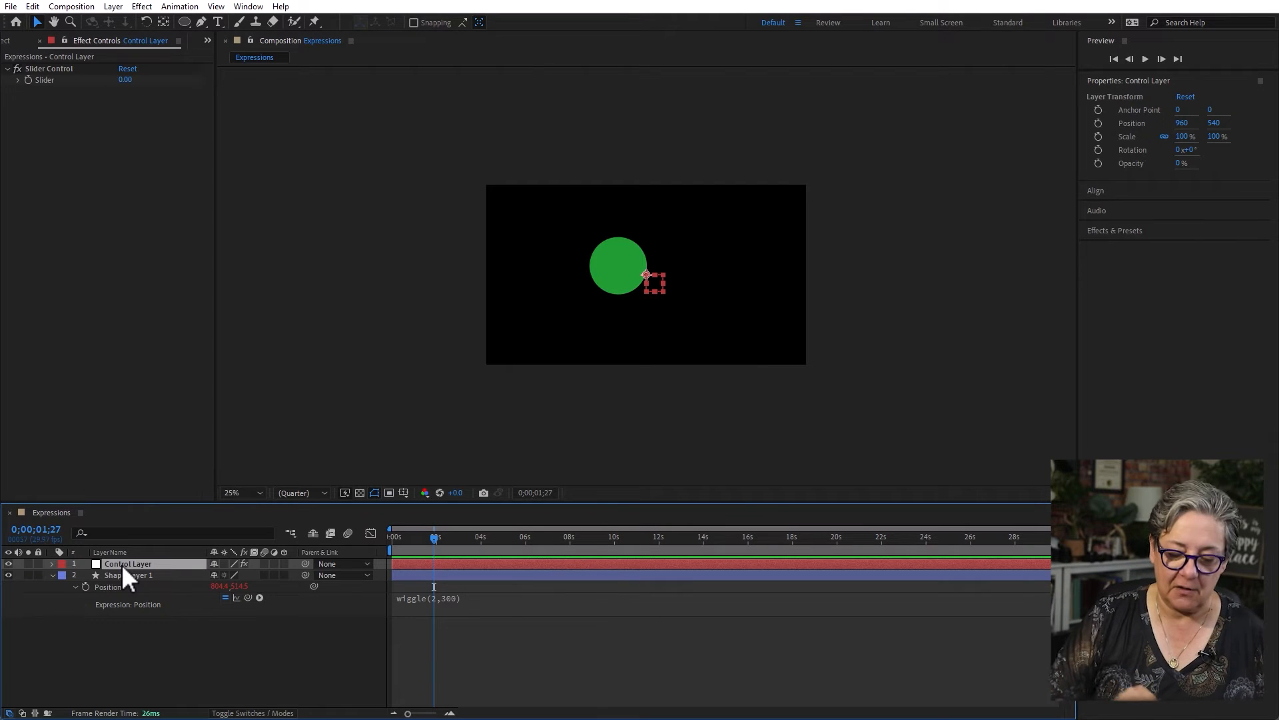
key("e")
left_click(75, 575)
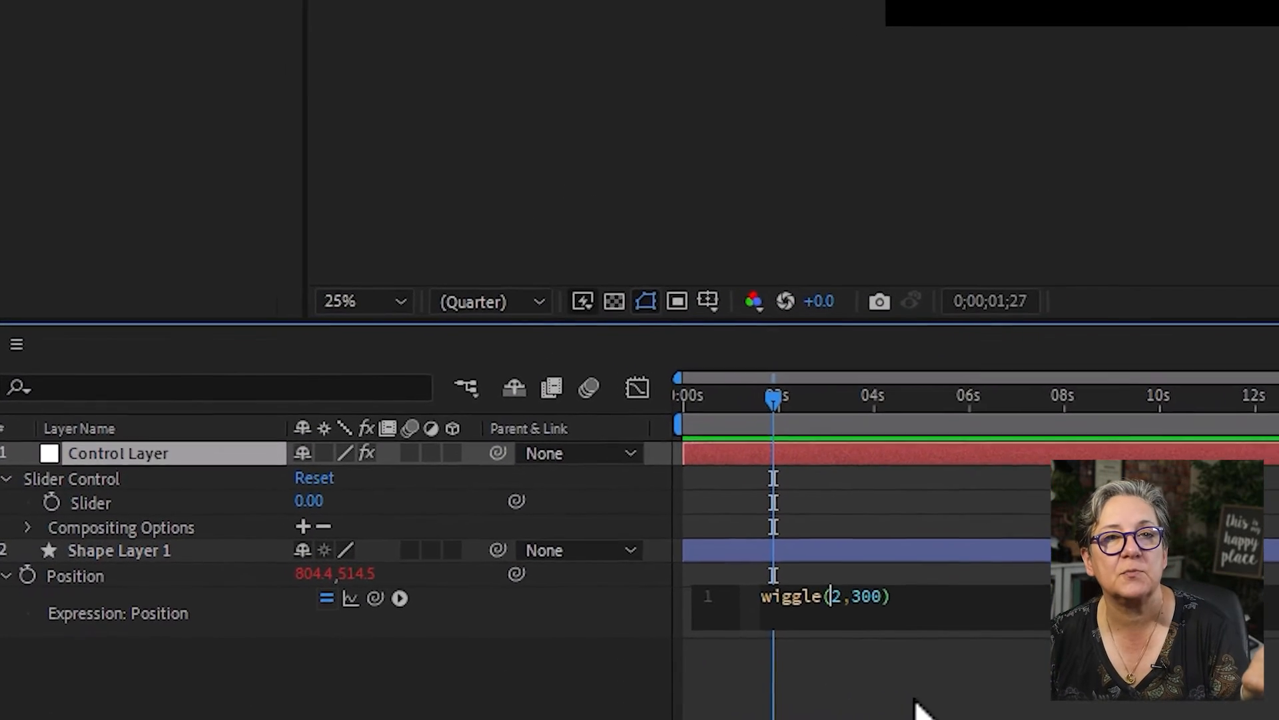
double_click(990, 587)
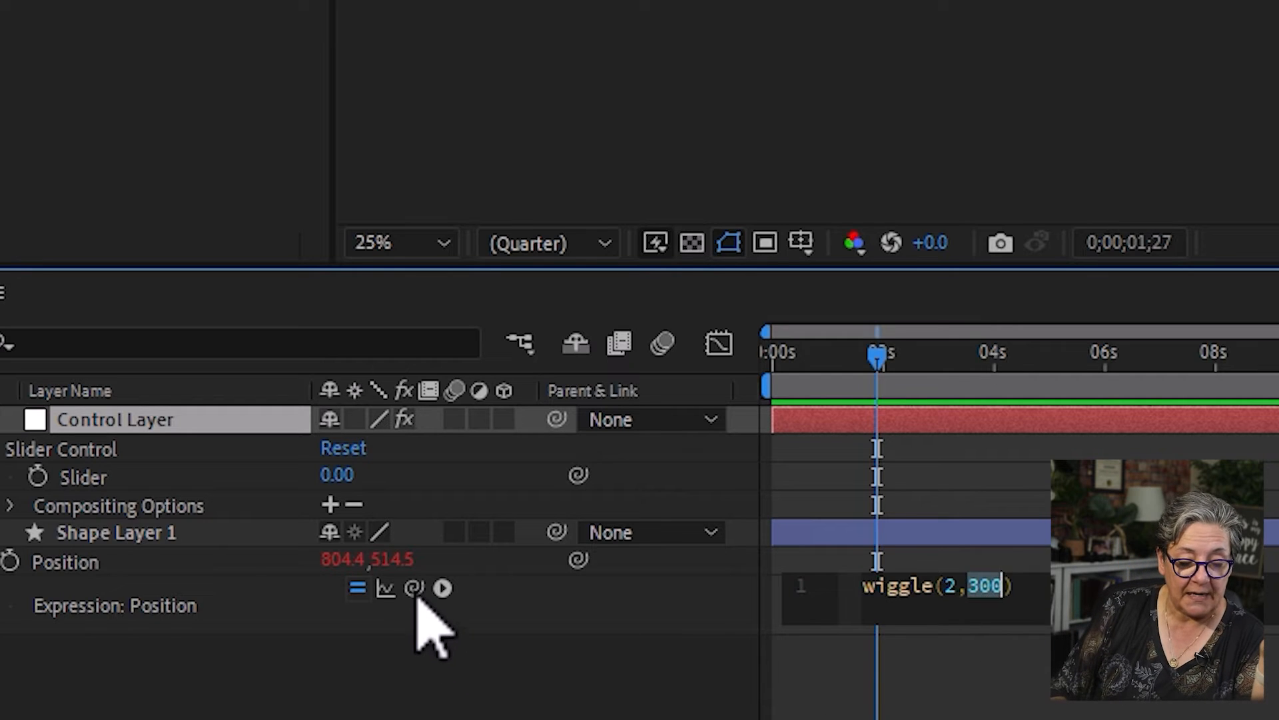
left_click_drag(413, 587, 112, 481)
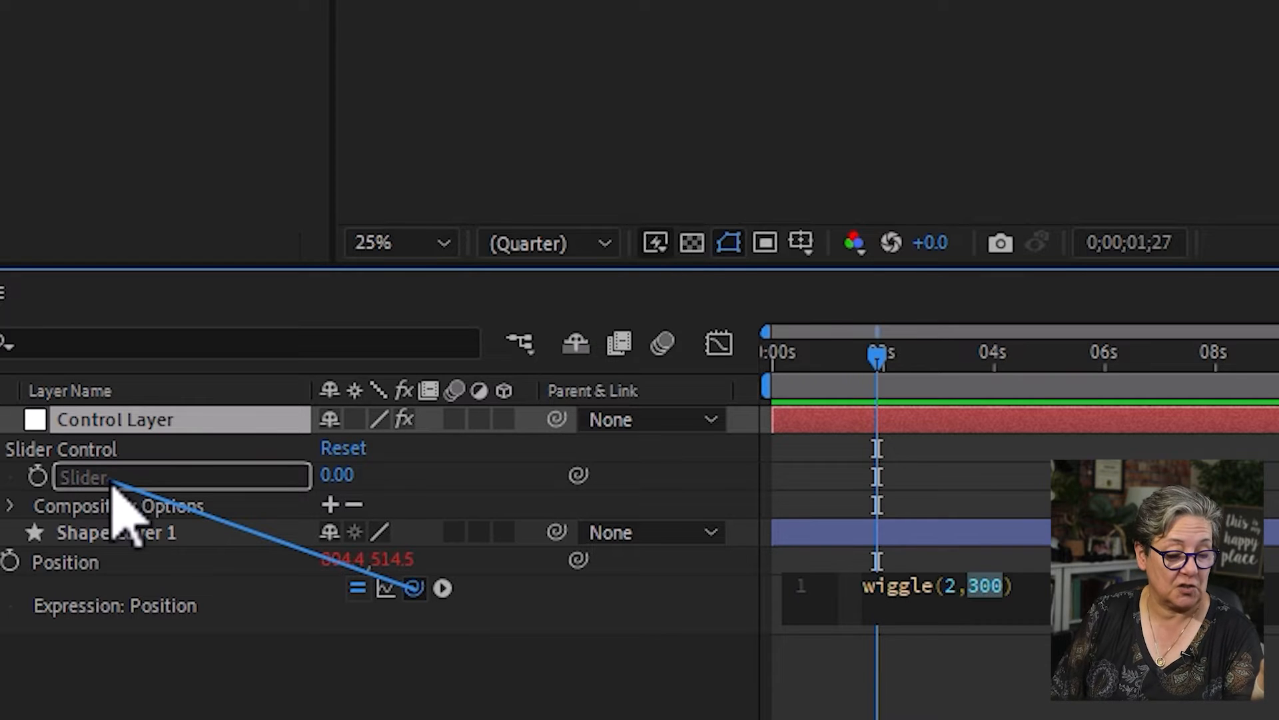
left_click_drag(112, 482, 111, 481)
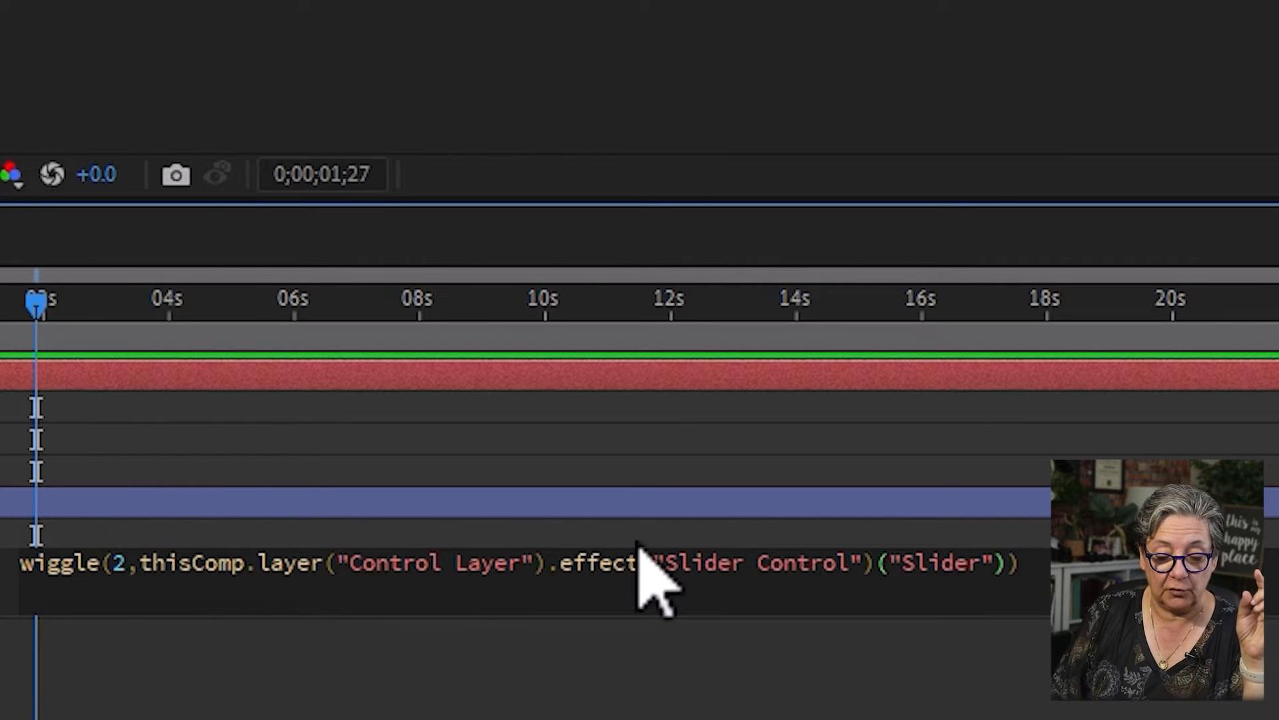
left_click(1008, 563)
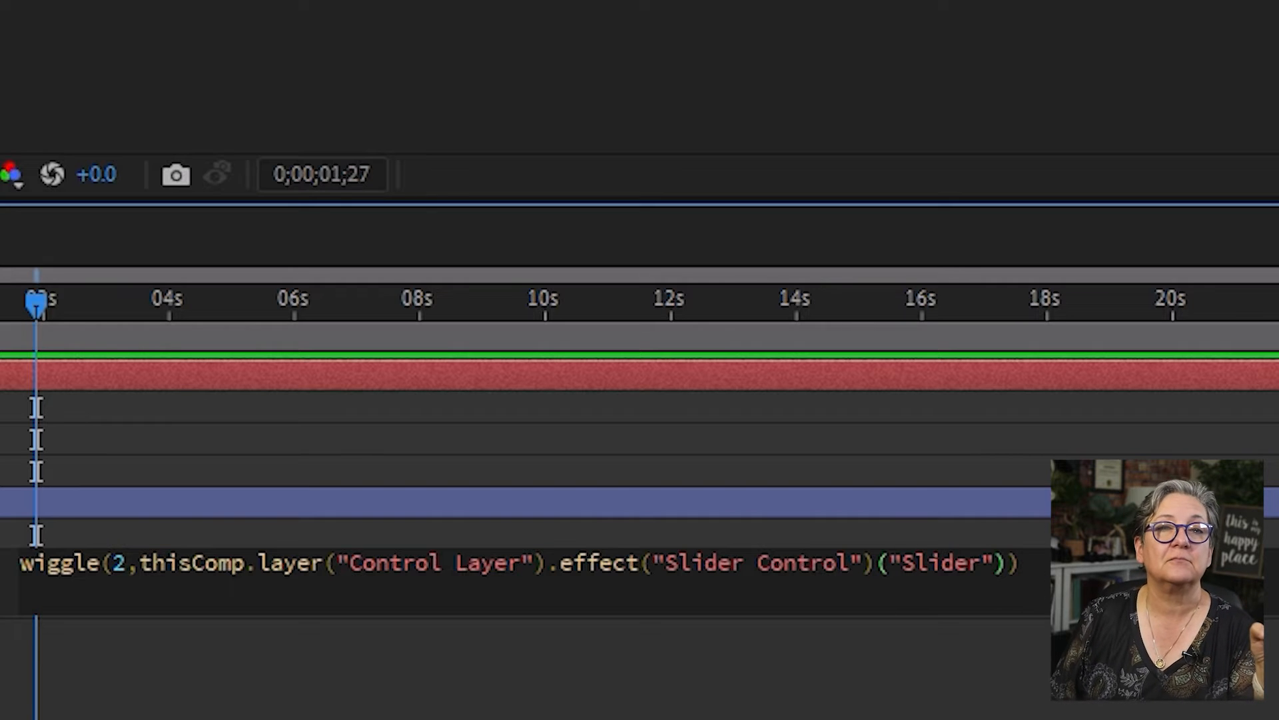
- Preview the circle's slider-driven wiggle from the start of the timeline
left_click_drag(118, 348, 10, 348)
key("space")
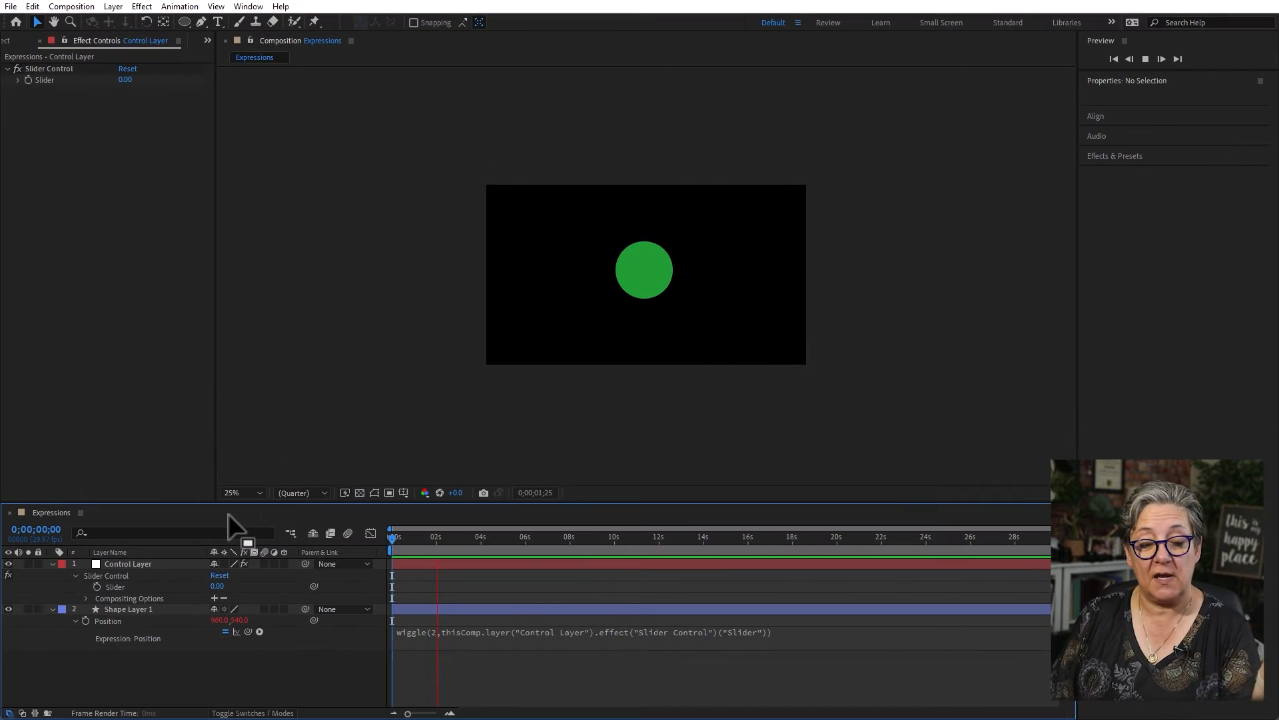
key("space")
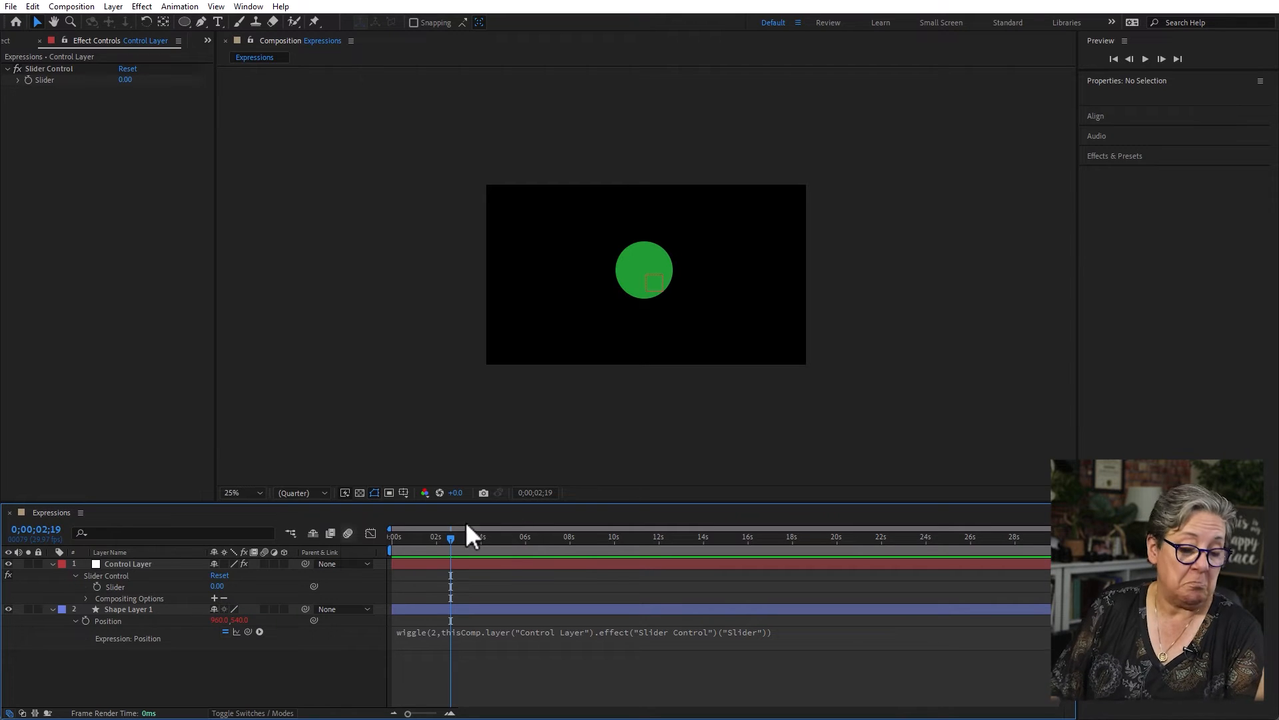
- Keyframe Control Layer's Slider at 0 at 0;00;01;02 and 98 at 0;00;02;05, and preview the animation from the start
left_click(416, 537)
left_click(96, 587)
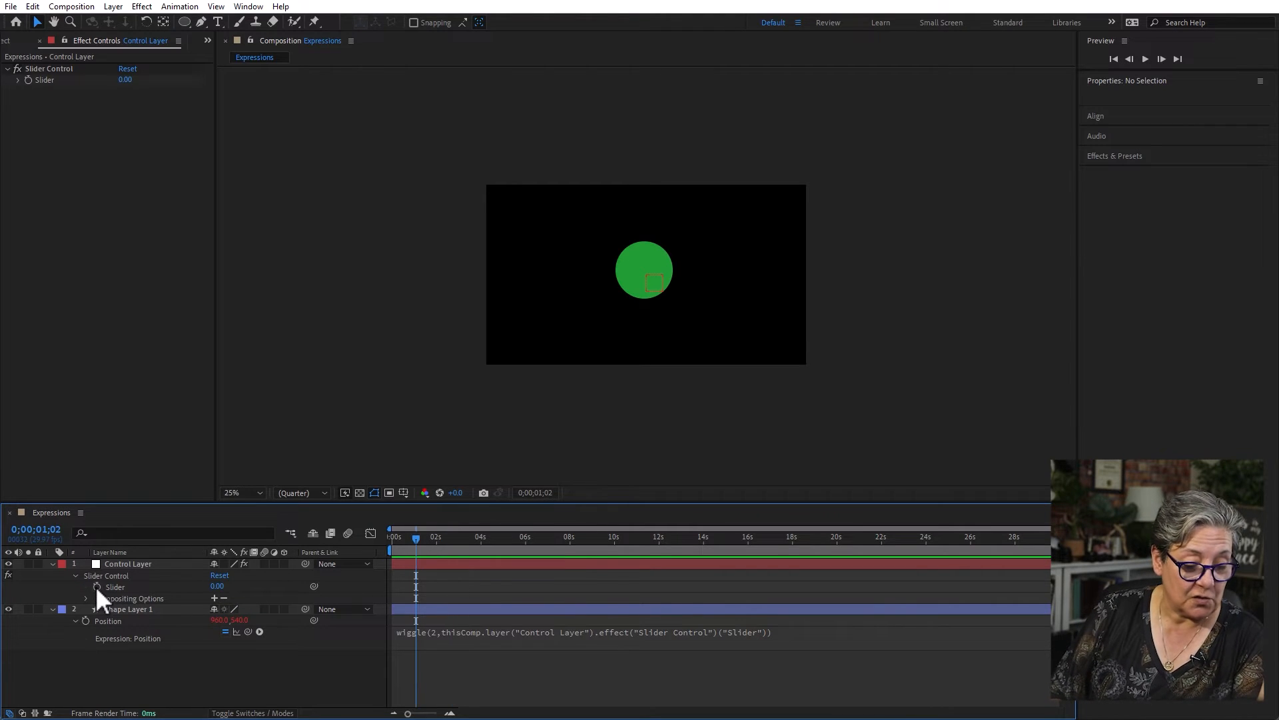
left_click(440, 537)
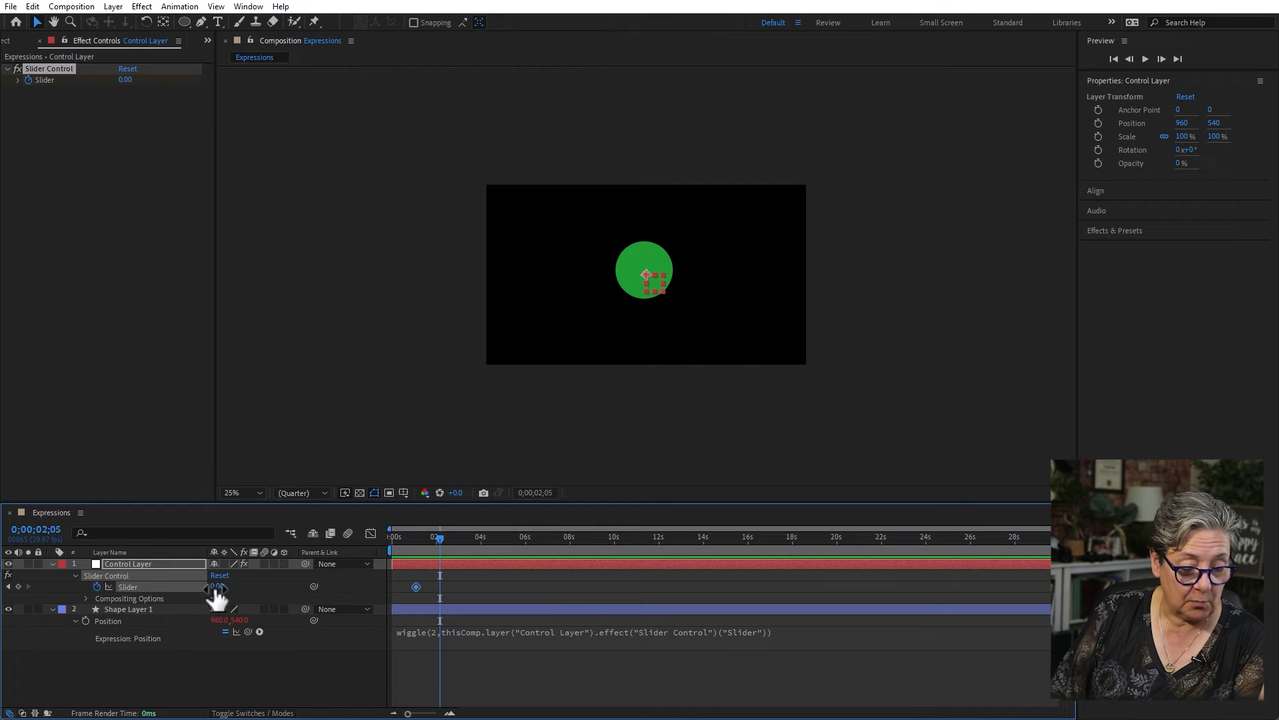
left_click_drag(222, 587, 287, 586)
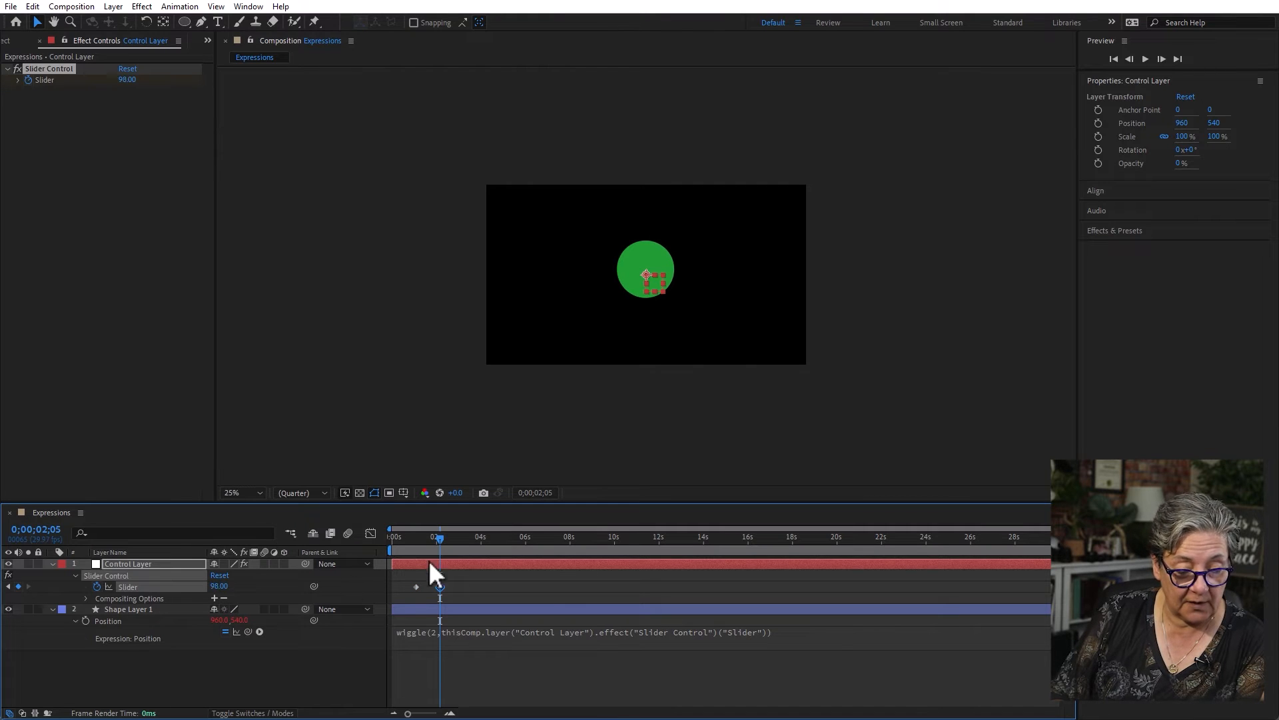
key("Home")
key("space")
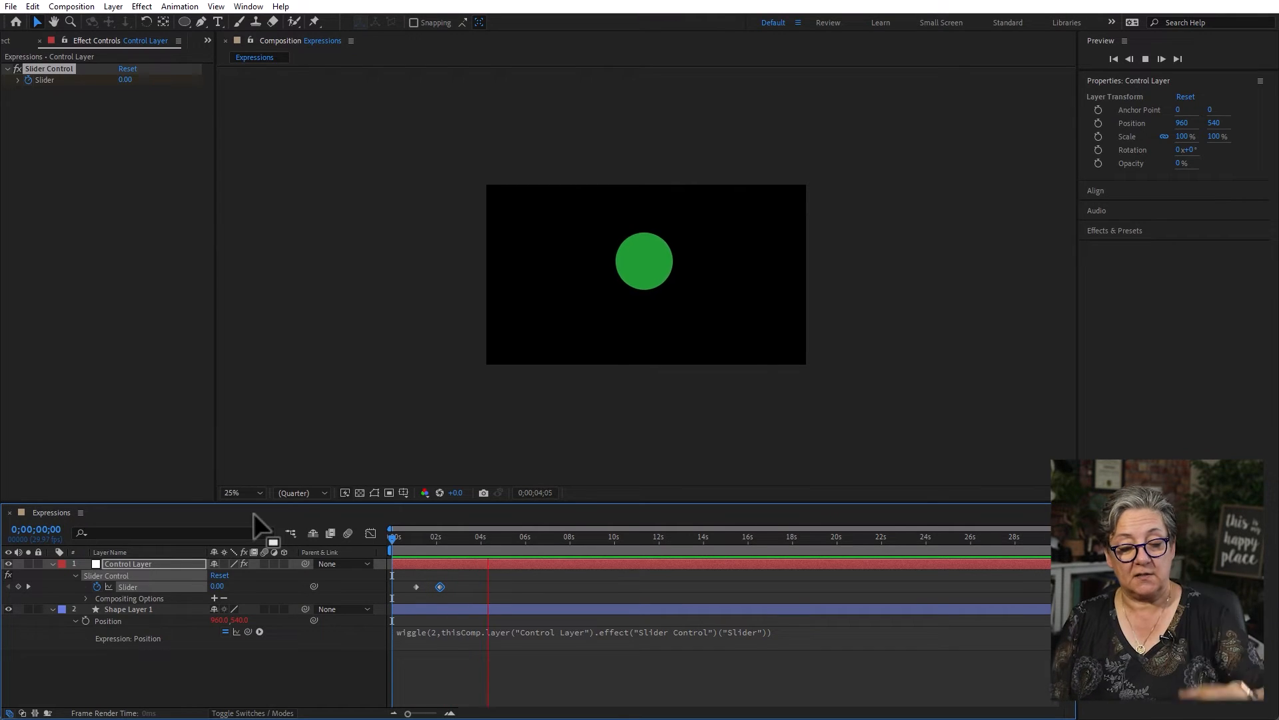
- Add Slider keyframes holding 98 at 0;00;05;21 and dropping to 0 at 0;00;06;28
left_click(18, 586)
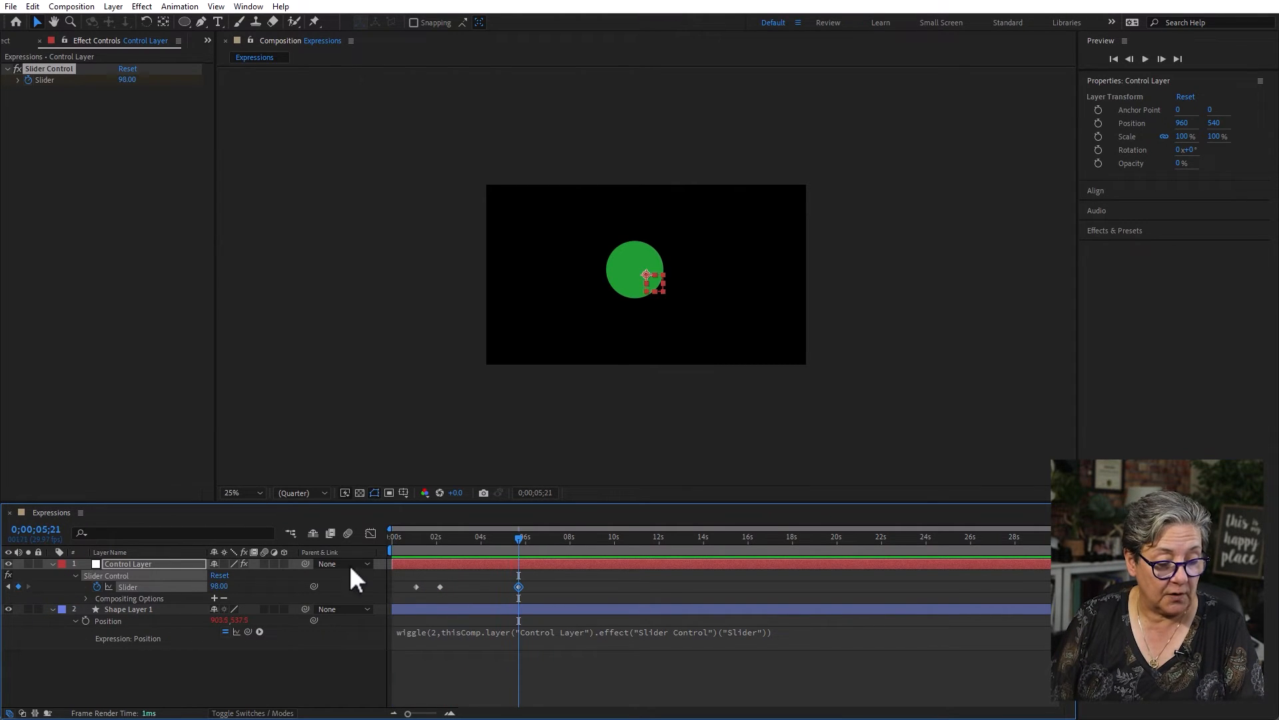
left_click(547, 538)
left_click(220, 587)
left_click(468, 677)
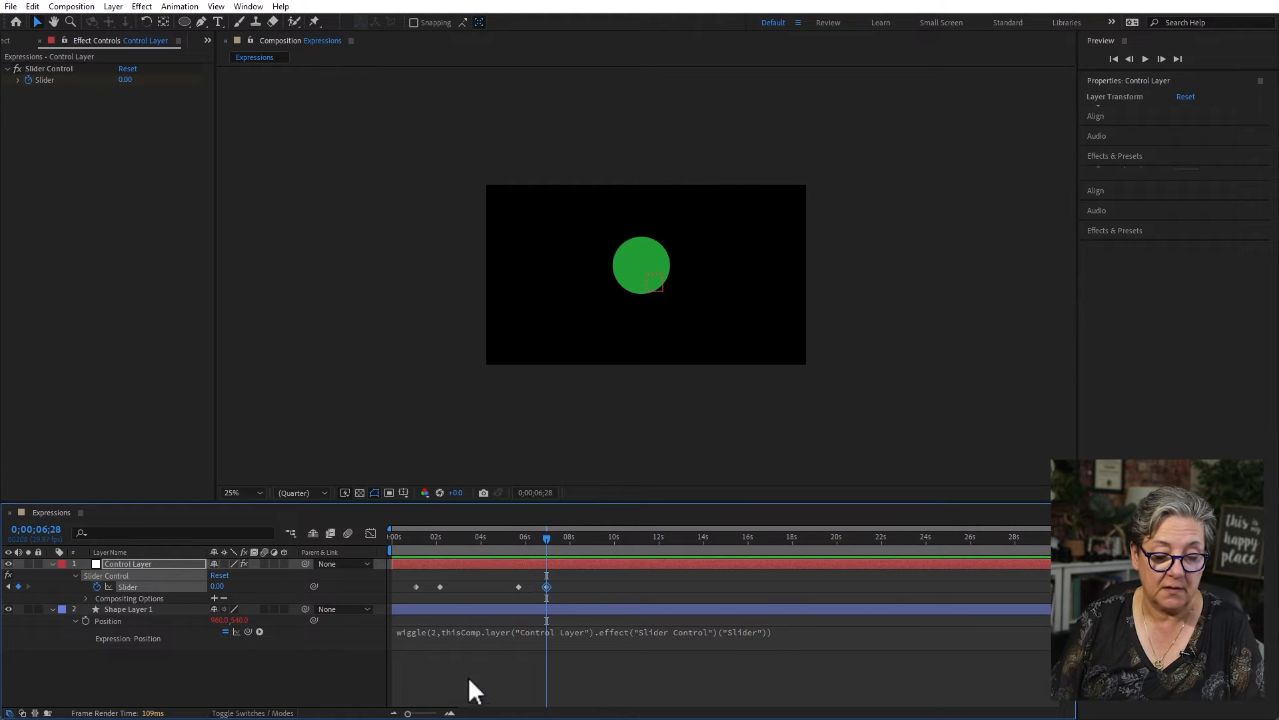
- Play the composition from the start to about 0;00;06;23 to review the wiggle ramping in and out
left_click_drag(444, 536, 360, 546)
key("space")
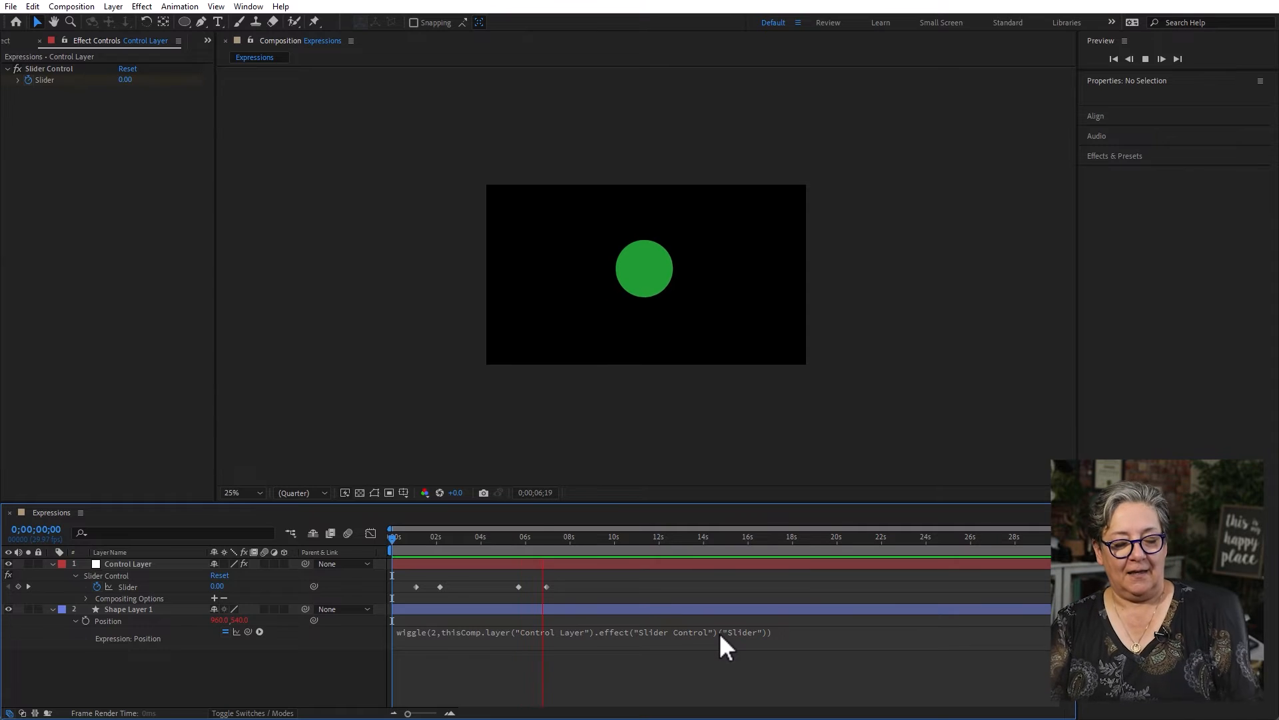
key("space")
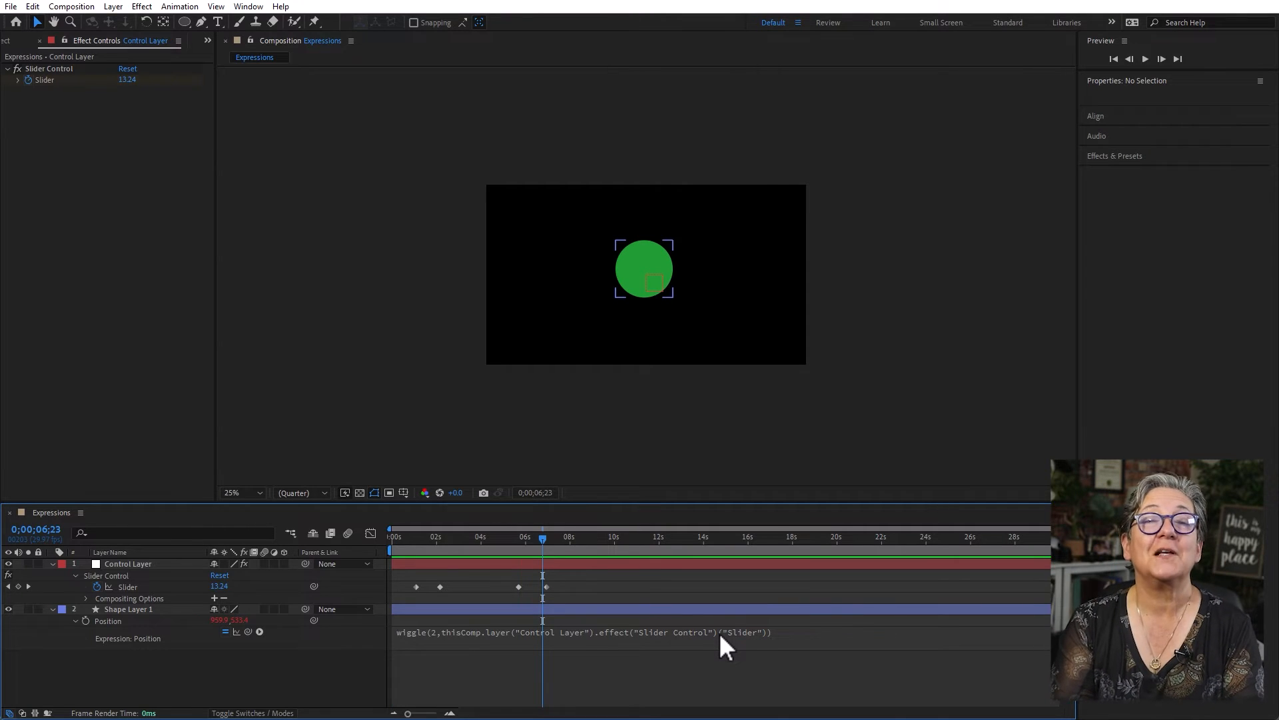
left_click(134, 564)
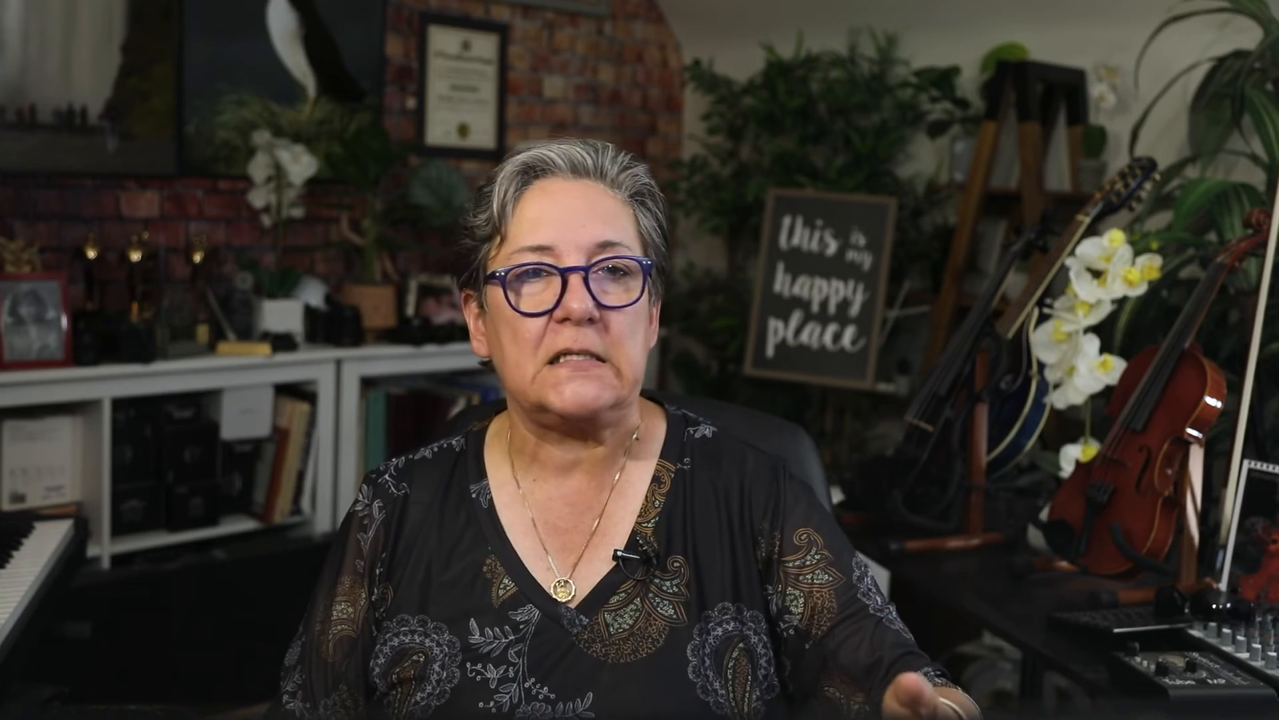
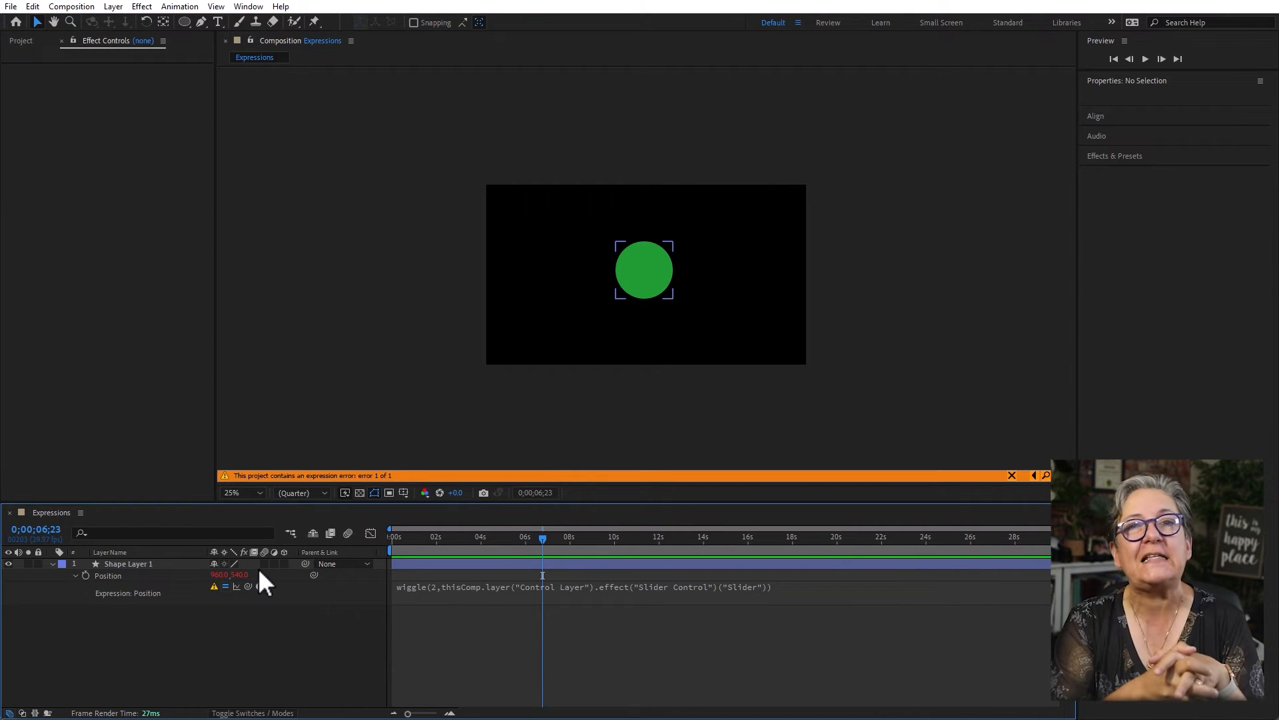
- Switch to ChatGPT and ask "can you write an after effects expression that will start a wiggle at 2 seconds and end it at 5 seconds?"
type("can yo")
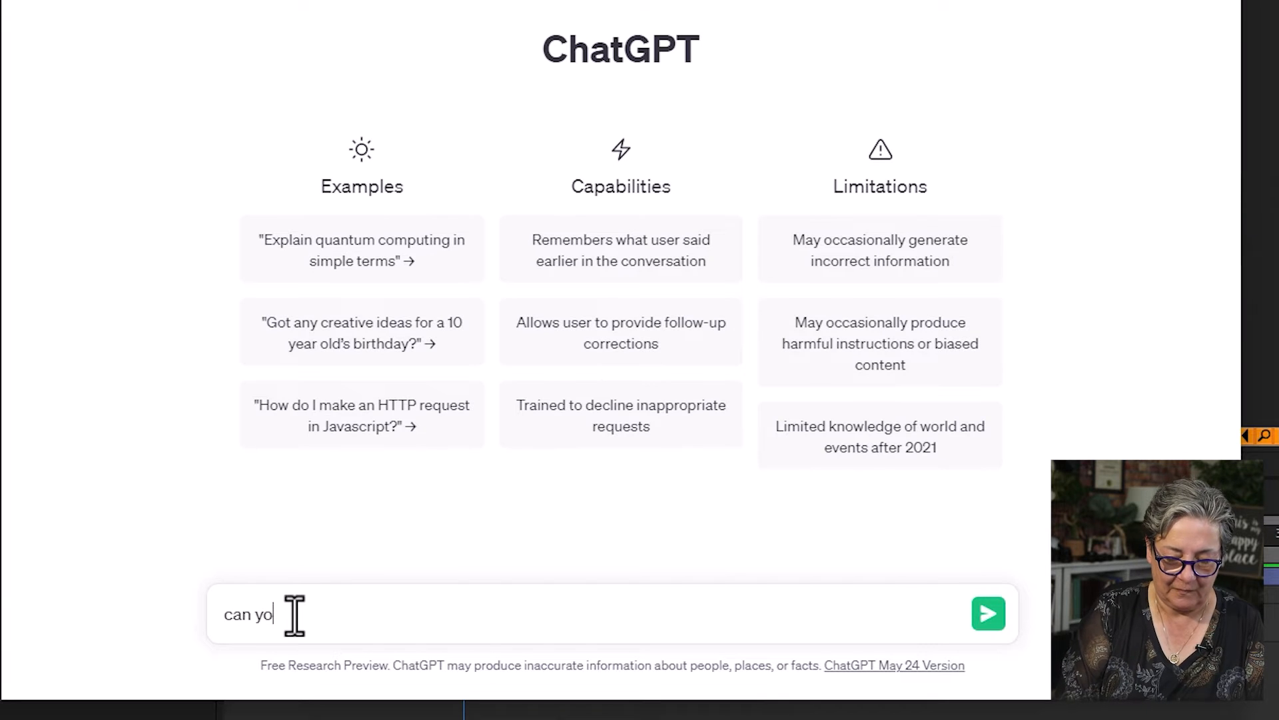
type("u write an aft")
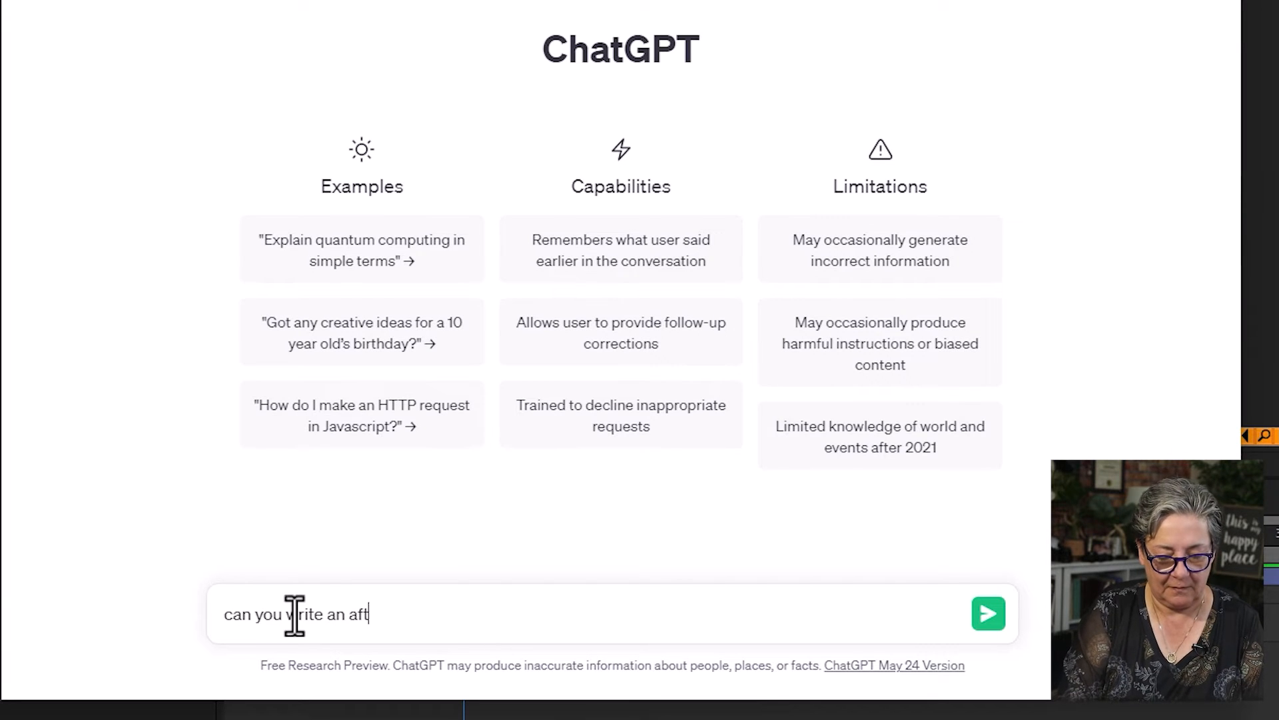
type("er effects expres")
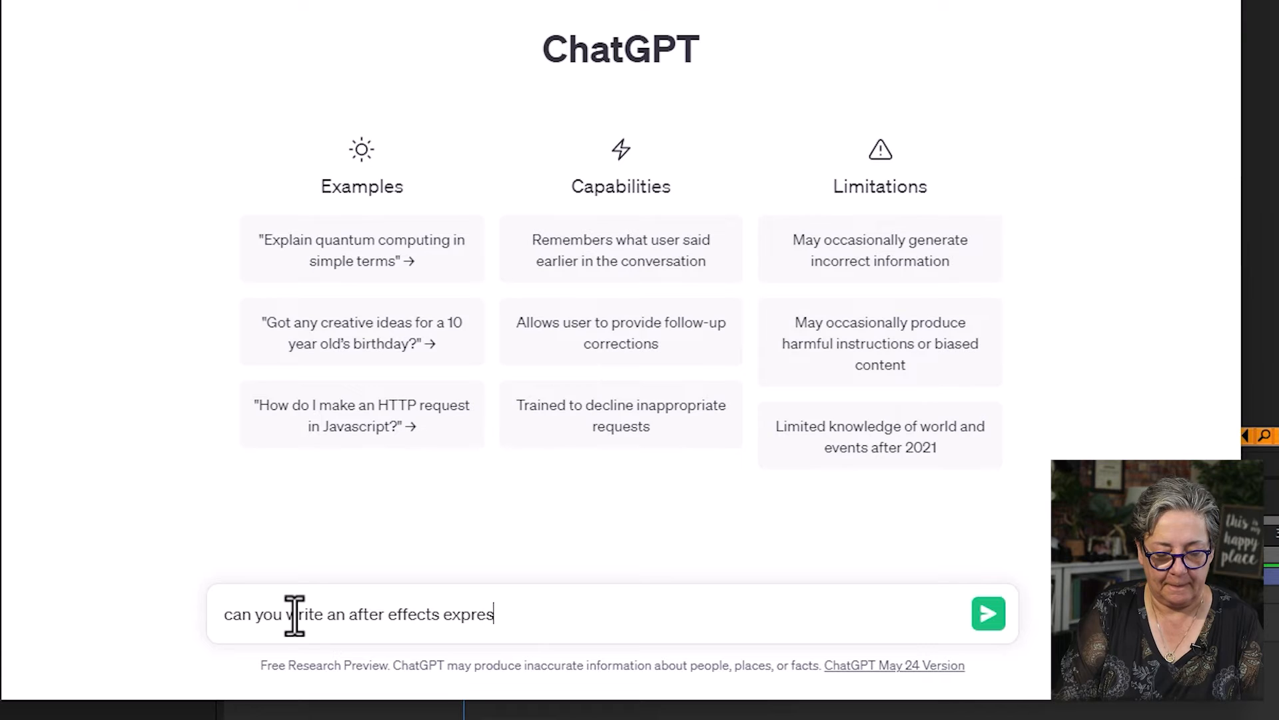
type("sion that will")
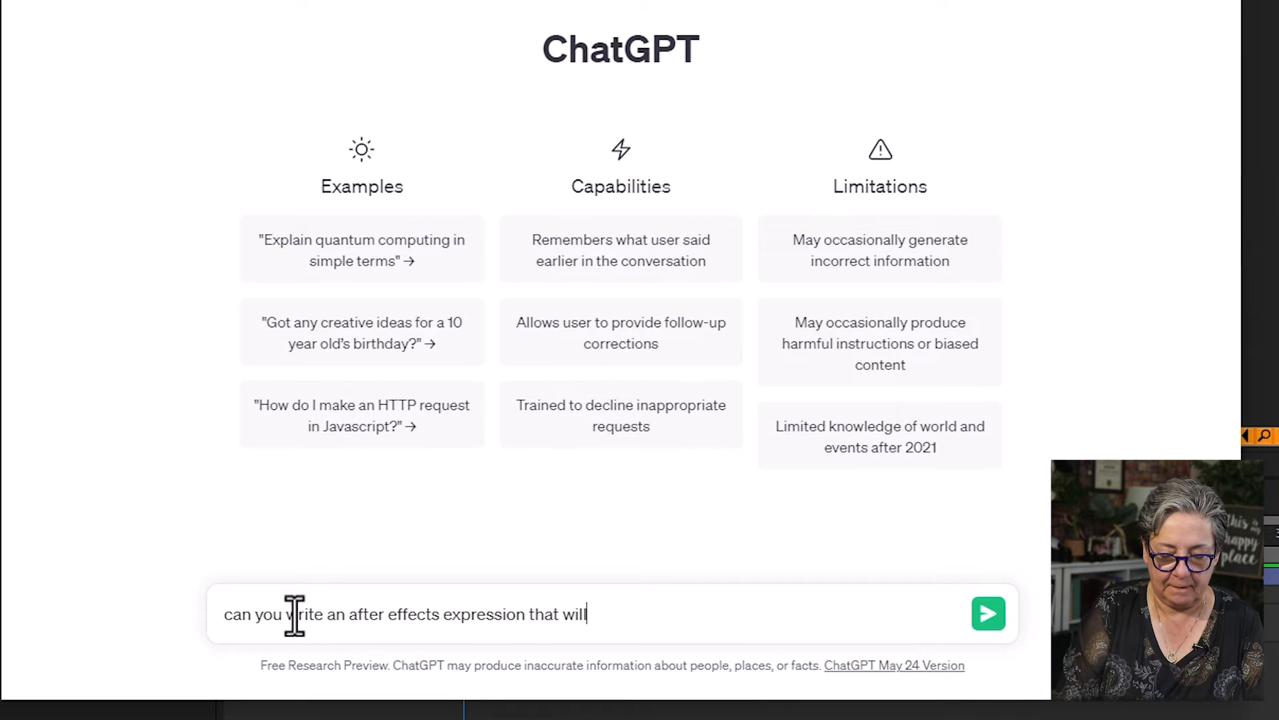
type(" start a wiggle ")
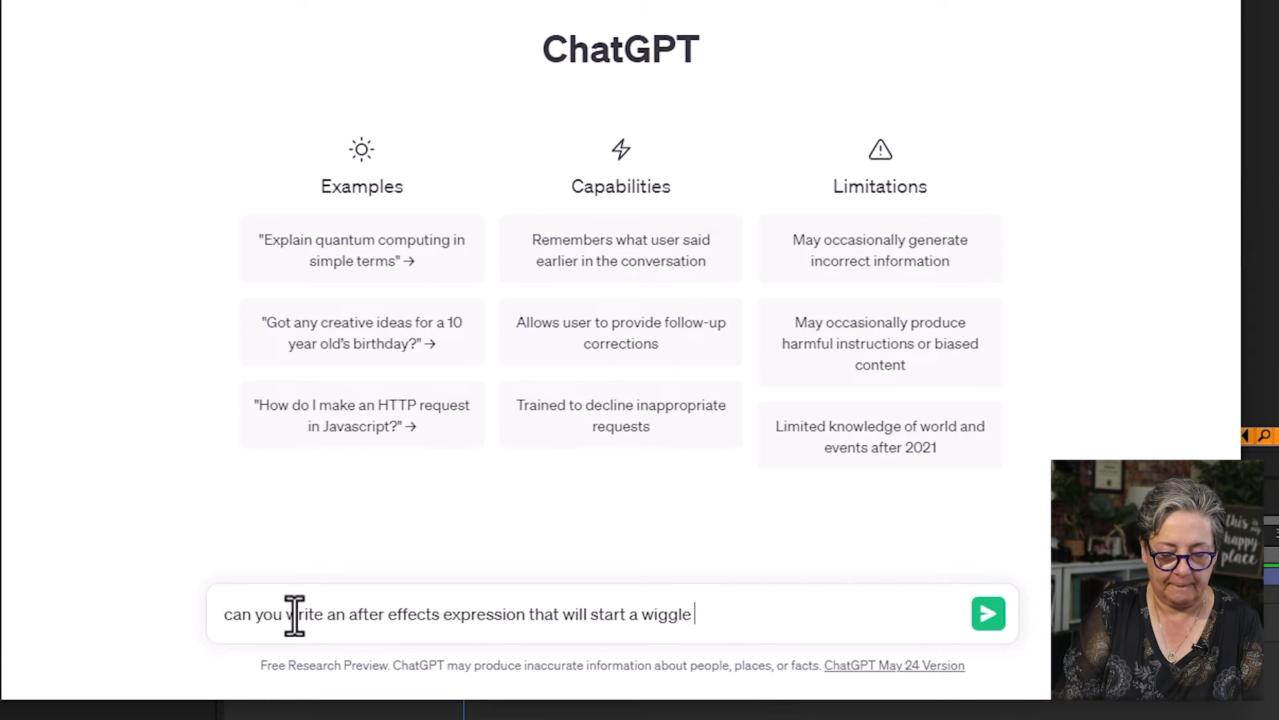
type("at 2 seconds an")
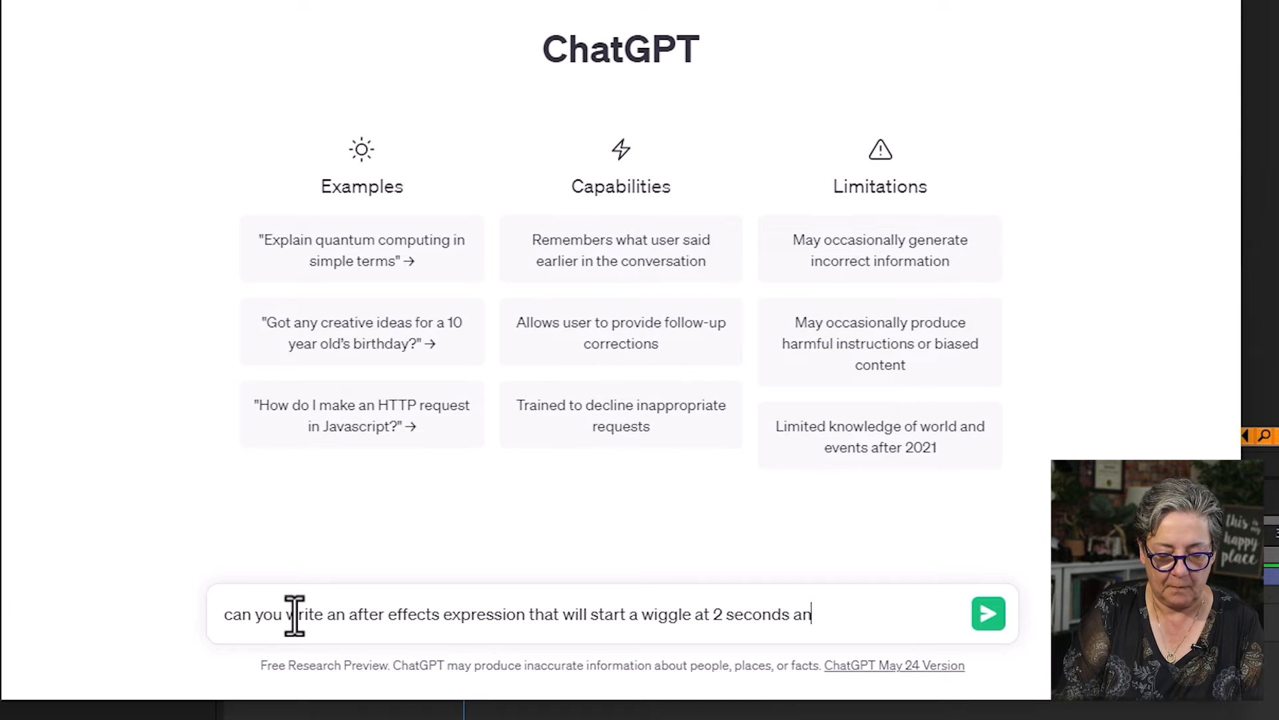
type("d end it at 5")
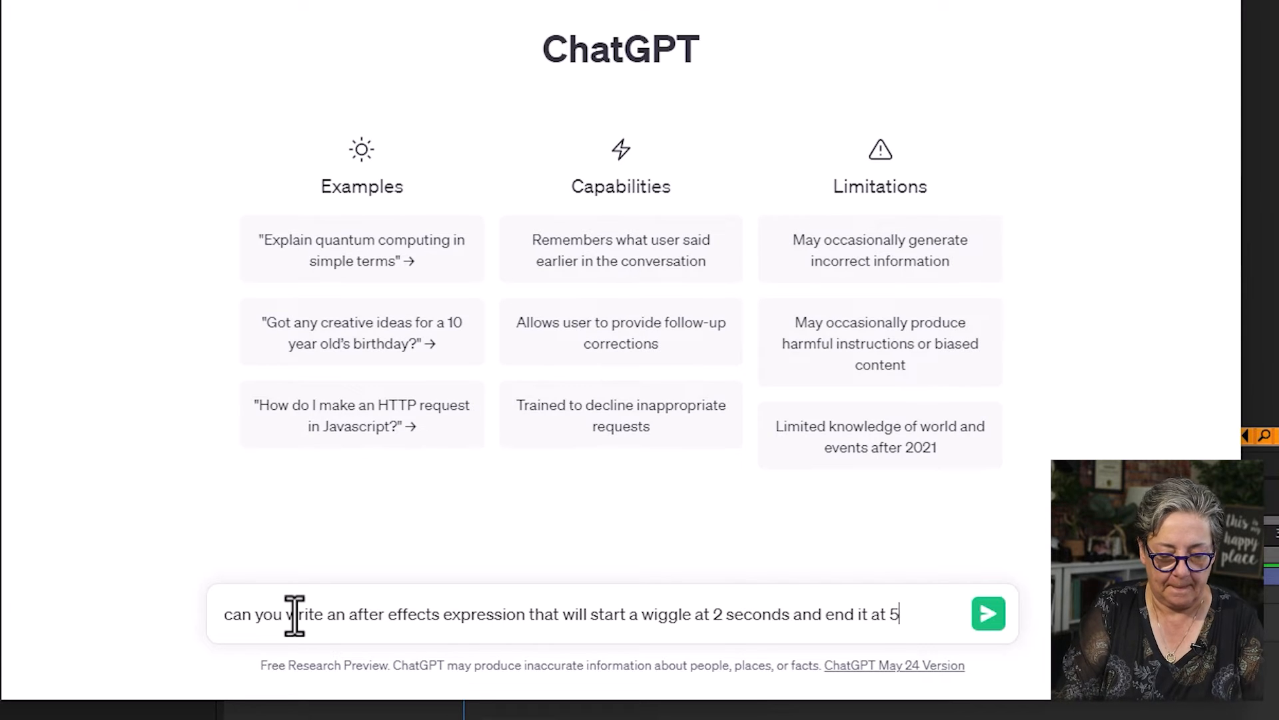
type(" secinds?")
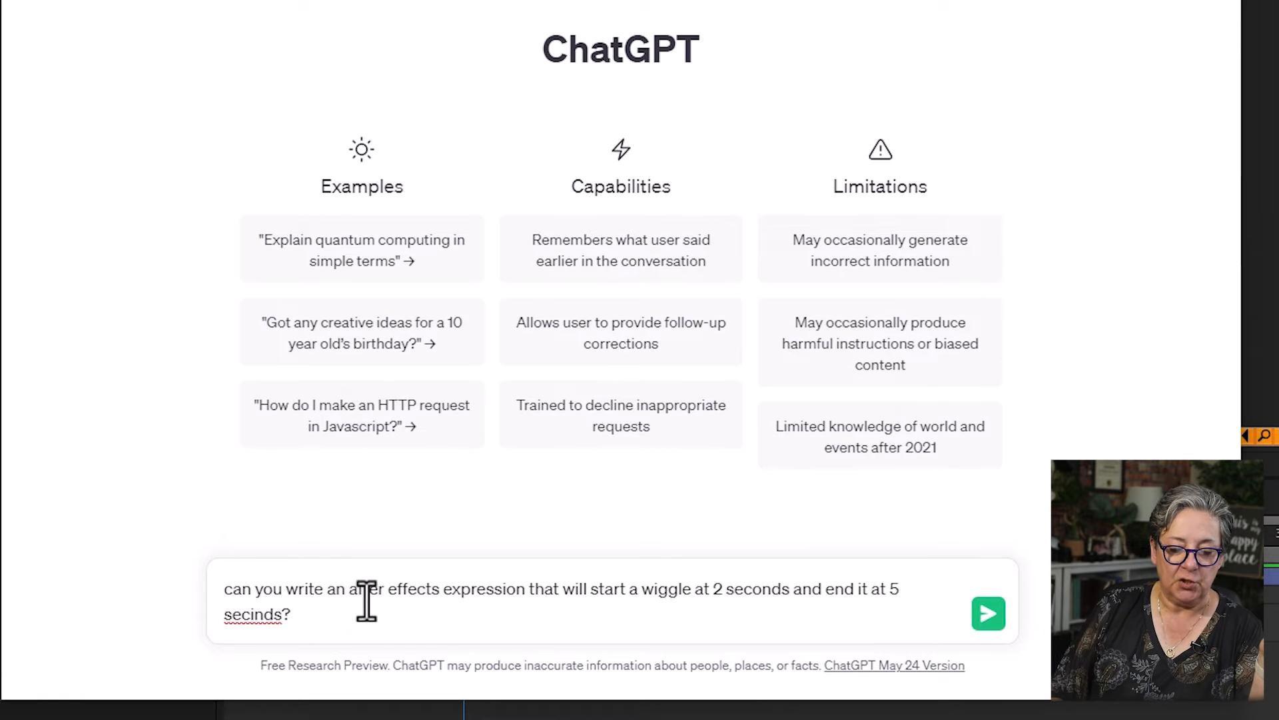
right_click(250, 614)
left_click(333, 347)
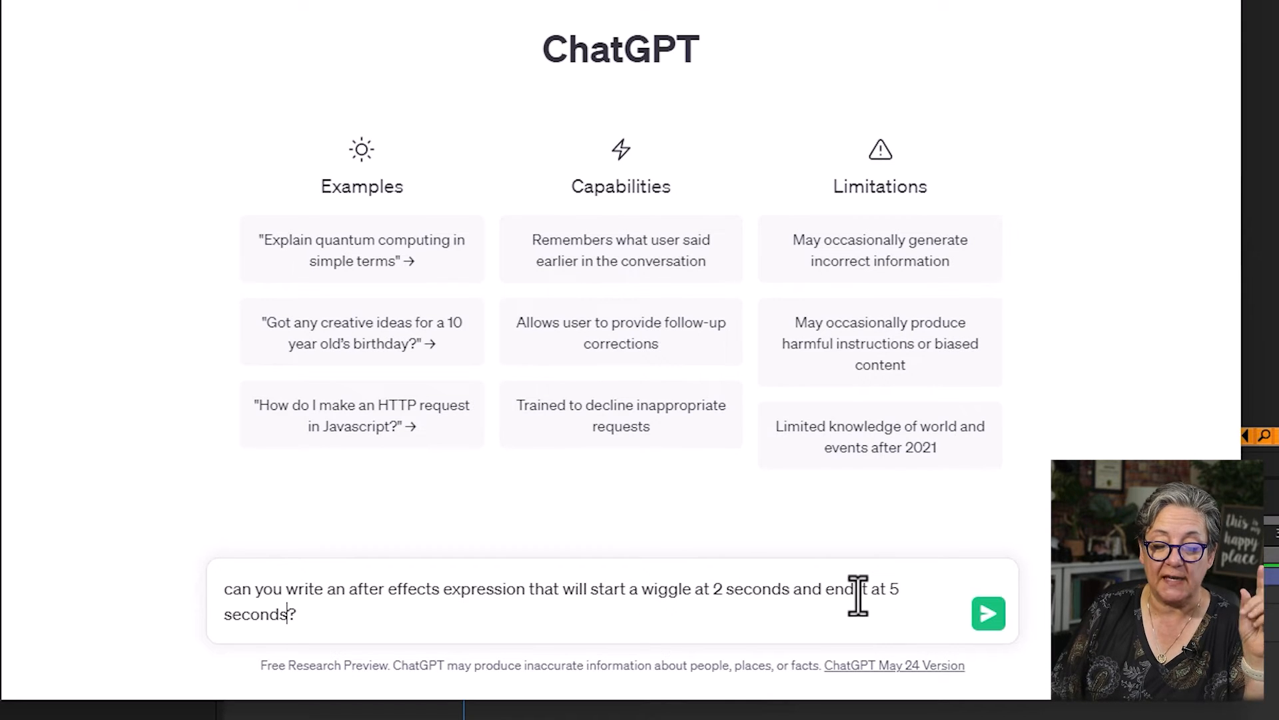
left_click(989, 613)
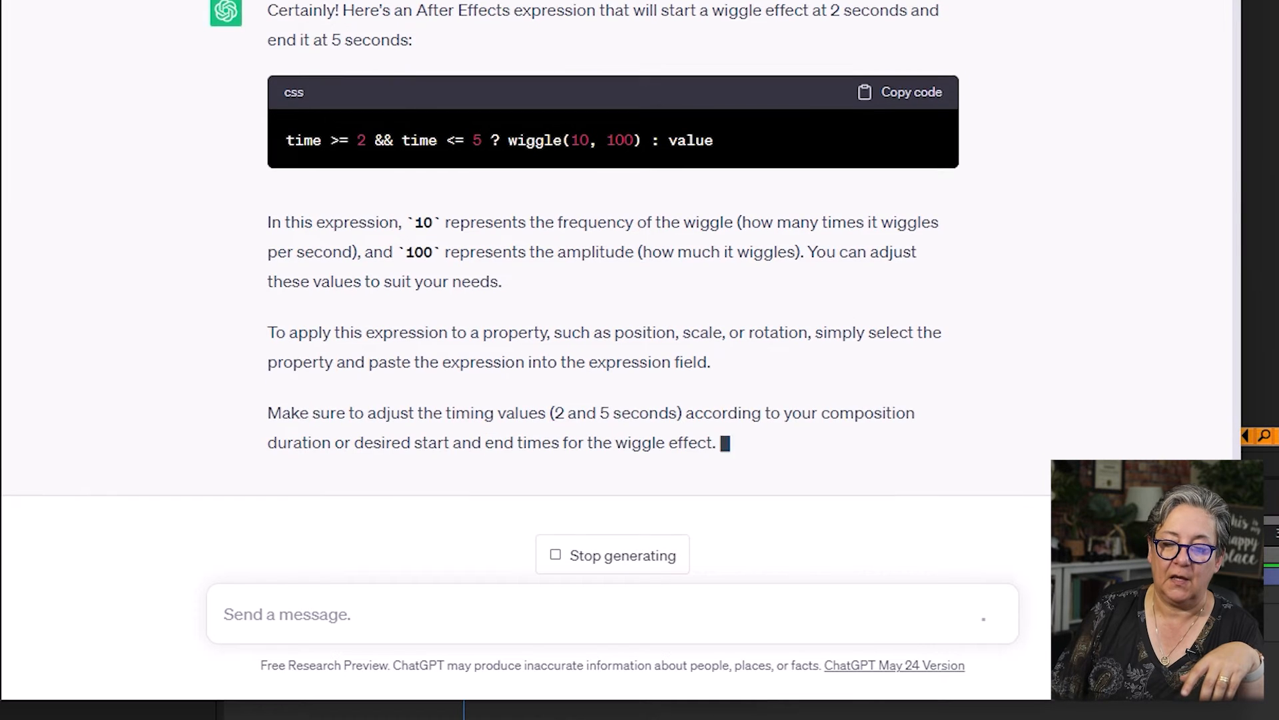
- Copy ChatGPT's code into After Effects as the circle's Position expression: time >= 2 && time <= 5 ? wiggle(10, 100) : value
scroll(1085, 200, "up", 2)
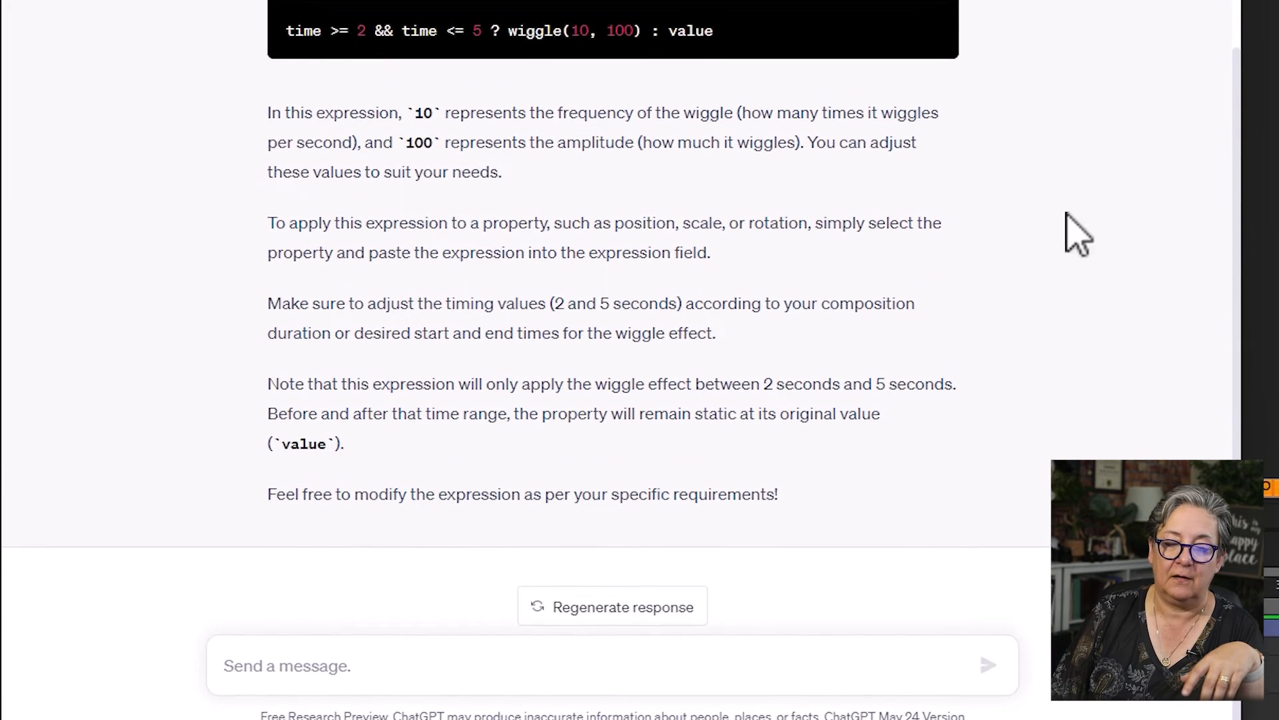
left_click(933, 59)
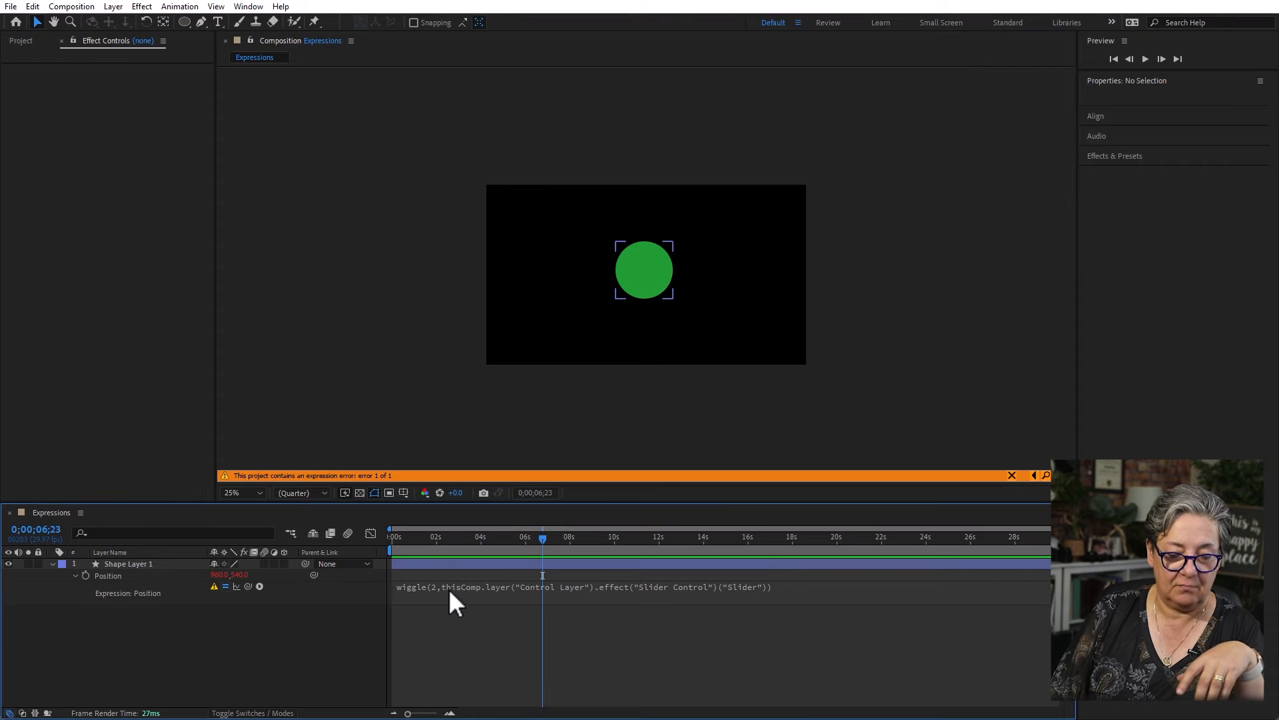
left_click(460, 586)
key("ctrl+v")
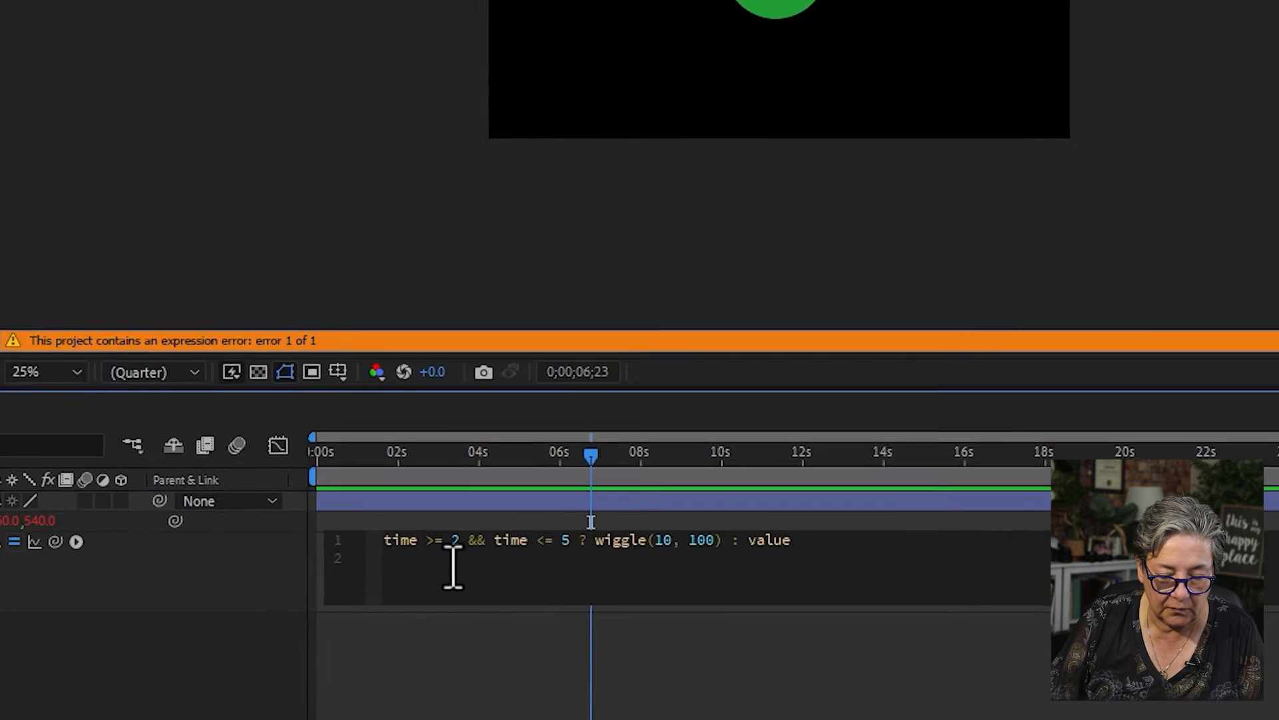
left_click(659, 678)
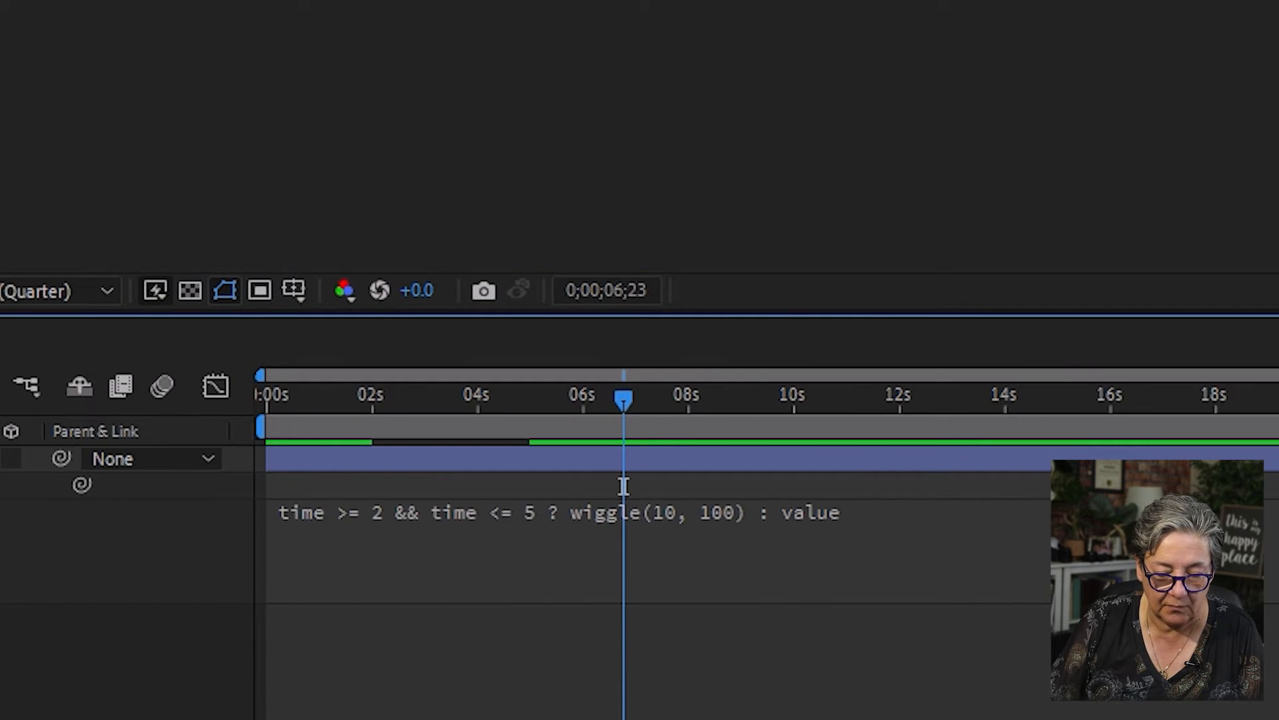
- Play the composition from the start to about 0;00;09;01 to review the timed wiggle
left_click_drag(422, 405, 34, 391)
key("space")
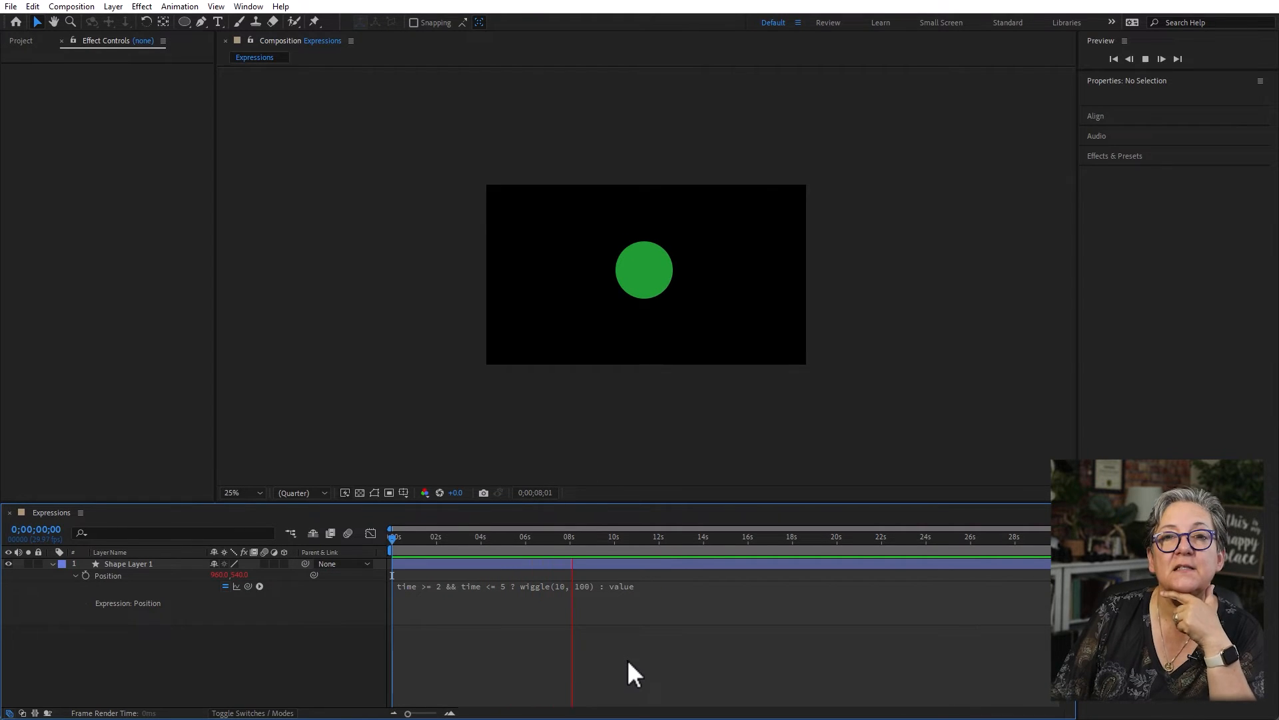
key("space")
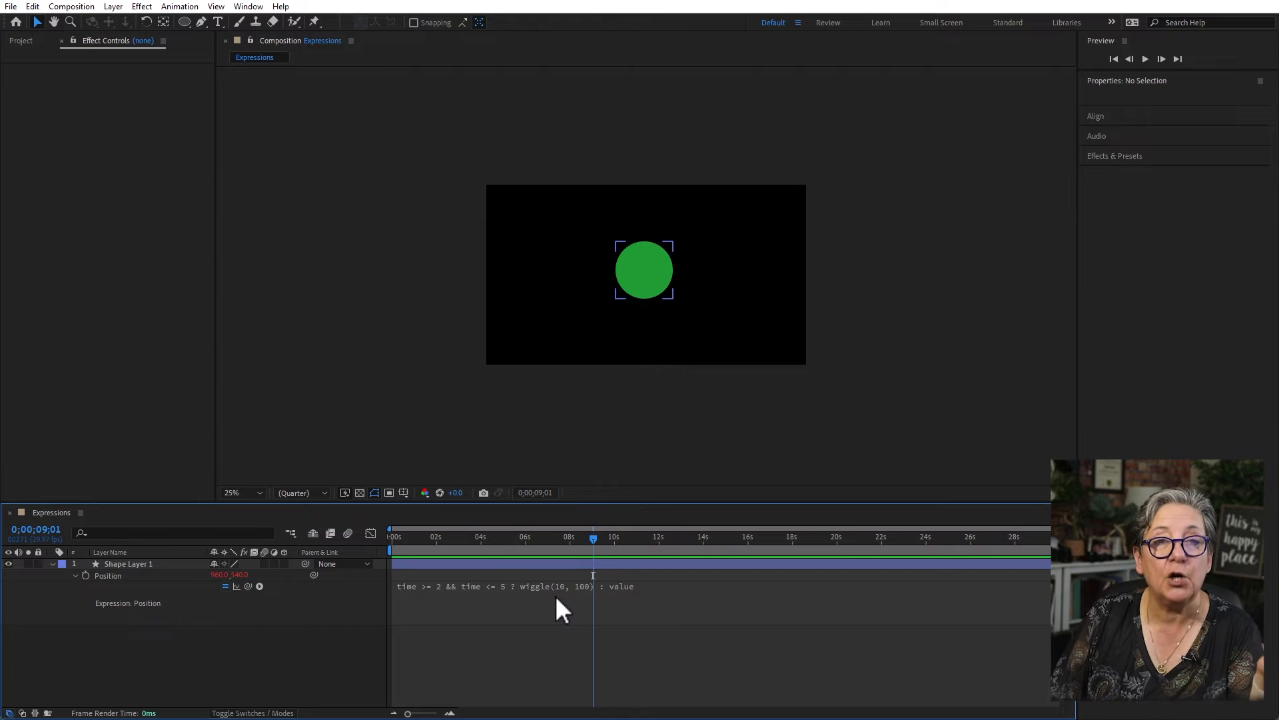
- Change the wiggle values in the Position expression to frequency 2 and amplitude 300
left_click(562, 586)
left_click(582, 585)
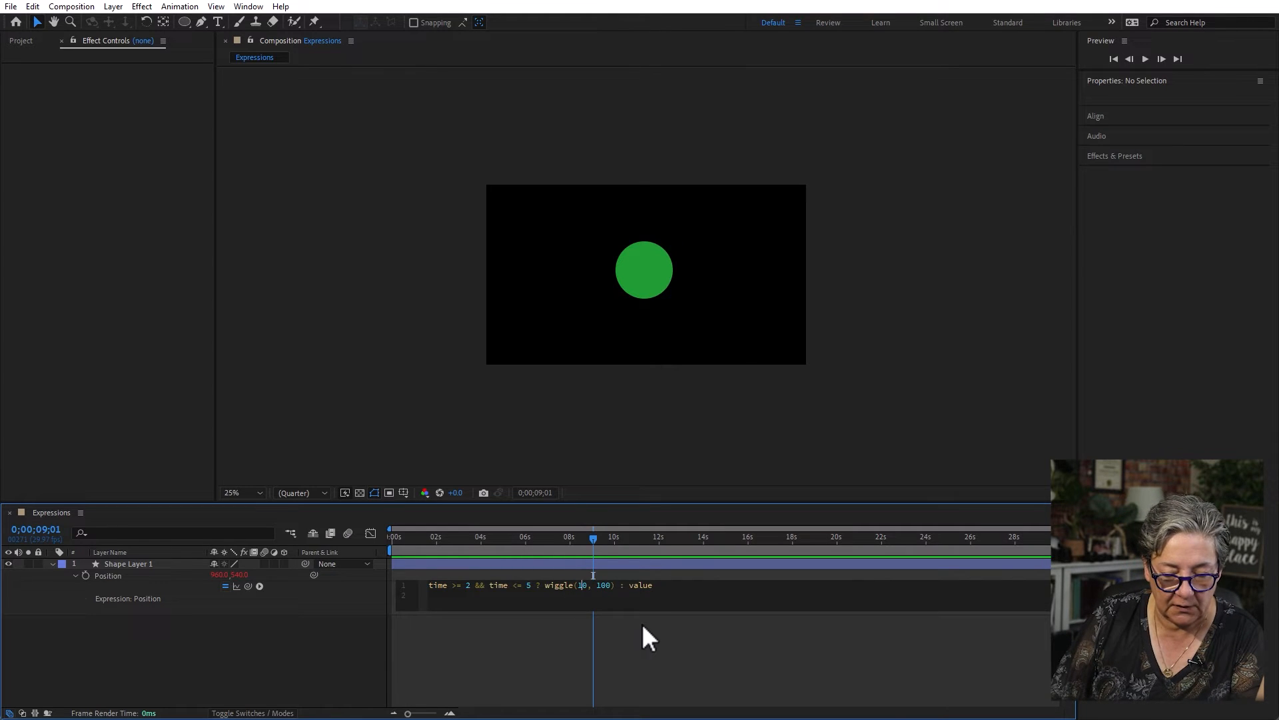
key("BackSpace")
key("BackSpace")
type("2")
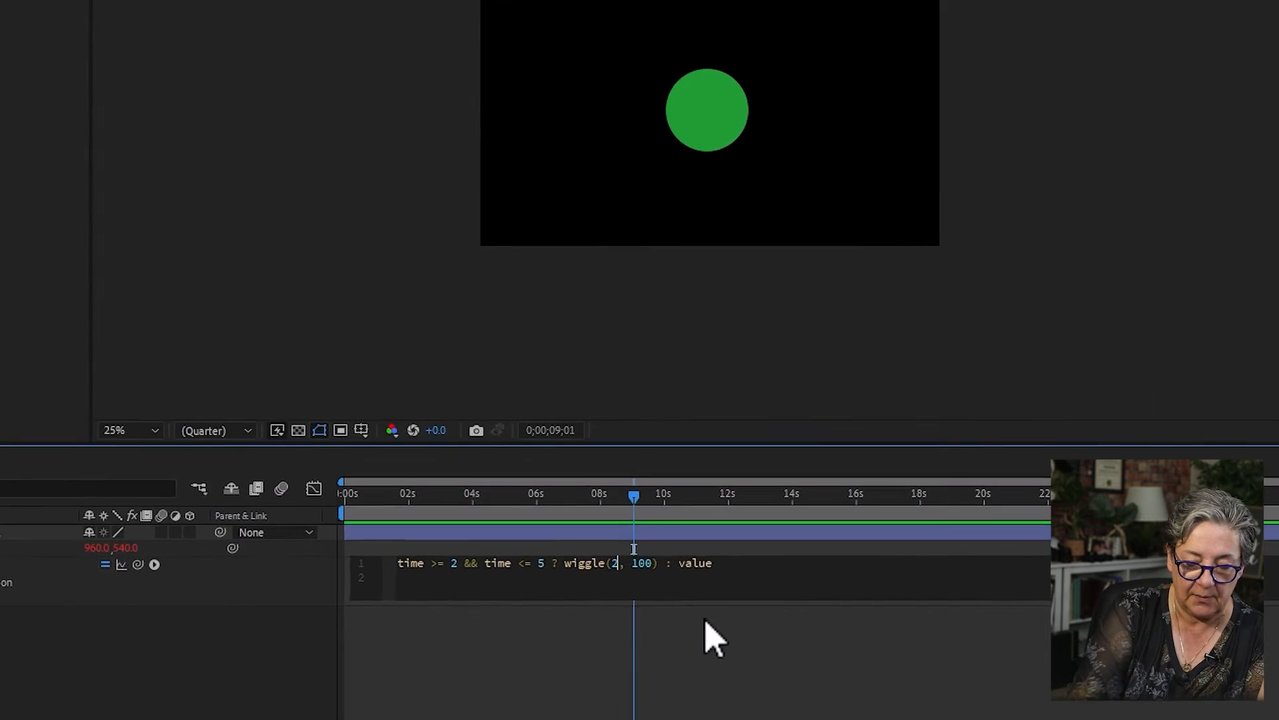
left_click(667, 548)
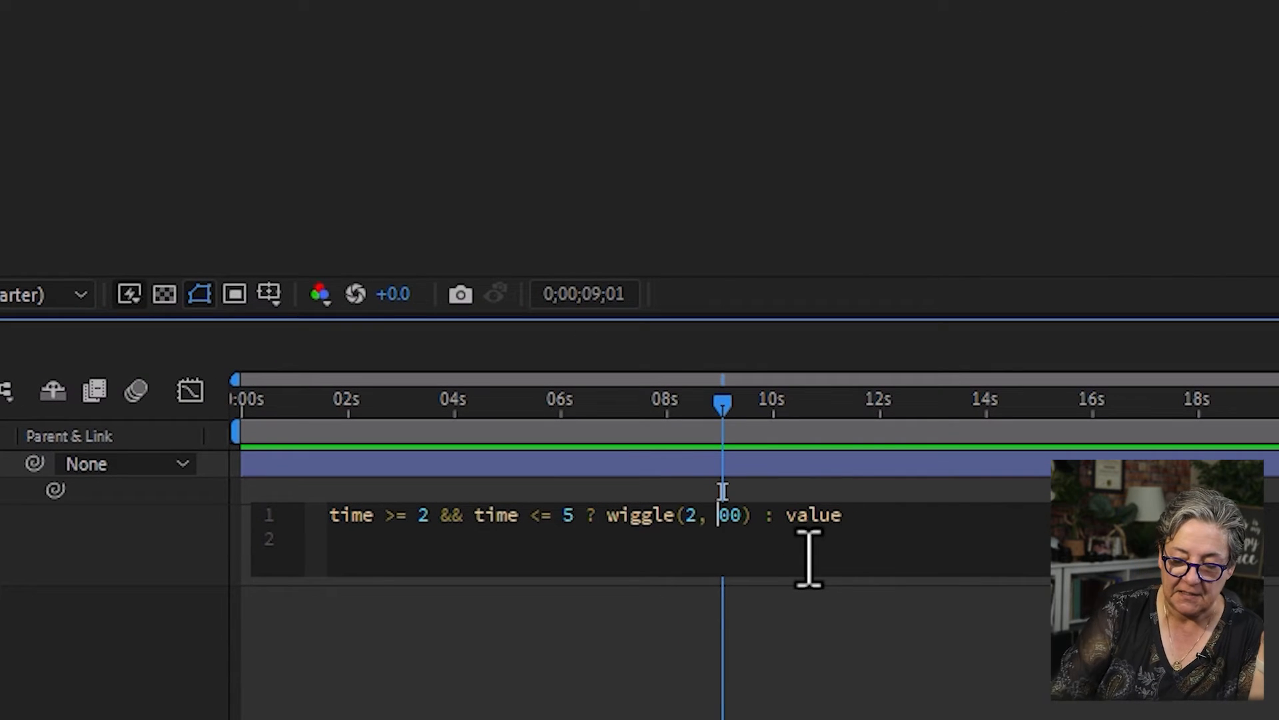
key("BackSpace")
type("3")
left_click(910, 700)
- Preview the slower, larger wiggle from the start of the timeline to about 0;00;06;26
left_click(543, 401)
key("space")
left_click(243, 402)
key("space")
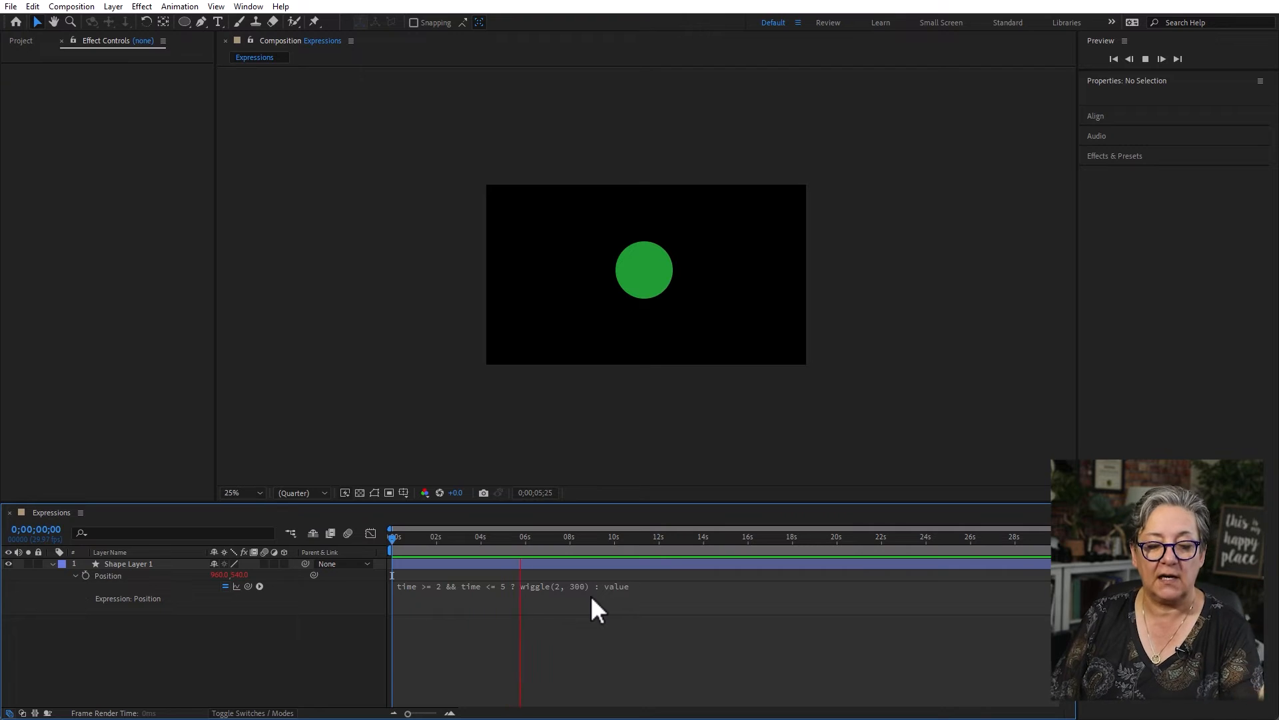
key("space")
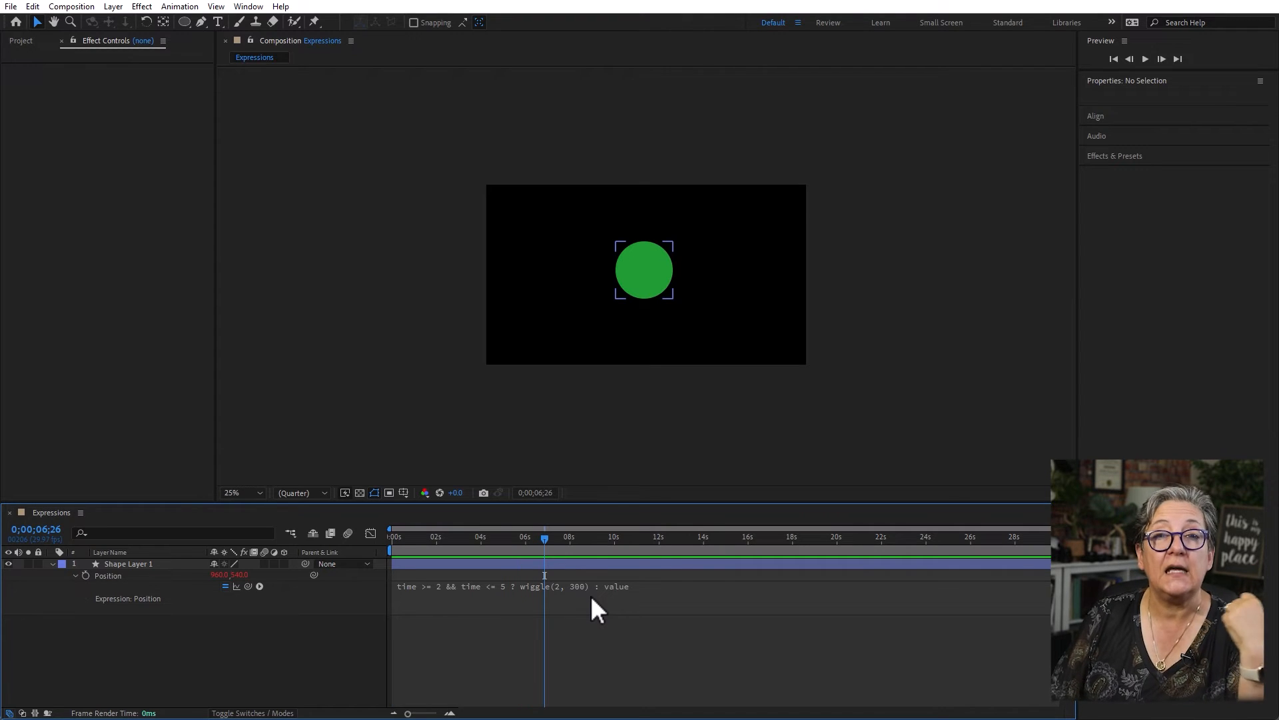
left_click(487, 642)
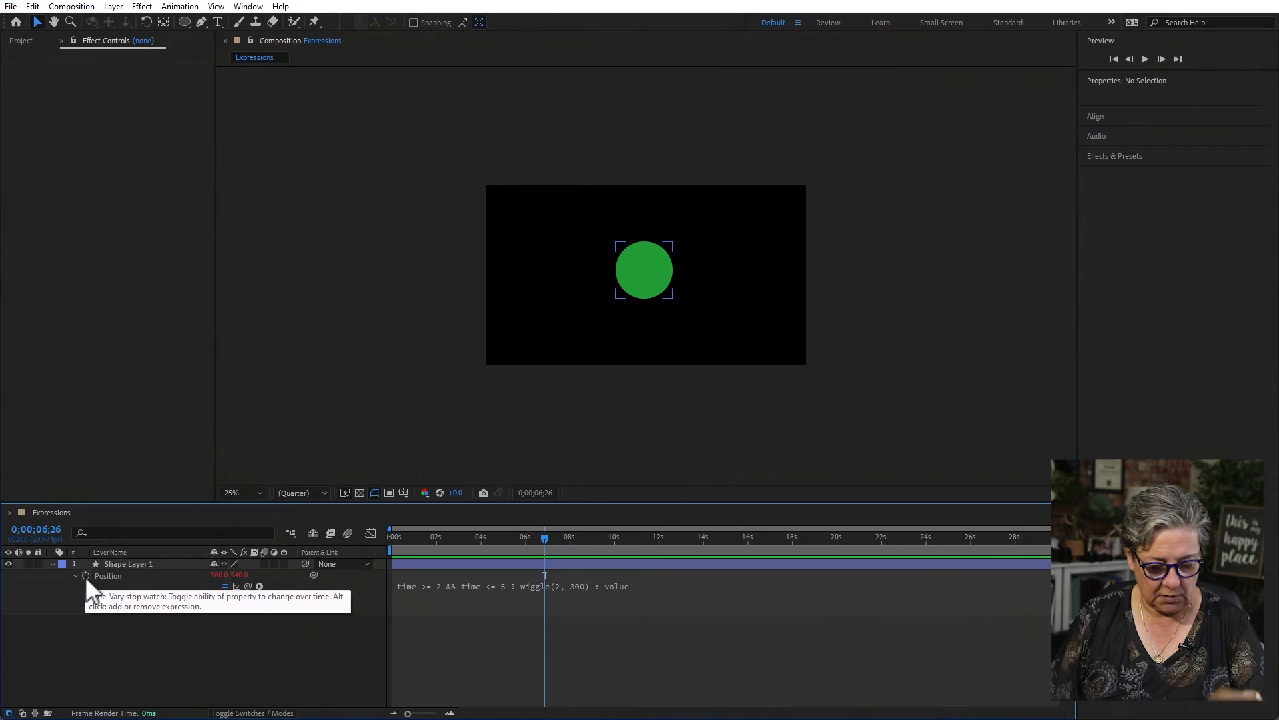
- Remove the circle's Position expression, move the circle to the frame's left side, and keyframe Position at 244, 524 at 0;00;00;00
left_click(86, 576)
left_click(185, 657)
key("Home")
left_click_drag(612, 287, 493, 284)
left_click(88, 577)
left_click(86, 576)
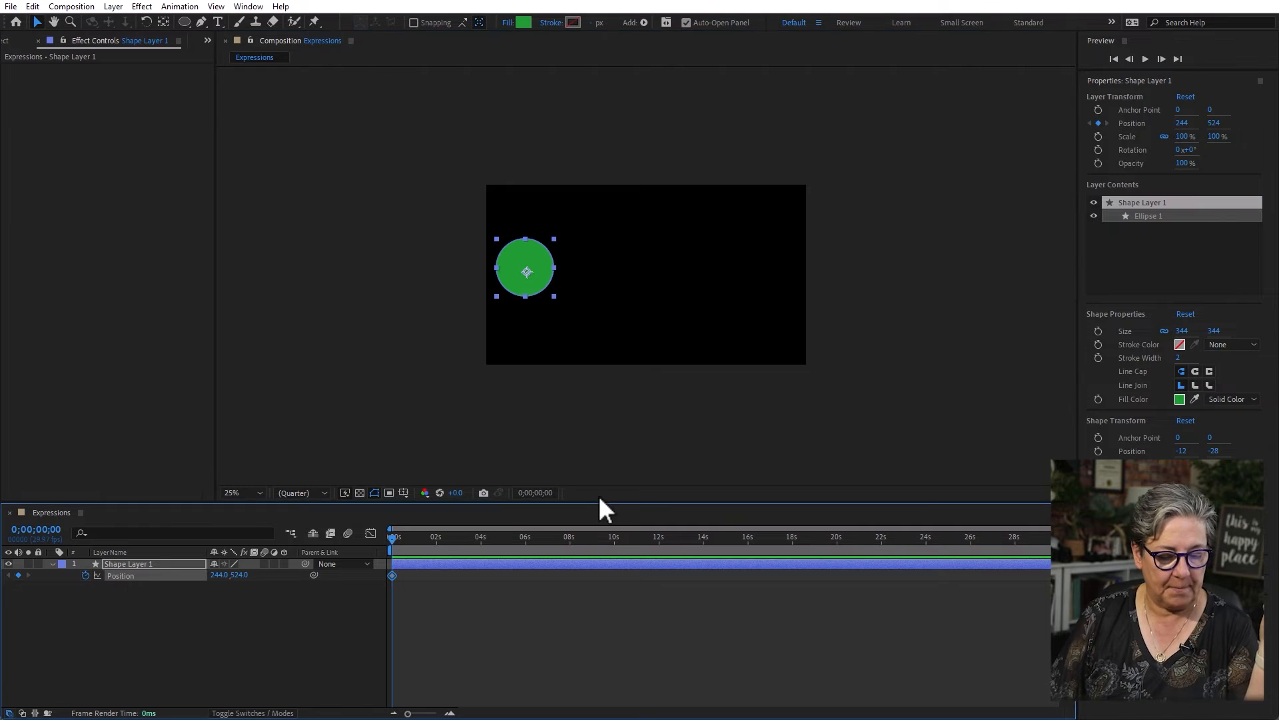
- Keyframe the circle's Position at 1760, 524 at 0;00;02;06, and preview the movement across the frame
left_click(441, 537)
left_click_drag(545, 270, 807, 273)
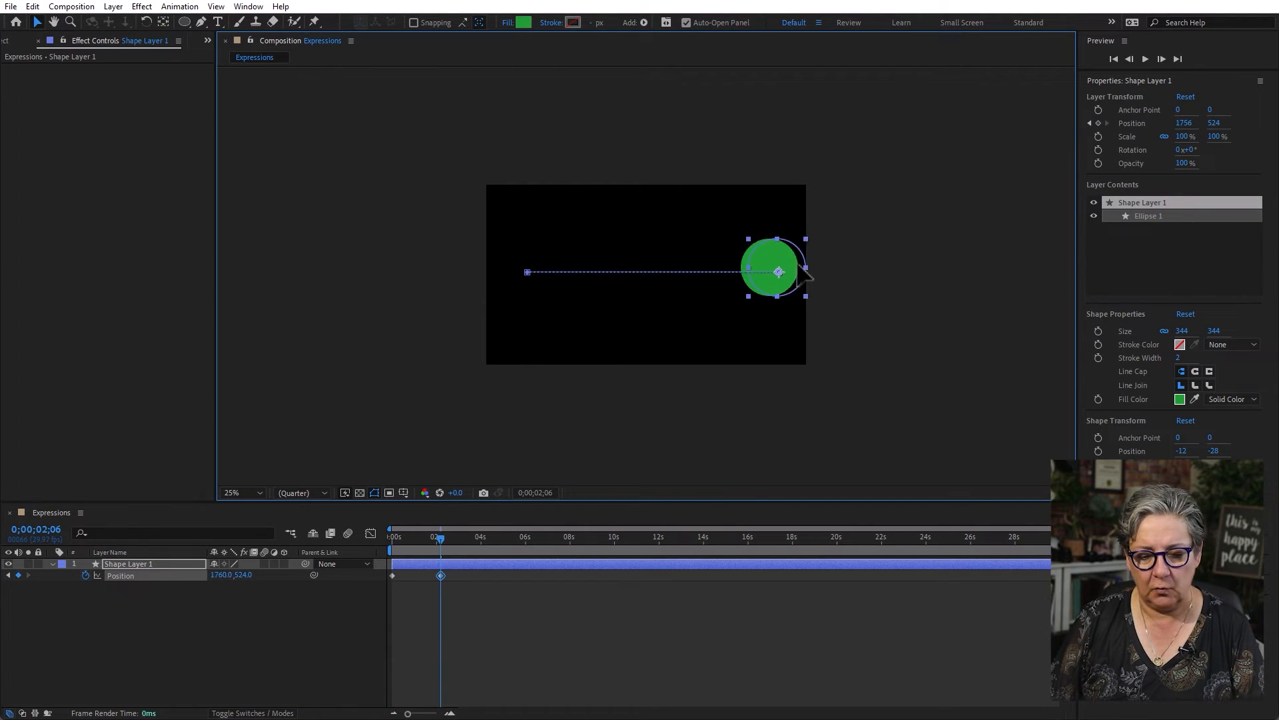
left_click(517, 662)
key("space")
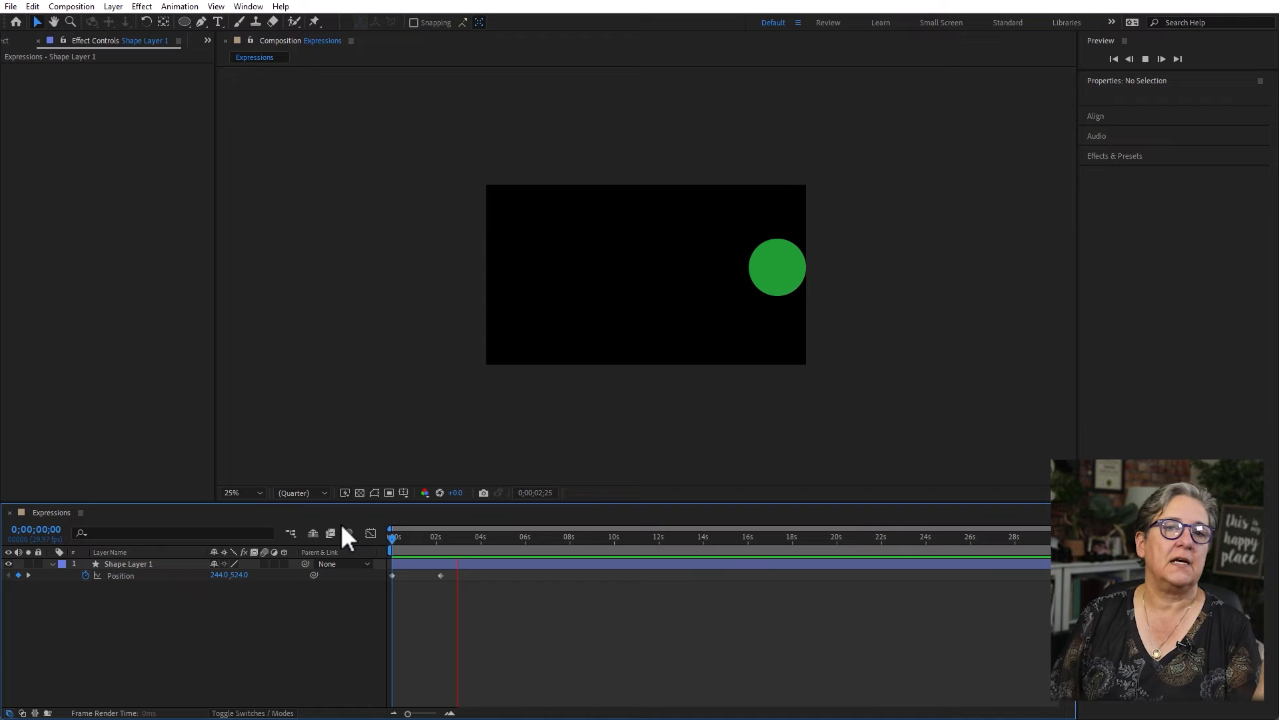
key("space")
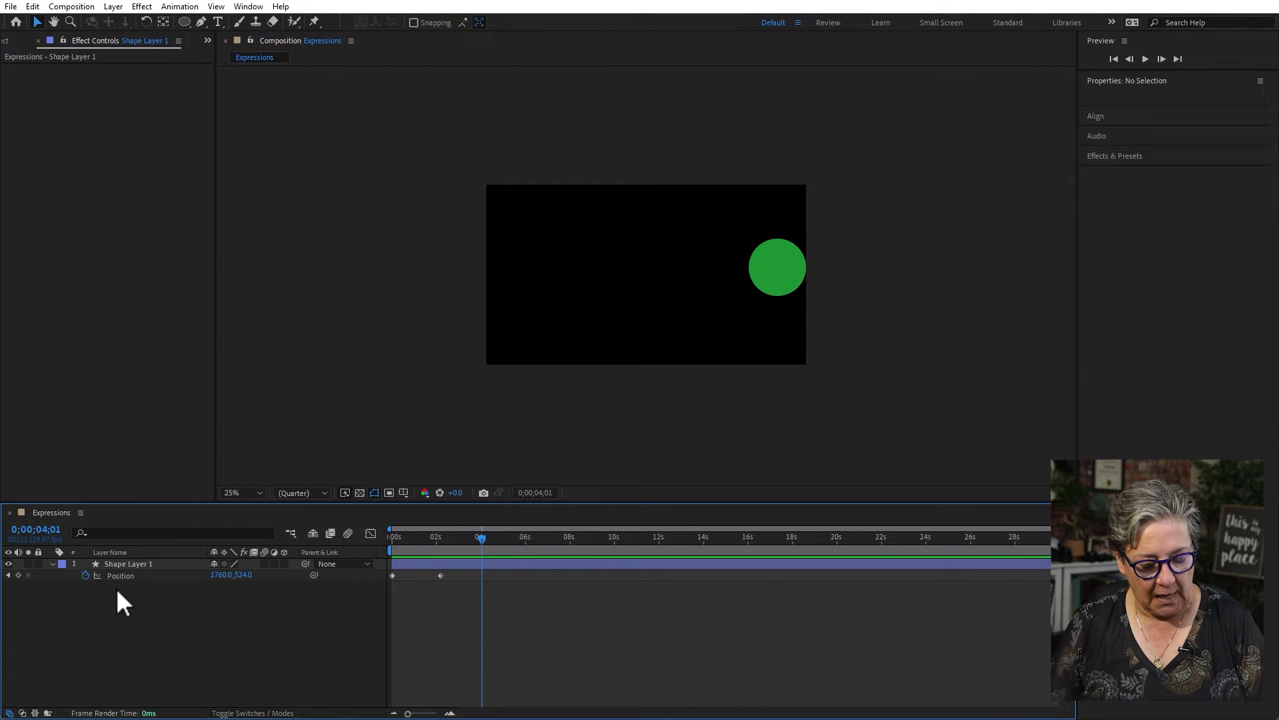
- Add the expression loopOut(type = "cycle", numKeyframes = 0) to the circle's Position from the Property expression language options
left_click(85, 574, "alt")
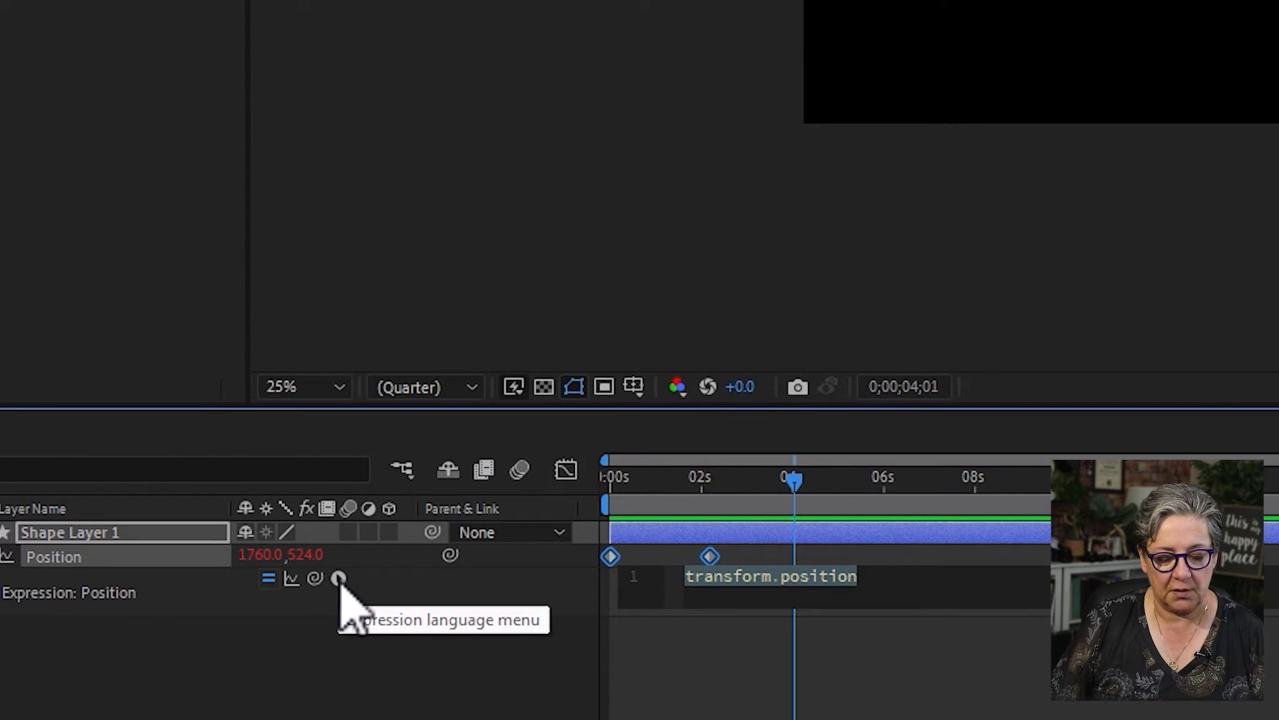
left_click(338, 578)
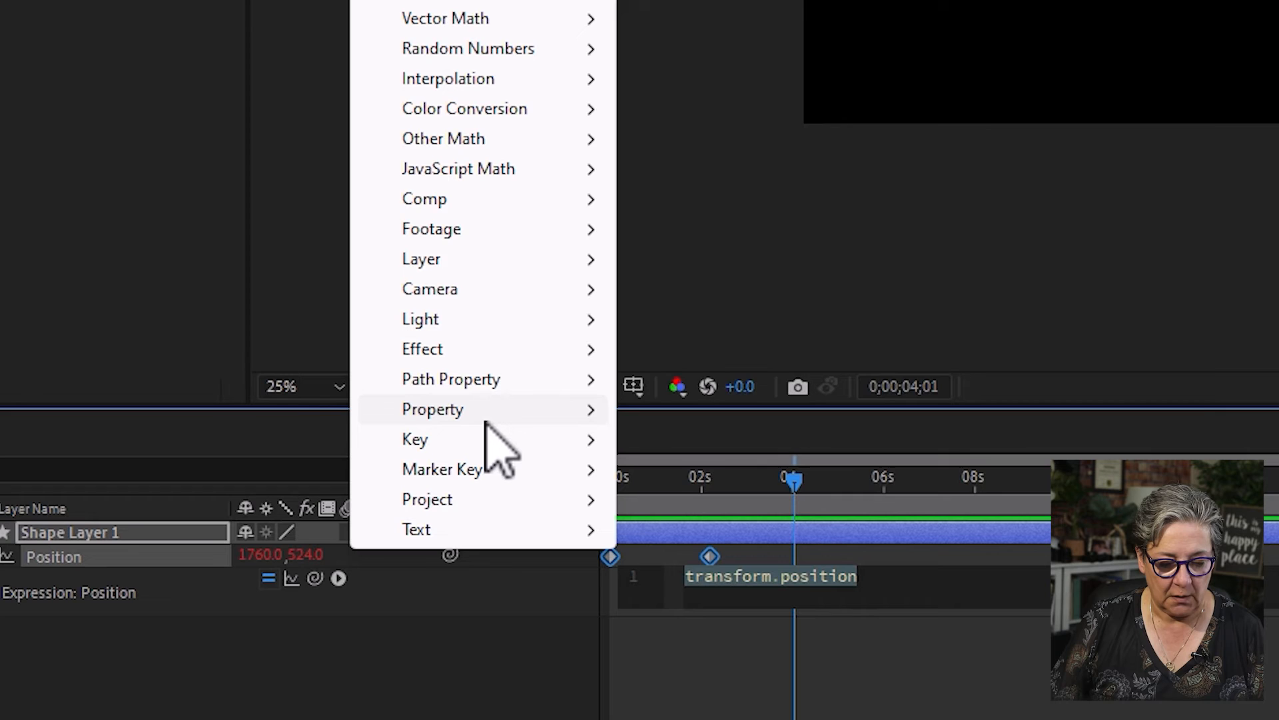
mouse_move(490, 416)
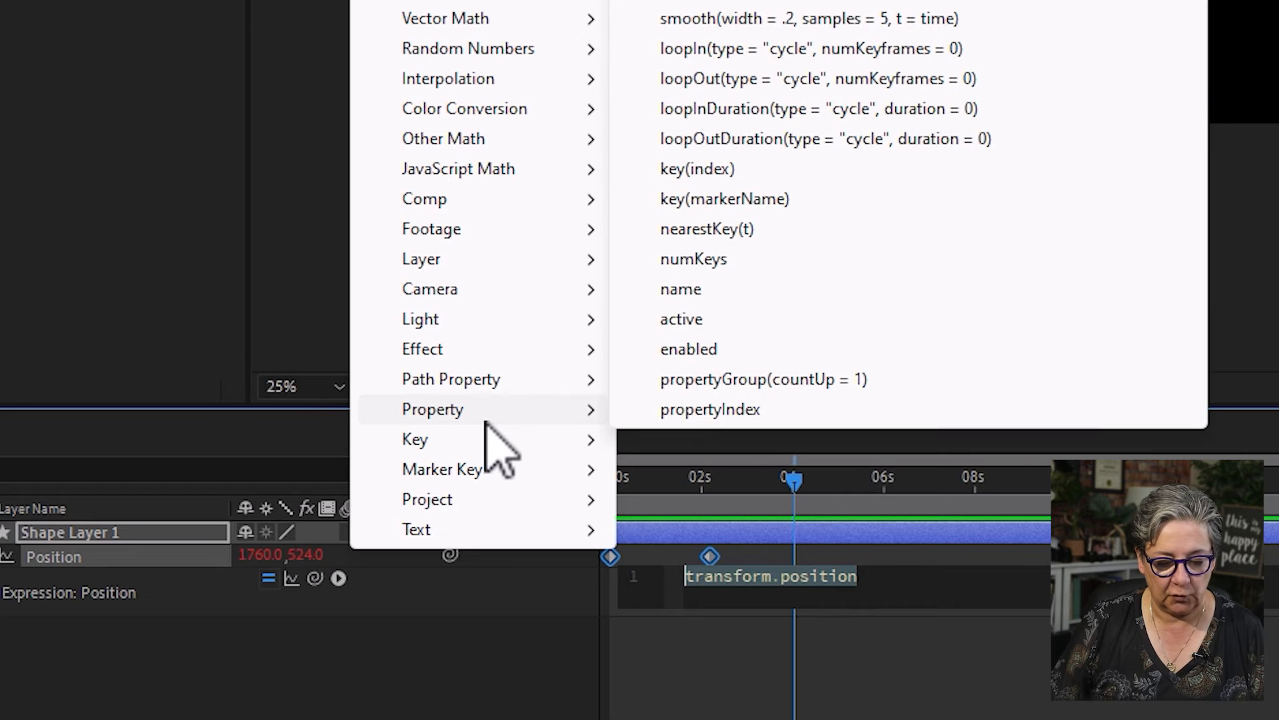
left_click(1003, 80)
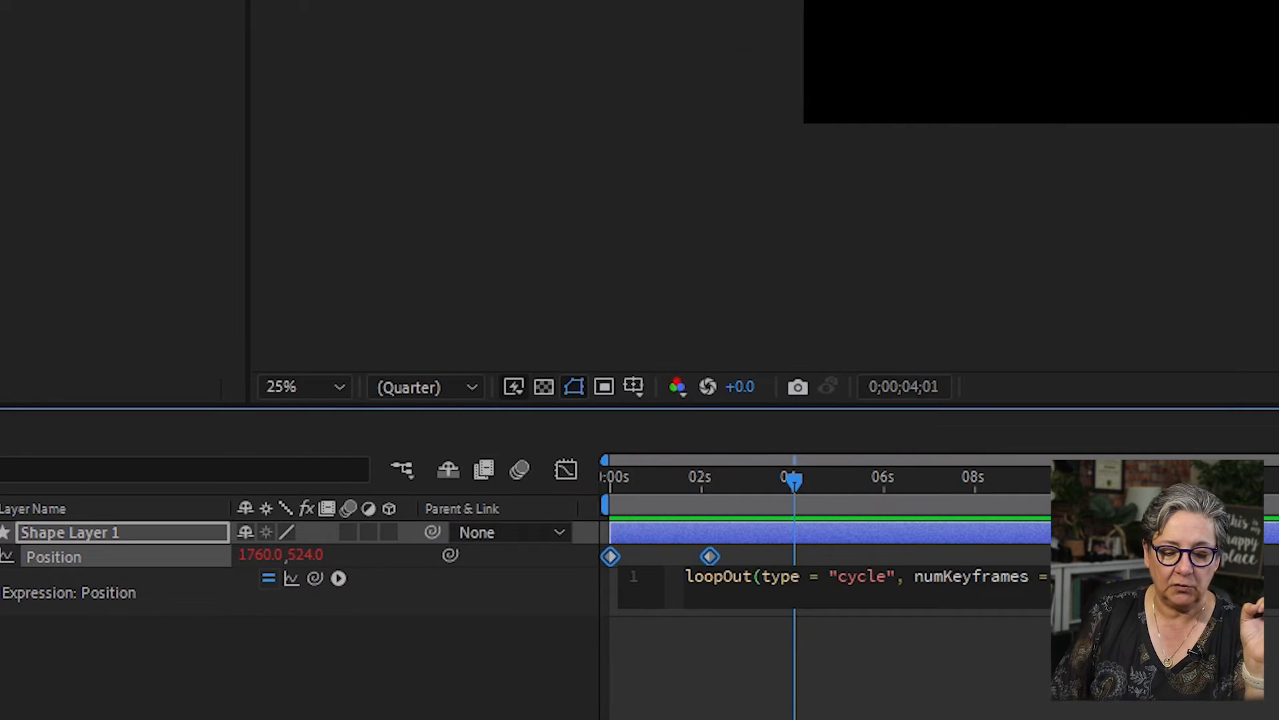
left_click(800, 657)
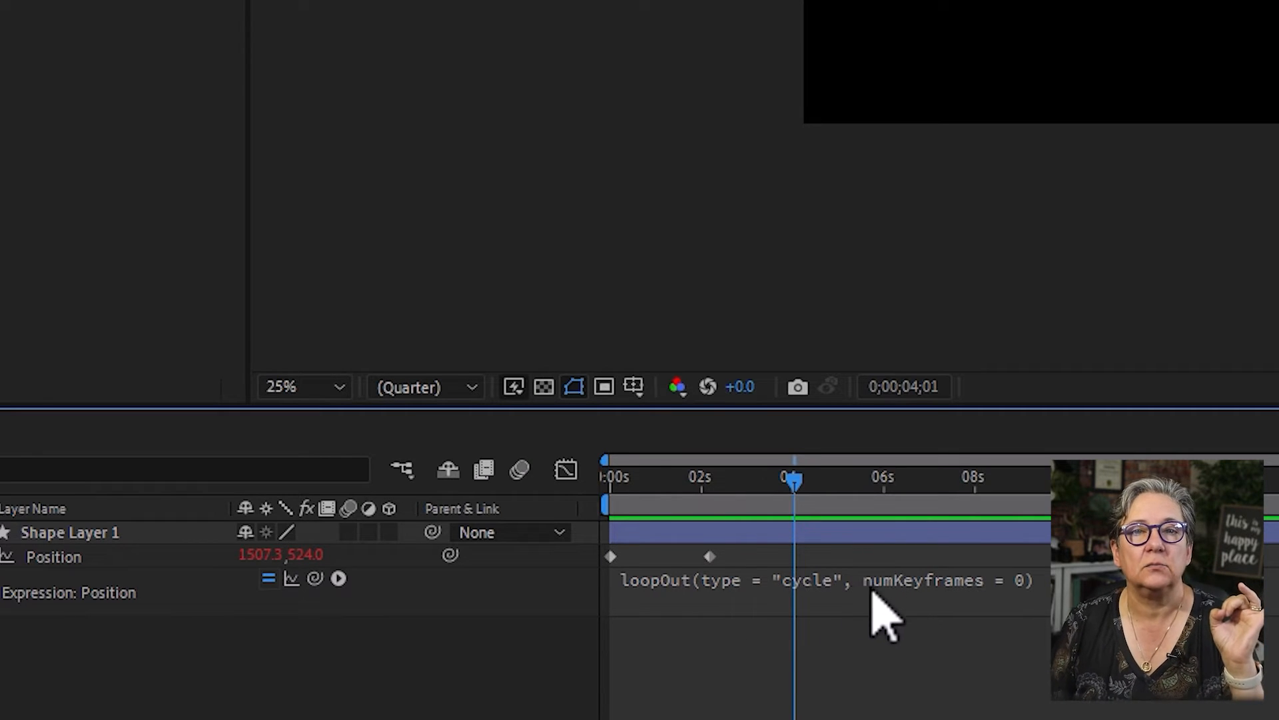
- Preview the loop from the start and move the second Position keyframe earlier, to about 1.2 seconds
key("Home")
key("space")
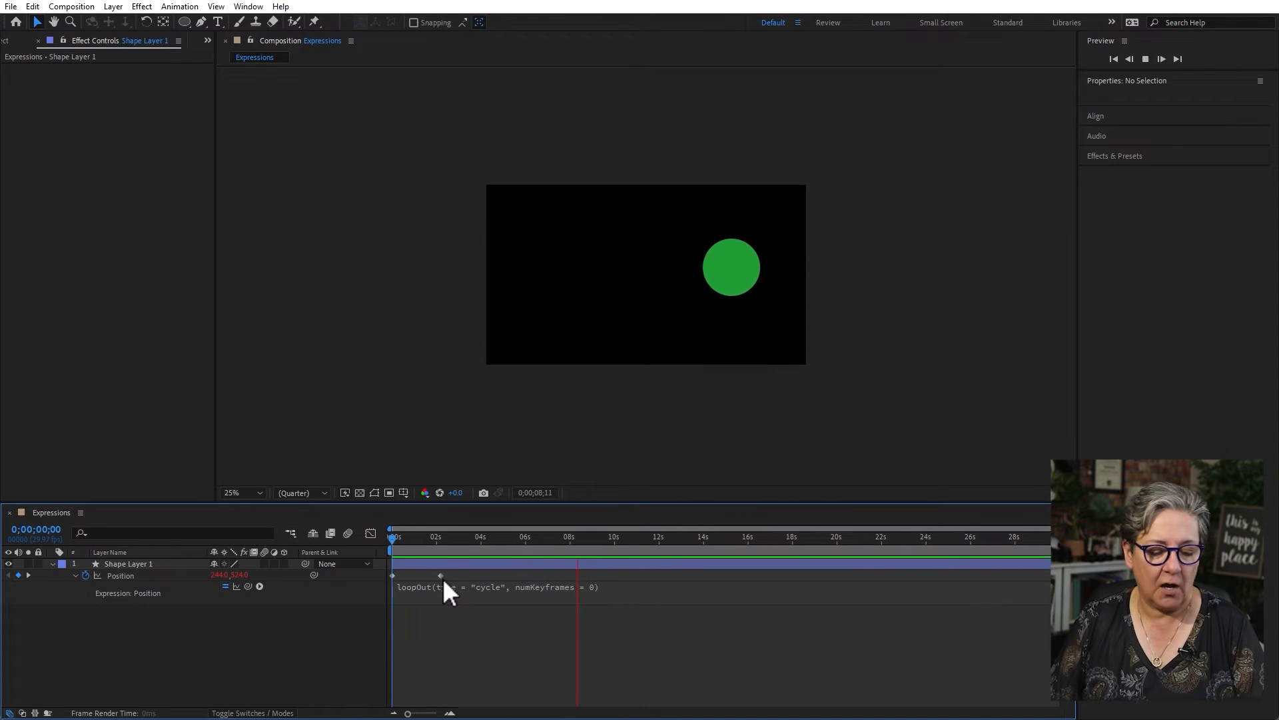
left_click_drag(439, 575, 410, 575)
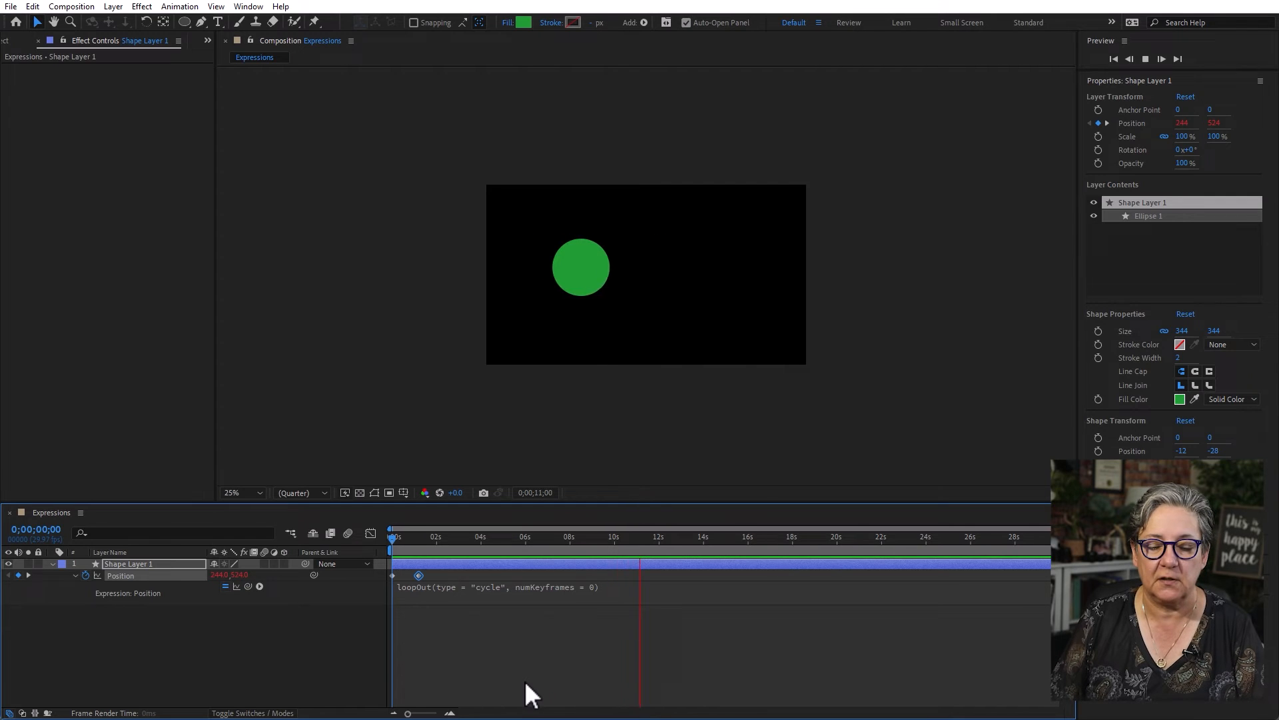
key("space")
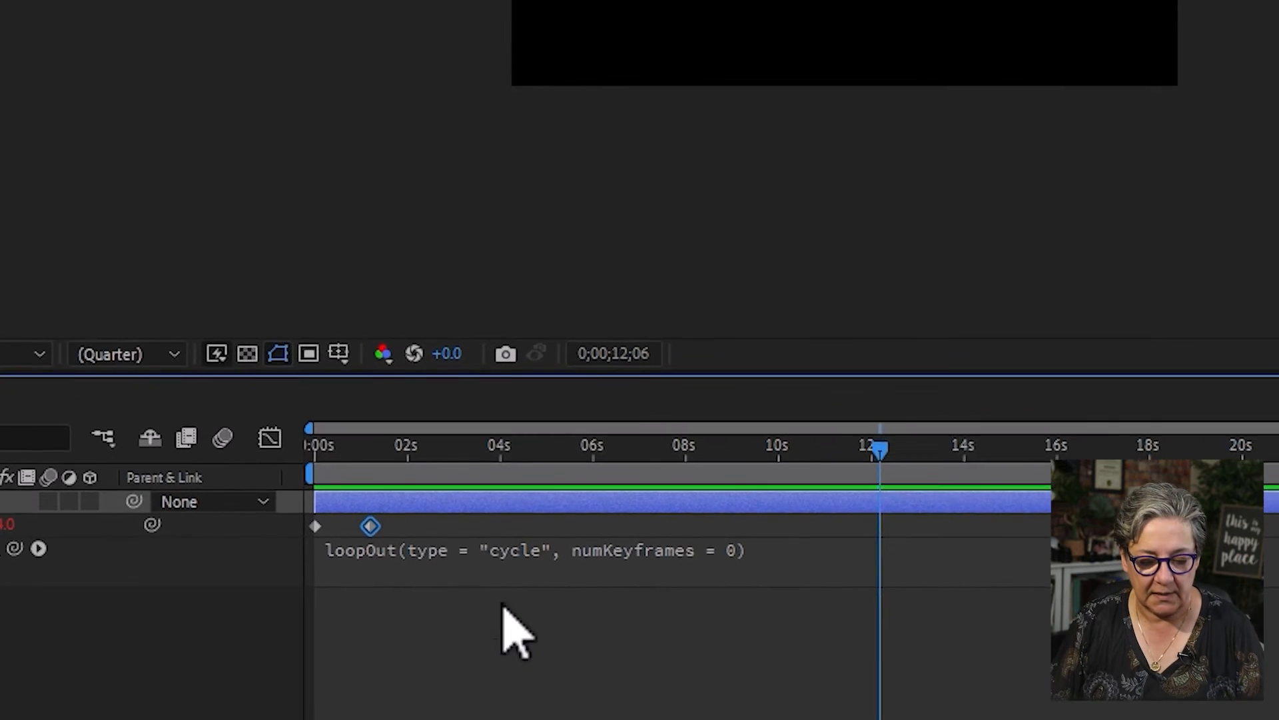
- Change the loop type in the circle's Position expression to "pingpong" and preview the animation from the start
left_click(514, 541)
double_click(584, 536)
type("pingpong")
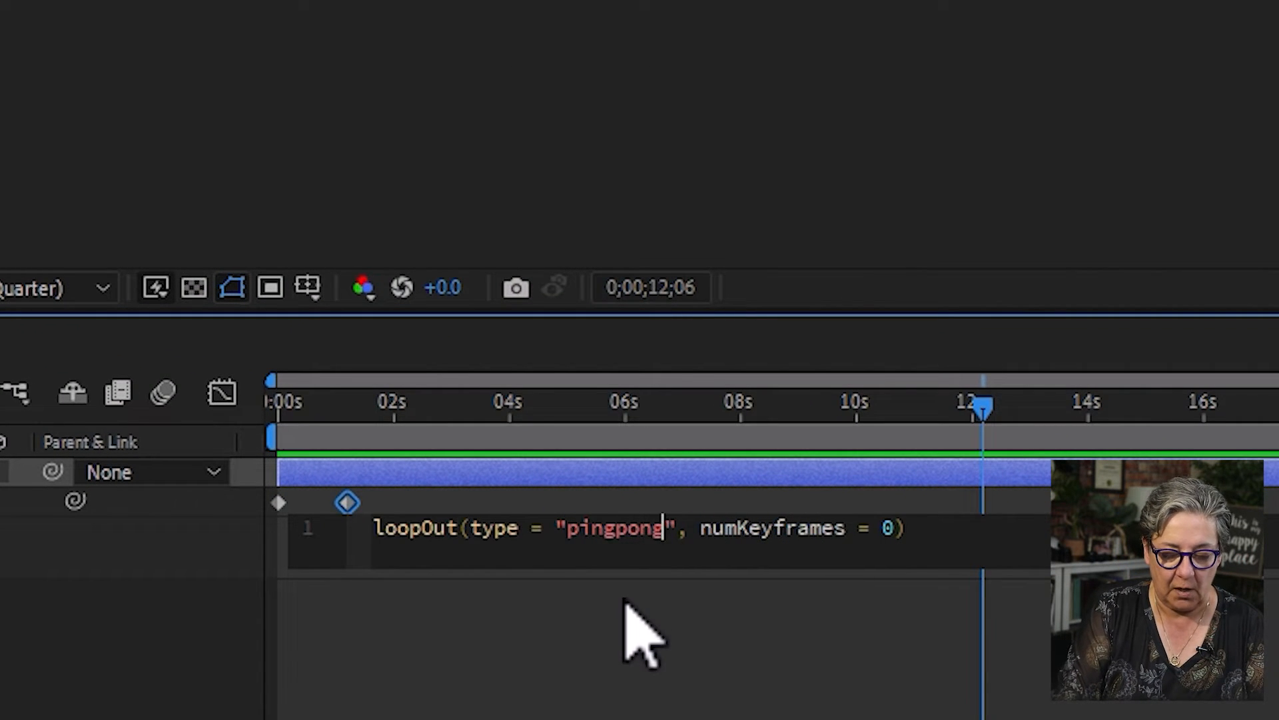
left_click(624, 601)
left_click_drag(470, 412, 7, 407)
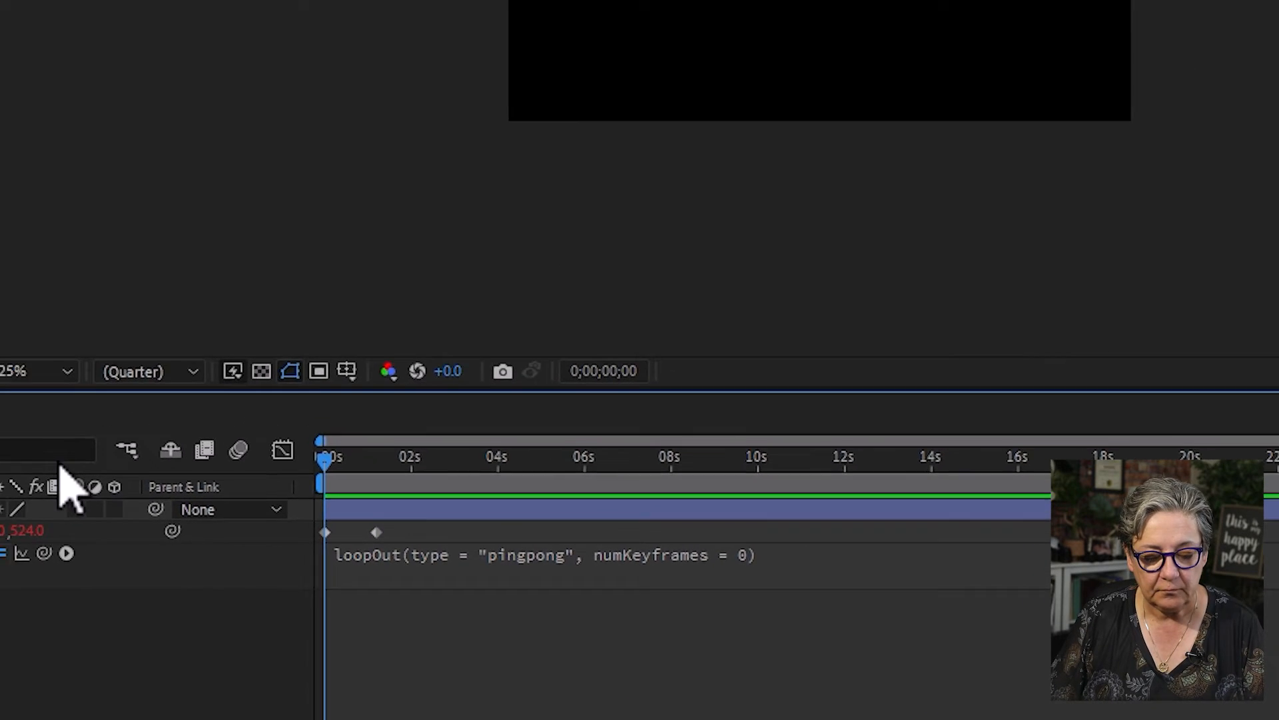
key("space")
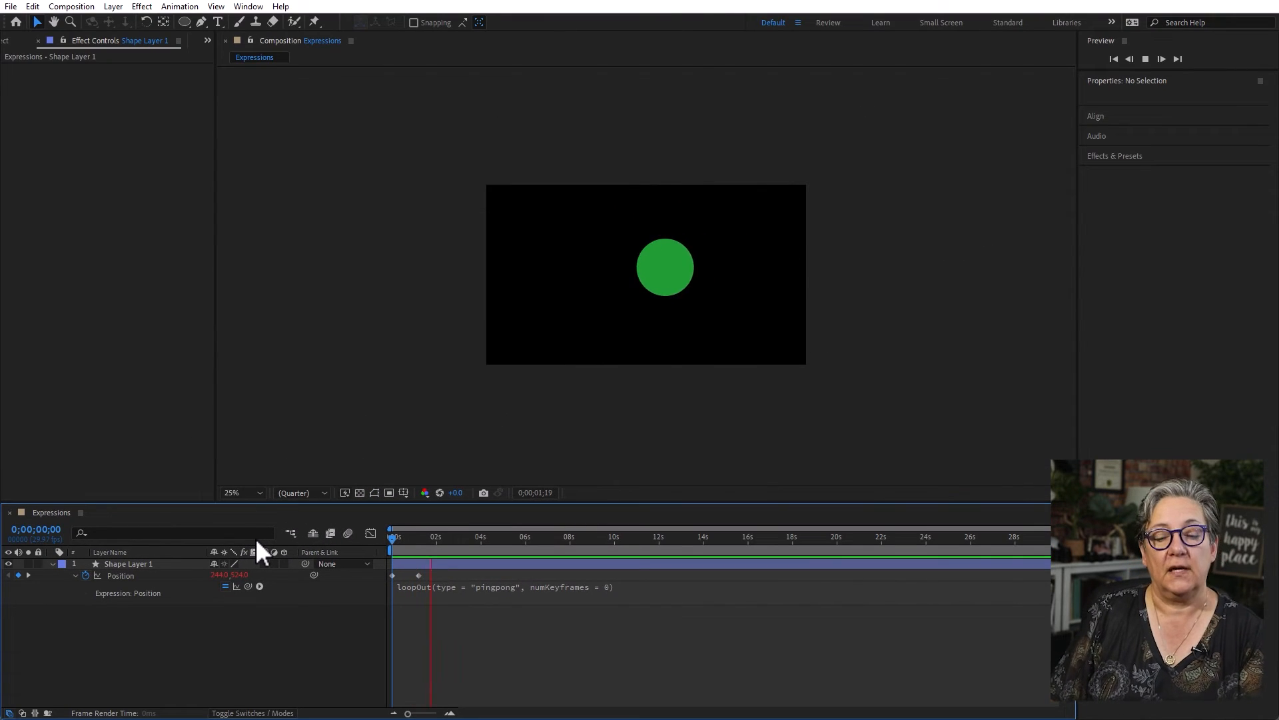
- Apply Easy Ease to both of the circle's Position keyframes
left_click(134, 575)
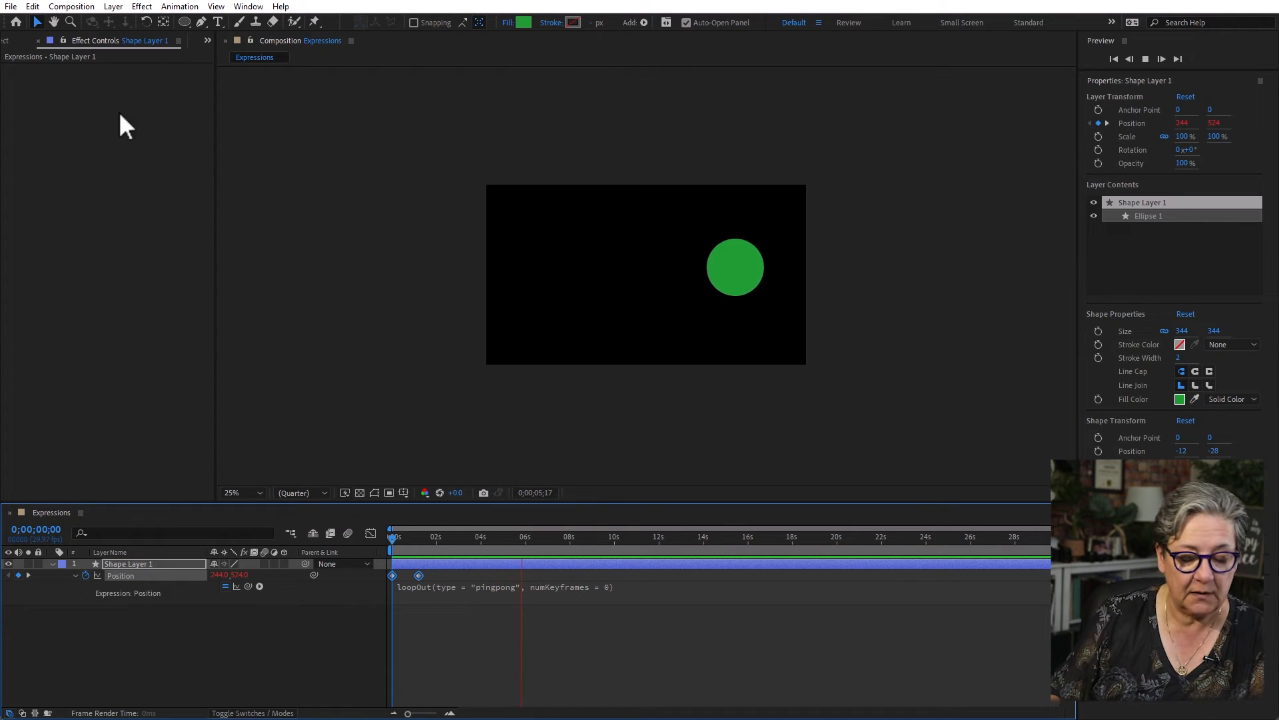
left_click(194, 6)
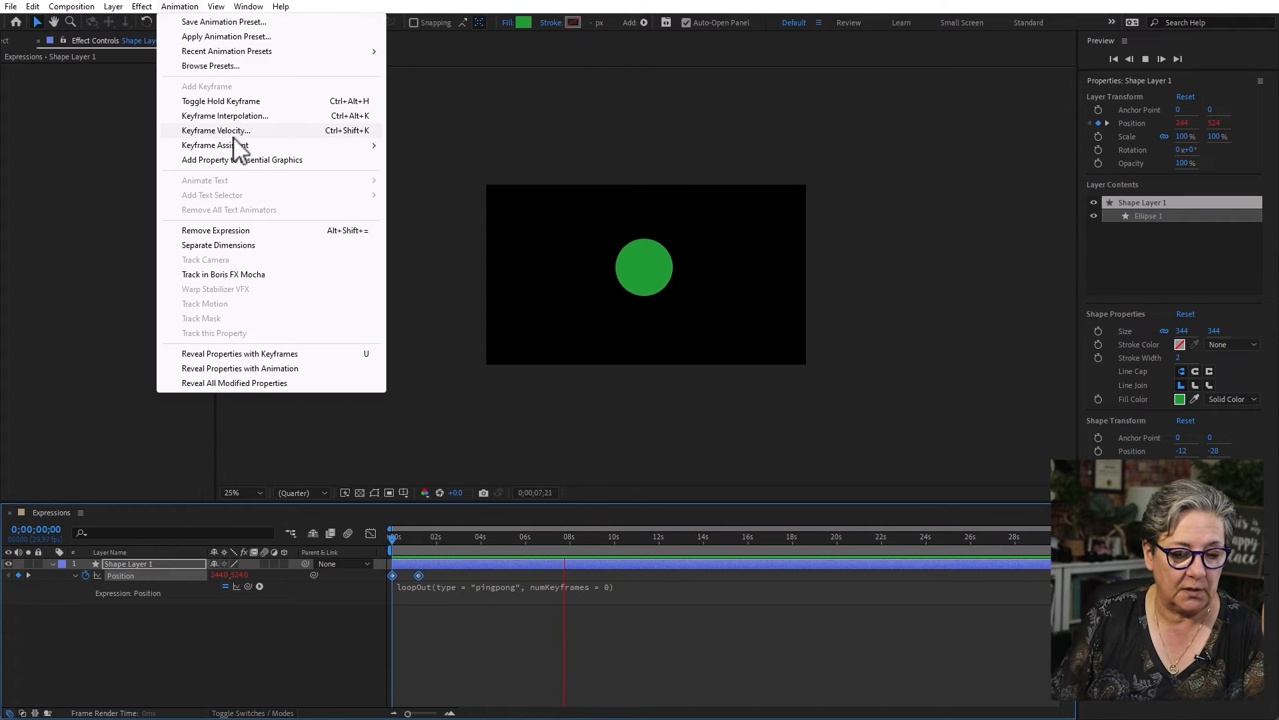
mouse_move(239, 147)
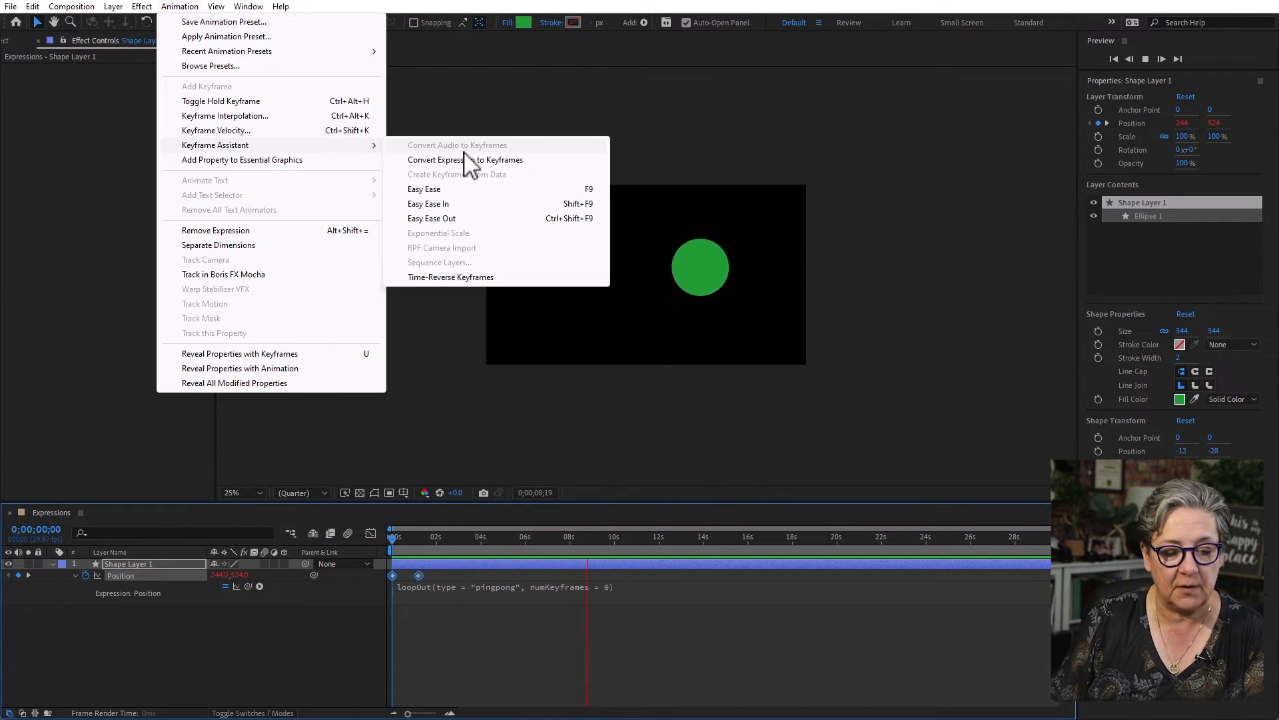
left_click(470, 190)
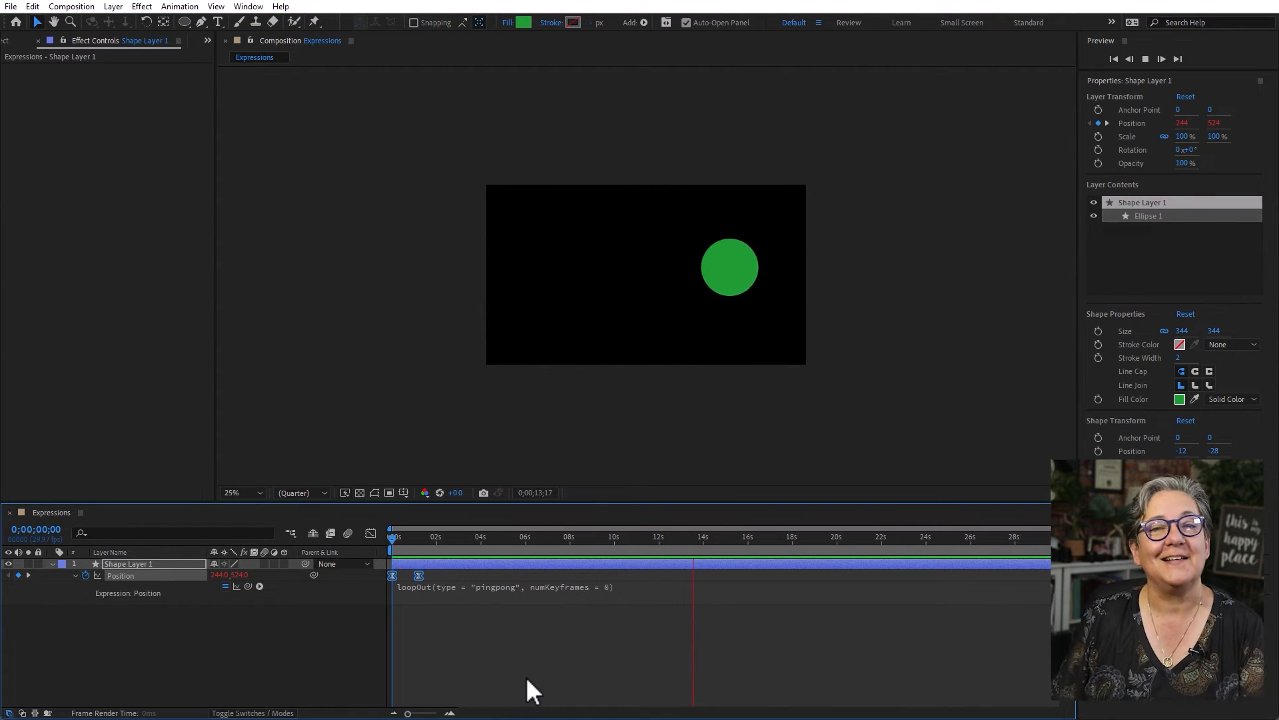
- Move the circle's second Position keyframe earlier, to about 0.5 seconds, and stop the preview
left_click(441, 574)
left_click_drag(419, 575, 403, 574)
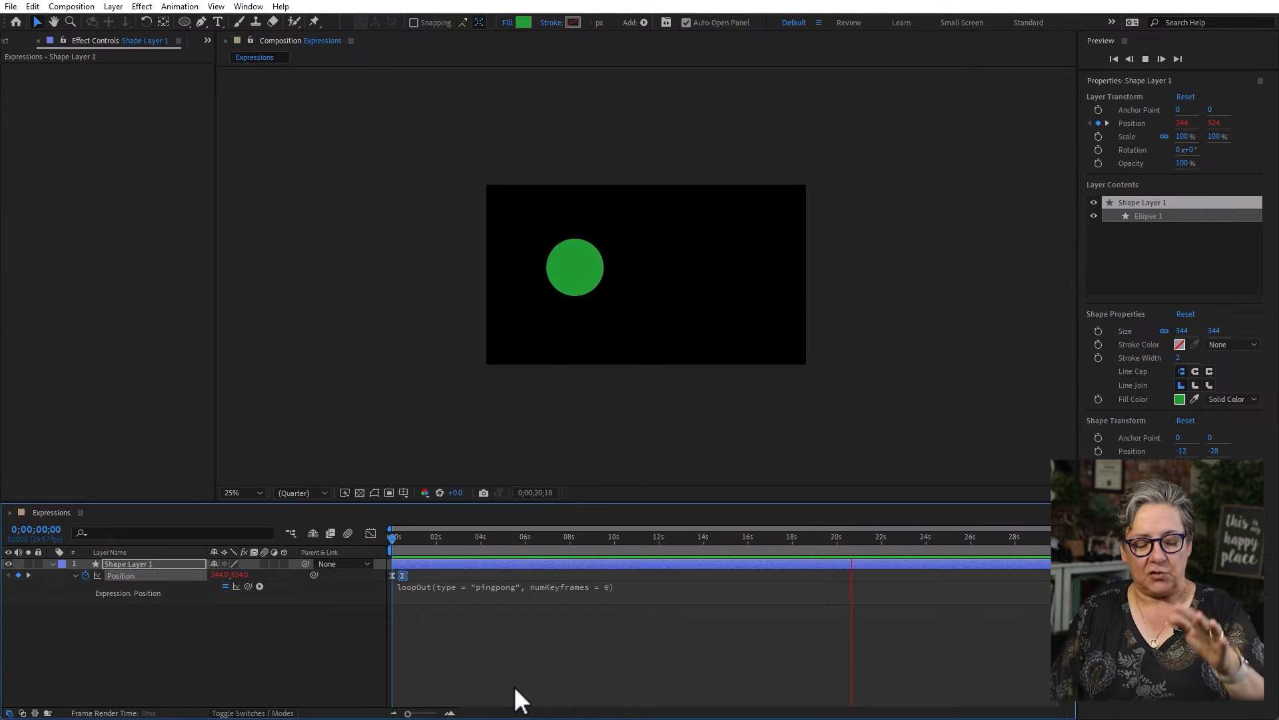
key("space")
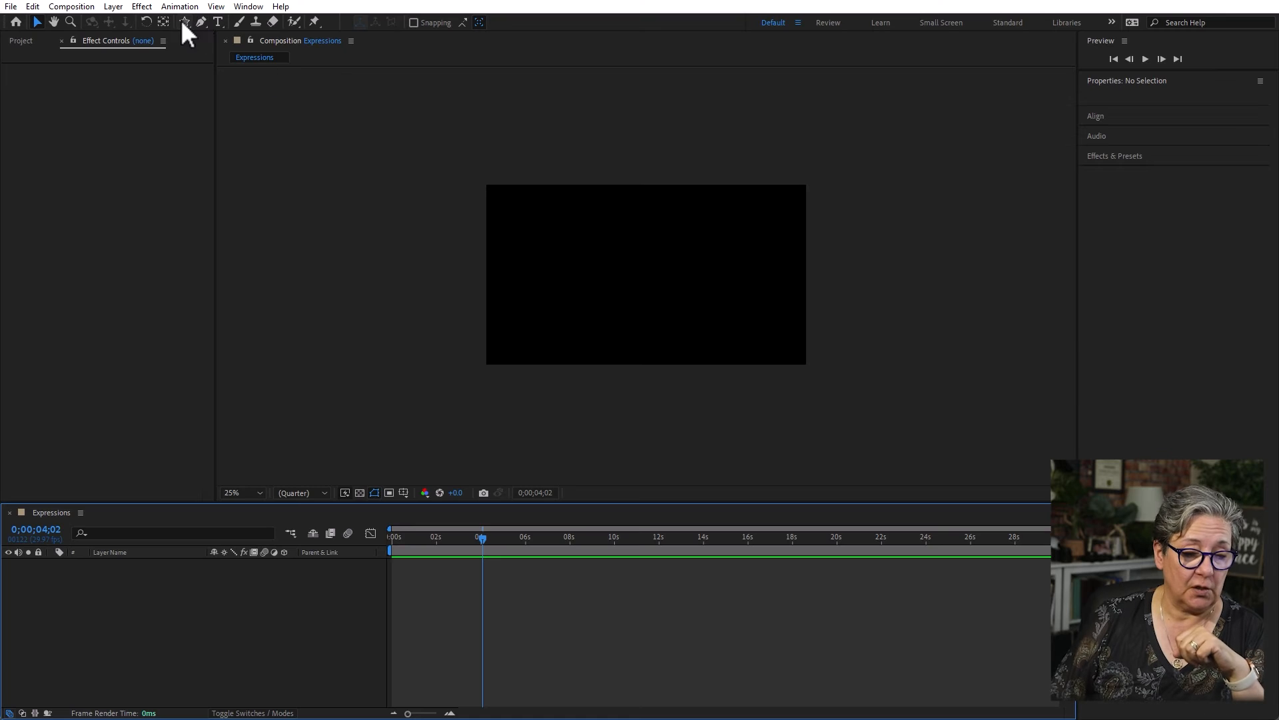
- Draw a horizontal green rectangle about 972 by 124 px near the frame's centre and set its stroke to None
left_click_drag(182, 18, 242, 20)
left_click_drag(563, 260, 726, 281)
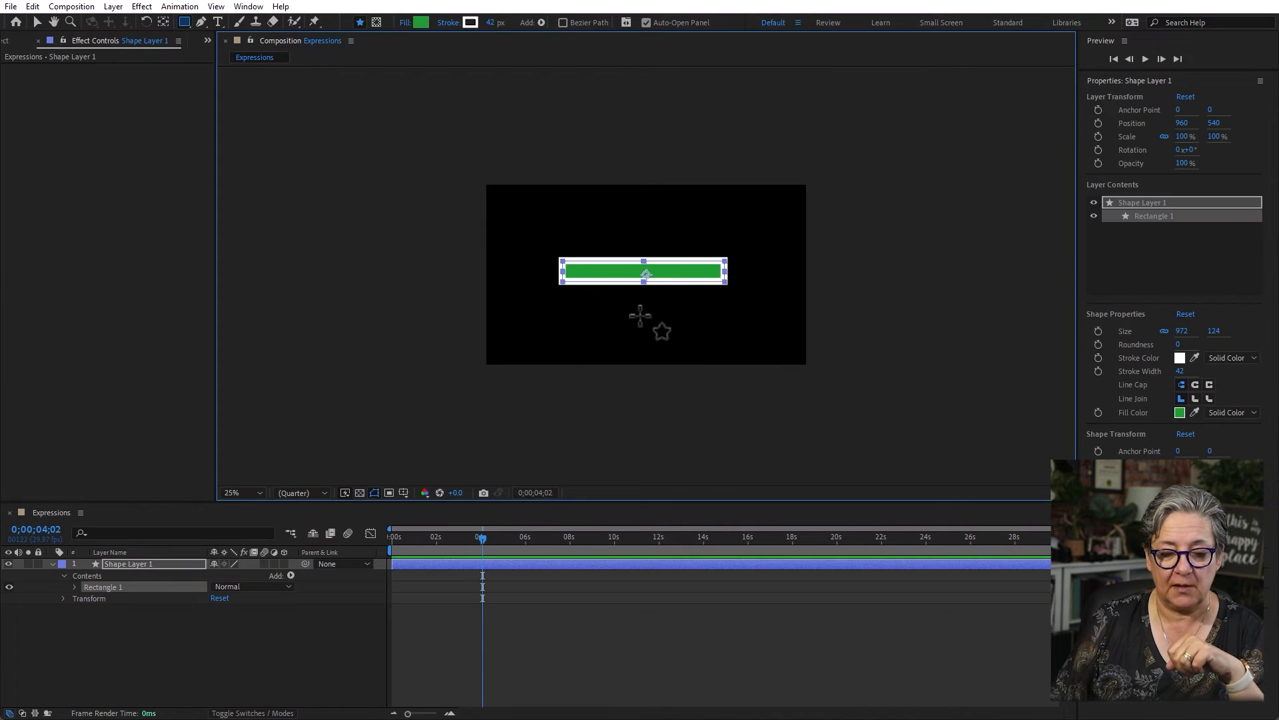
left_click(450, 24)
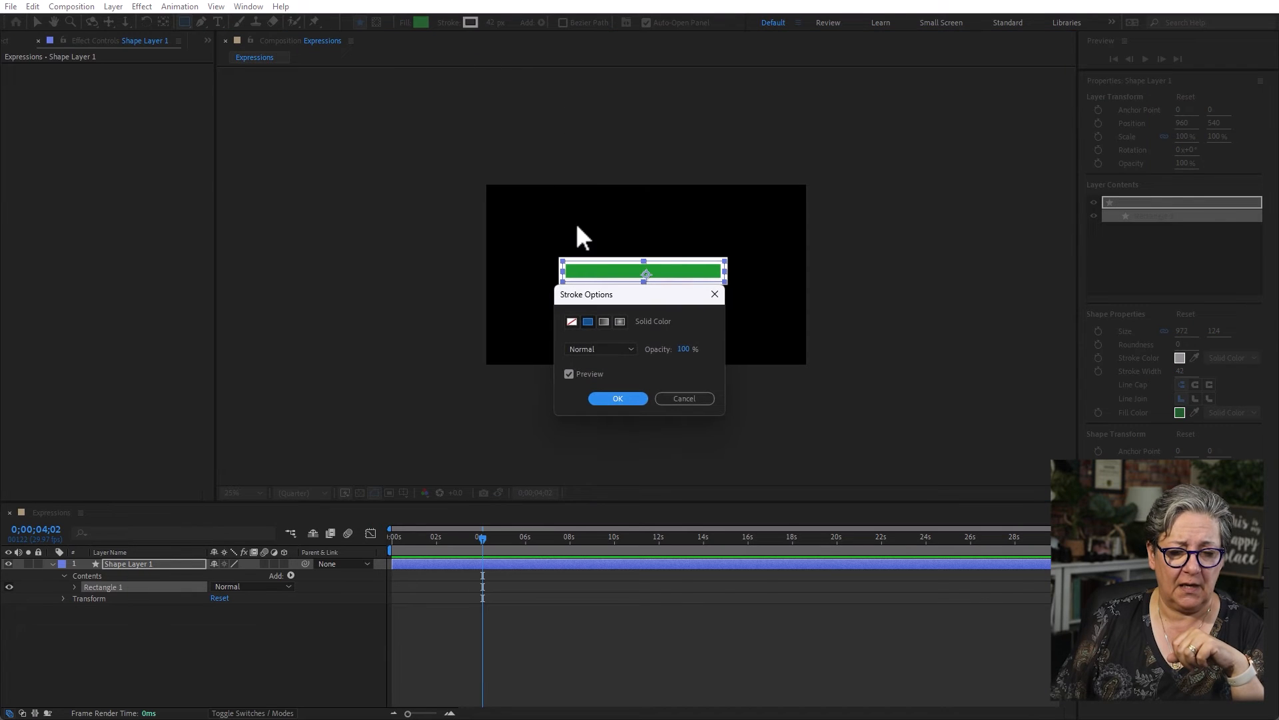
left_click(572, 322)
left_click(629, 400)
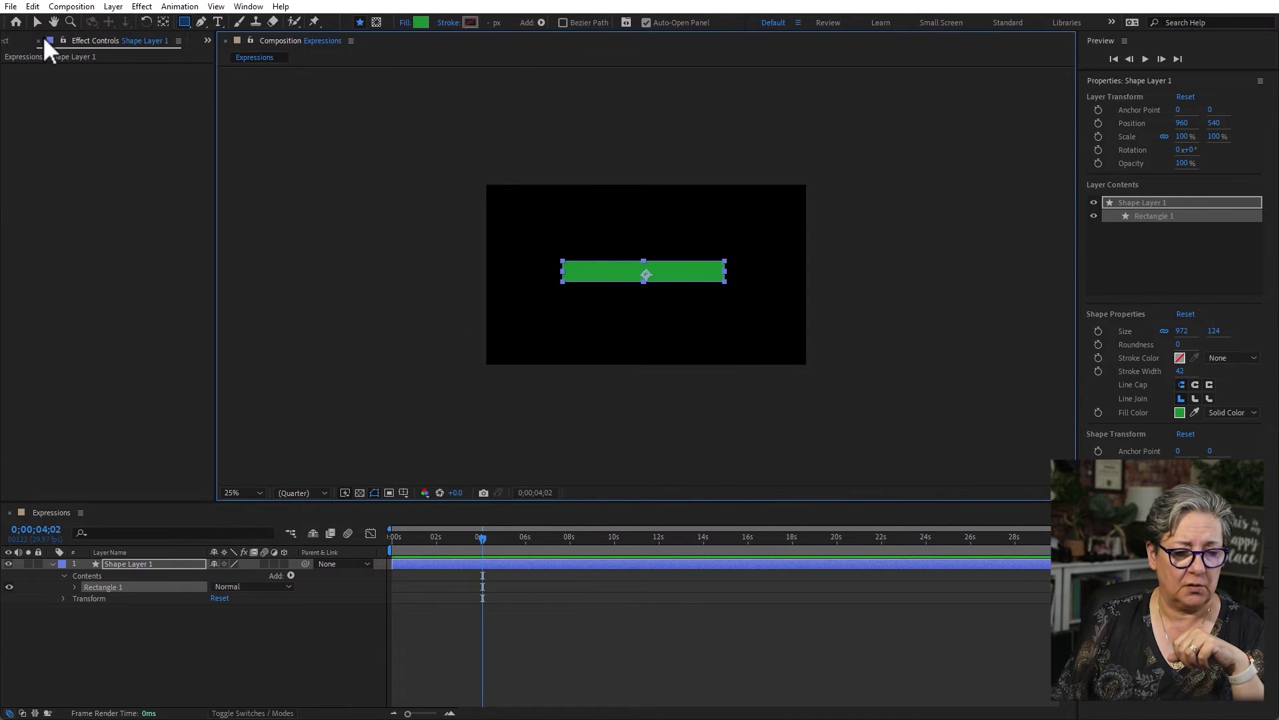
- Move the rectangle's anchor point to the middle of its left edge, at about -496, -16
left_click(158, 20)
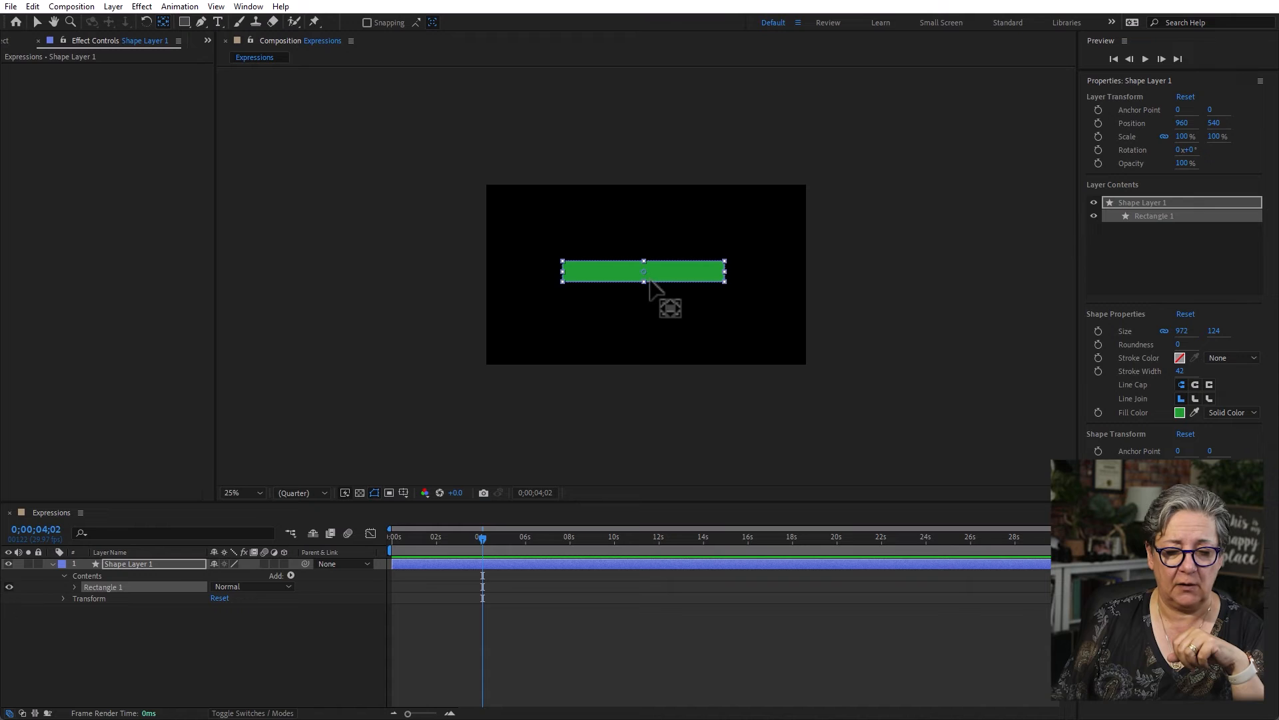
left_click(674, 338)
left_click(670, 279)
left_click_drag(643, 272, 563, 272)
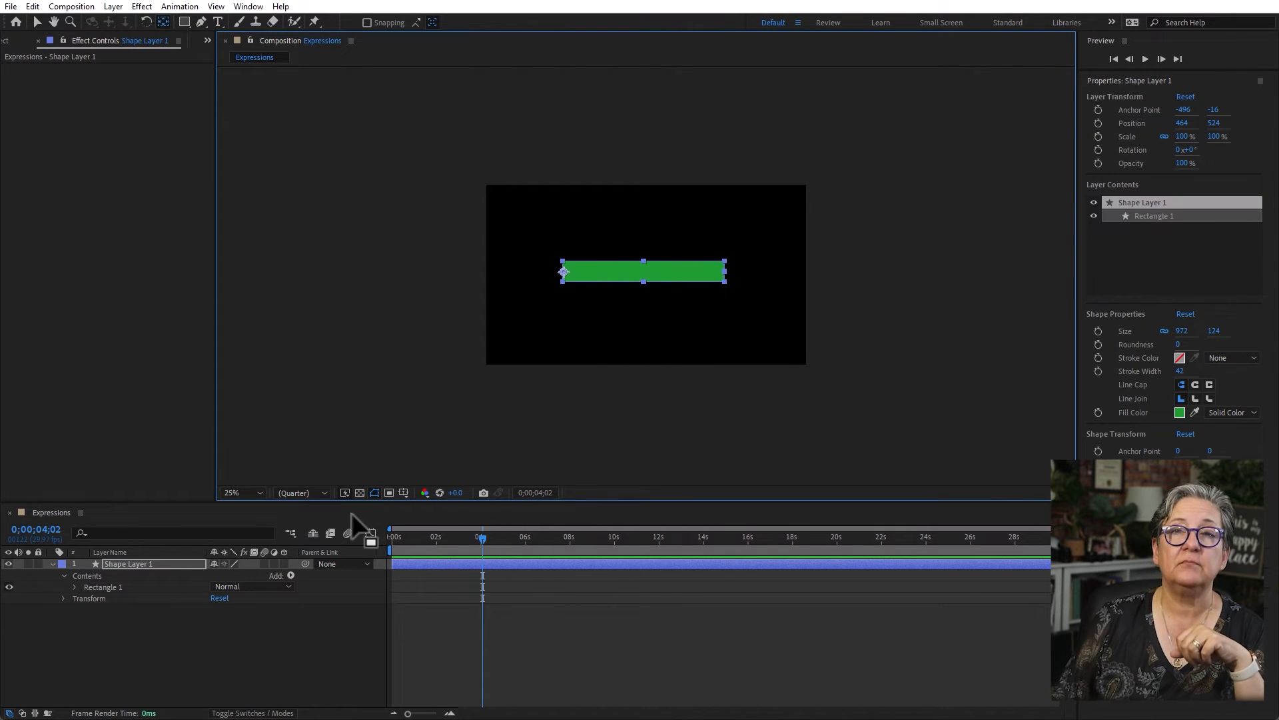
- Add the expression wiggle(2,60) to the rectangle layer's Rotation and preview it from the start
left_click(147, 589)
left_click(146, 556)
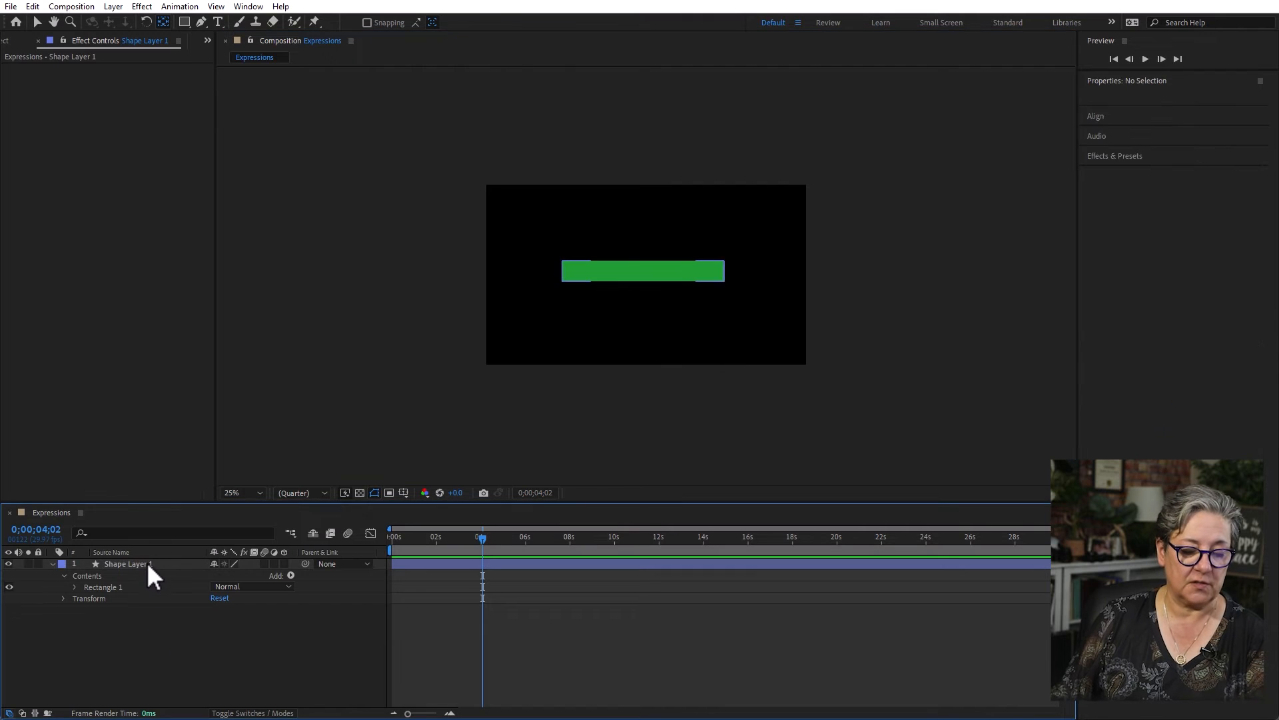
left_click(146, 563)
key("r")
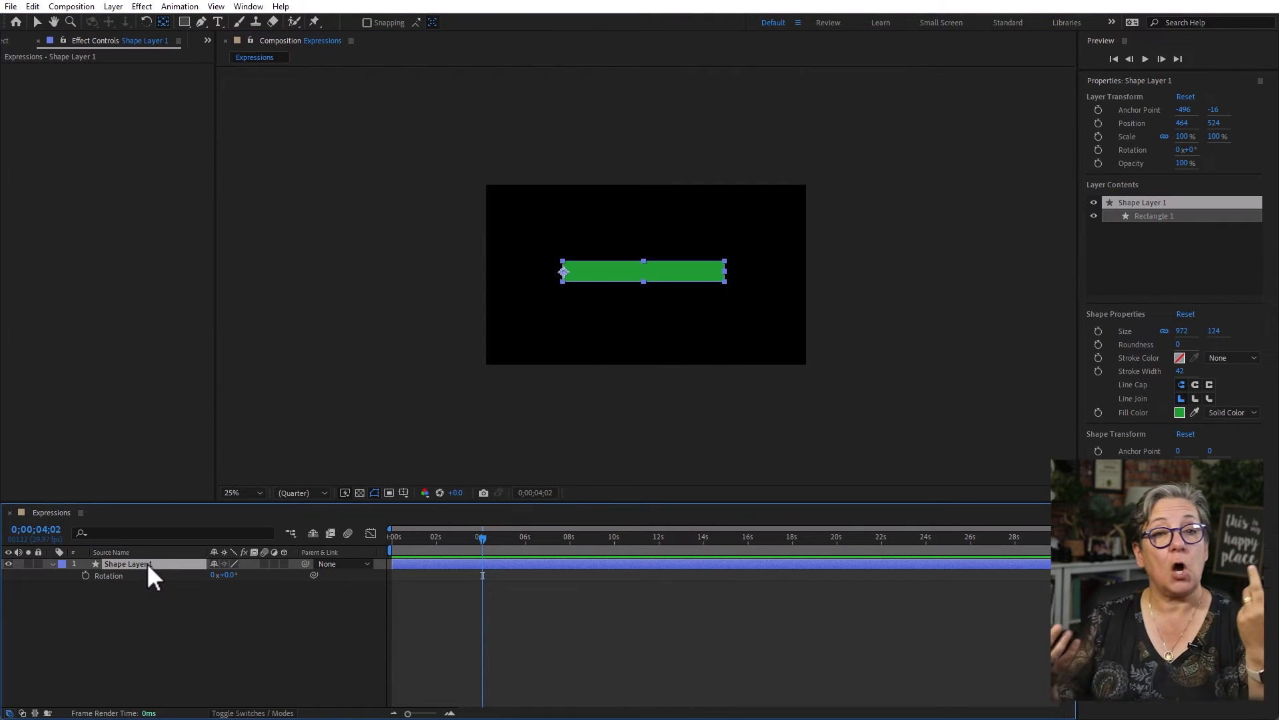
left_click(86, 573, "alt")
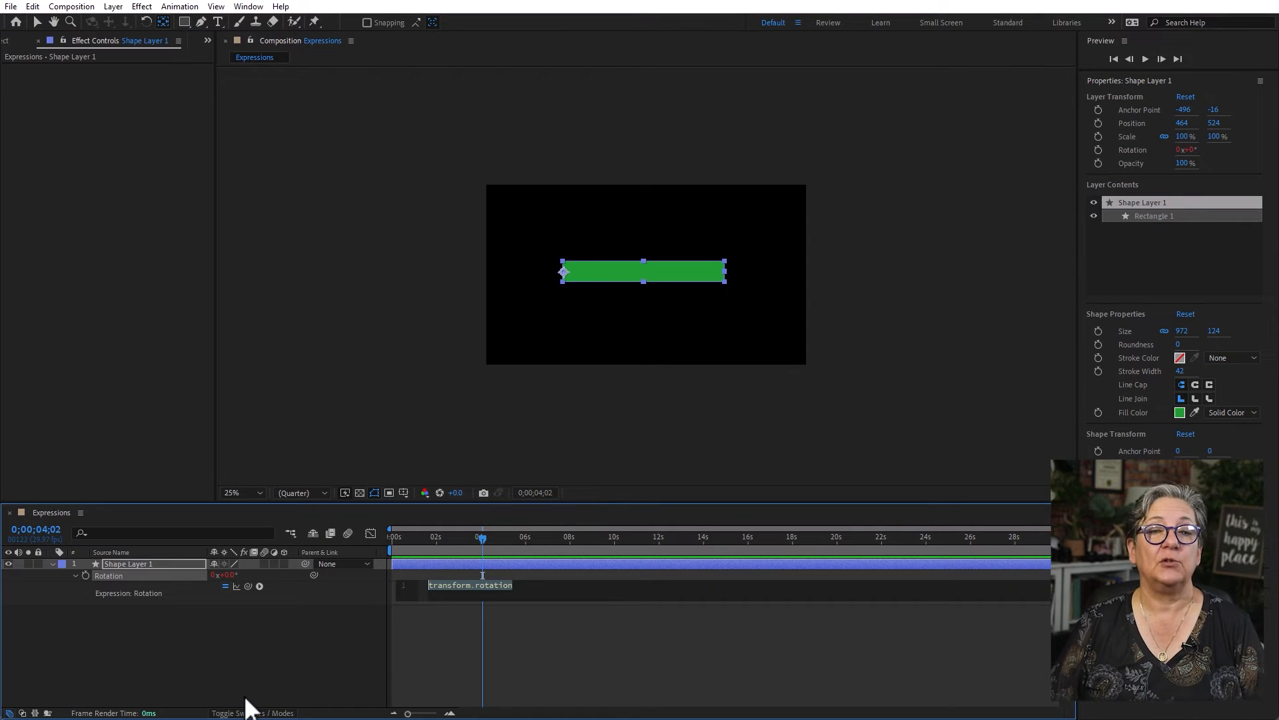
type("wiggle()")
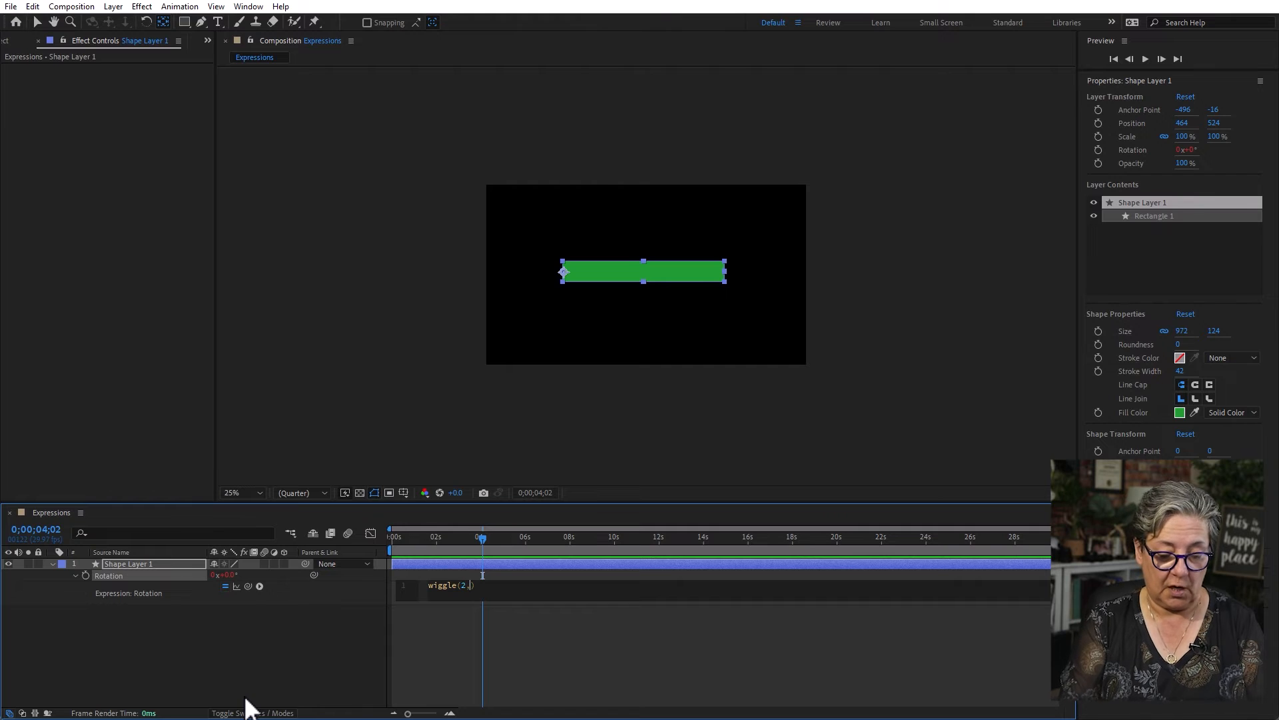
type("2,60")
left_click(565, 637)
left_click_drag(398, 537, 272, 533)
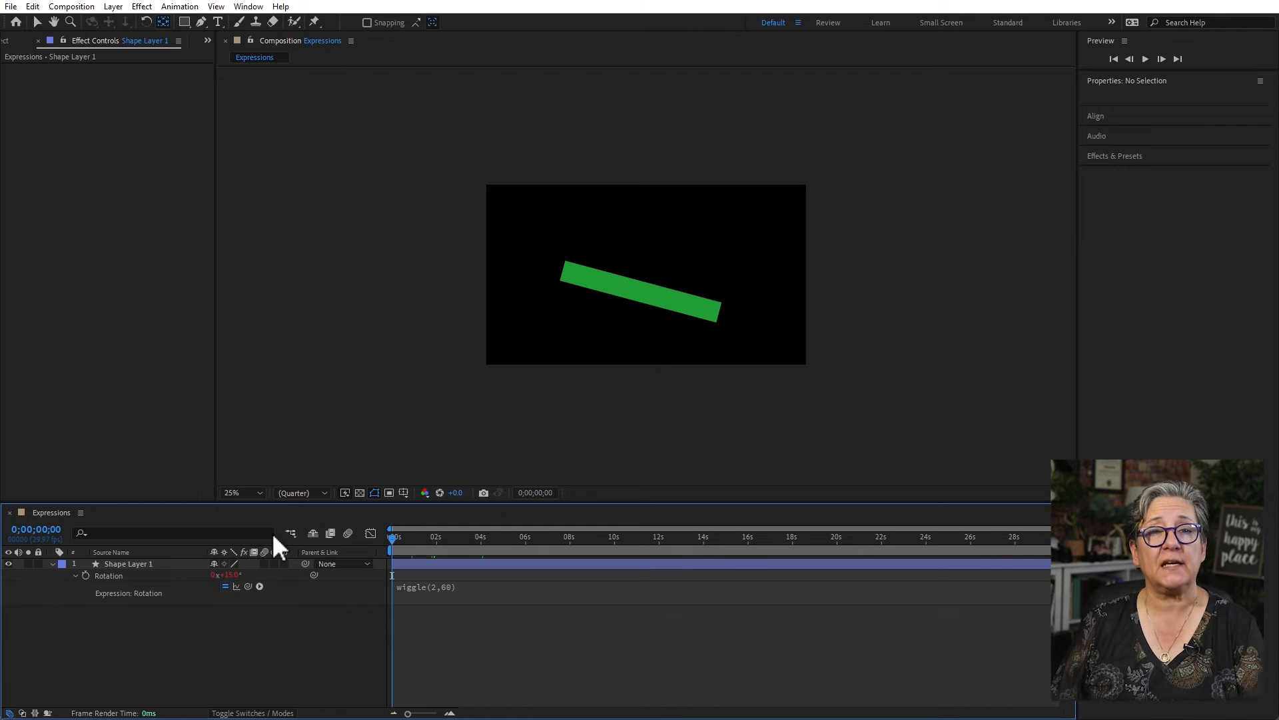
key("space")
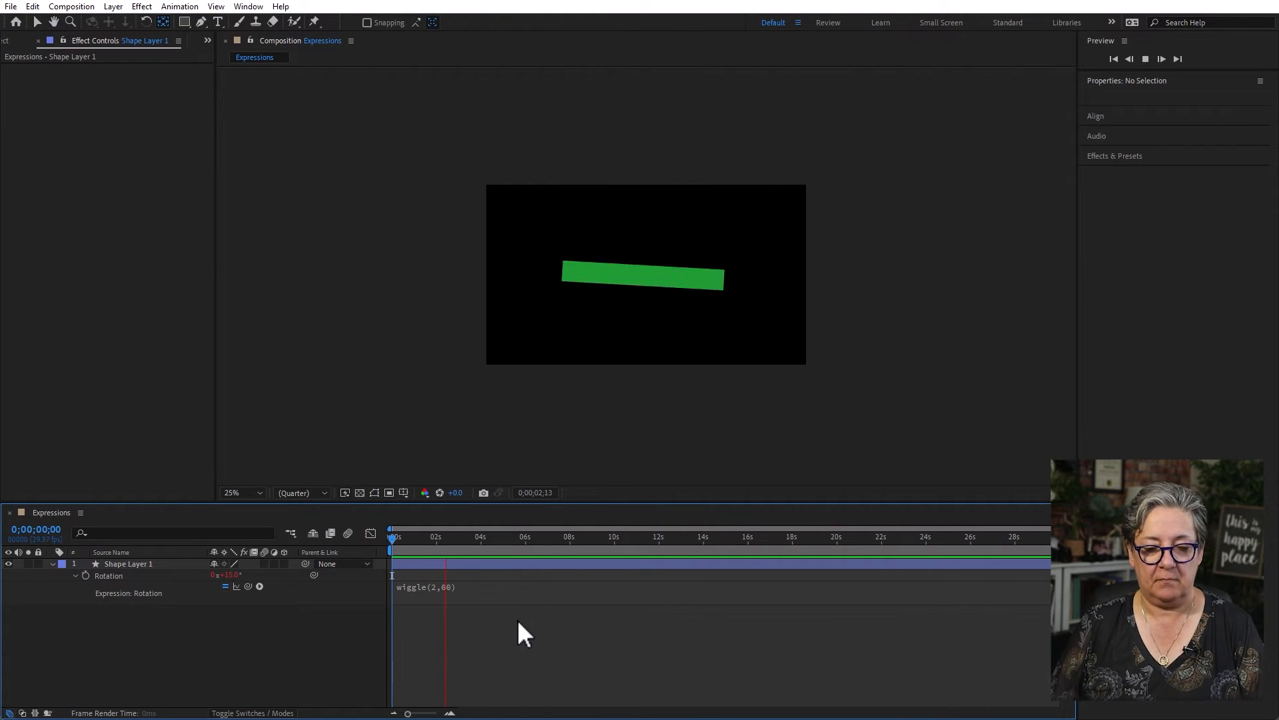
key("space")
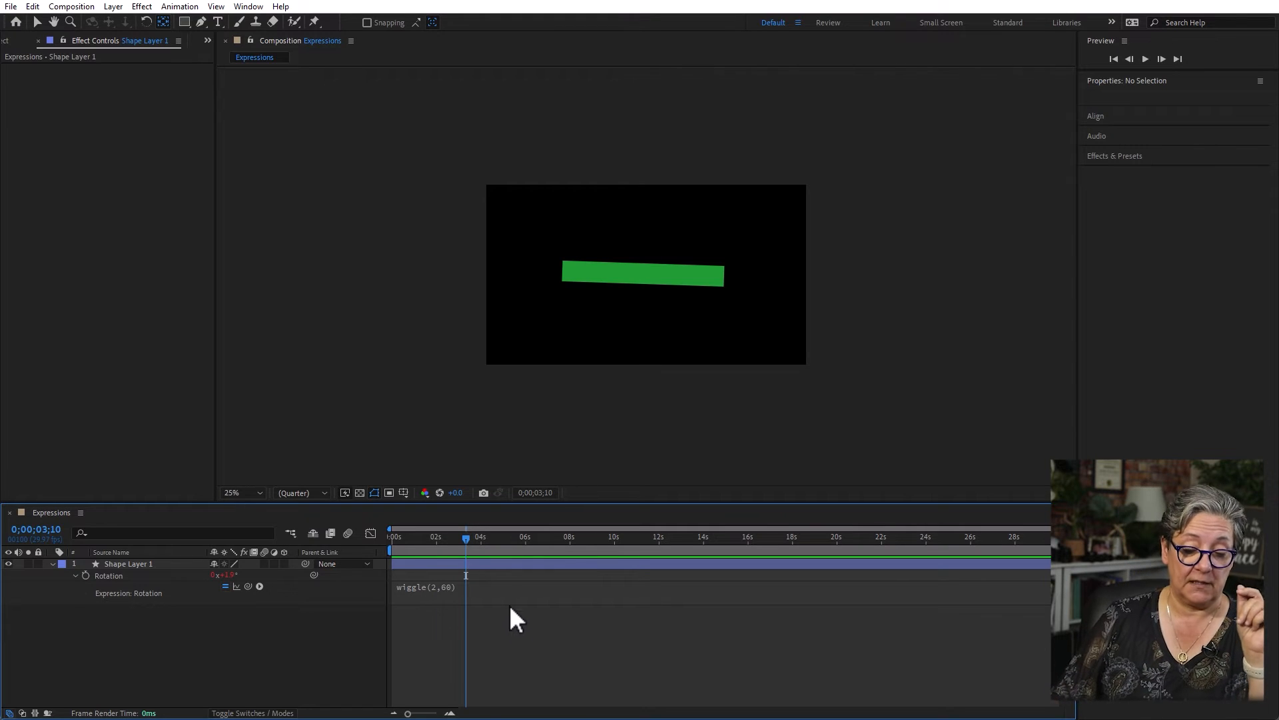
- Wrap the Rotation wiggle in a clamp with limits -45 and 45, so the expression reads clamp(wiggle(2,60),-45,45)
left_click(506, 587)
key("ctrl+c")
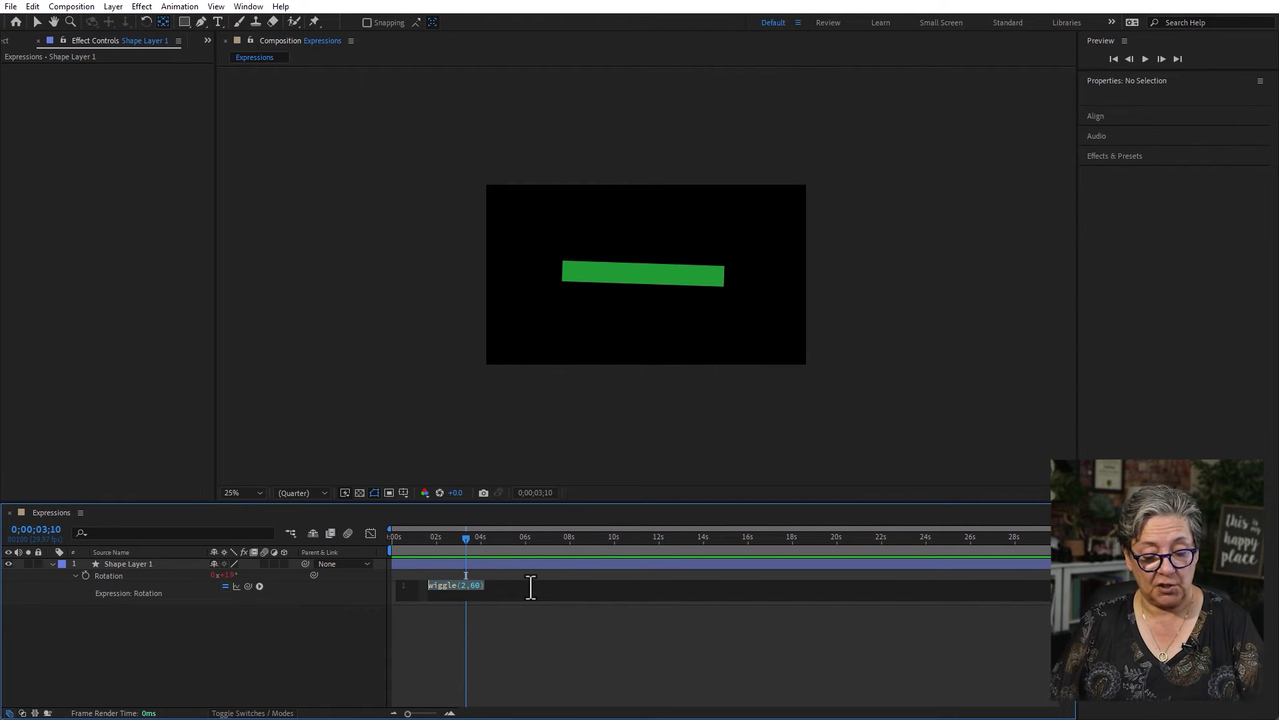
key("BackSpace")
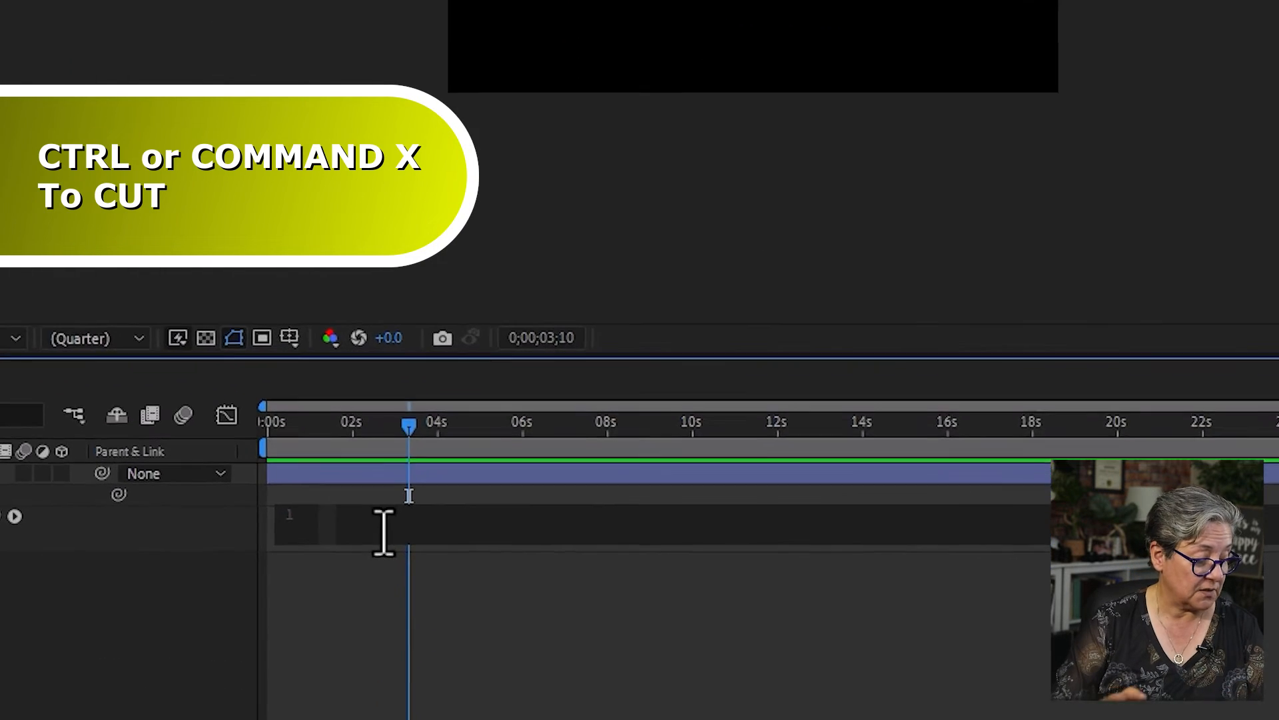
type("clam")
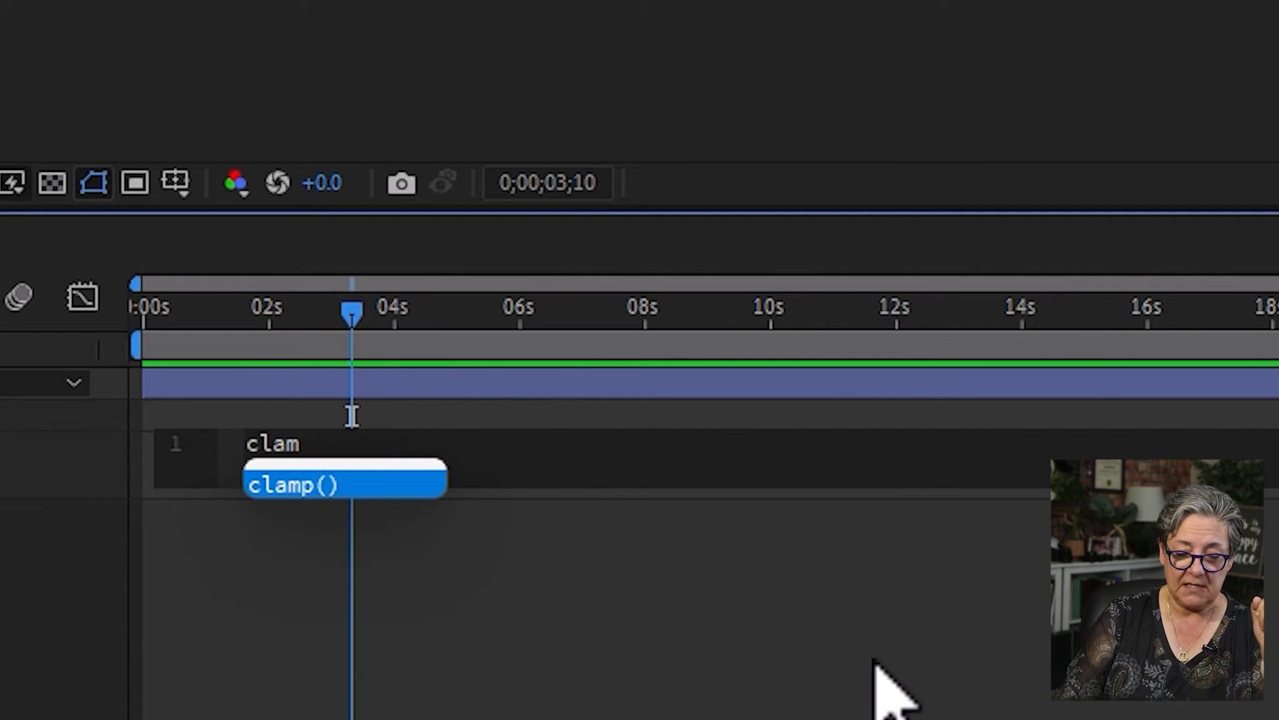
key("Return")
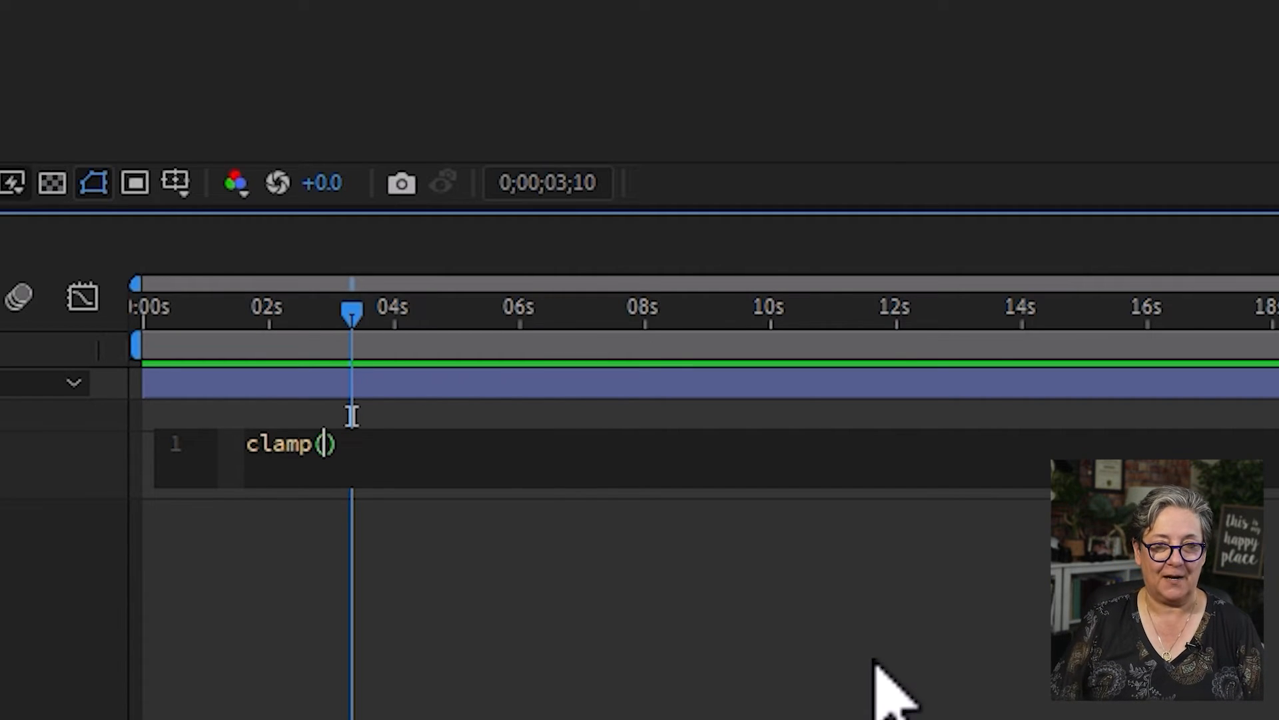
key("ctrl+v")
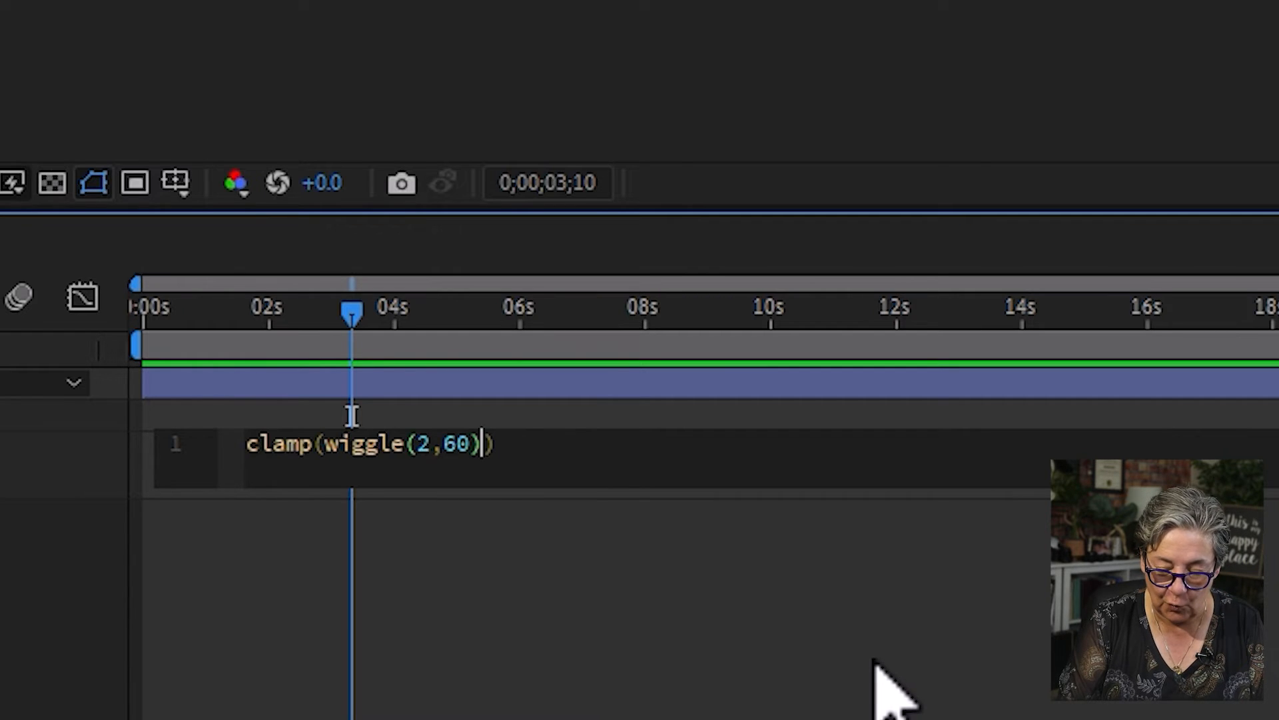
type("-")
key("BackSpace")
type(",-45,")
type("45")
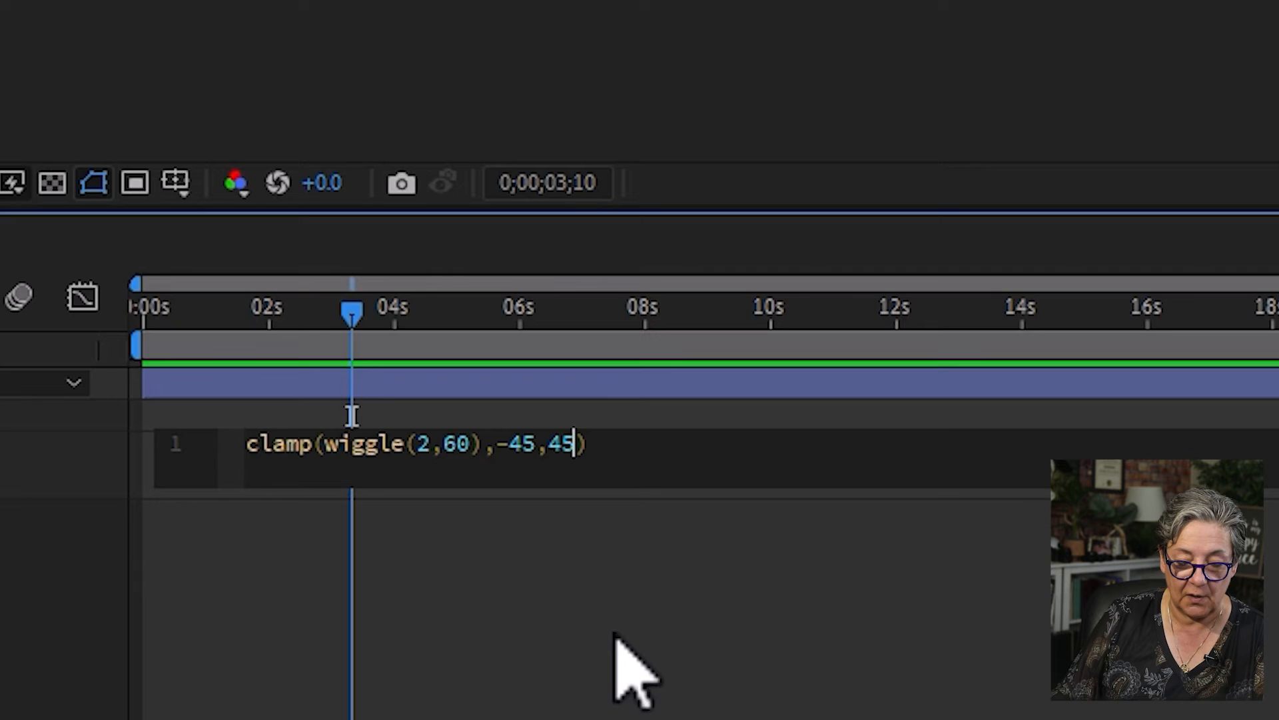
left_click(690, 651)
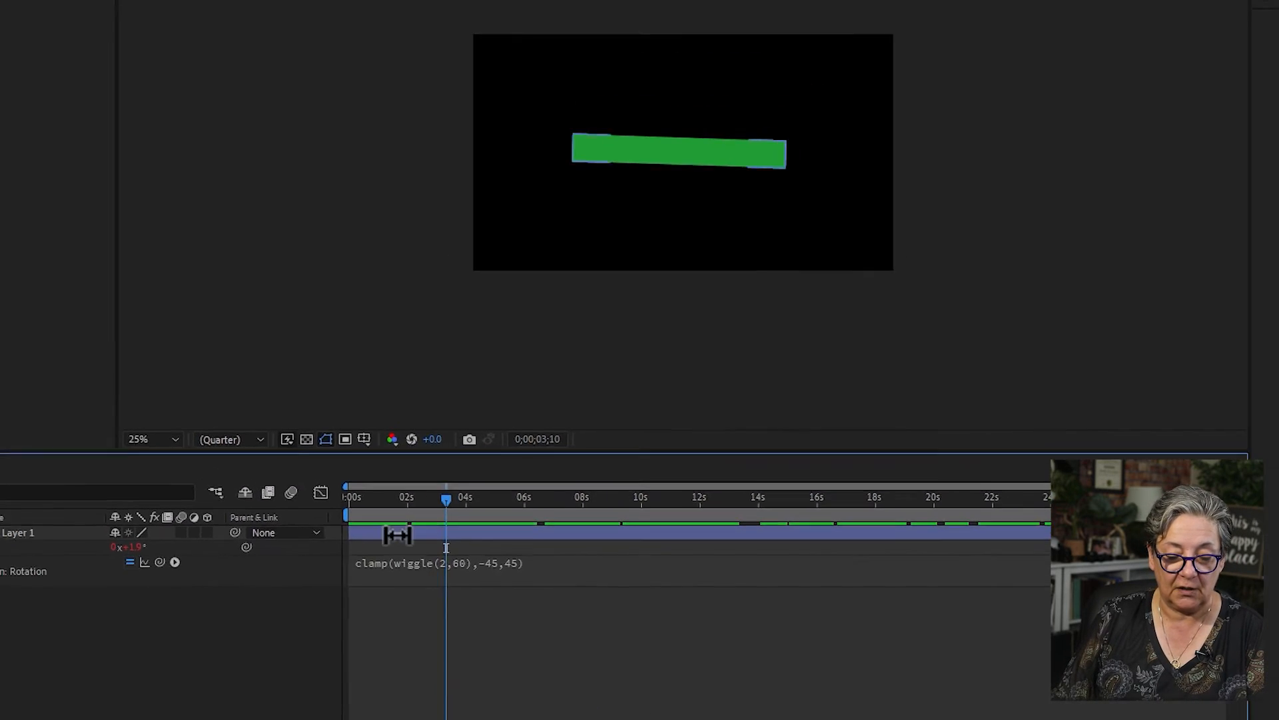
- Preview the clamped rotation from the start and again from further along the timeline
left_click_drag(367, 456, 188, 455)
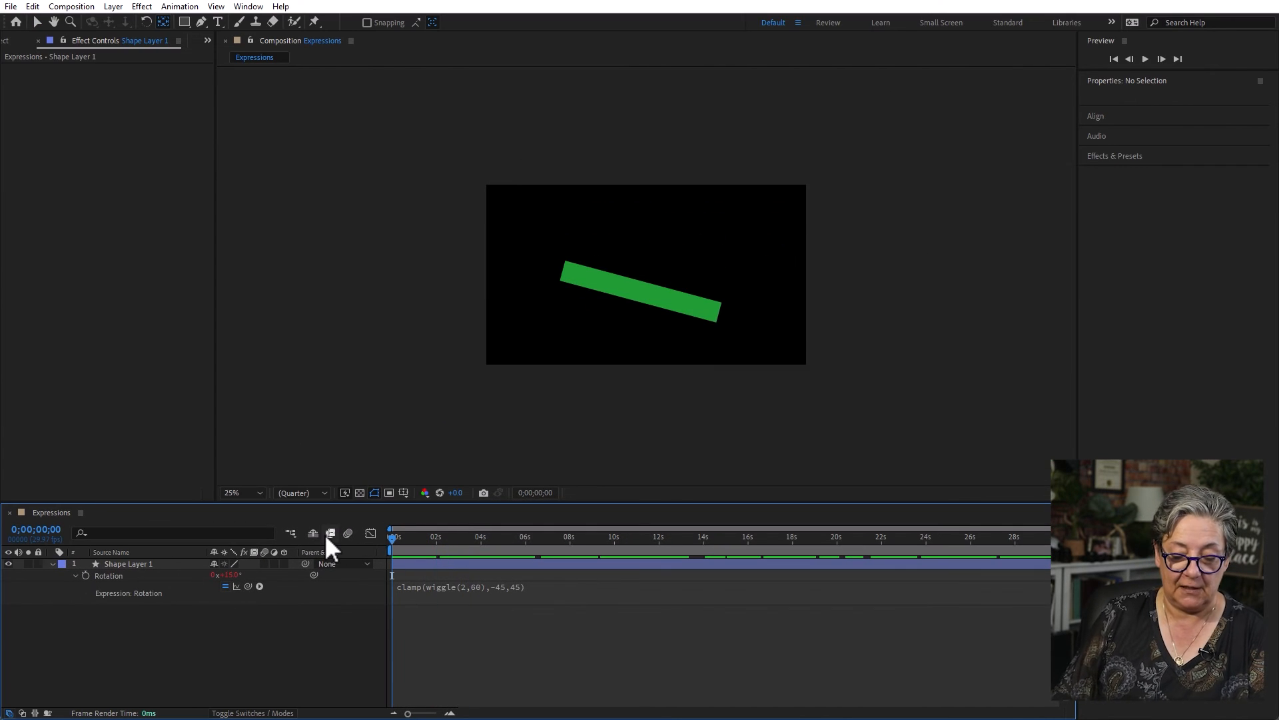
key("space")
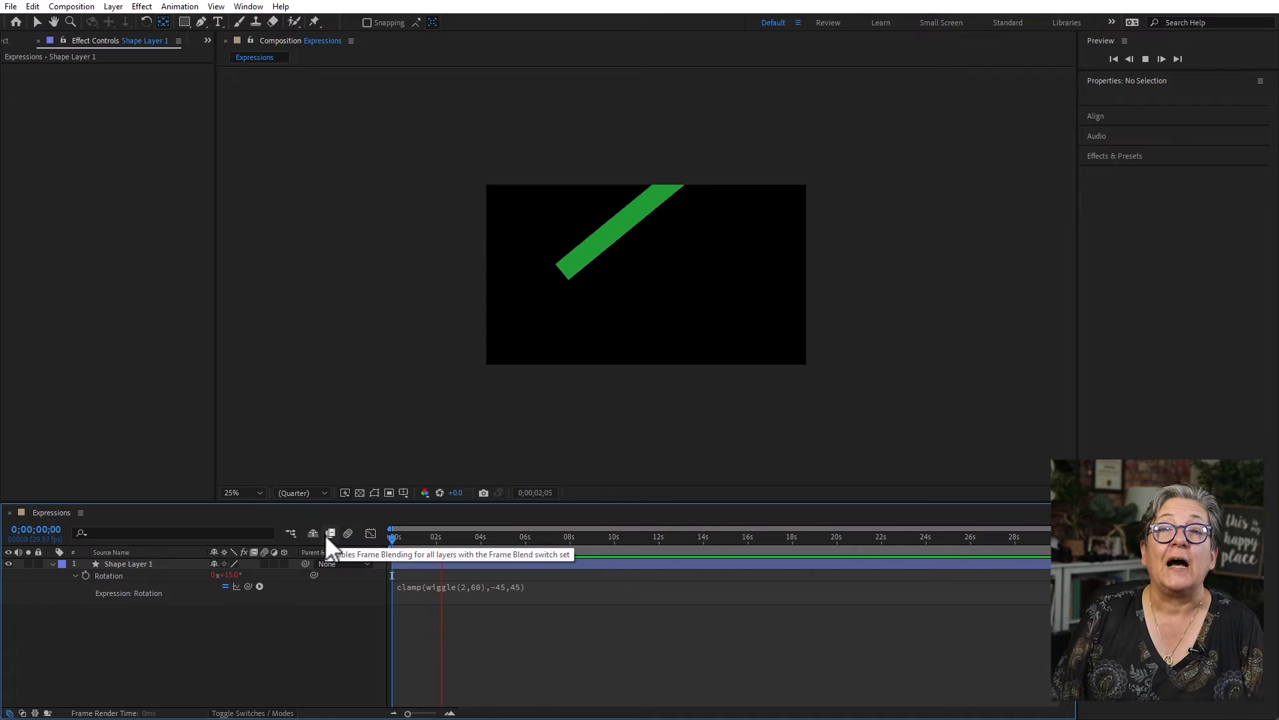
key("space")
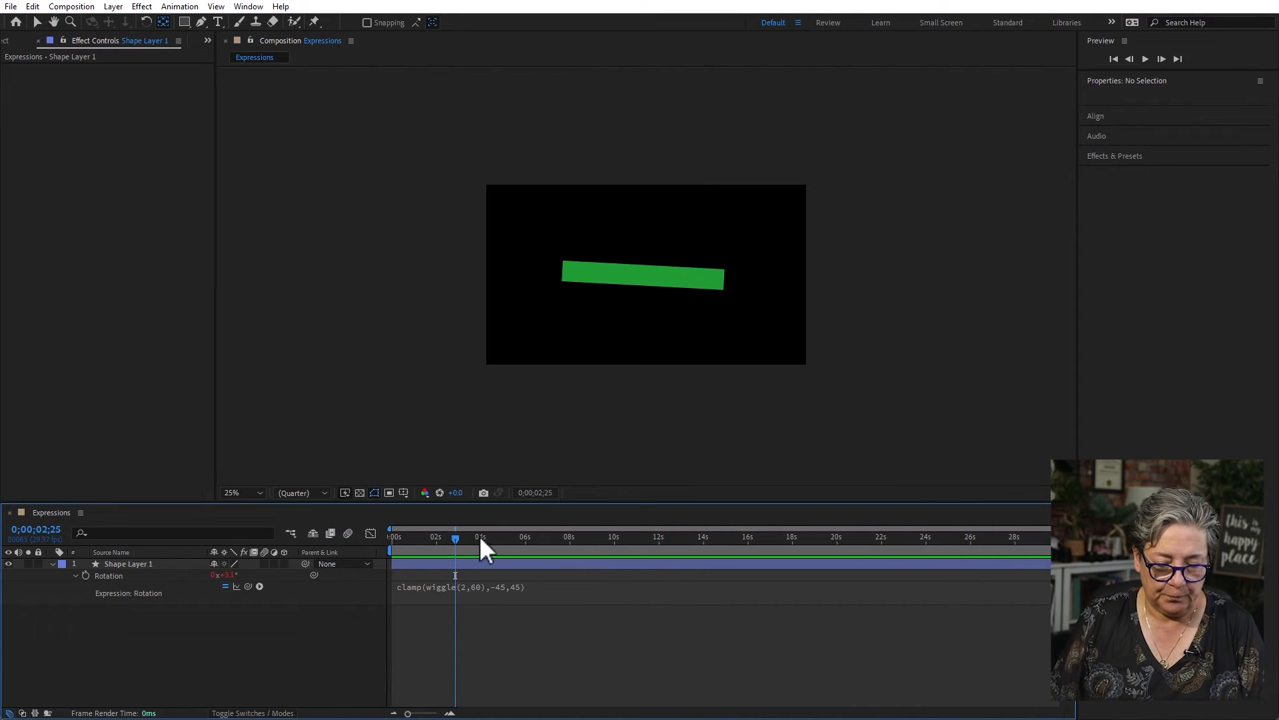
left_click_drag(463, 537, 538, 540)
key("space")
key("space")
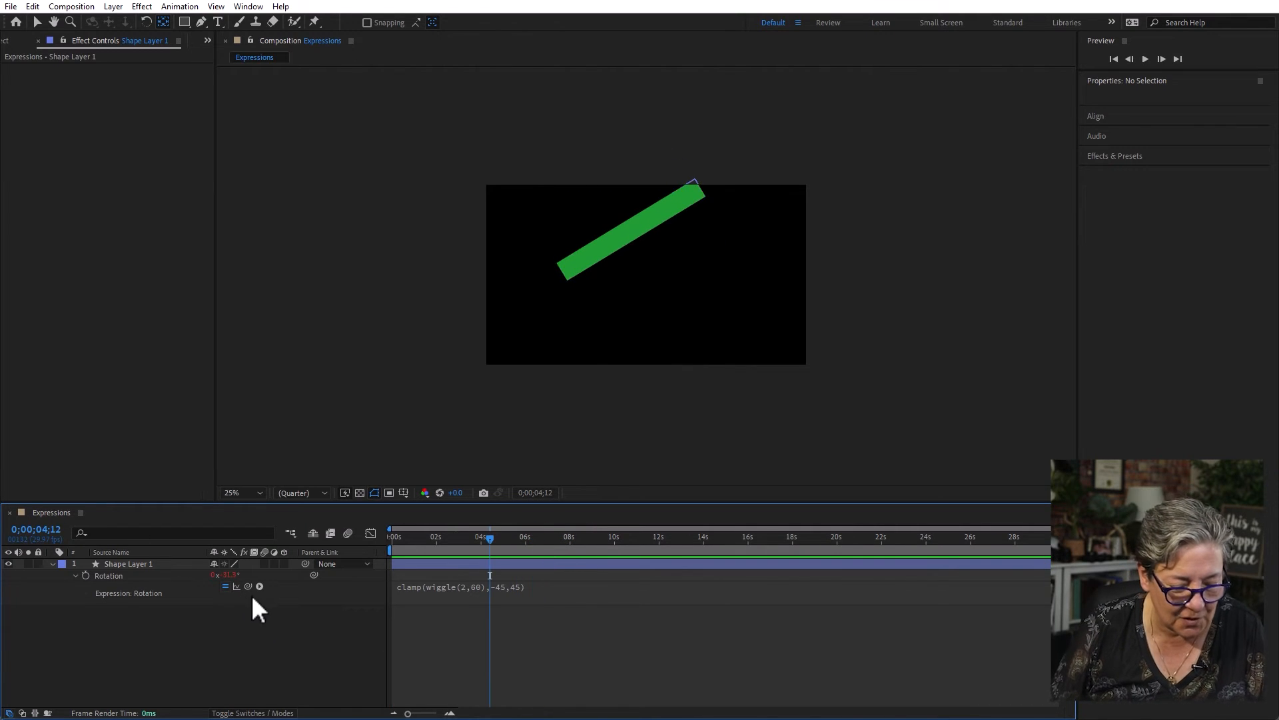
- Change the clamp limits in the Rotation expression to -5 and 5 and preview the rotation from the start
left_click(513, 587)
left_click(526, 586)
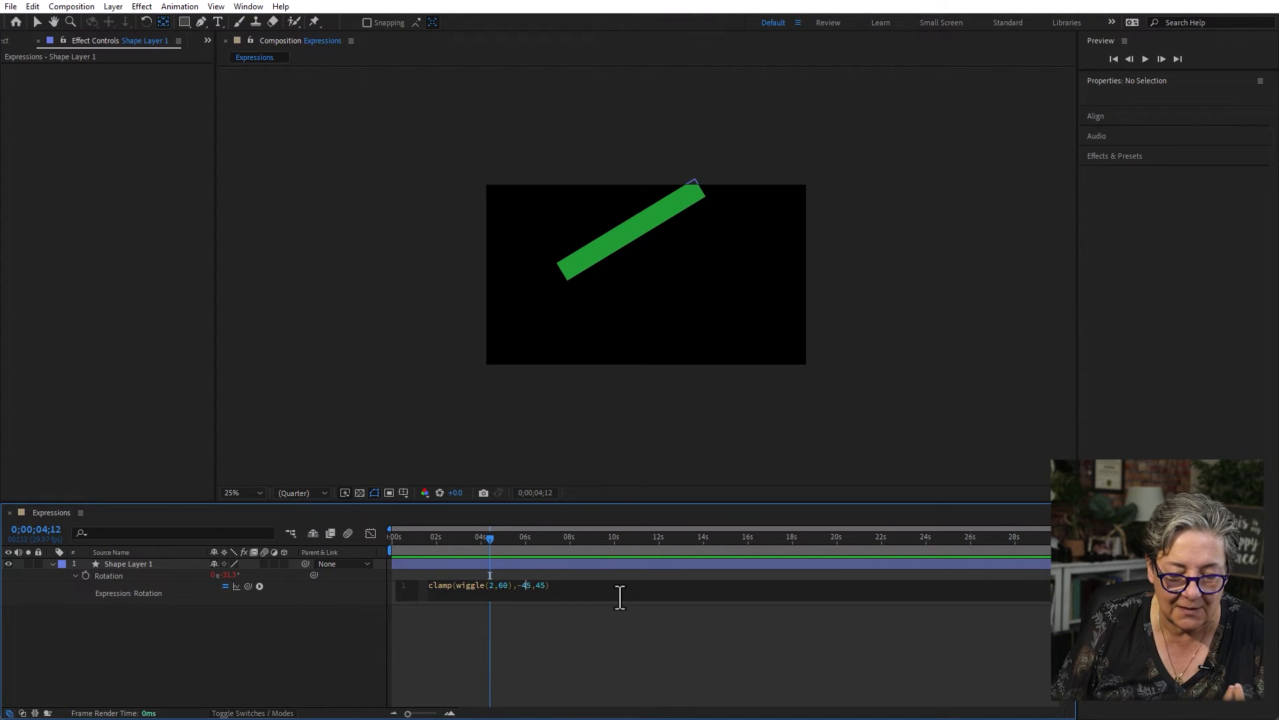
left_click(536, 585)
key("BackSpace")
left_click(646, 609)
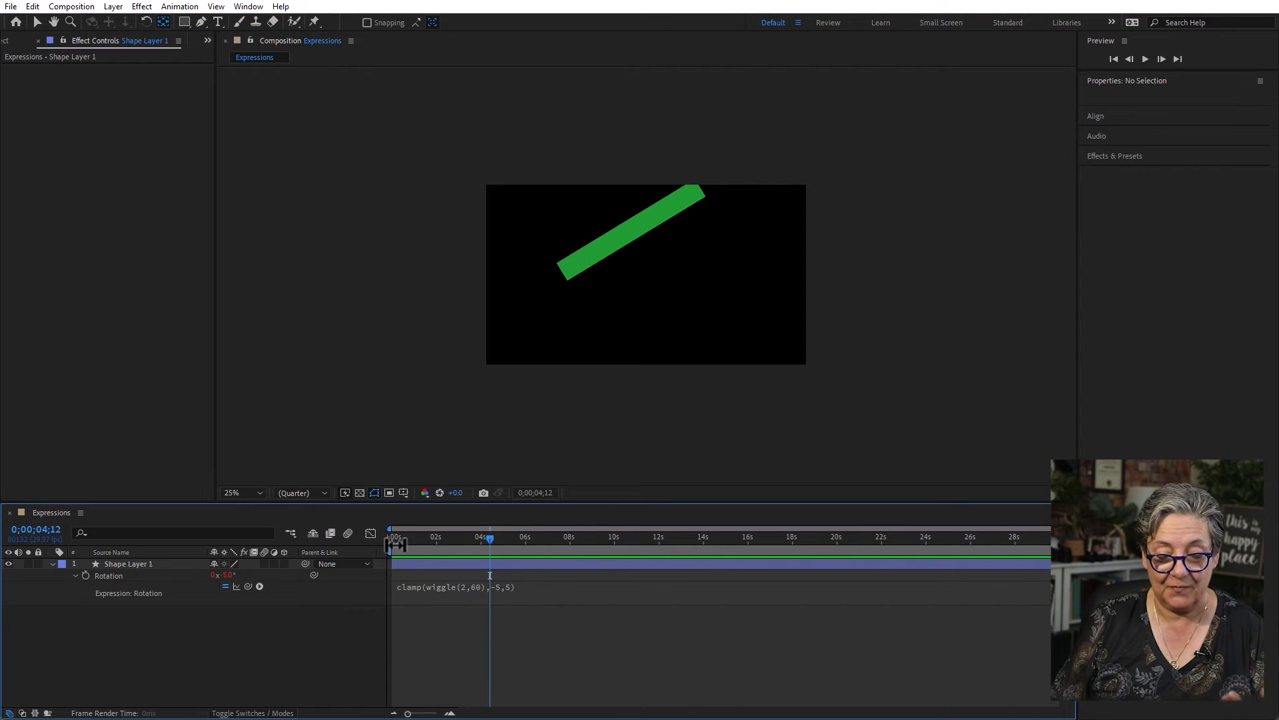
left_click_drag(433, 534, 261, 539)
key("space")
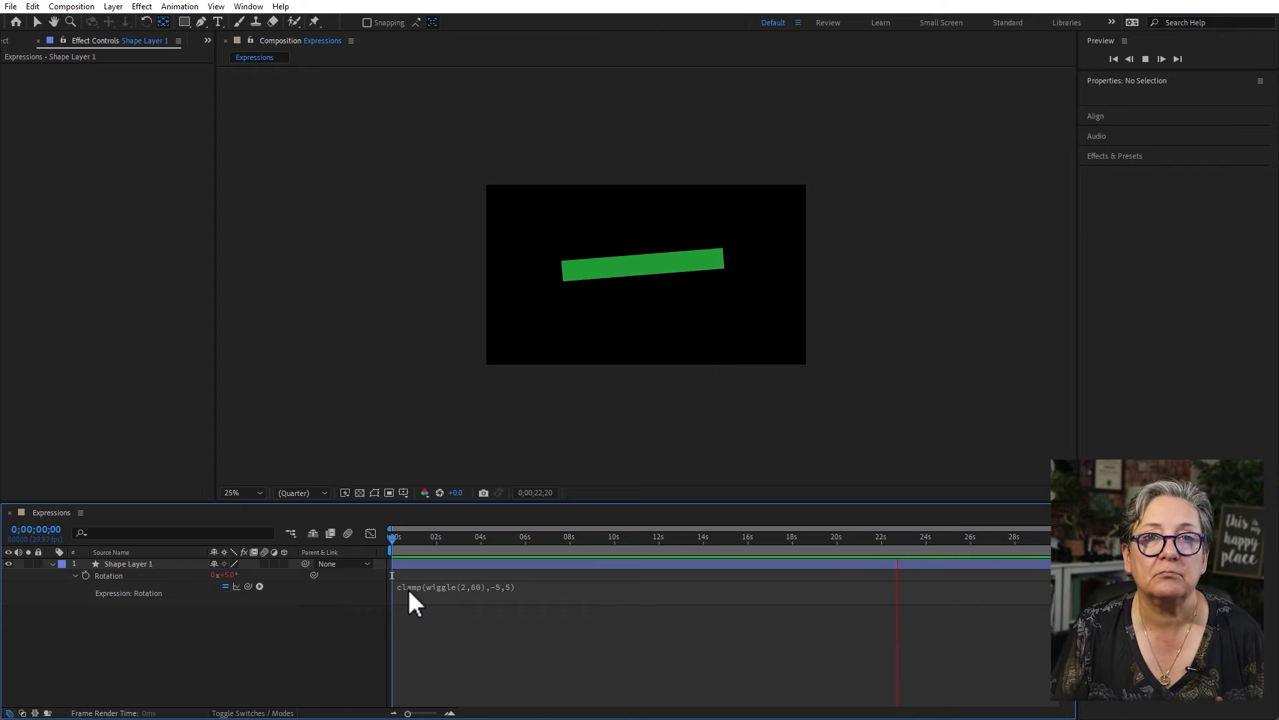
key("space")
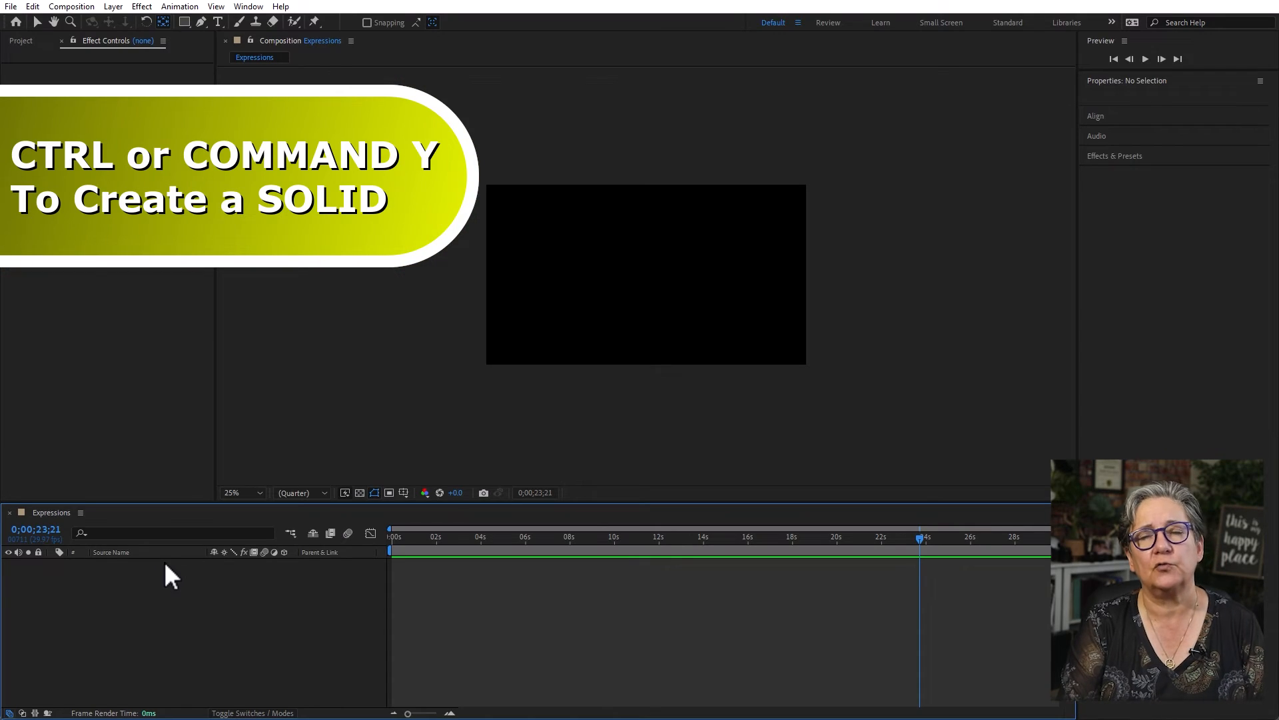
- Create two 1920 x 1080 px solids, one red and one bright green with the colour 3CFF00
key("ctrl+y")
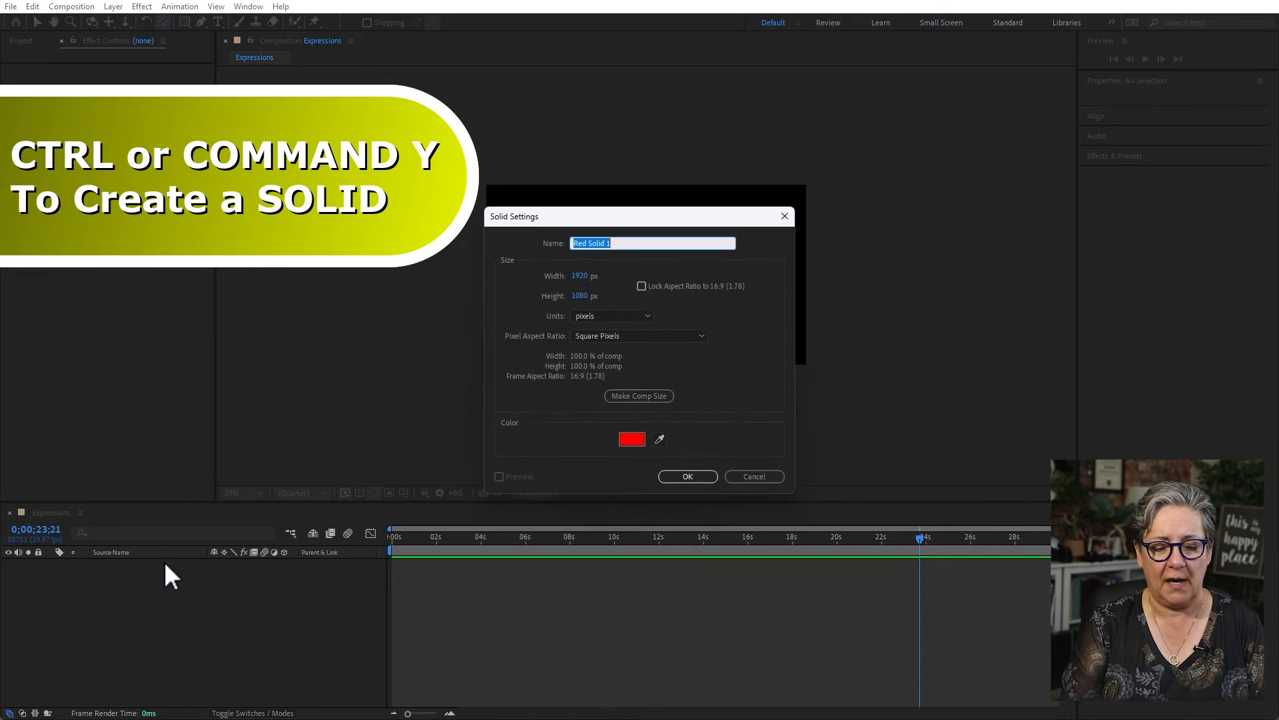
key("Return")
key("ctrl+y")
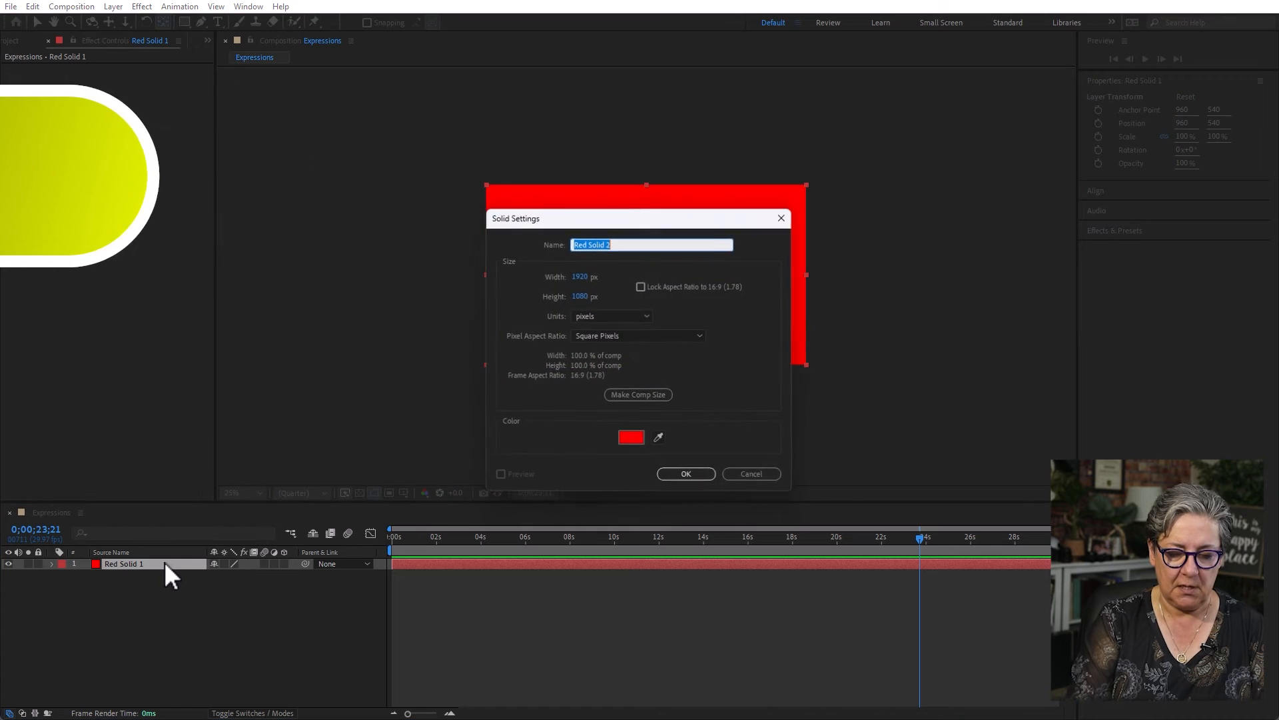
left_click(632, 438)
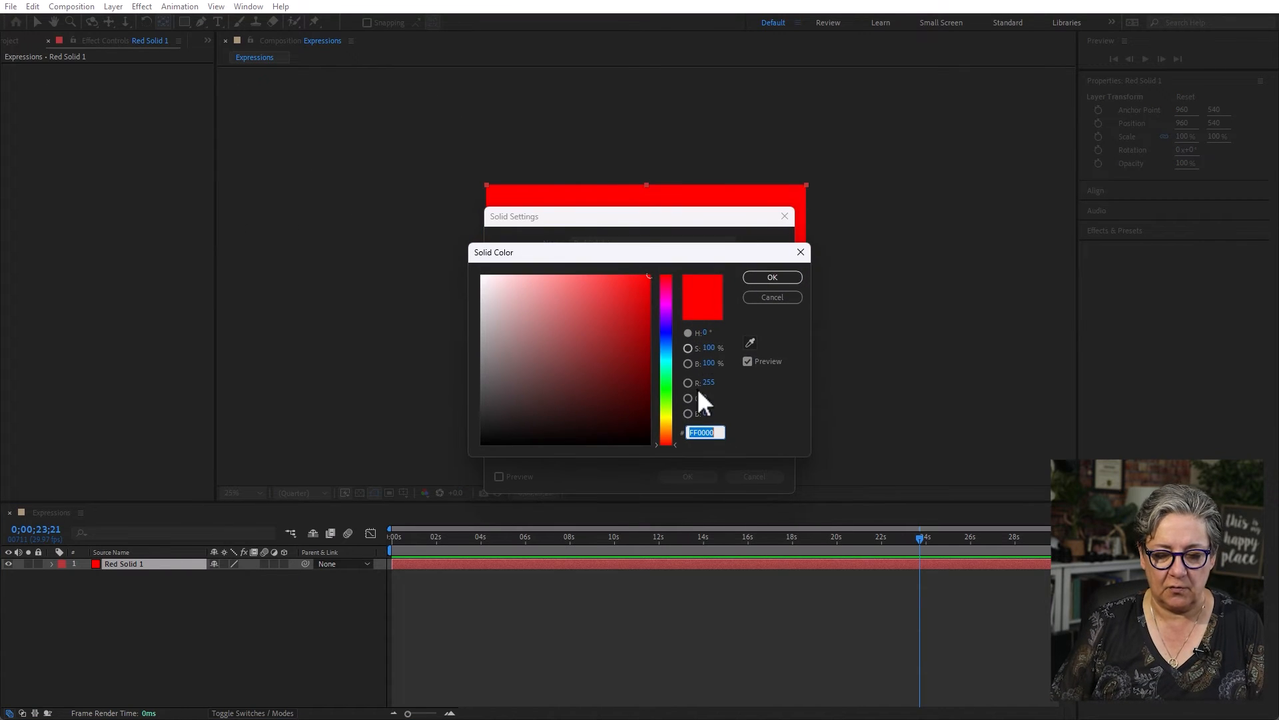
left_click(670, 395)
left_click(799, 277)
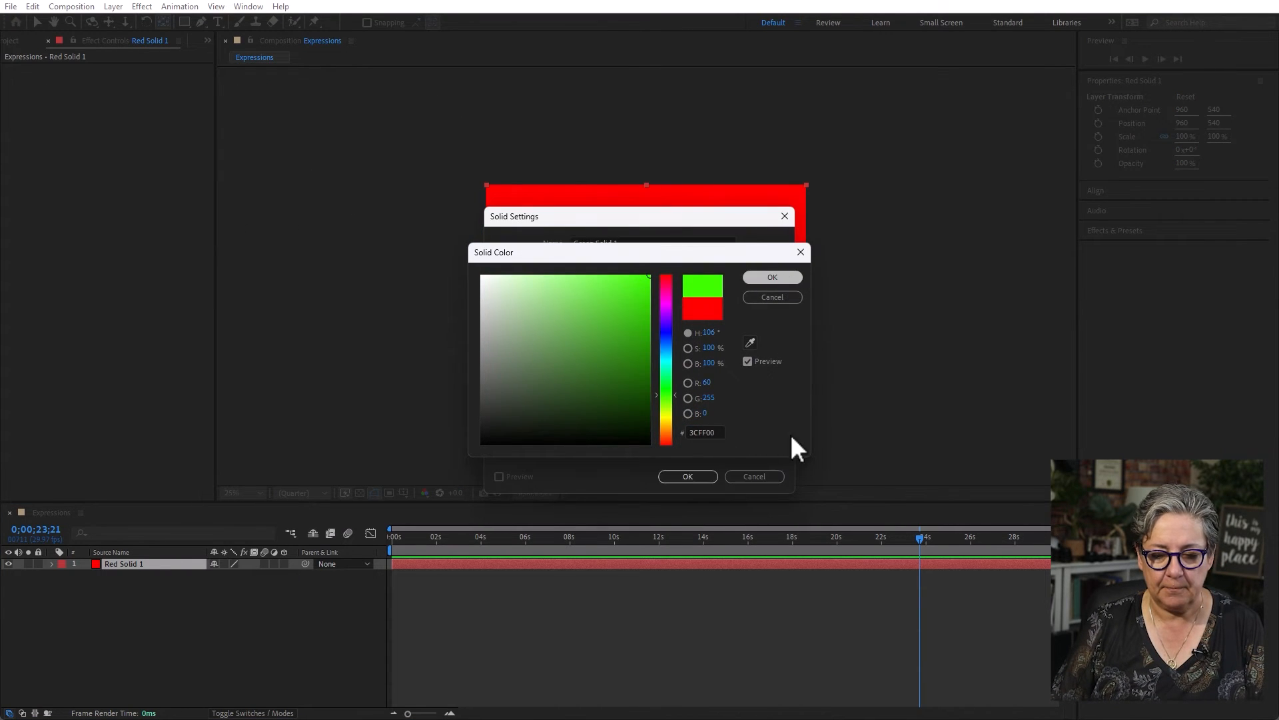
left_click(687, 476)
- Scale both the green and red solids down to 18%
key("ctrl+a")
key("s")
left_click_drag(230, 585, 176, 575)
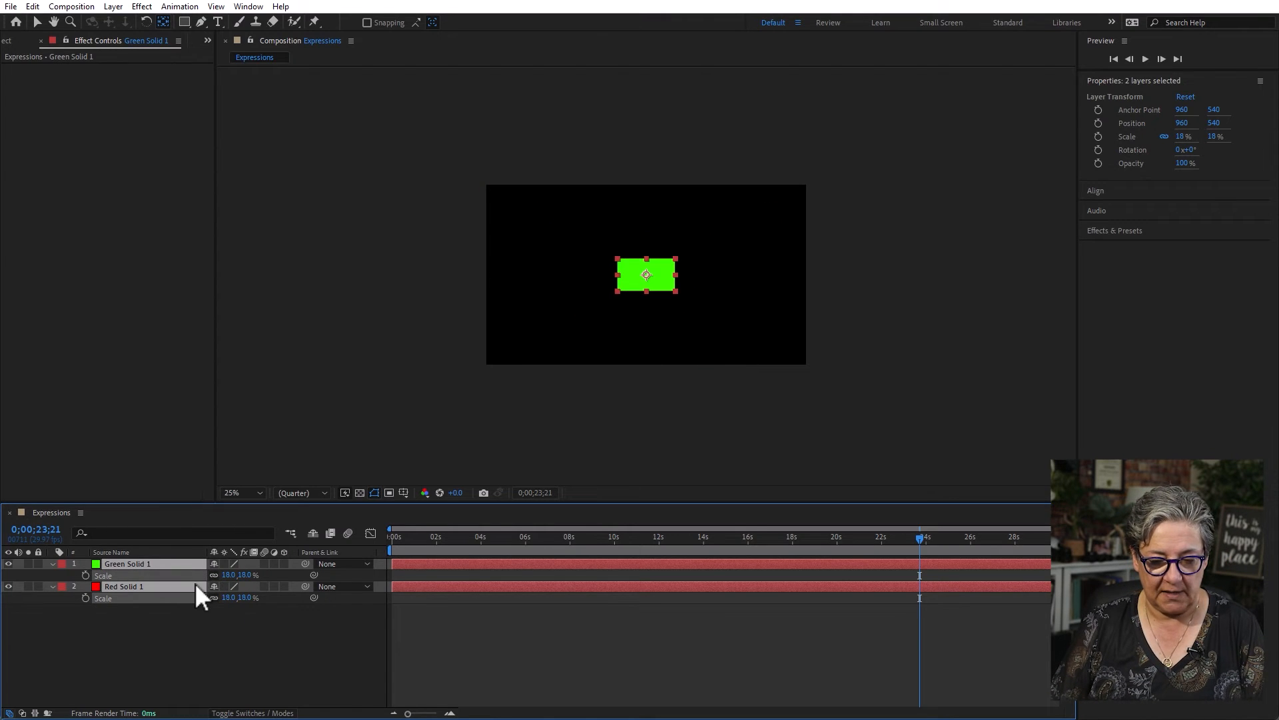
left_click(311, 666)
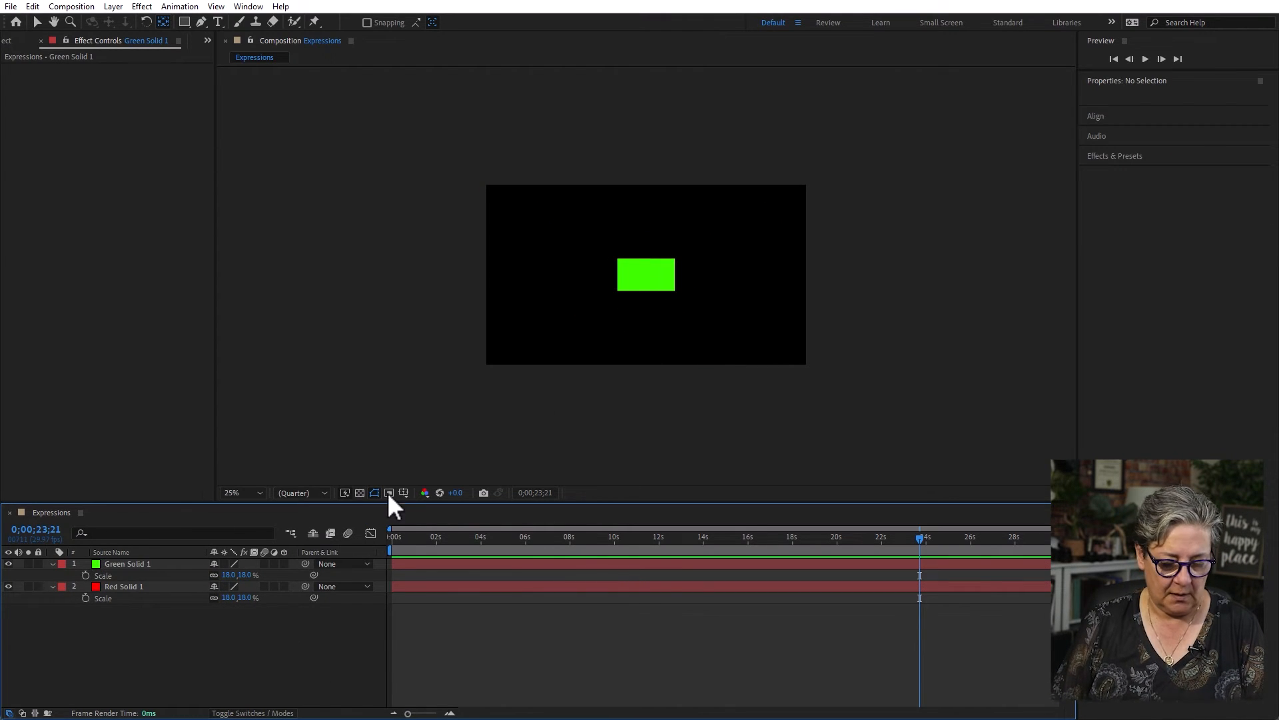
- Move the two solids apart, placing the red one at about 1212, 544 and the green one at about 644, 540
left_click_drag(640, 281, 666, 290)
left_click_drag(582, 272, 596, 279)
left_click(291, 664)
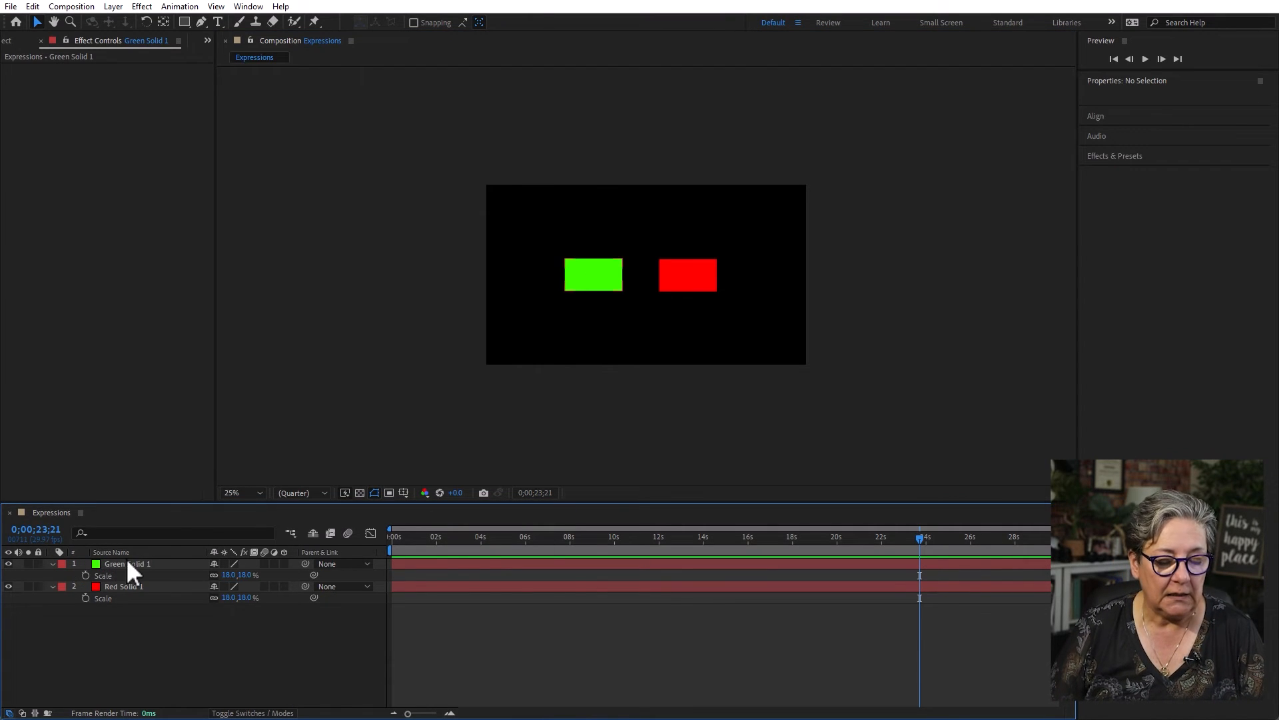
- Add the expression wiggle(2,400) to the Position of Green Solid 1, with the time indicator at the start
key("Home")
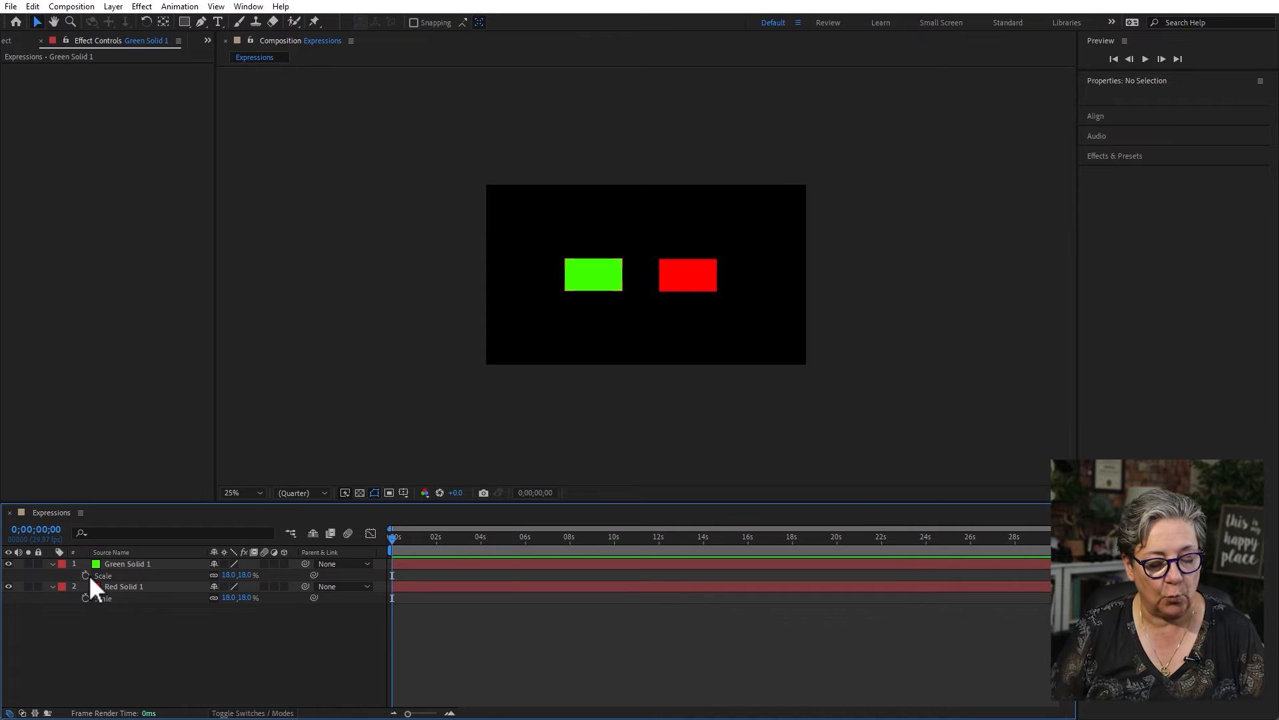
left_click(145, 562)
key("p")
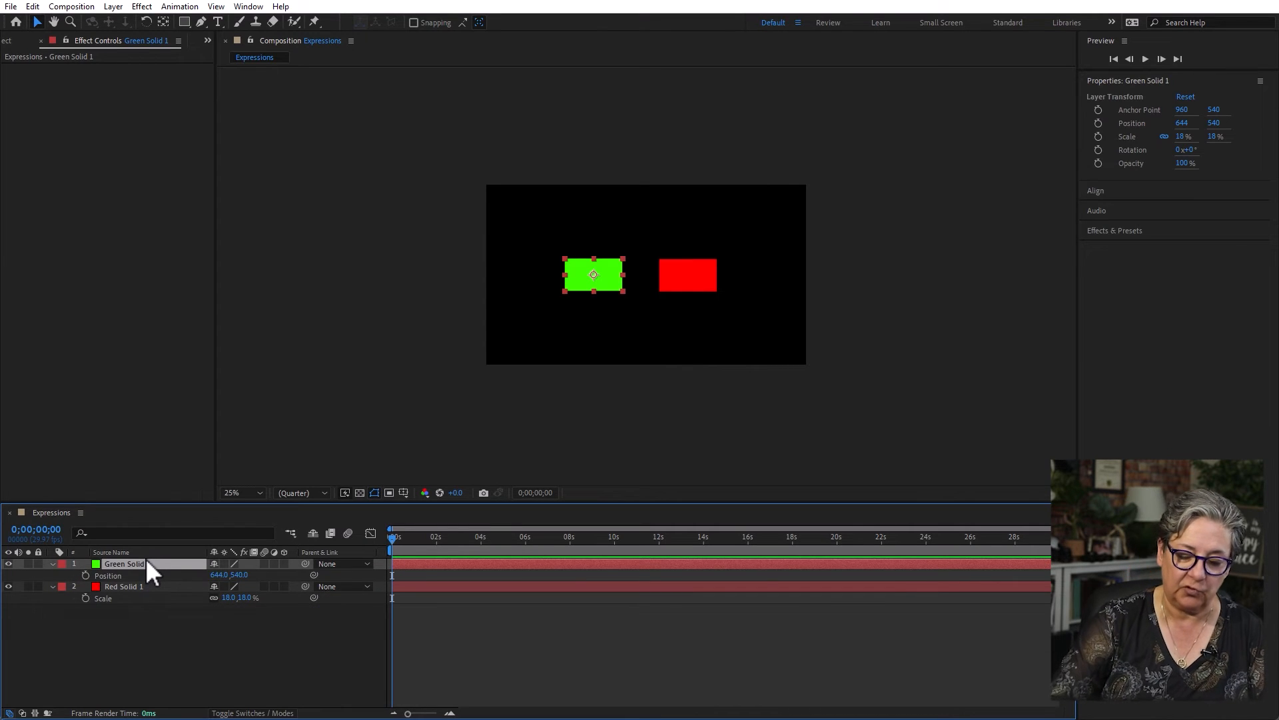
left_click(86, 576, "alt")
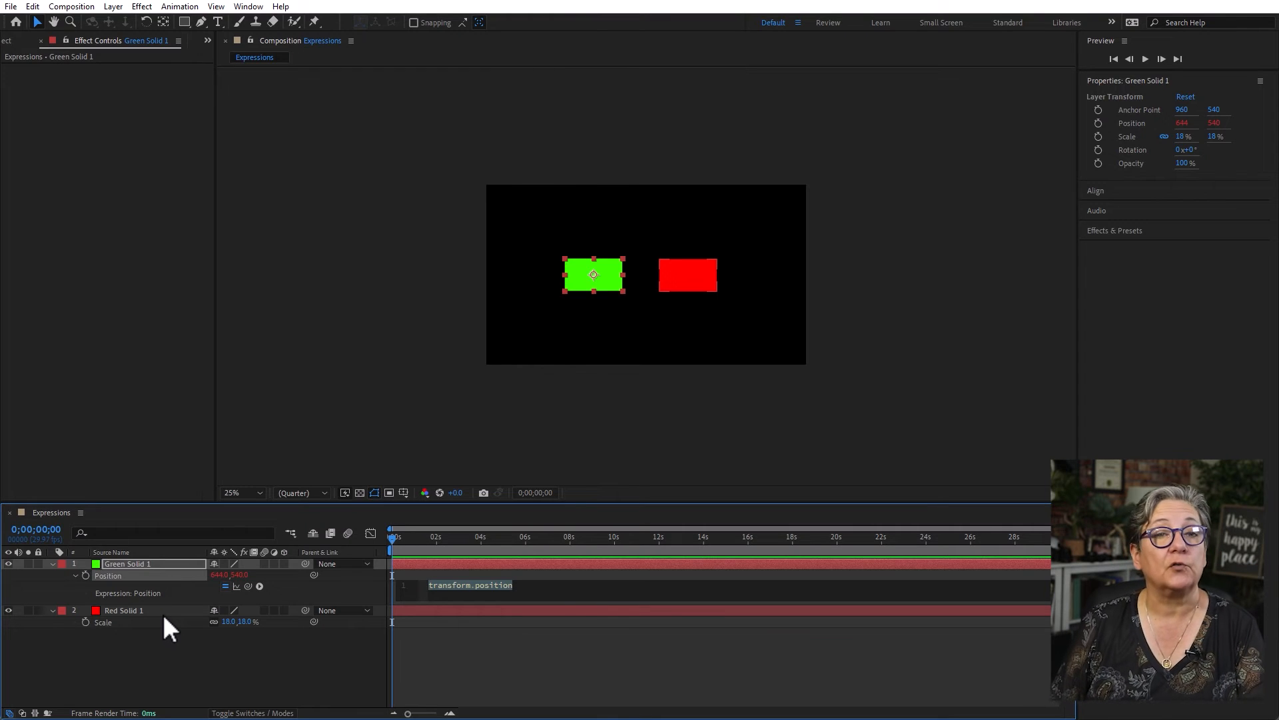
type("wiggle(2,400")
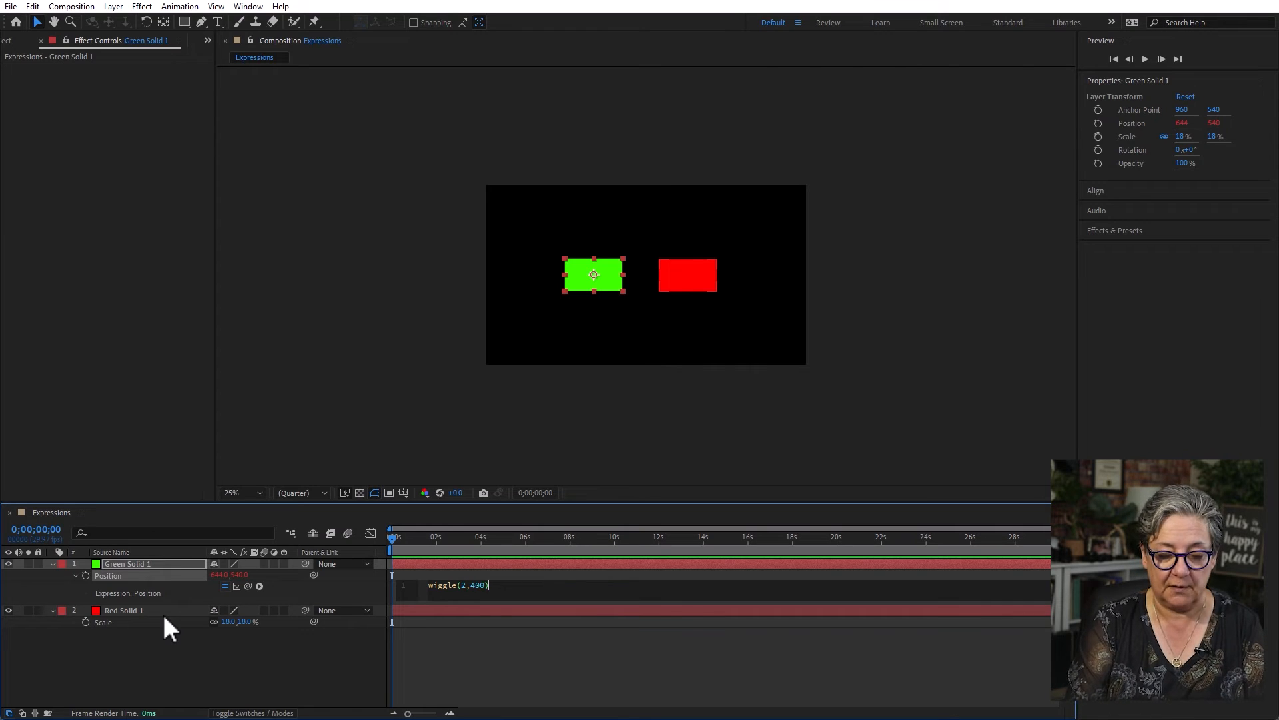
left_click(521, 673)
- Preview the green solid's position wiggle from the start
left_click(455, 536)
key("space")
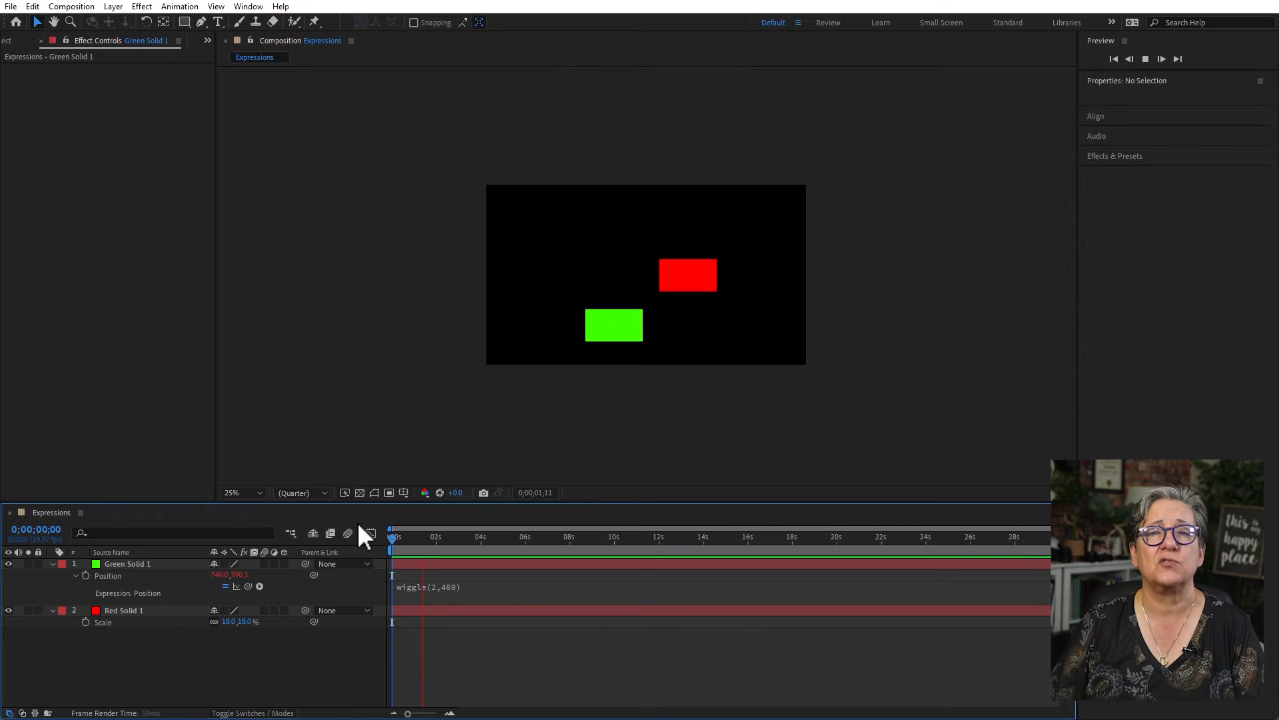
key("space")
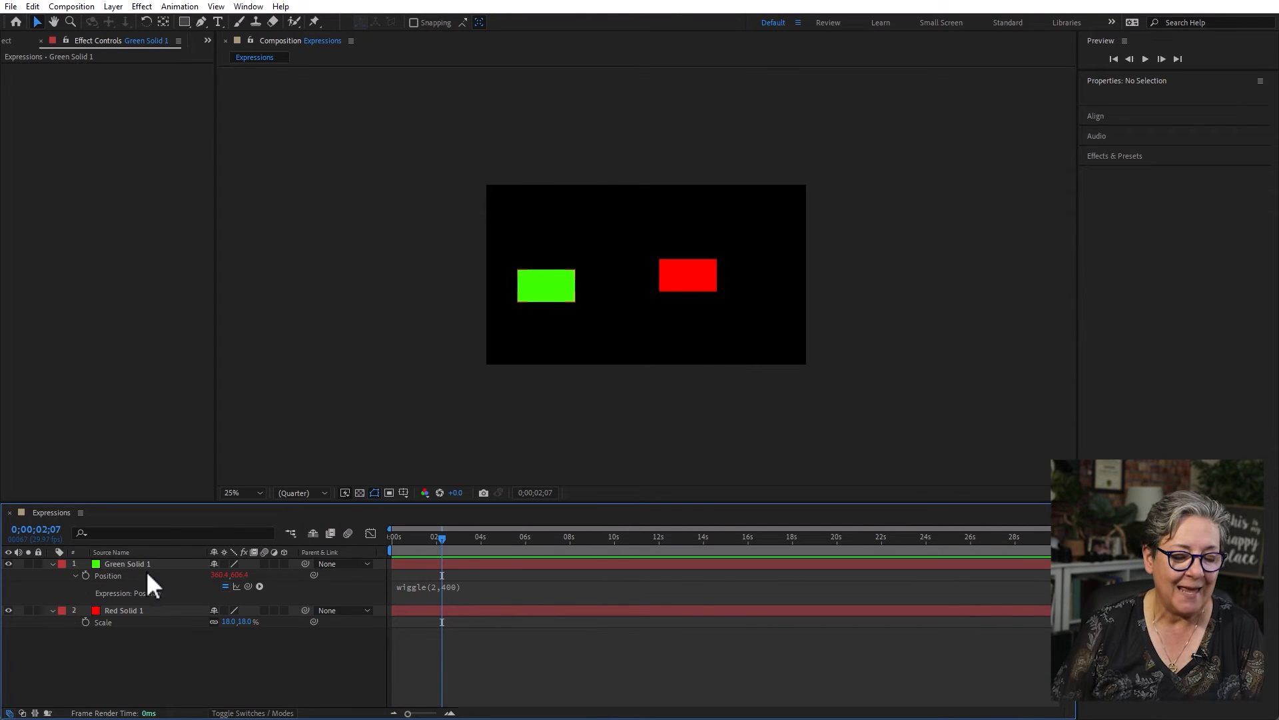
- Add a Layer Control effect to Red Solid 1 that targets Green Solid 1, and preview the motion from the start
left_click(130, 610)
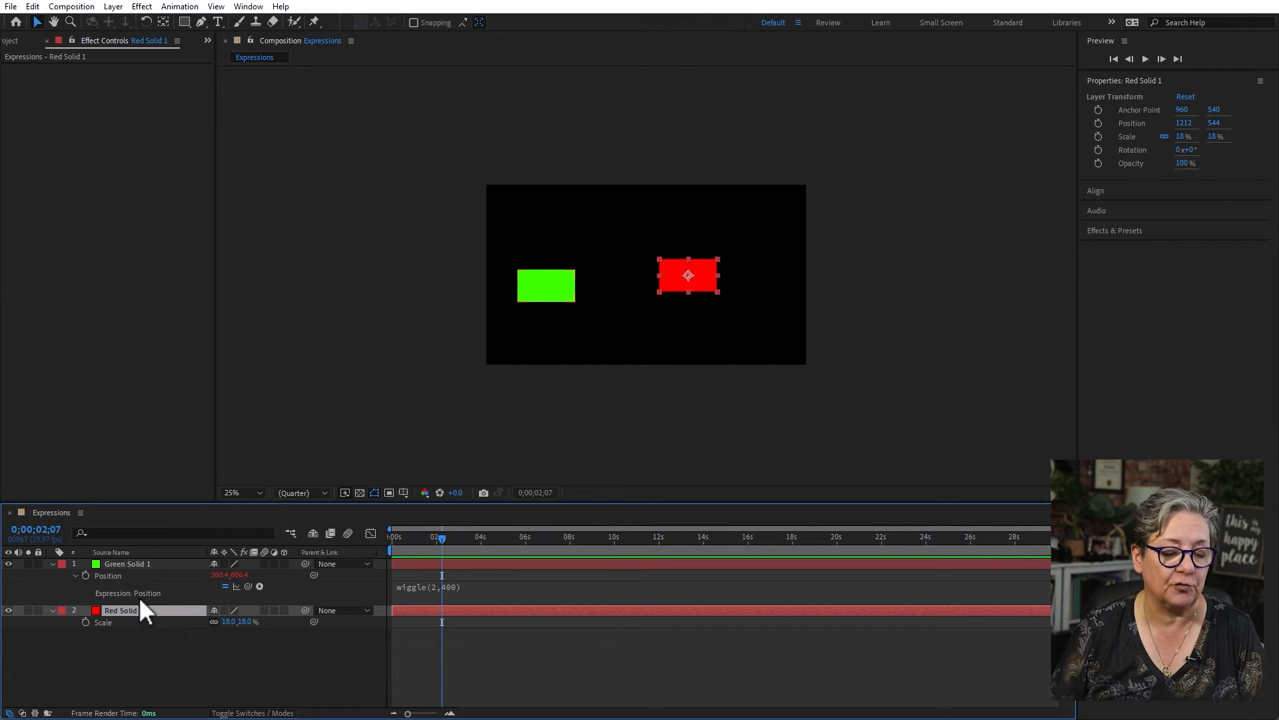
left_click(142, 7)
mouse_move(224, 229)
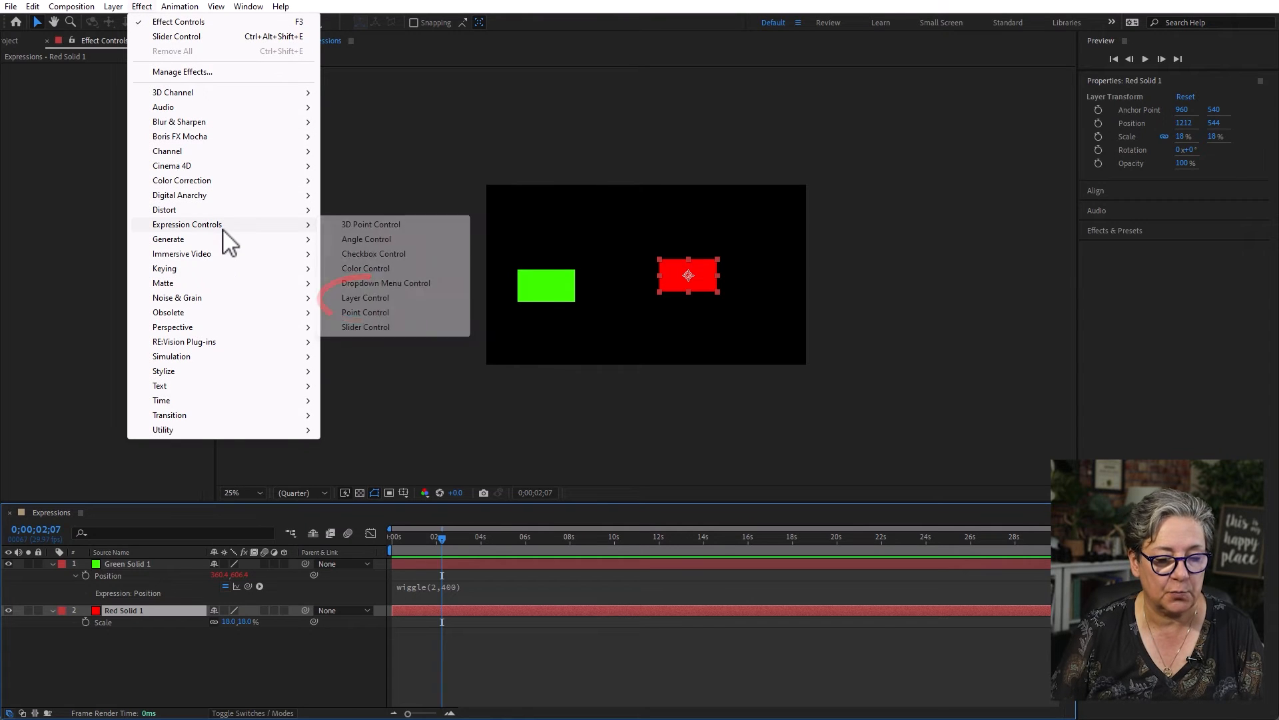
left_click(388, 297)
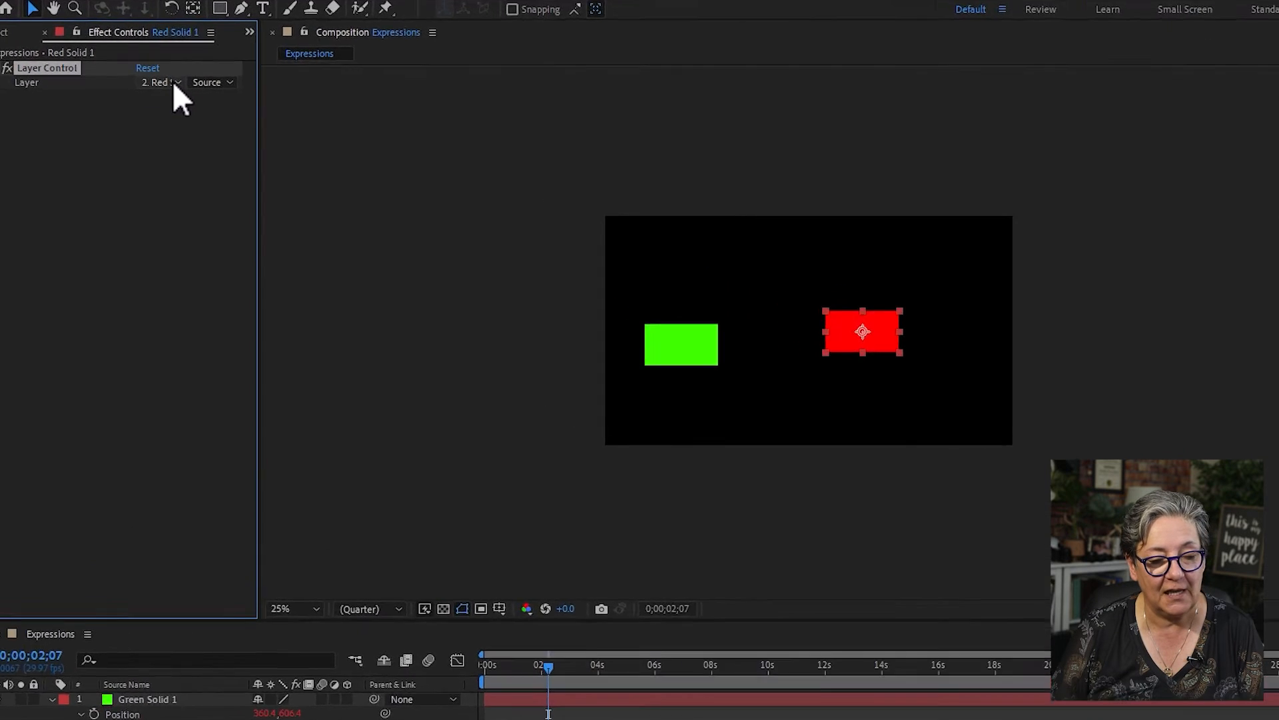
left_click(138, 80)
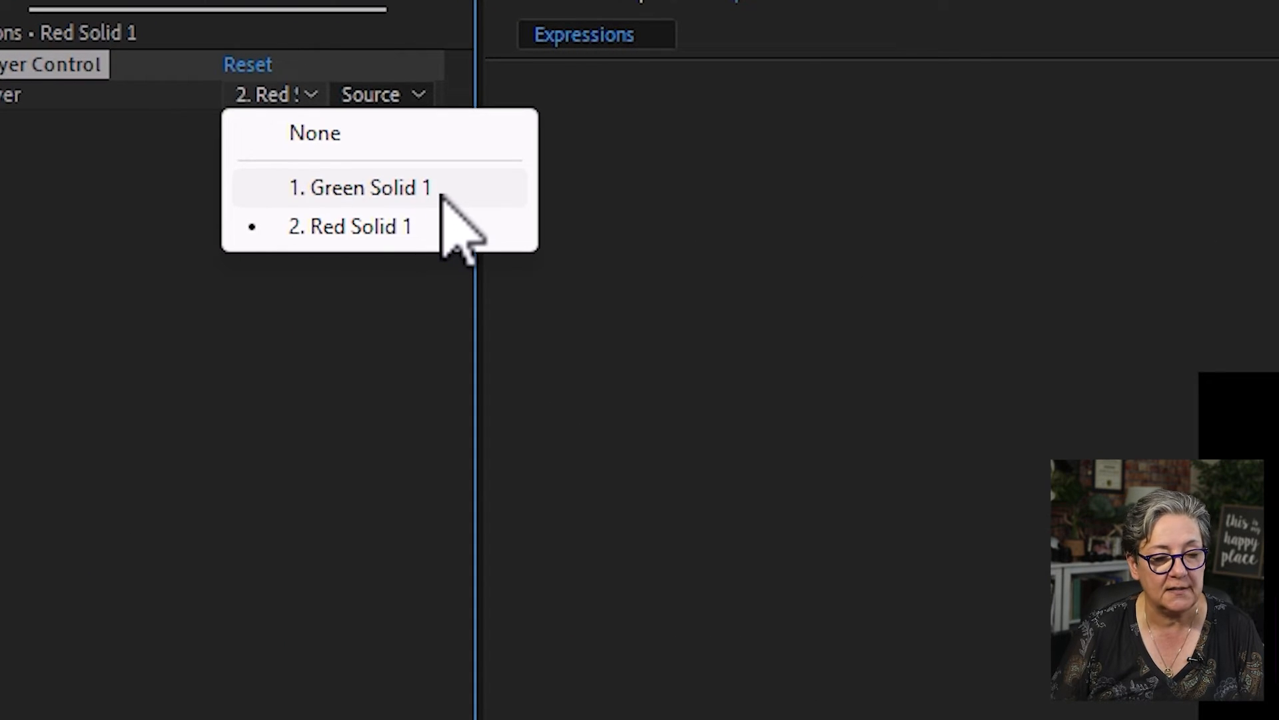
left_click(443, 194)
left_click_drag(483, 214, 548, 247)
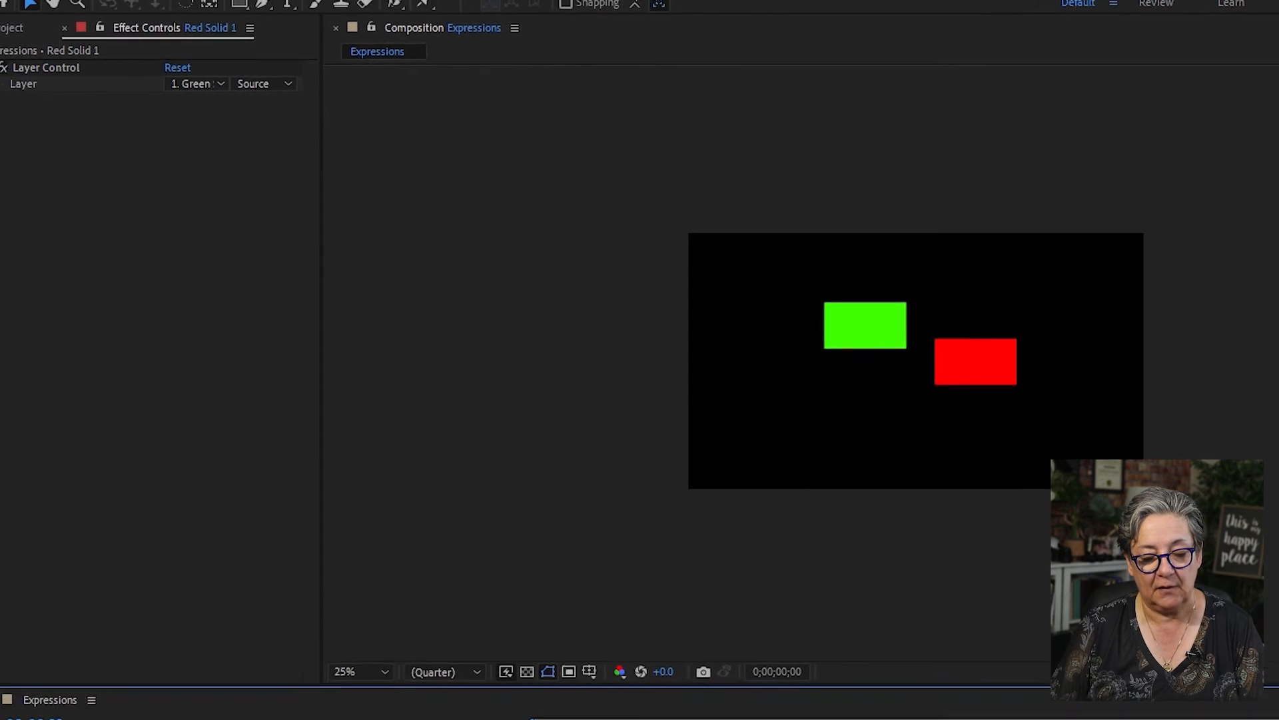
key("space")
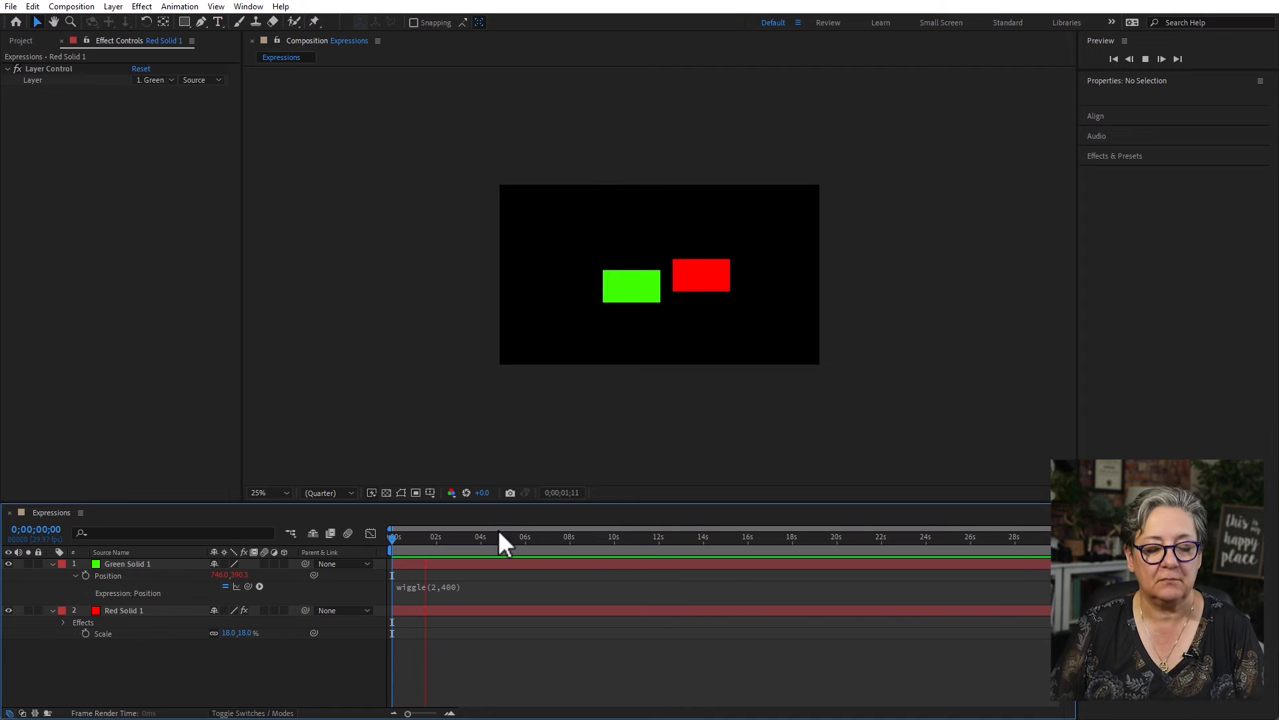
- Enable an expression on Red Solid 1's Position and link it to the Layer property of its Layer Control
left_click(143, 612)
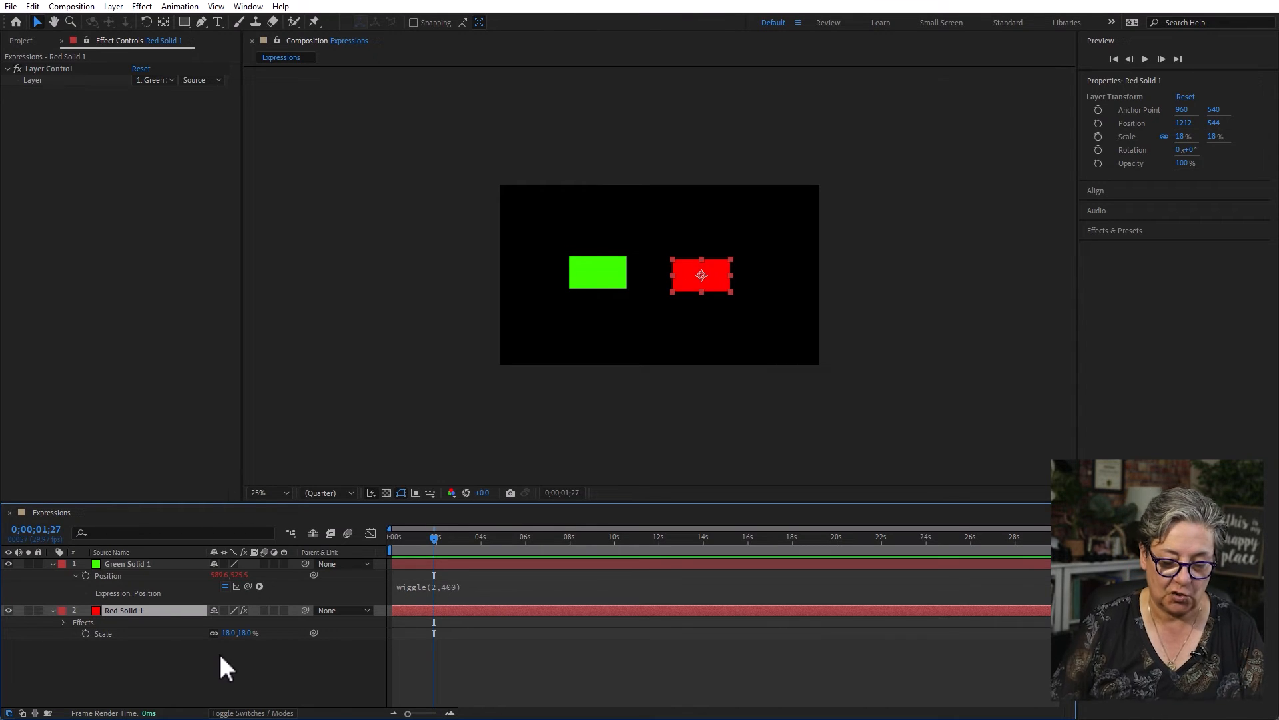
key("p")
key("shift+e")
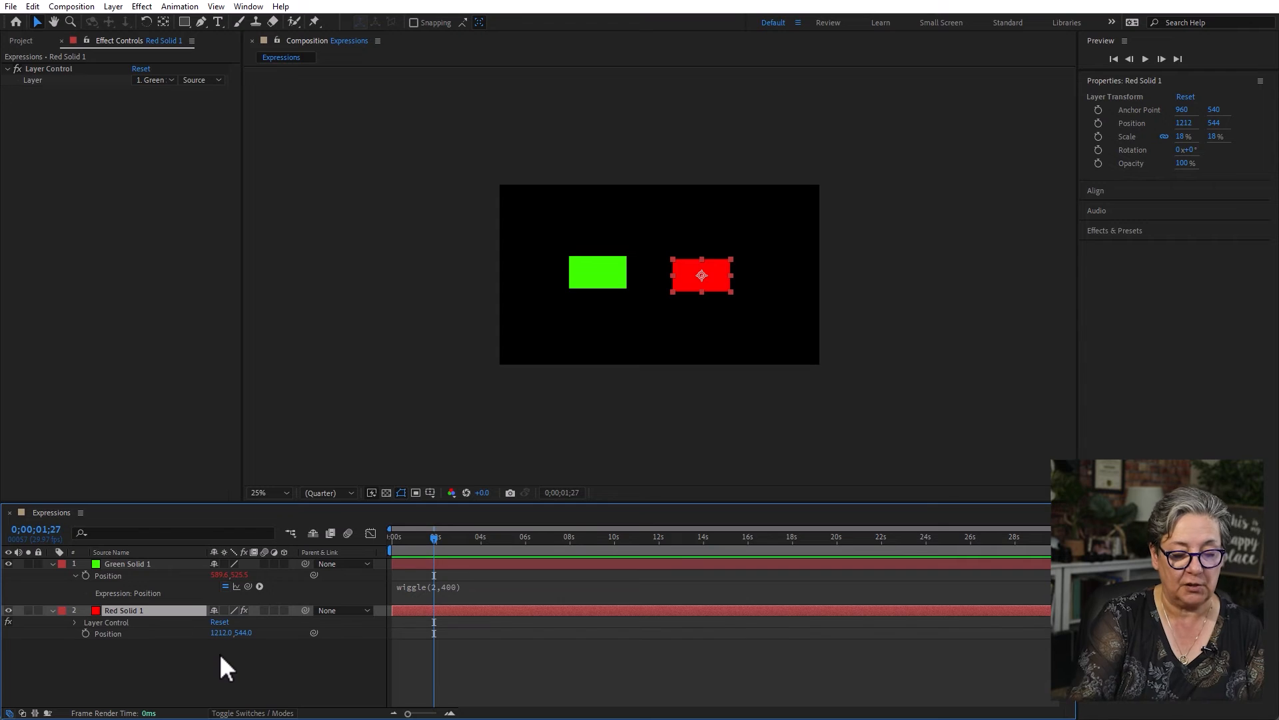
left_click(74, 622)
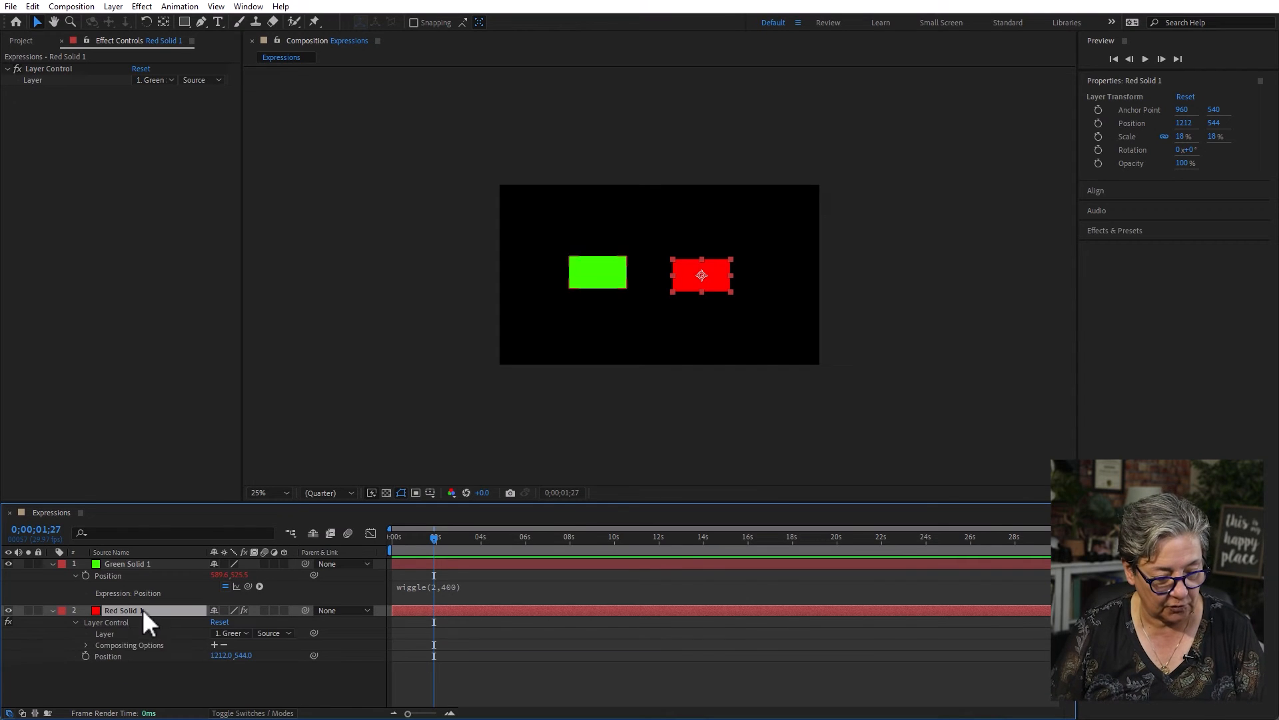
left_click(85, 656, "alt")
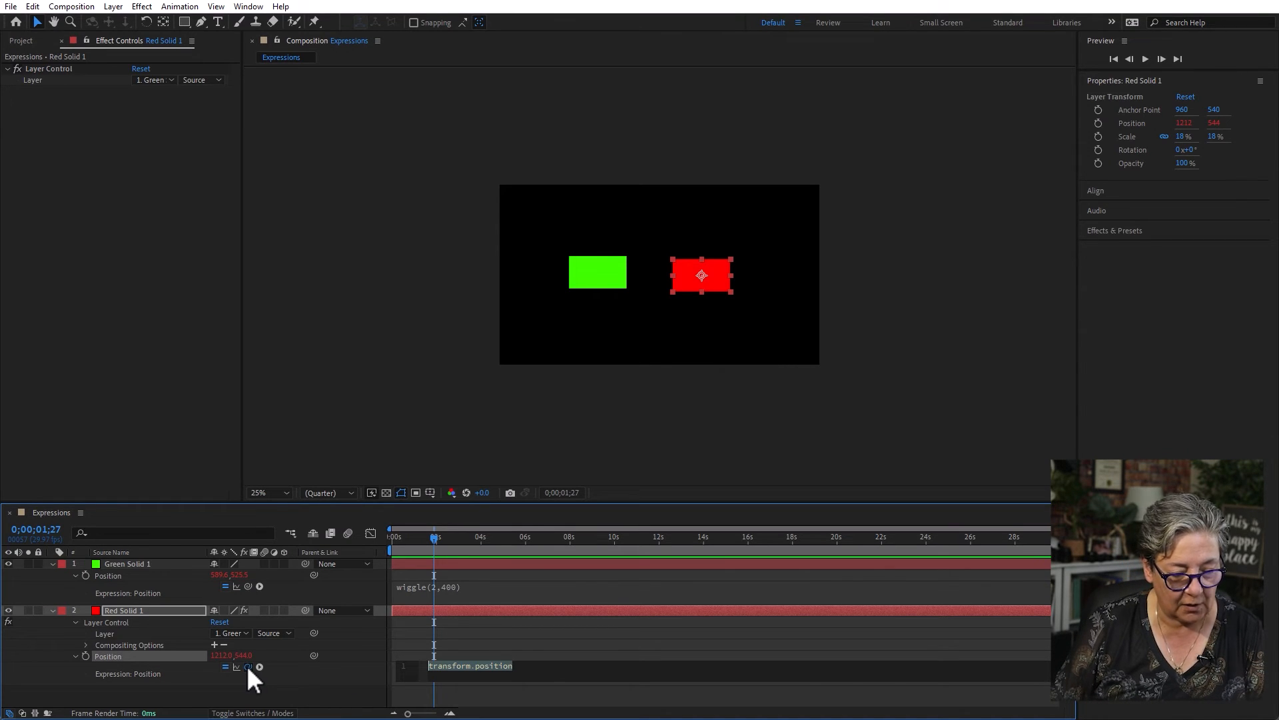
left_click_drag(247, 665, 117, 633)
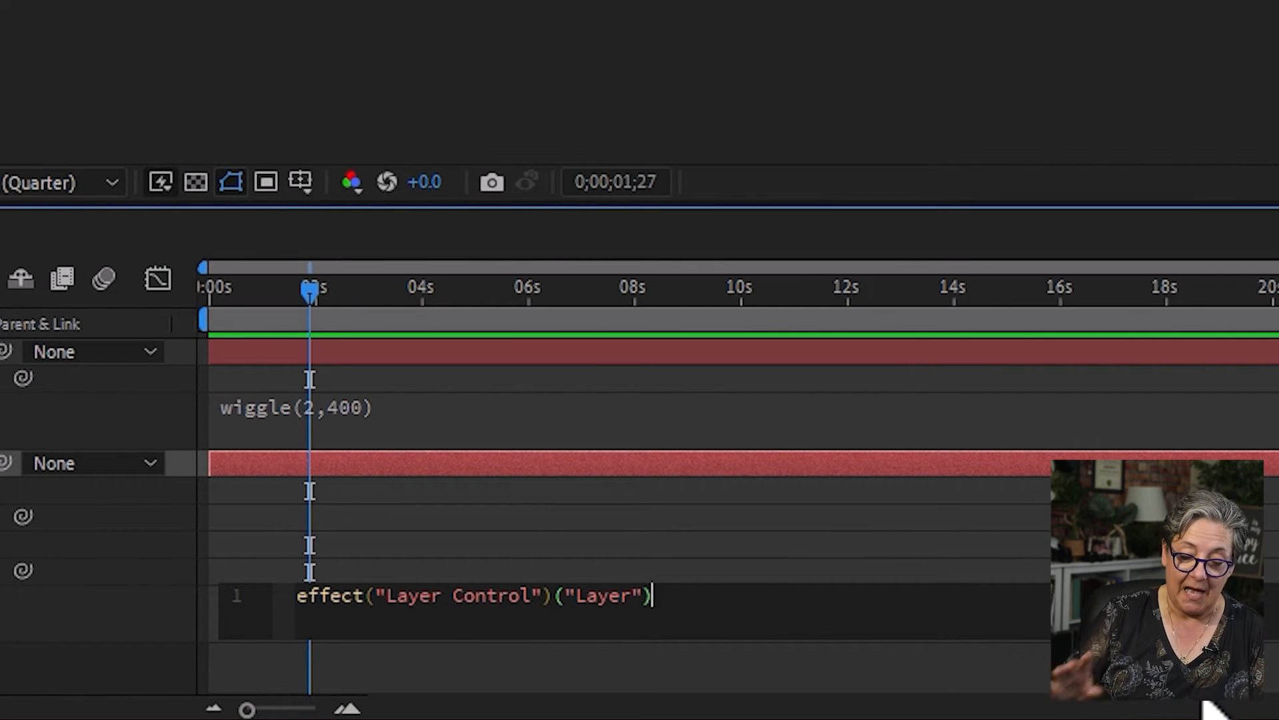
- Complete the red solid's Position expression as effect("Layer Control")("Layer").transform.position;
type(".")
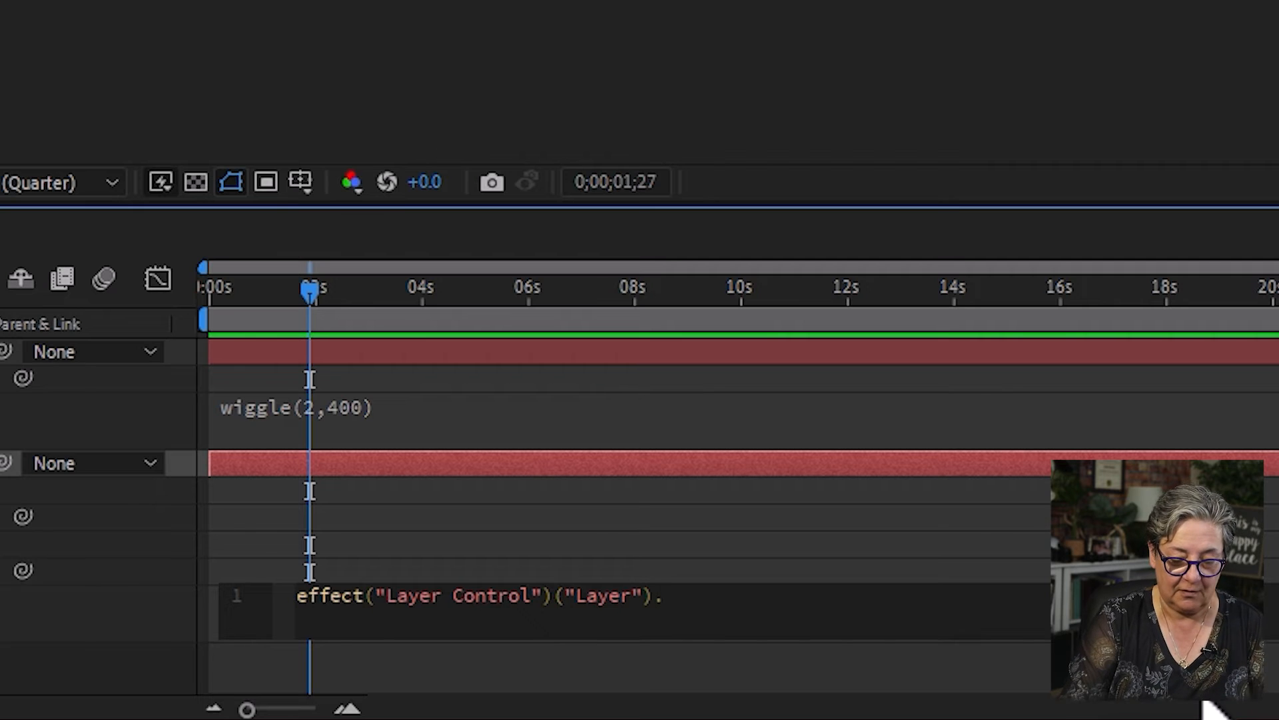
type("trans")
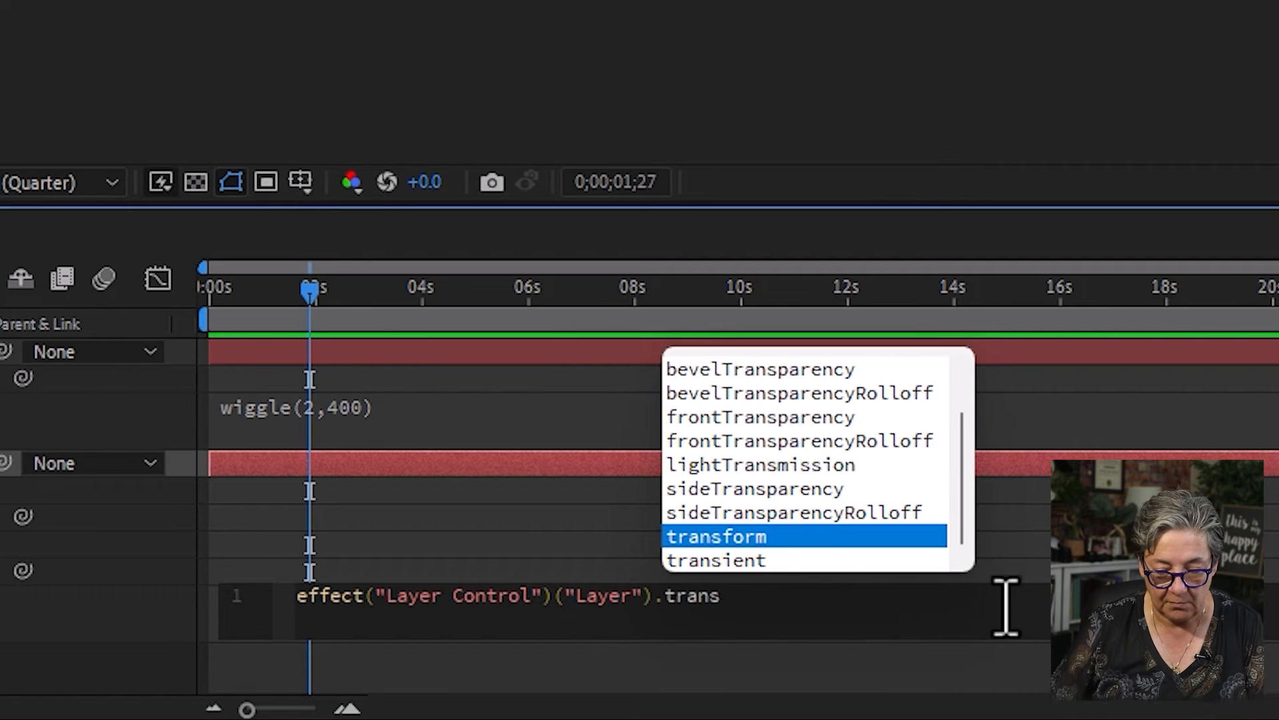
key("Return")
type(".position;")
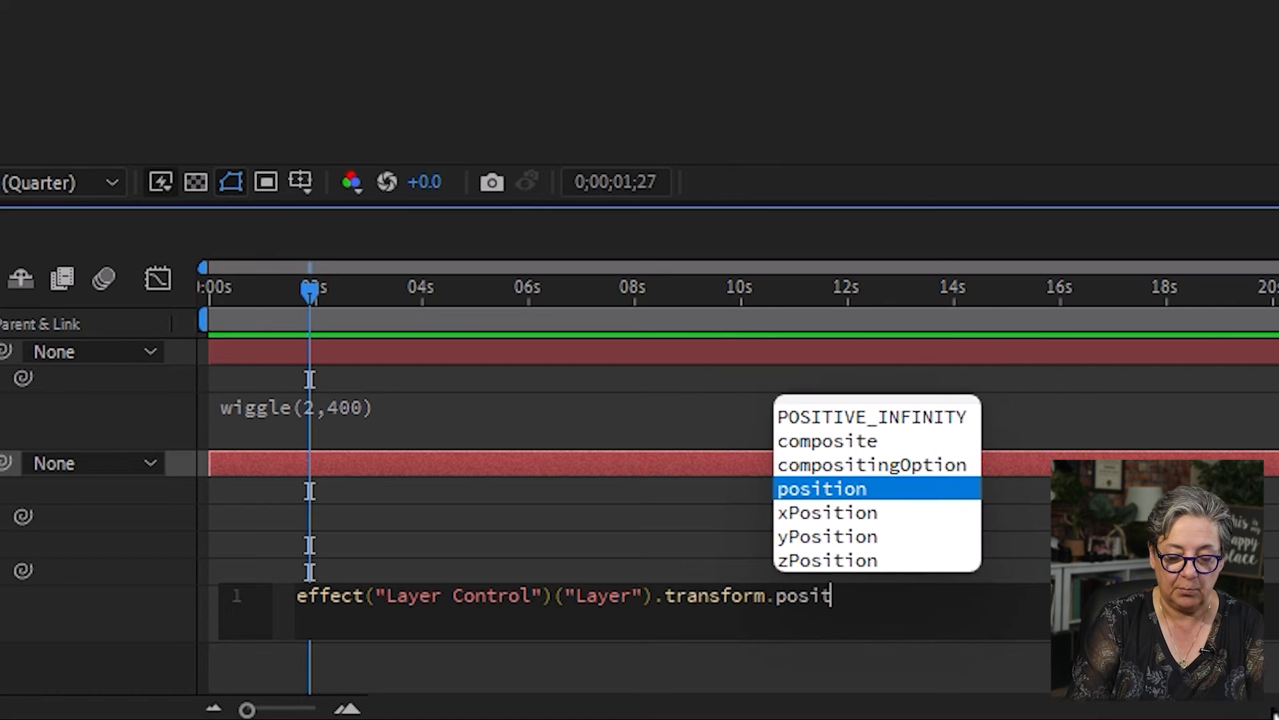
left_click(866, 489)
type(";")
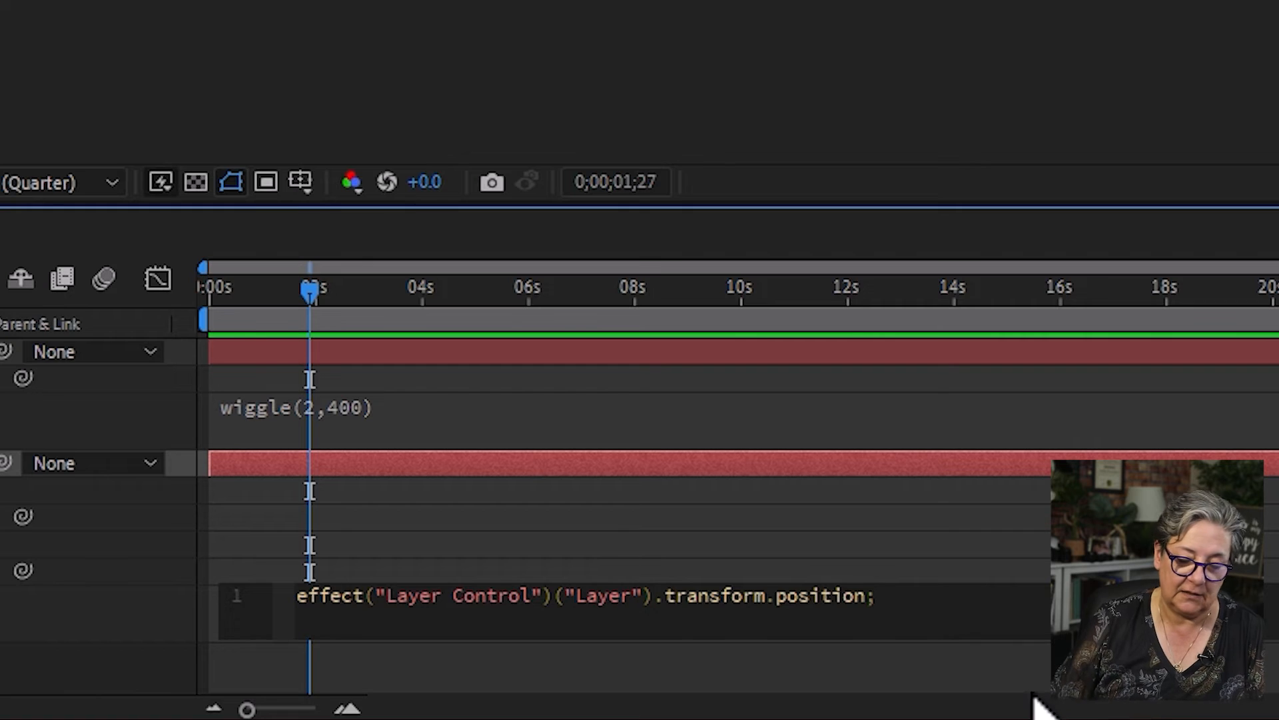
left_click(1010, 686)
- Preview the linked solids from the start, temporarily hiding the green solid to check the red one beneath it
left_click_drag(282, 292, 87, 317)
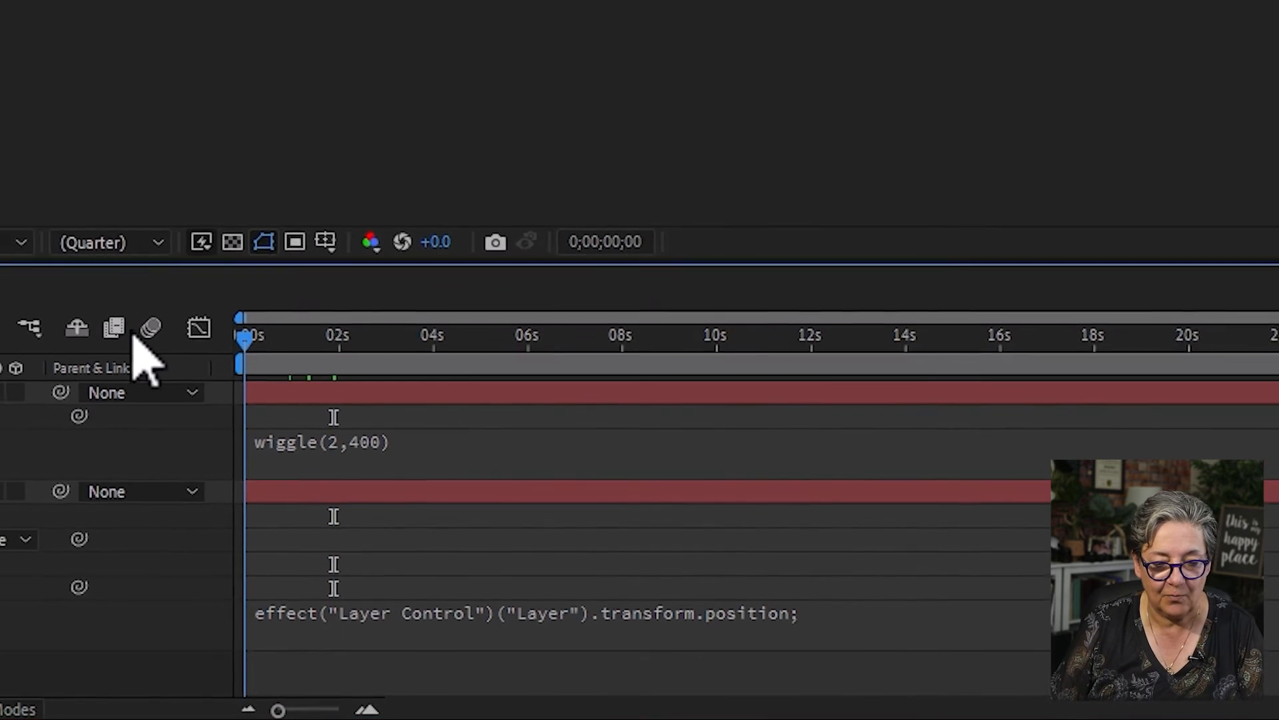
key("space")
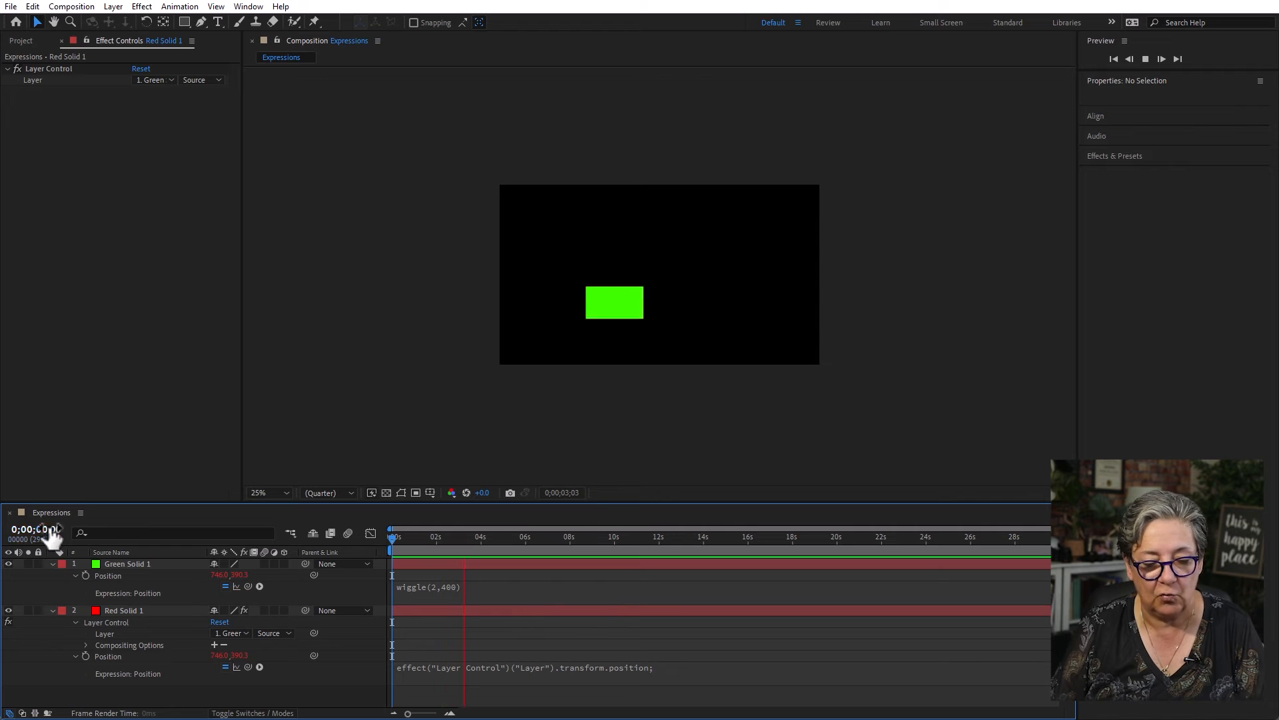
left_click(9, 563)
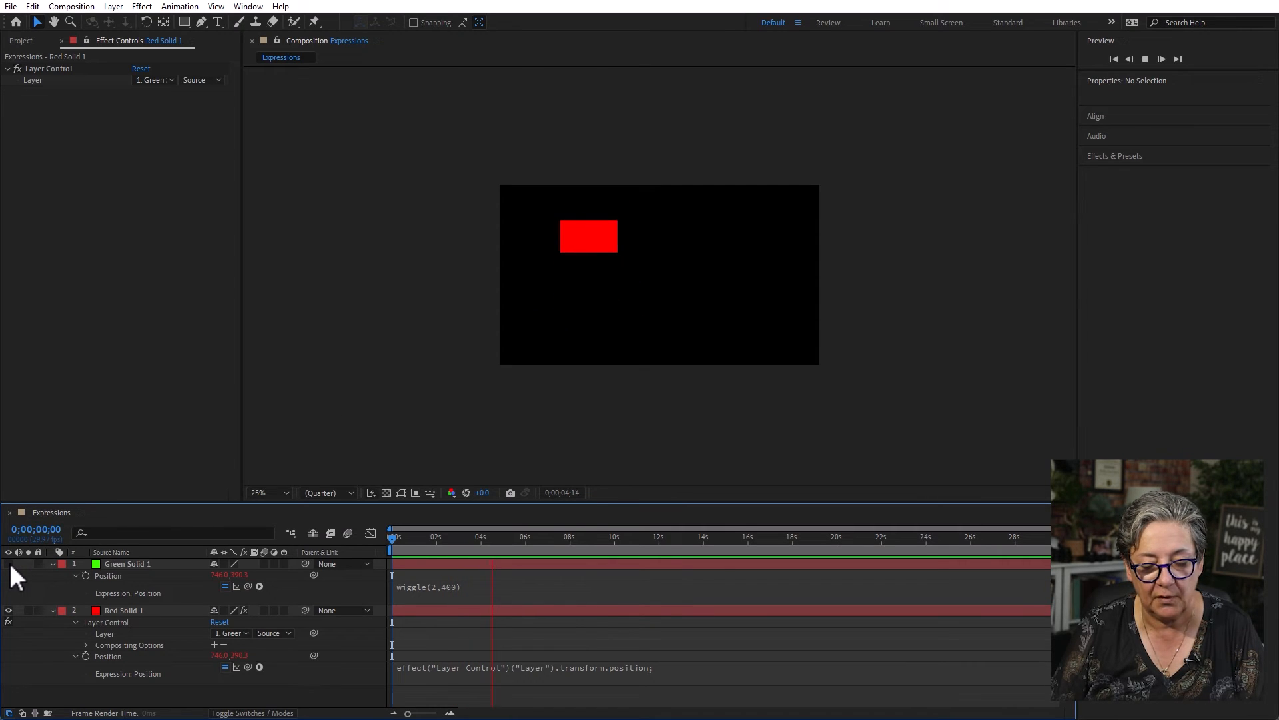
left_click(9, 563)
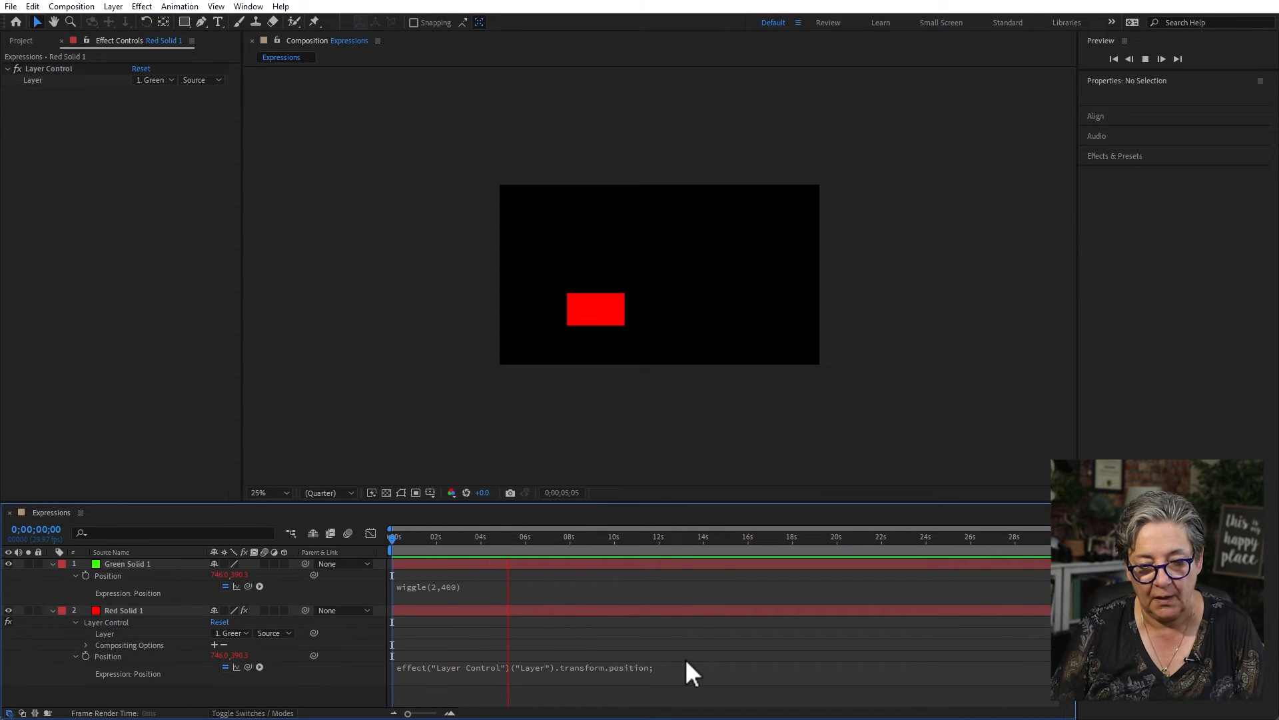
key("space")
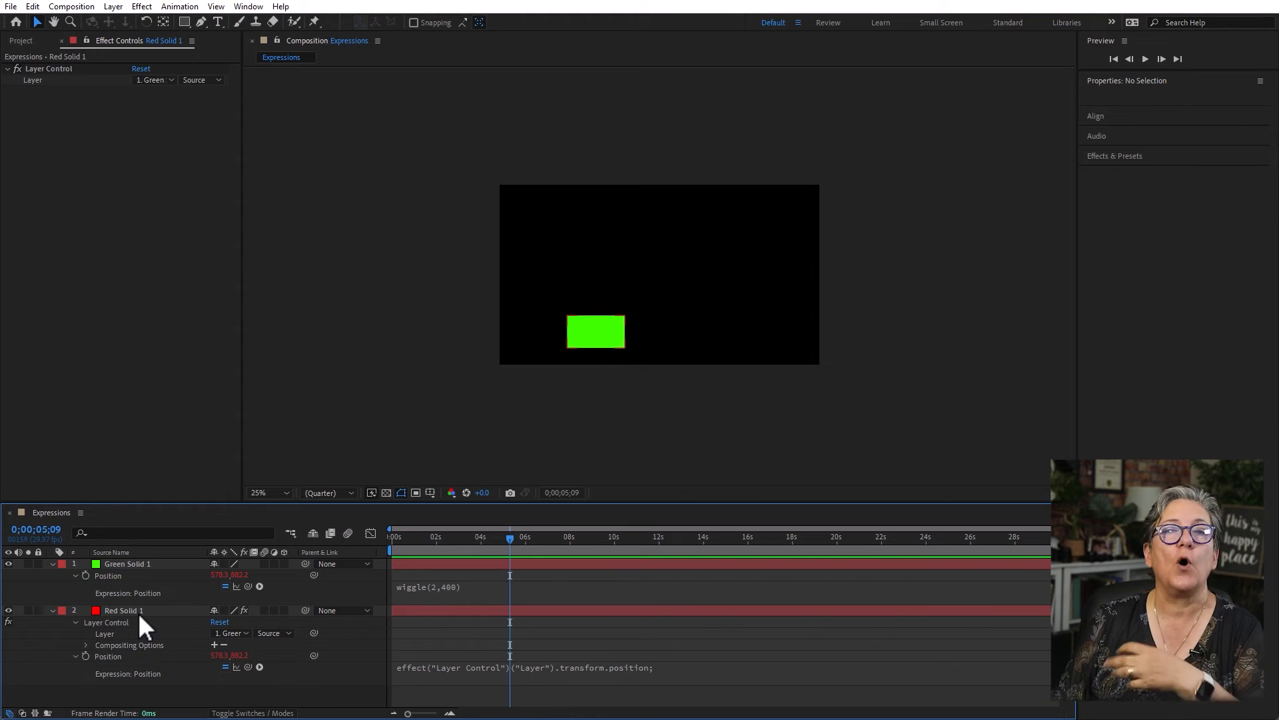
- Subtract 300 from the red solid's Position expression, making it transform.position-300;, and preview the offset motion from the start
left_click(664, 673)
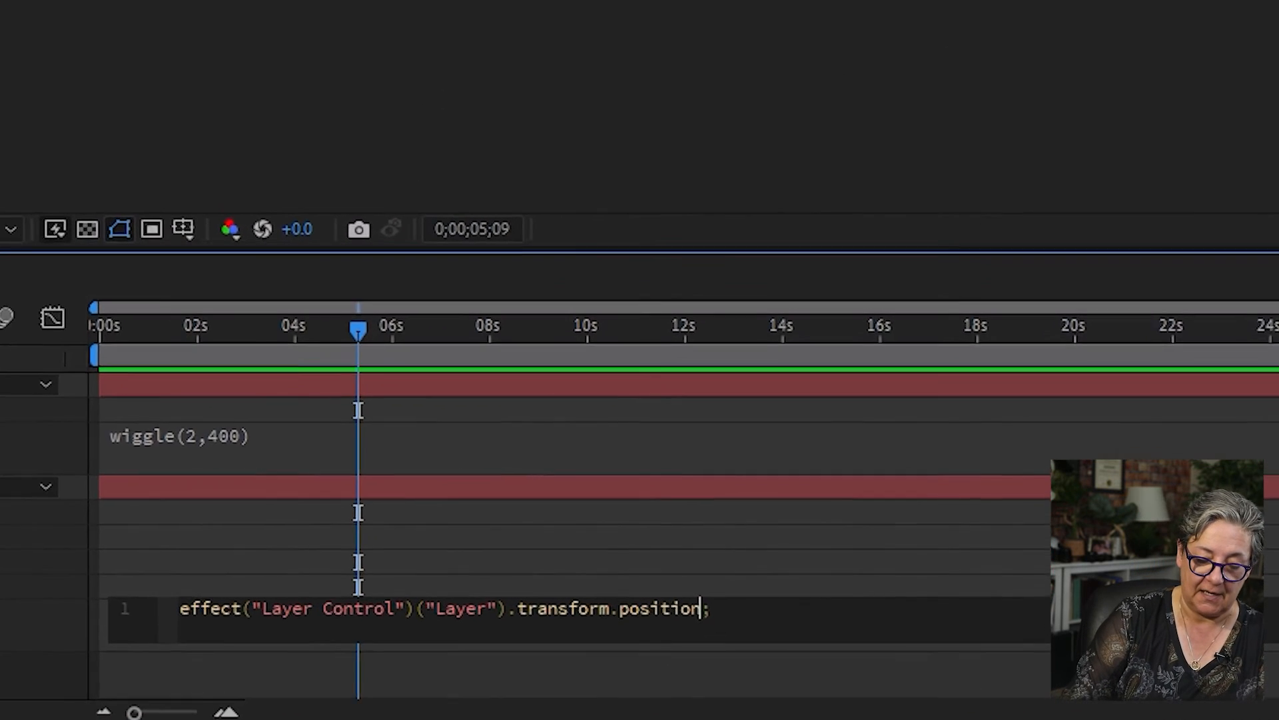
type("-")
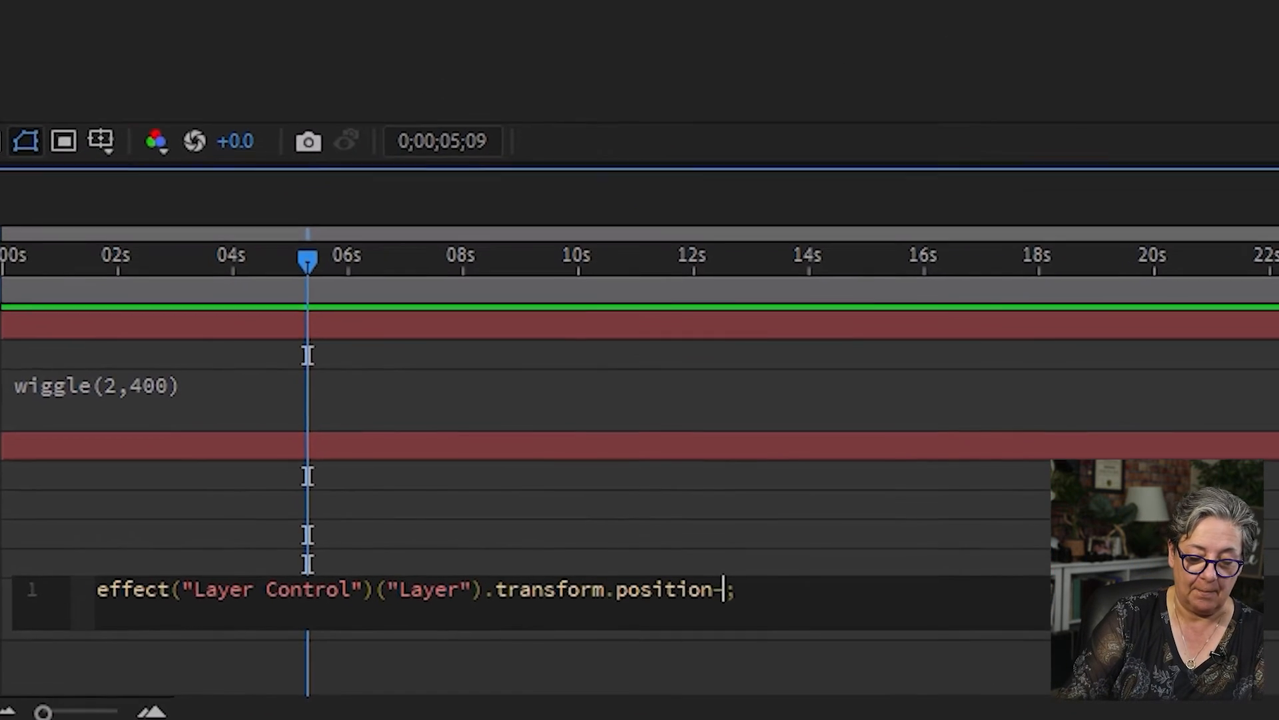
type("300")
key("KP_Enter")
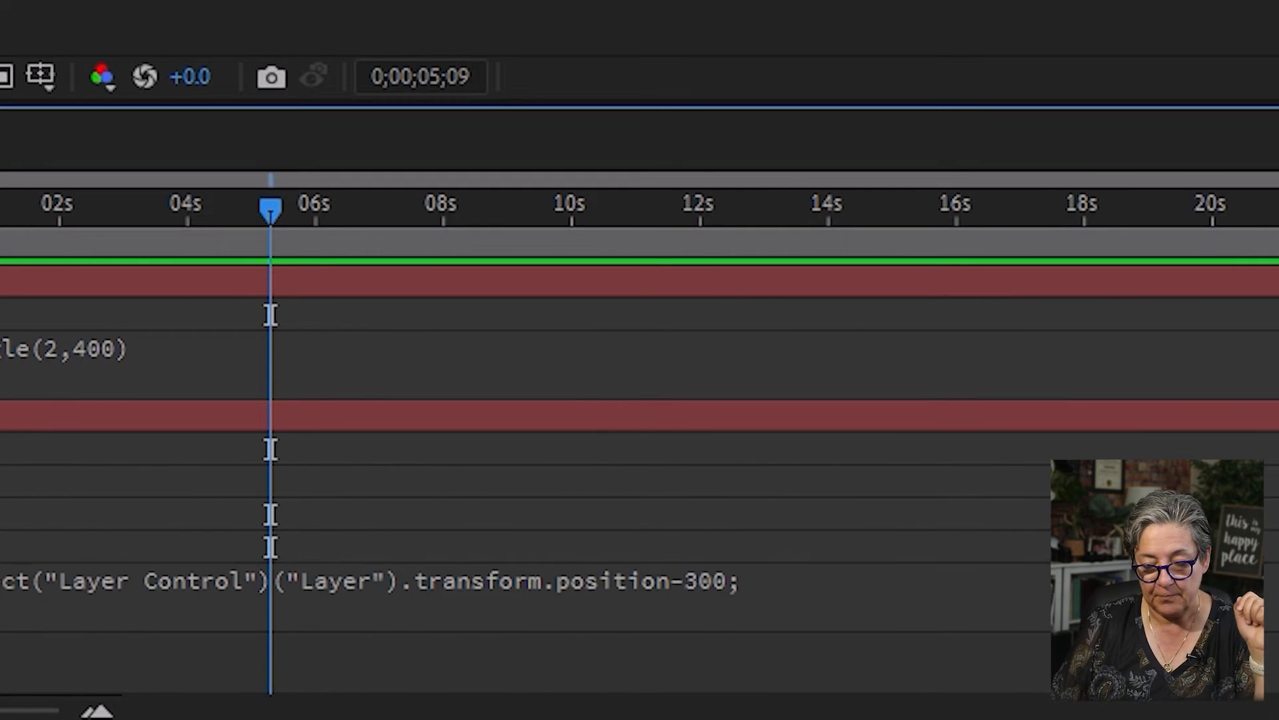
left_click_drag(161, 214, 0, 203)
key("space")
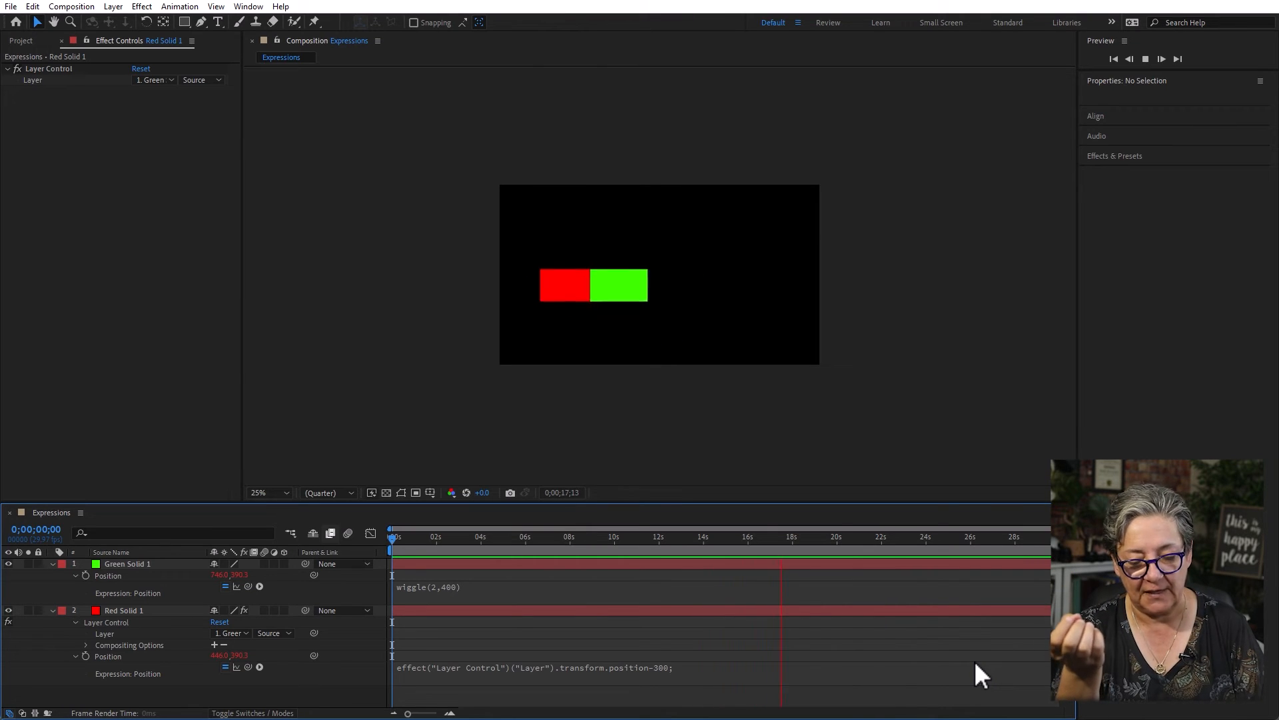
key("space")
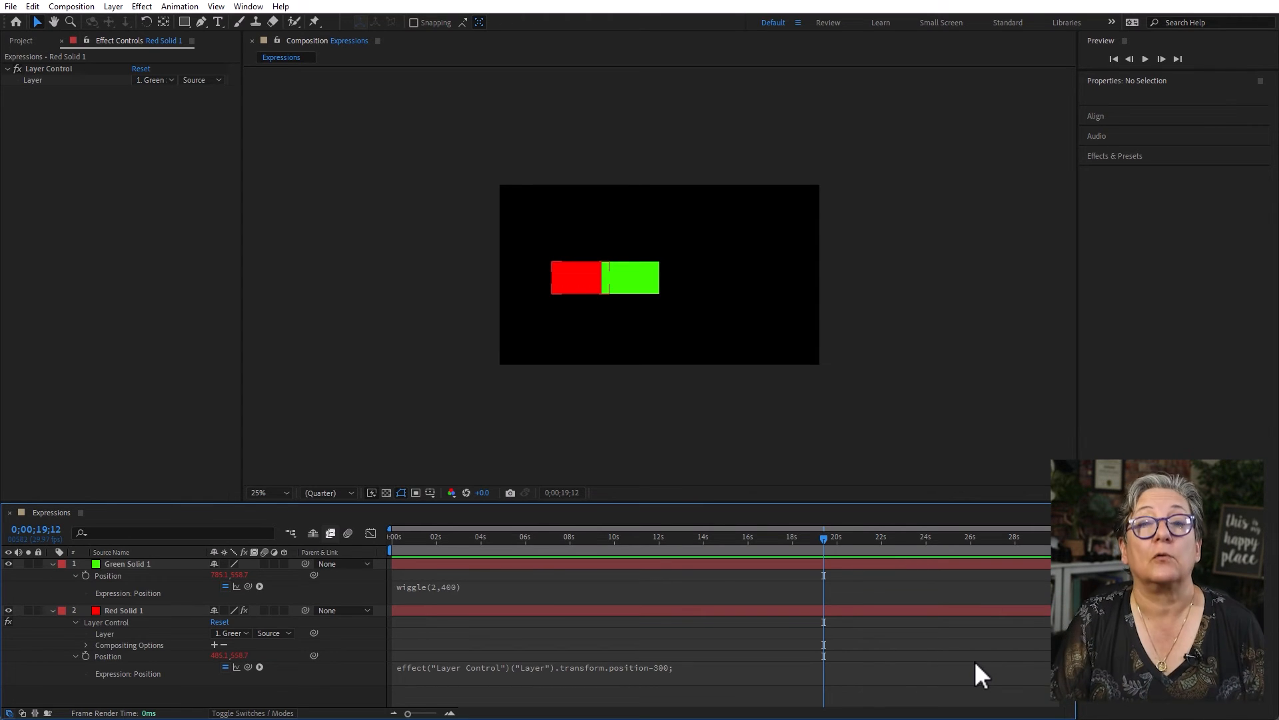
- Change the offset in the red solid's Position expression to -600 and preview the motion
left_click(677, 667)
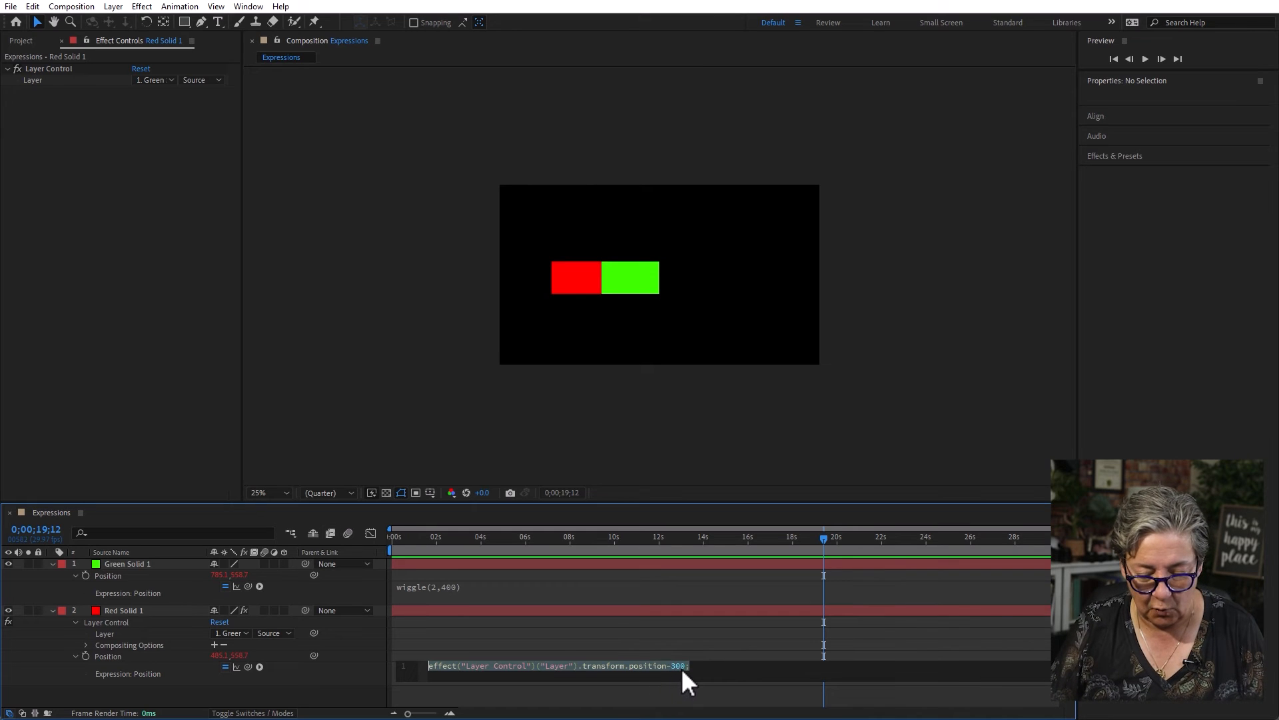
left_click(681, 666)
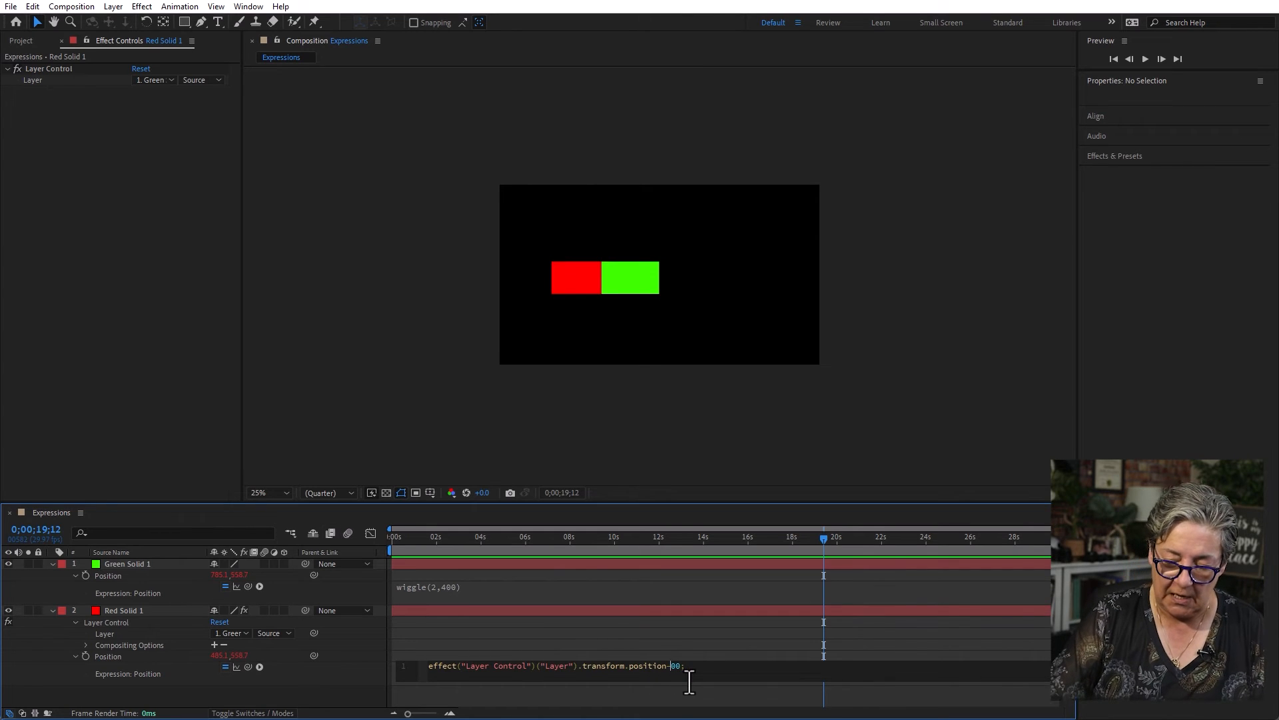
left_click(709, 635)
key("space")
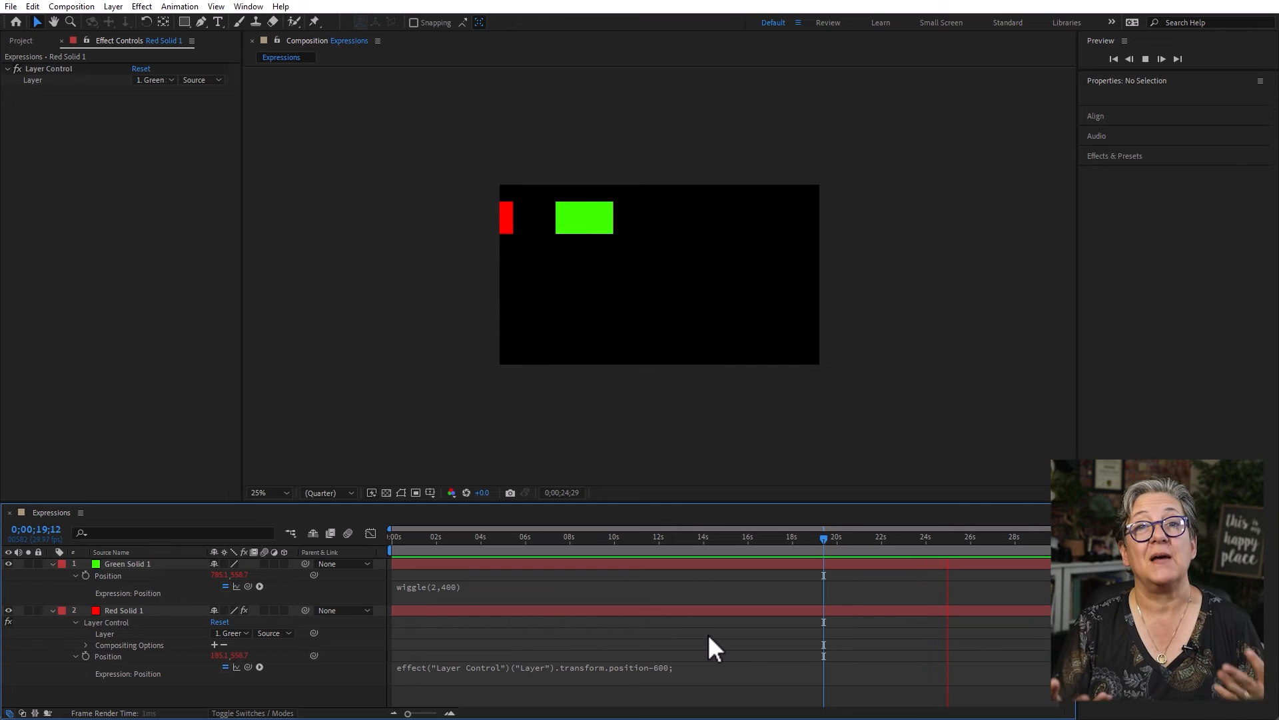
key("space")
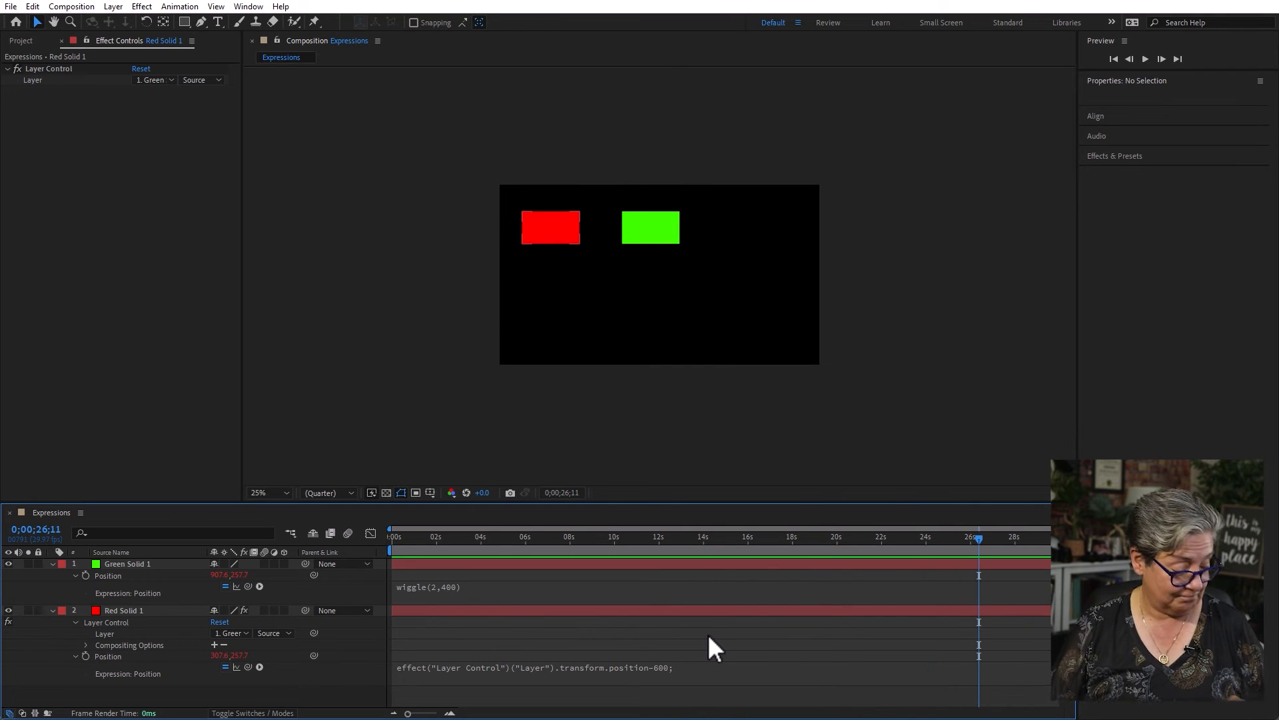
- Delete the Red Solid 1 layer and remove the wiggle expression from Green Solid 1's Position
left_click(131, 614)
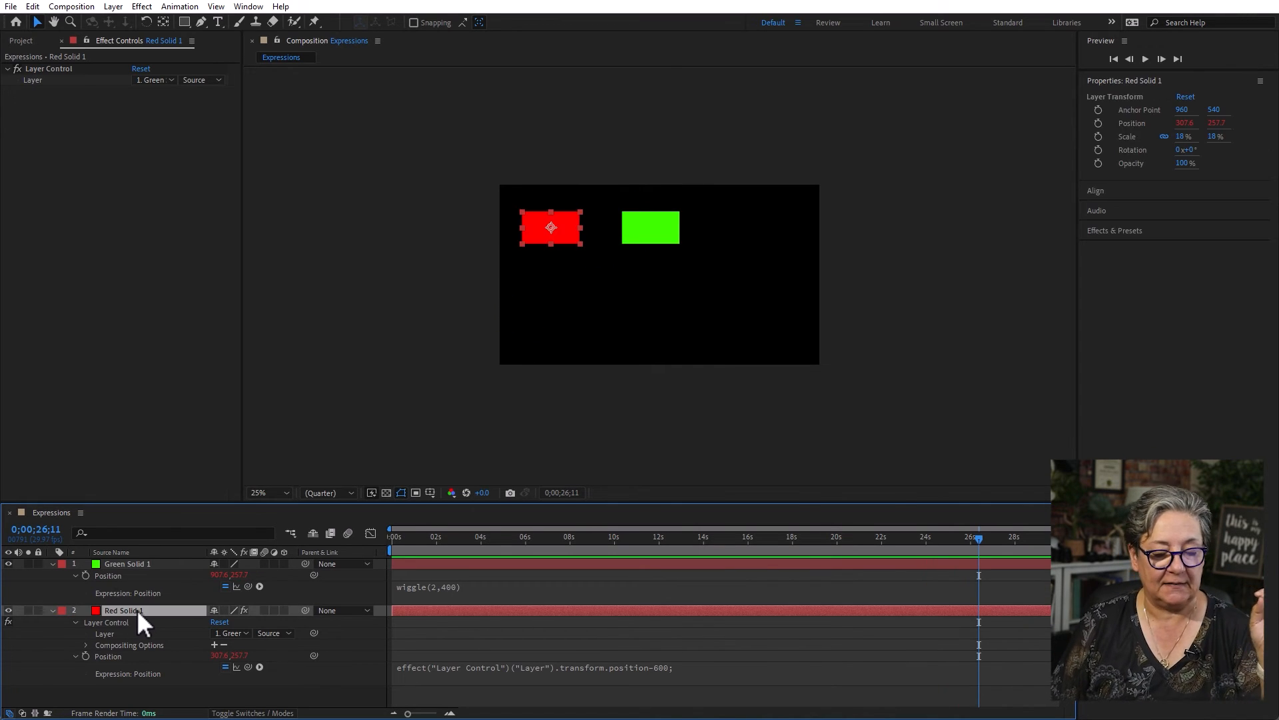
key("Delete")
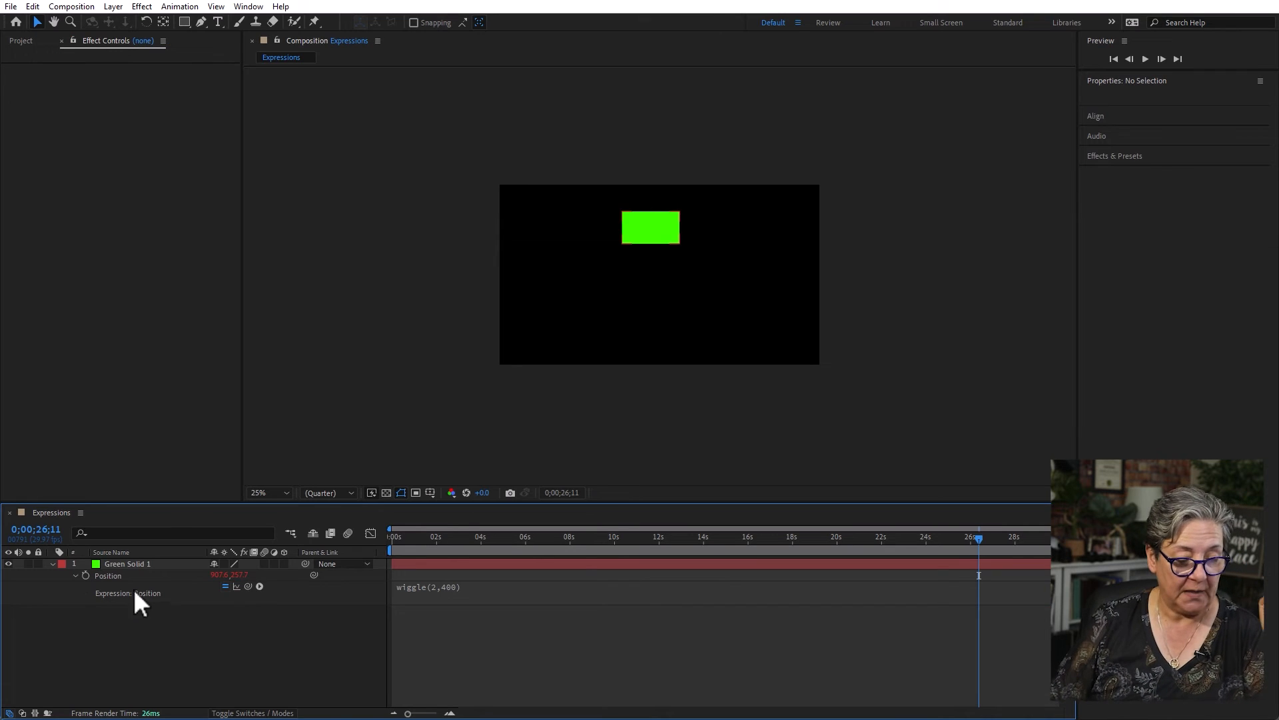
left_click(86, 575, "alt")
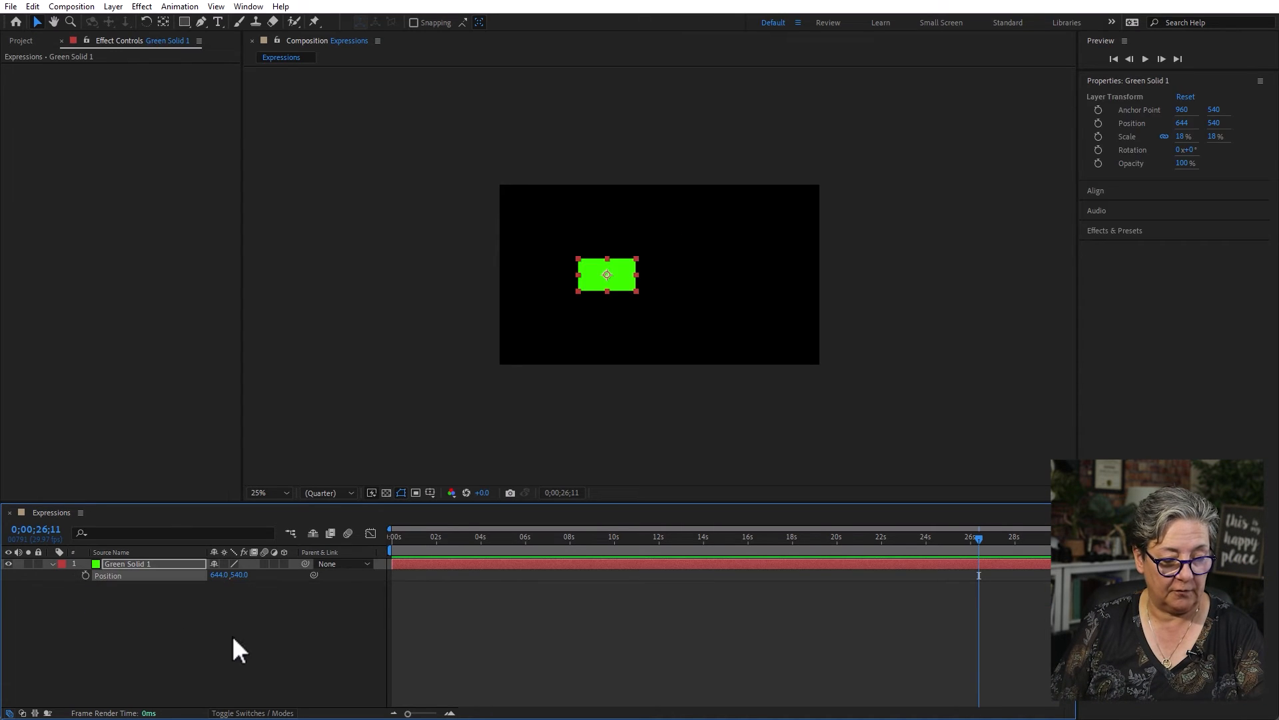
- Move Green Solid 1 near the centre of the frame, at about 968, 548, and return to the start of the timeline
left_click_drag(614, 274, 667, 276)
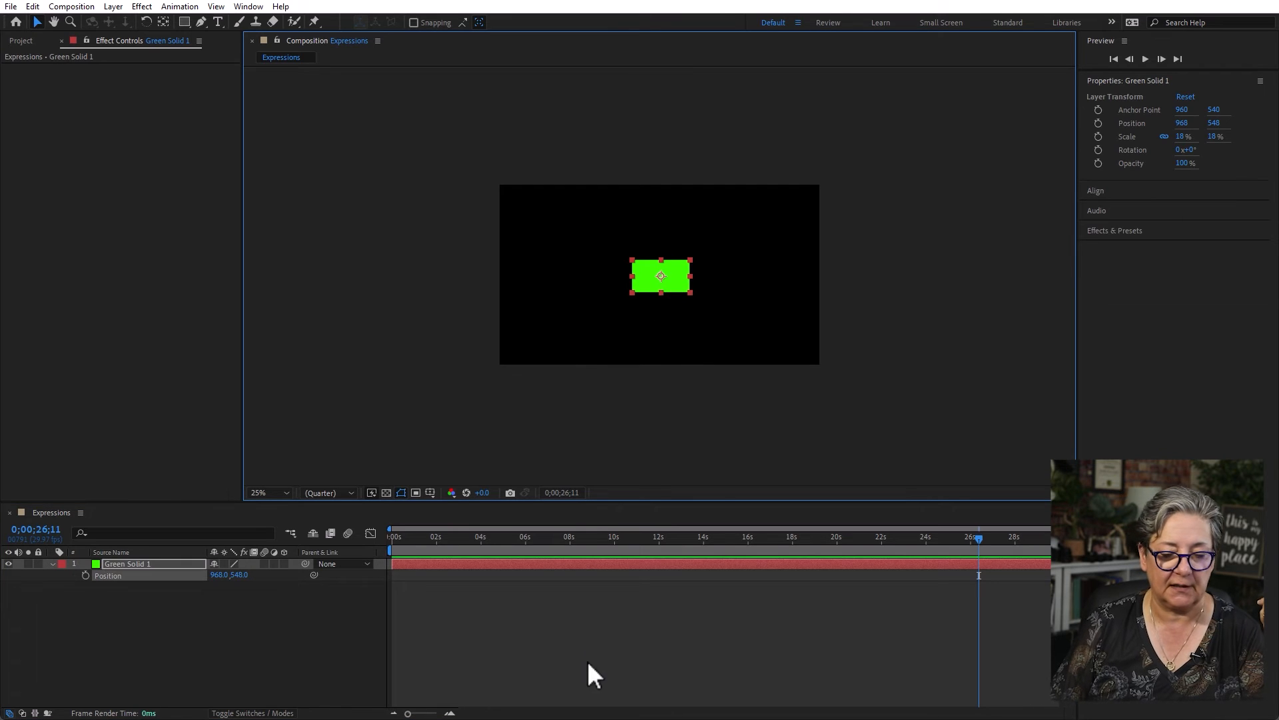
left_click(512, 635)
key("Home")
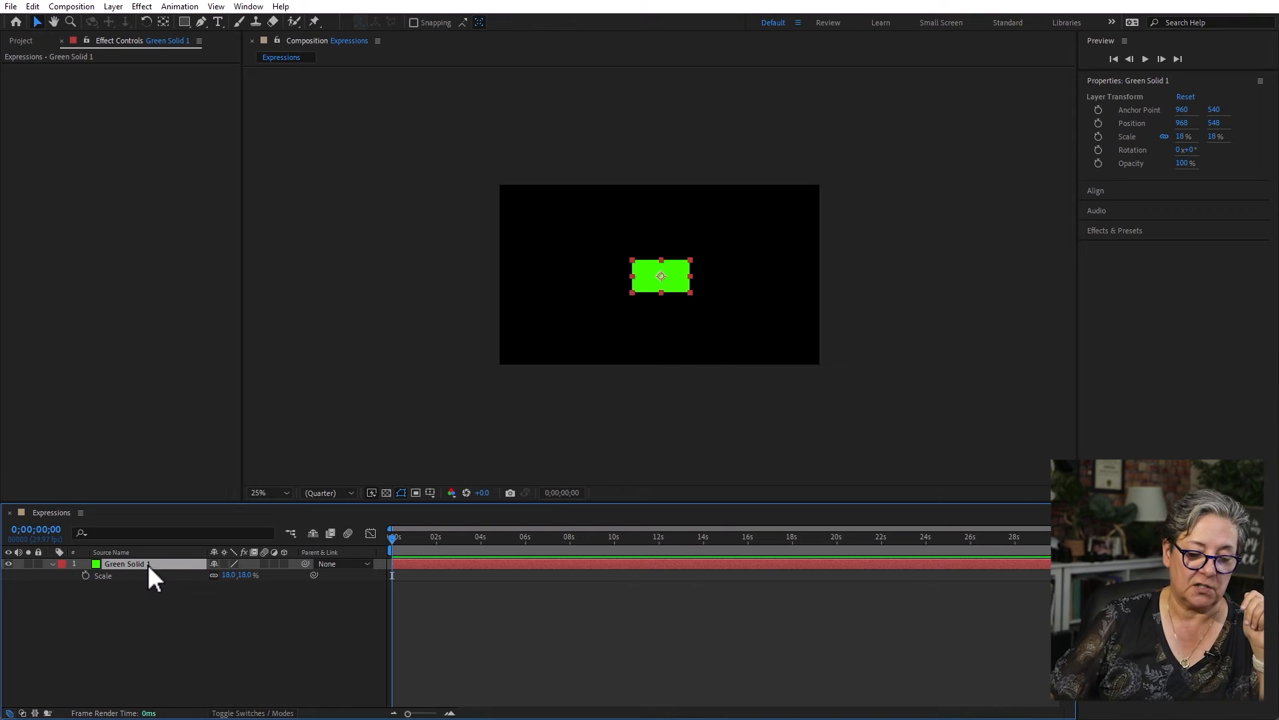
- Enable an expression on Green Solid 1's Scale and replace its default text with three lines: a =, b = and c =
left_click(86, 575, "alt")
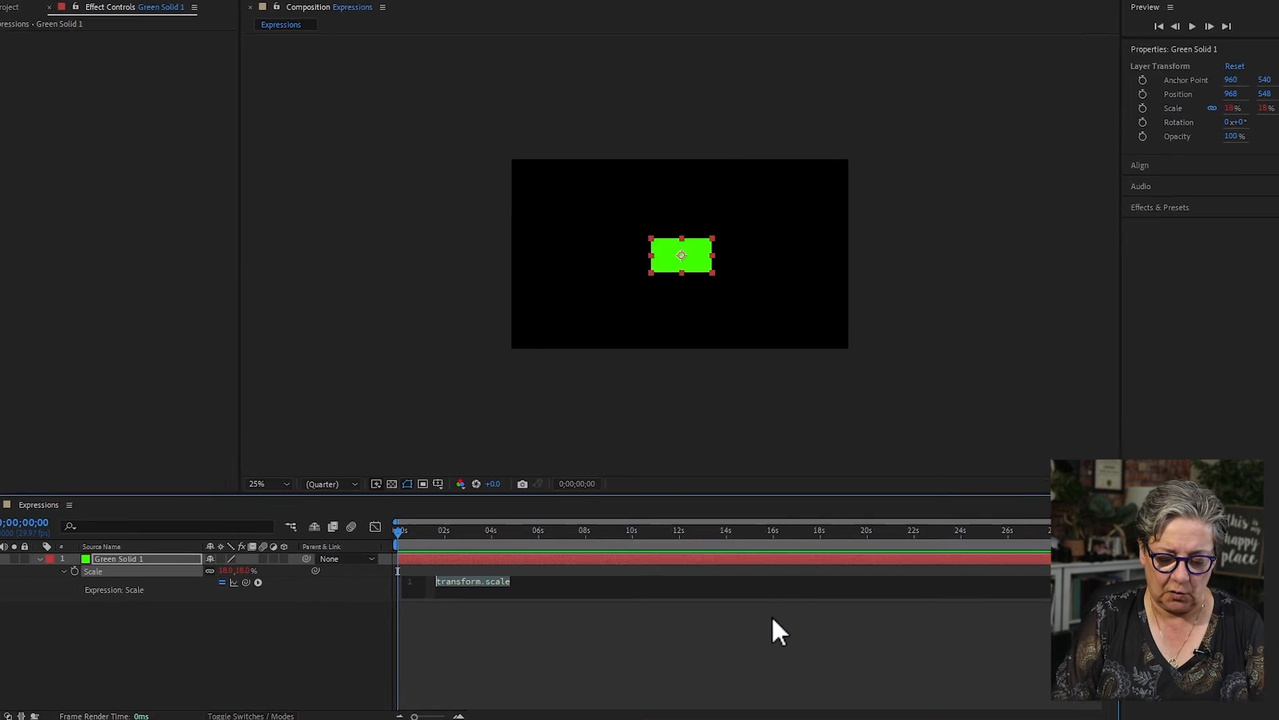
type("a =")
key("Return")
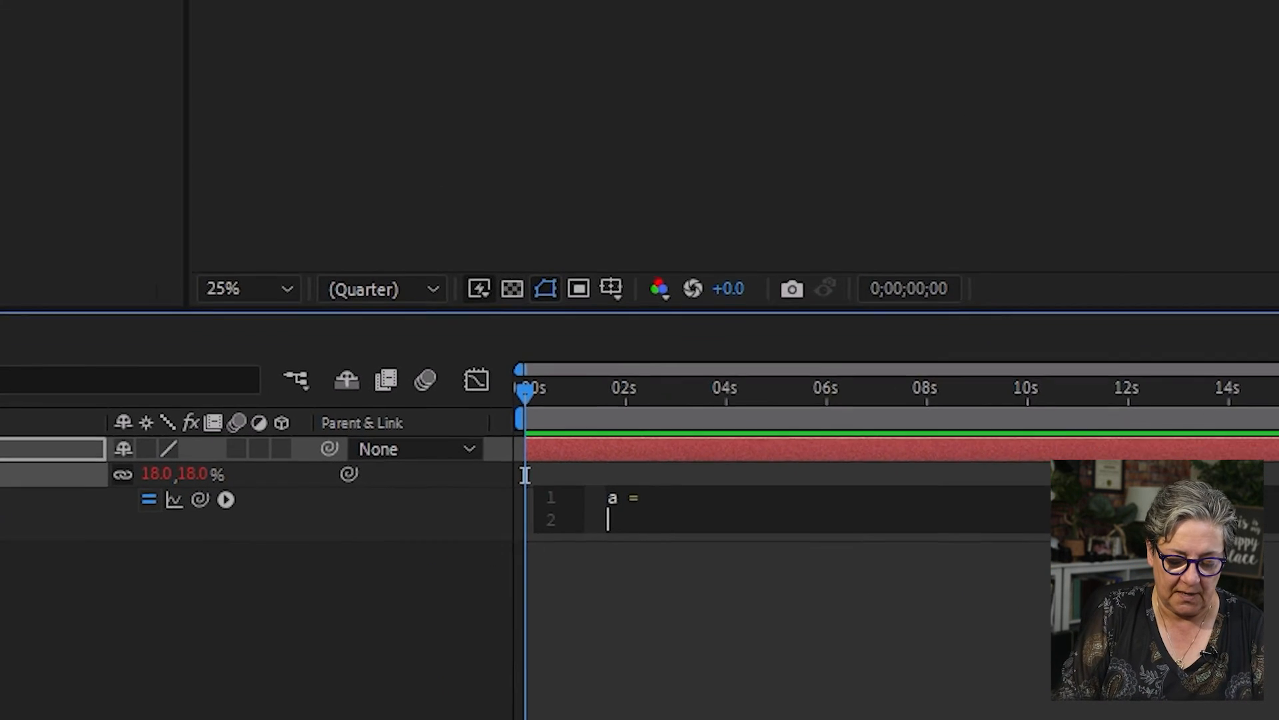
type("b =")
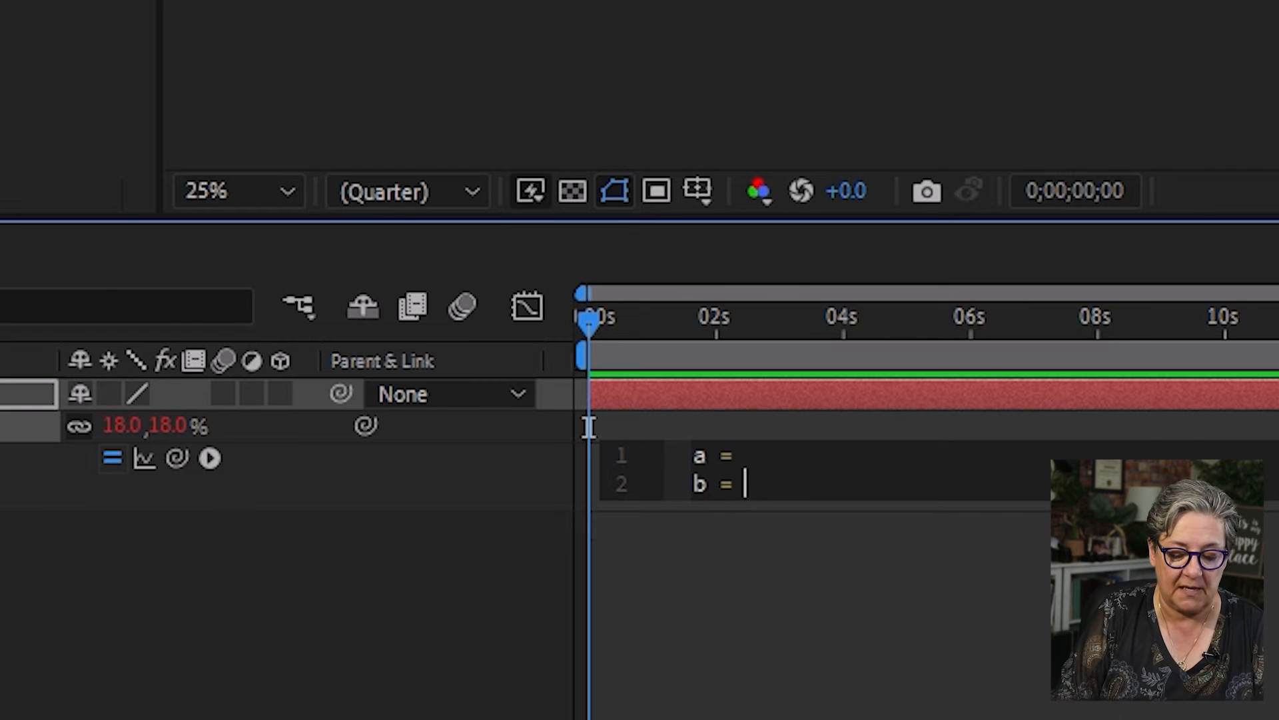
key("Return")
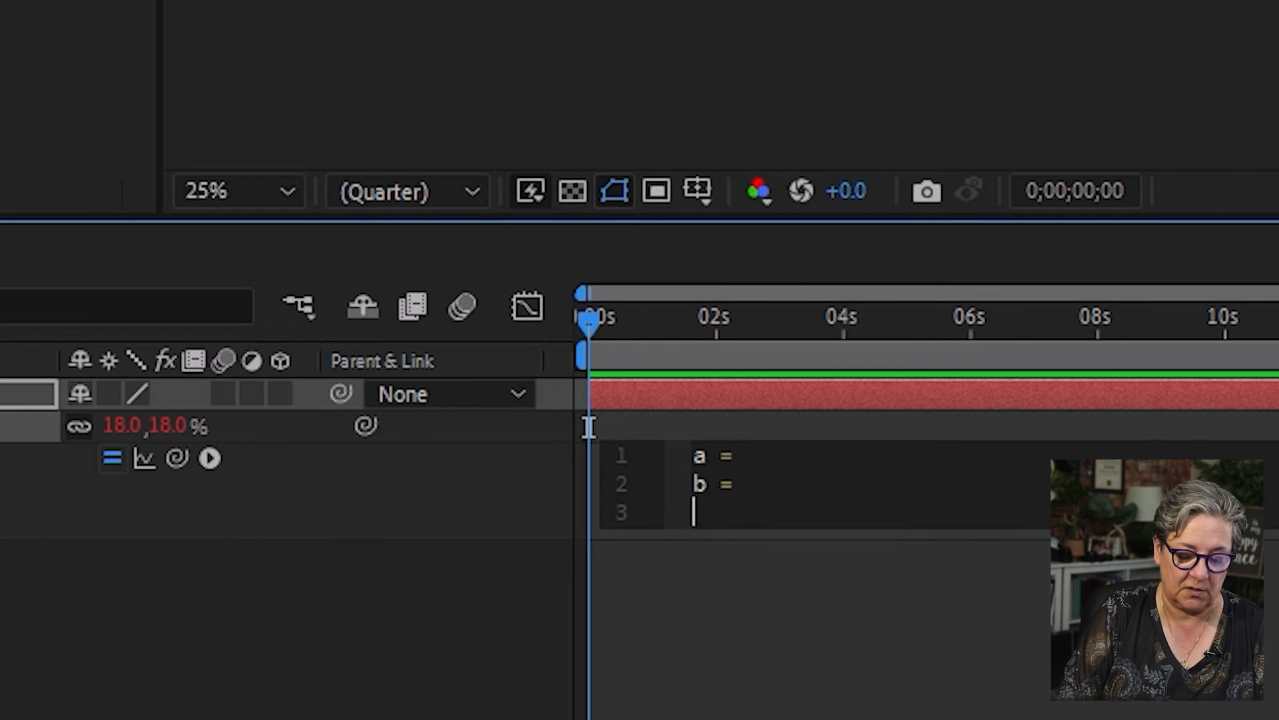
type("c =")
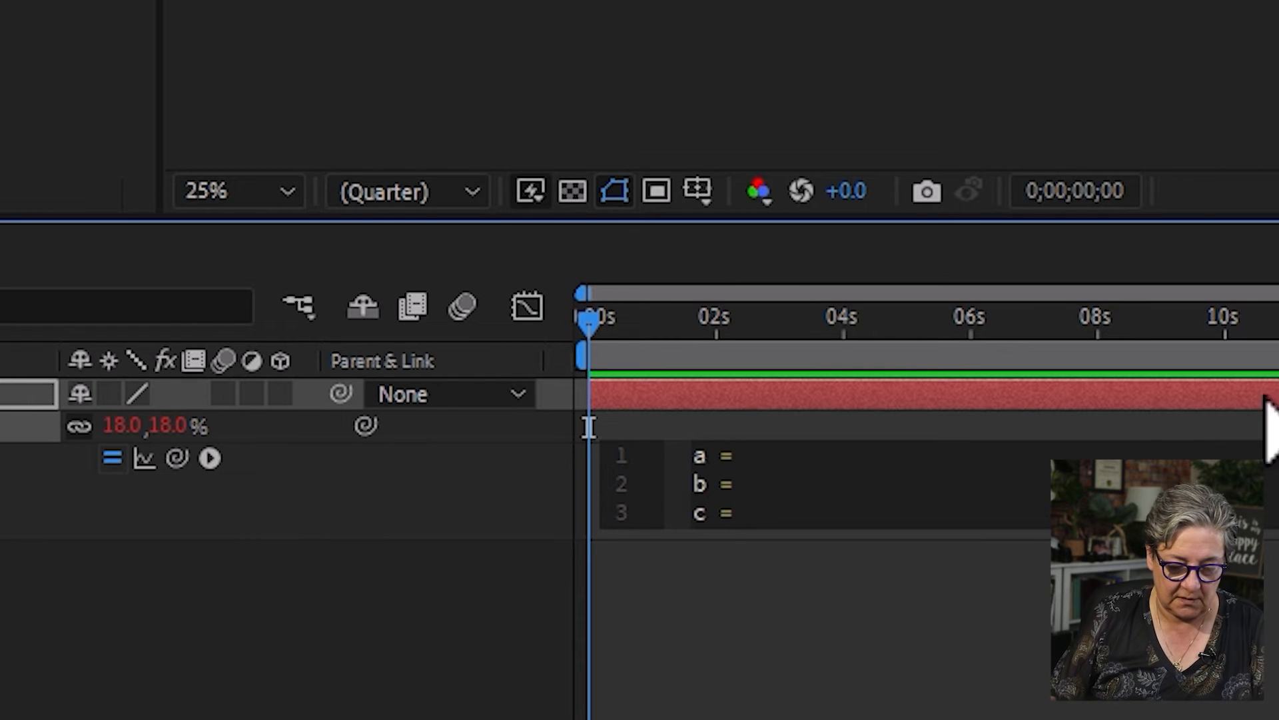
- Link a to the X scale value and b to the Y scale value, and define c as [a,b]
left_click(830, 455)
left_click_drag(176, 457, 122, 427)
left_click(778, 507)
left_click(777, 489)
left_click_drag(176, 457, 168, 425)
left_click(766, 514)
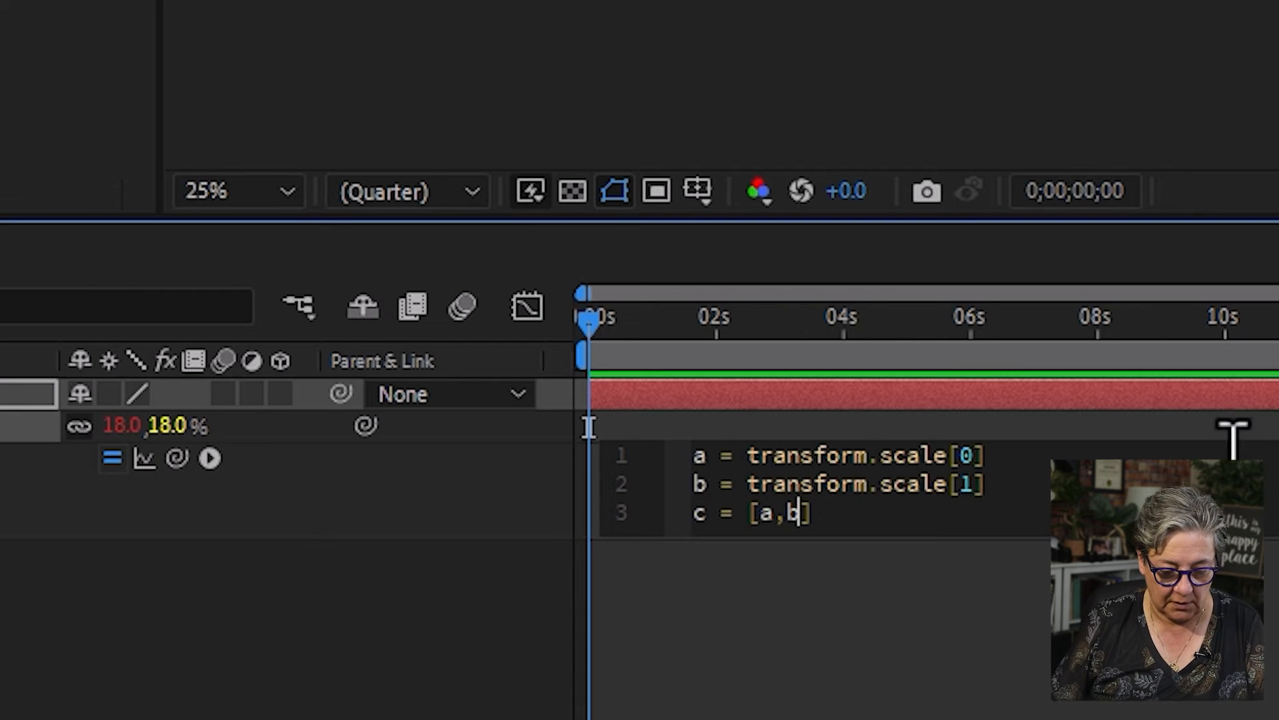
- End all three Scale expression lines with semicolons, apply the expression and scrub to about 9 seconds to check it
left_click(999, 455)
type(";")
left_click(1000, 484)
type(";")
left_click(826, 515)
type(";")
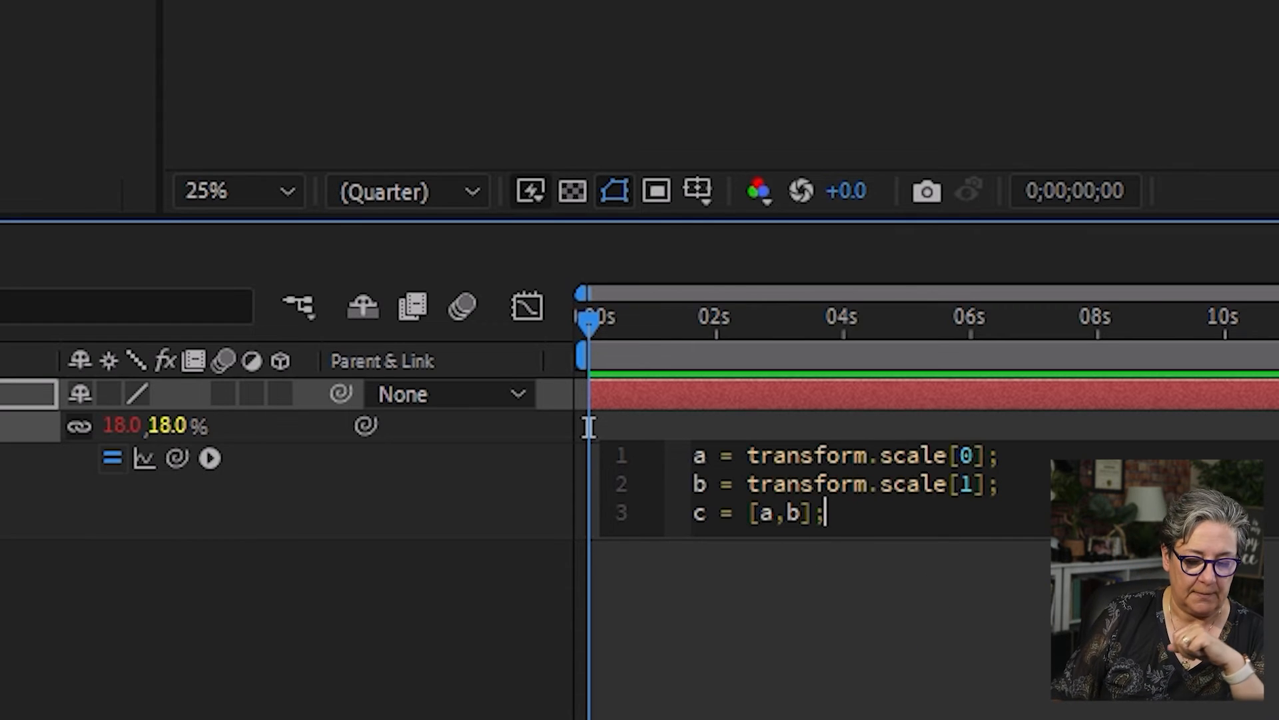
left_click(1133, 586)
left_click_drag(624, 329, 1178, 361)
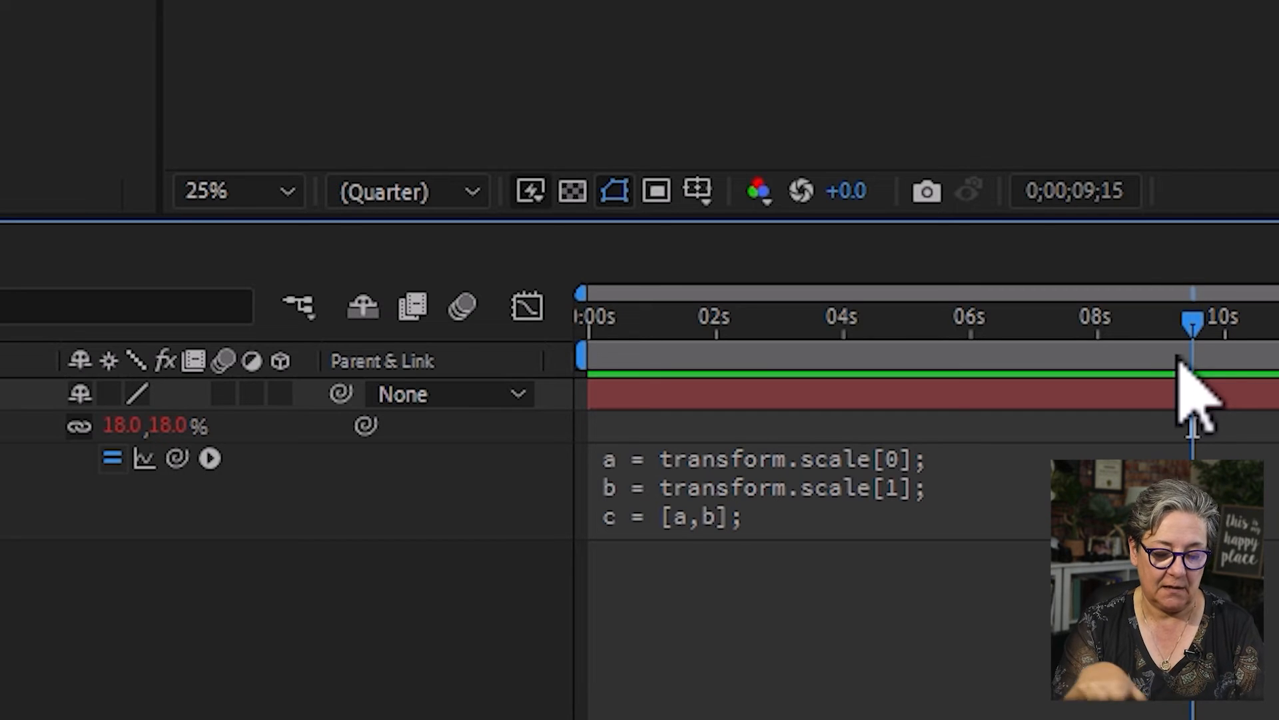
- Replace transform.scale in the first line of the Scale expression so it reads a = time*value[0];
left_click(630, 479)
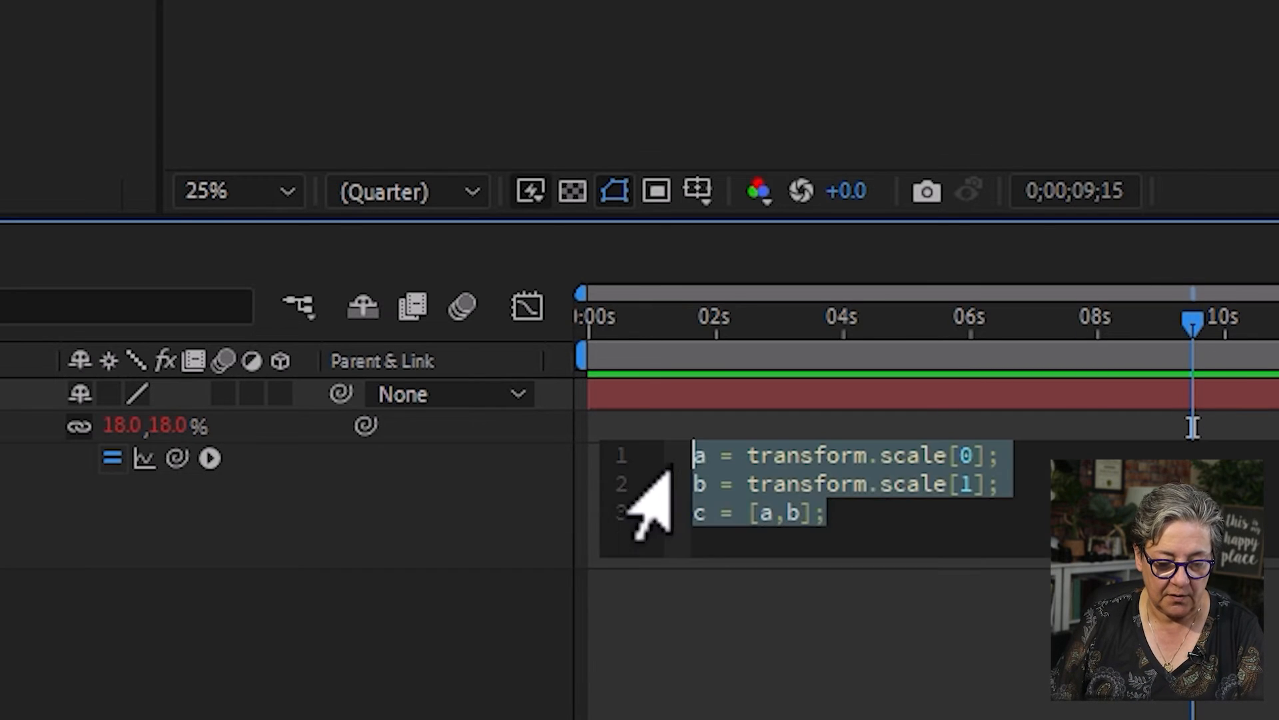
left_click(741, 483)
left_click_drag(745, 456, 947, 466)
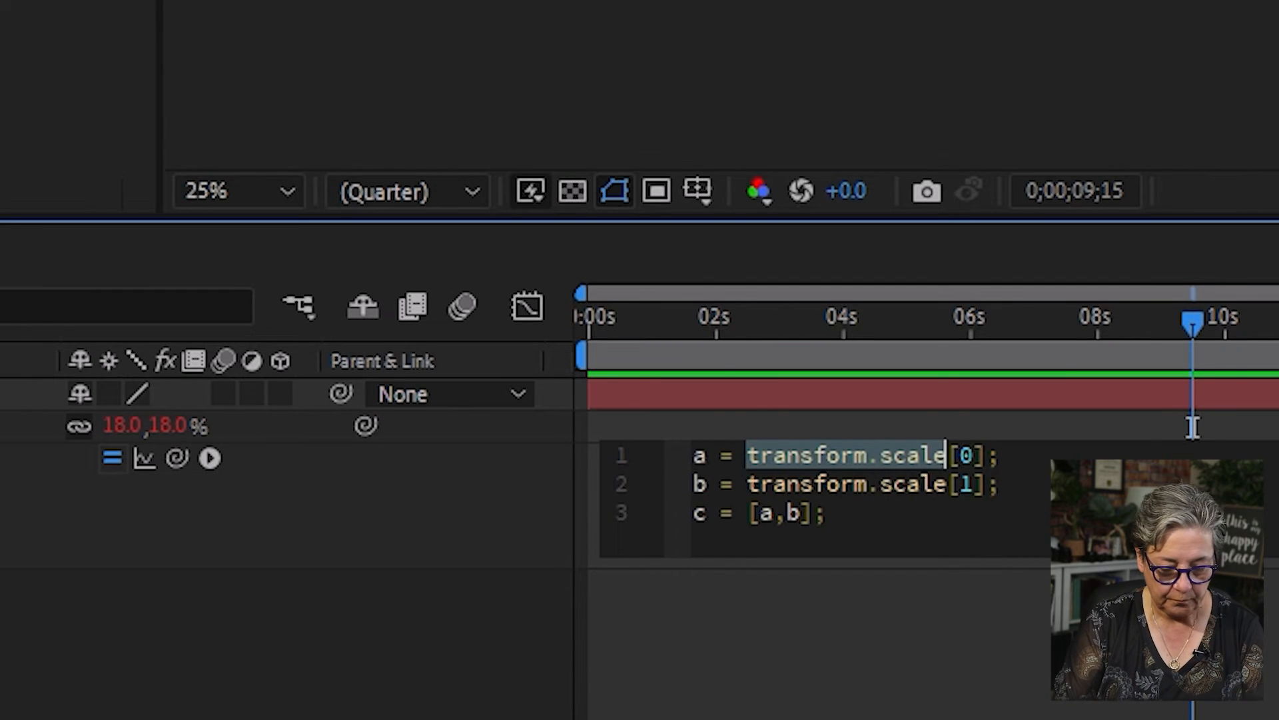
type("time")
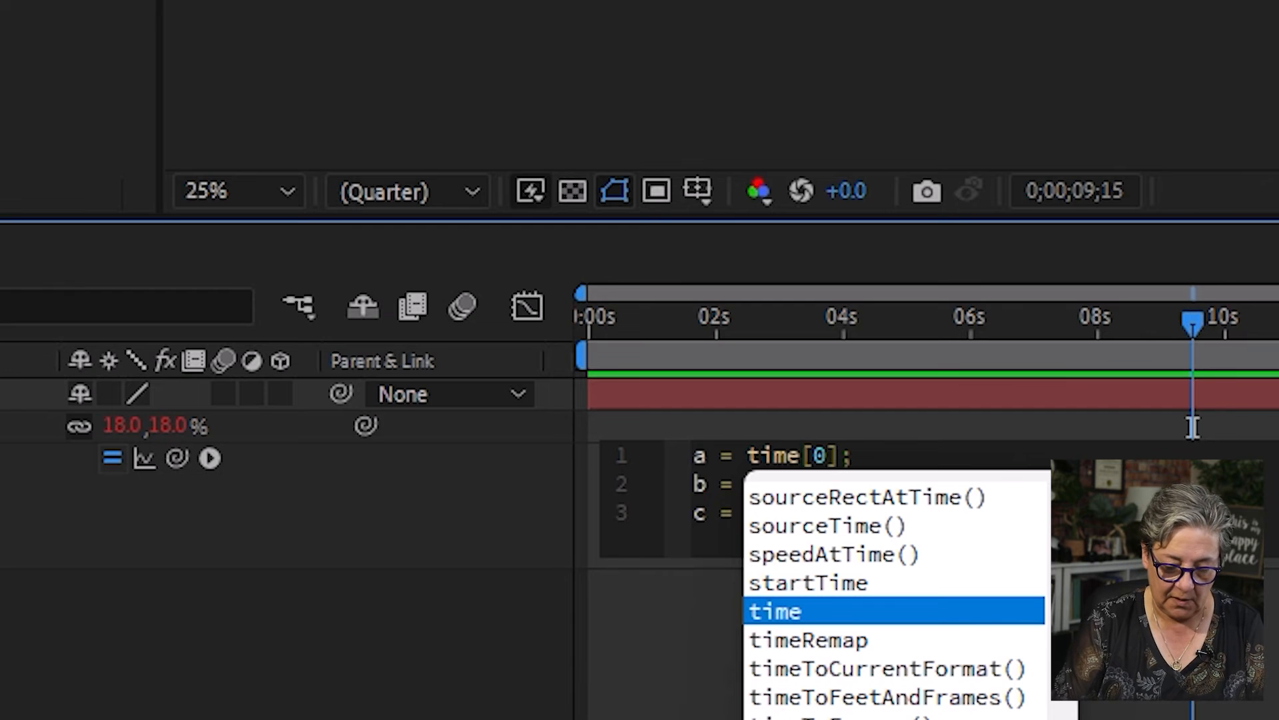
type("*value")
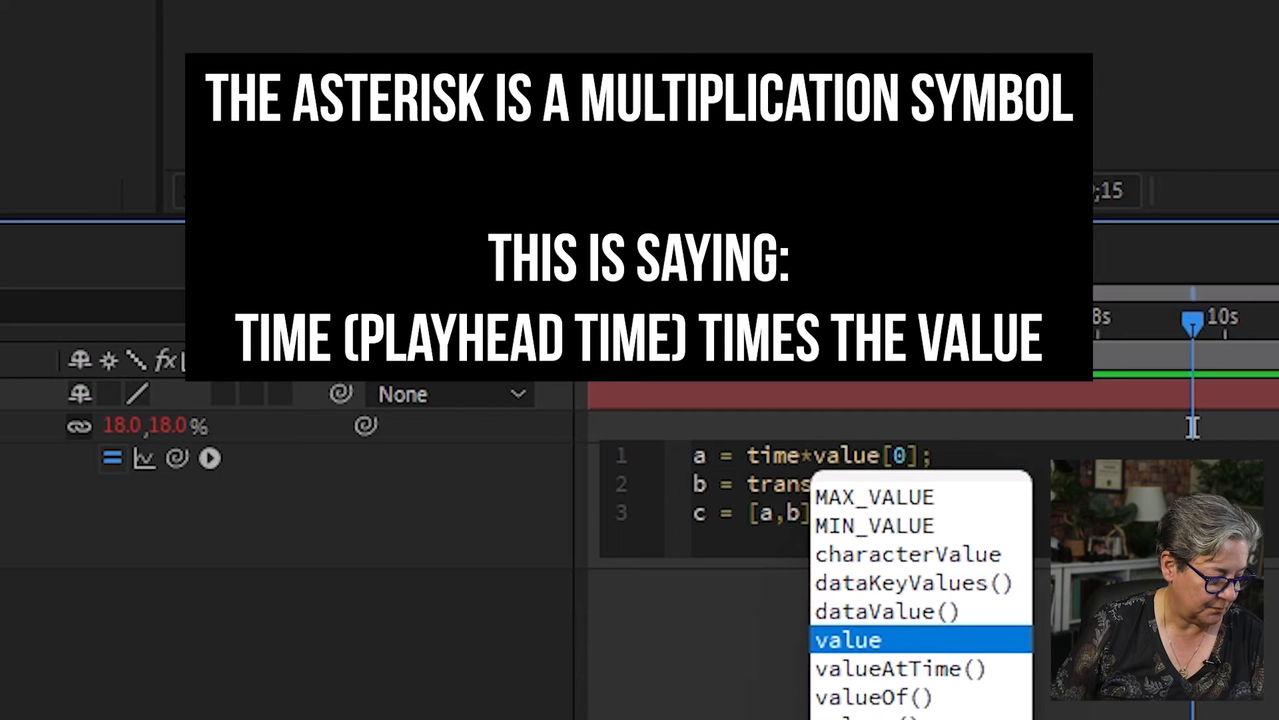
key("KP_Enter")
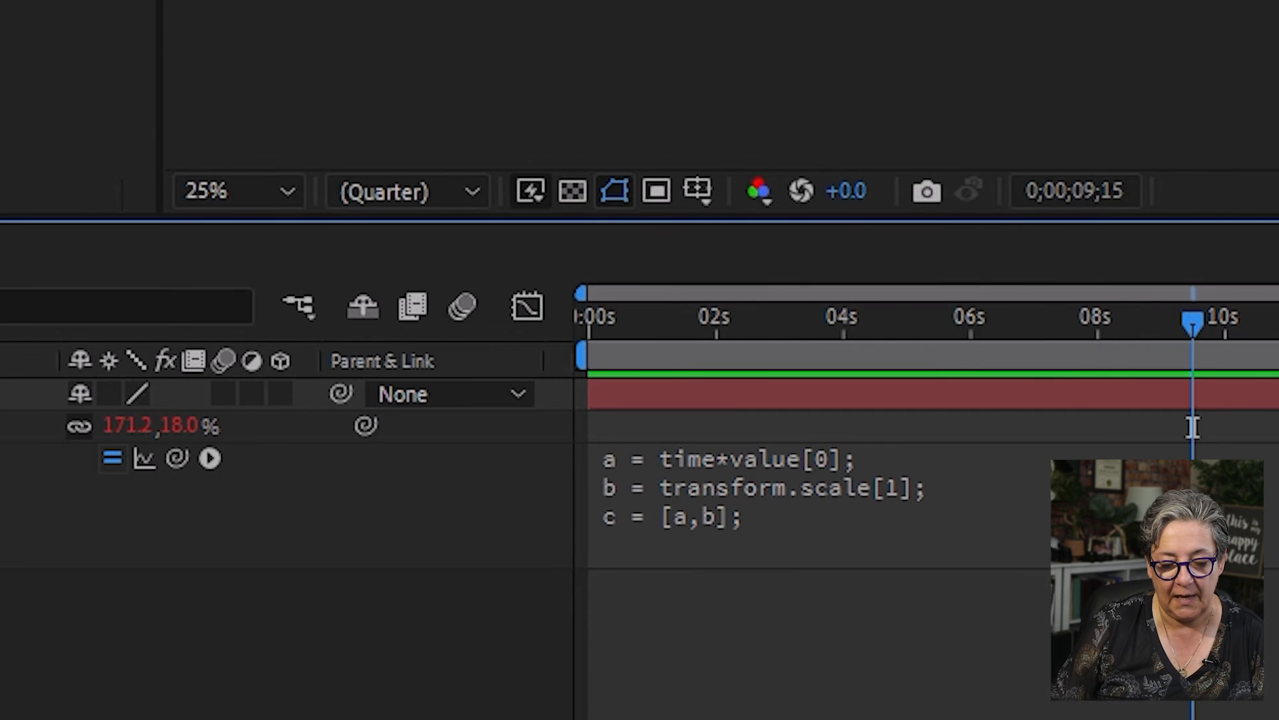
- Preview the green solid's time-driven horizontal scaling from the start, then scrub back to about 4;24
left_click_drag(865, 320, 308, 332)
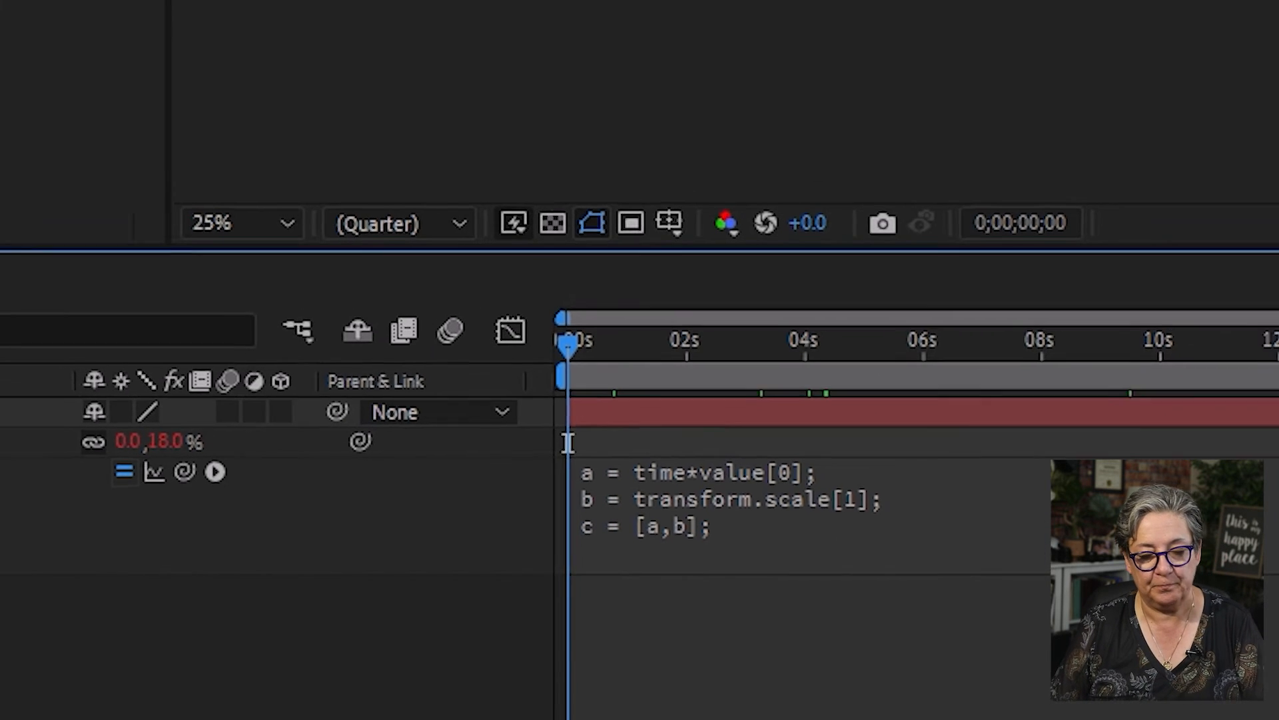
key("space")
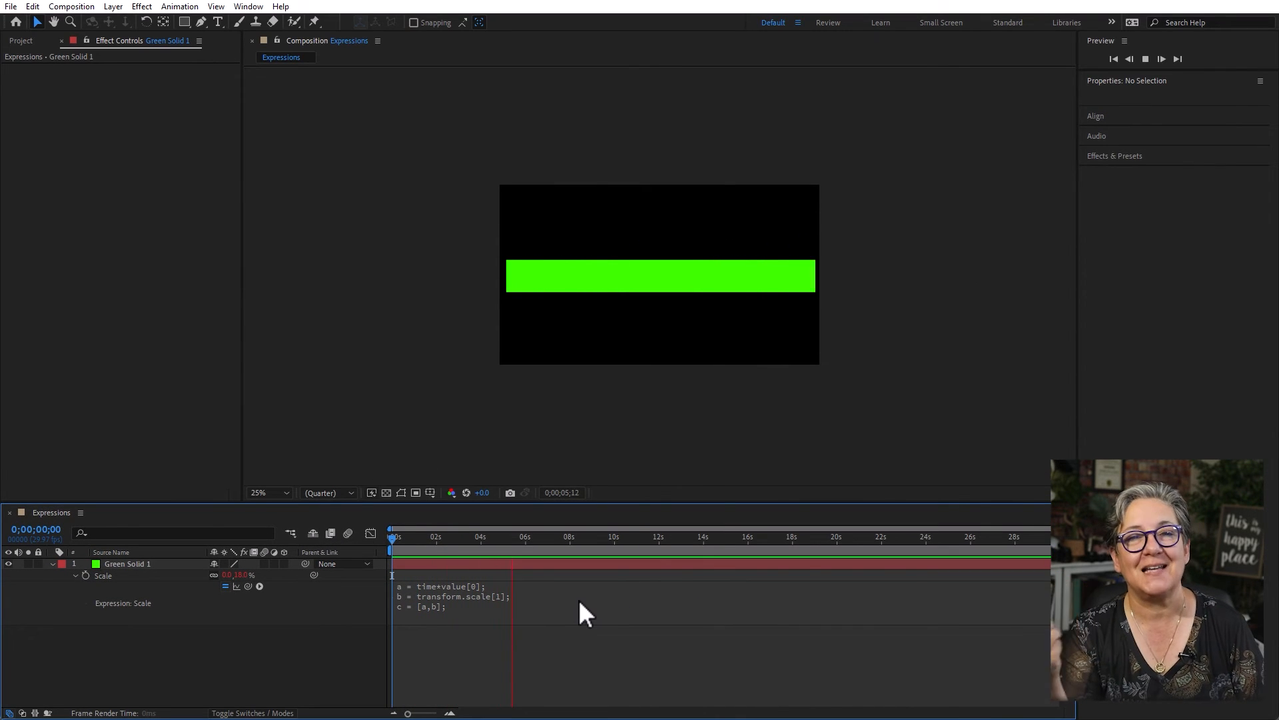
key("space")
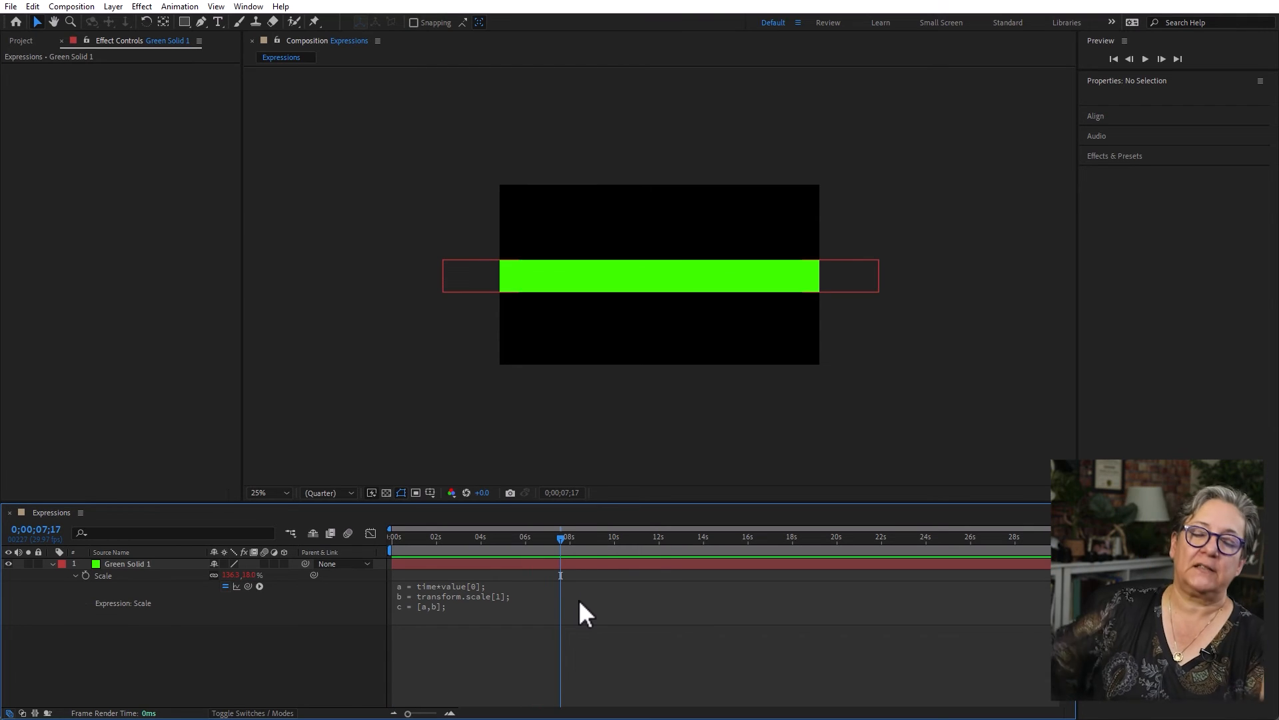
left_click_drag(525, 543, 501, 563)
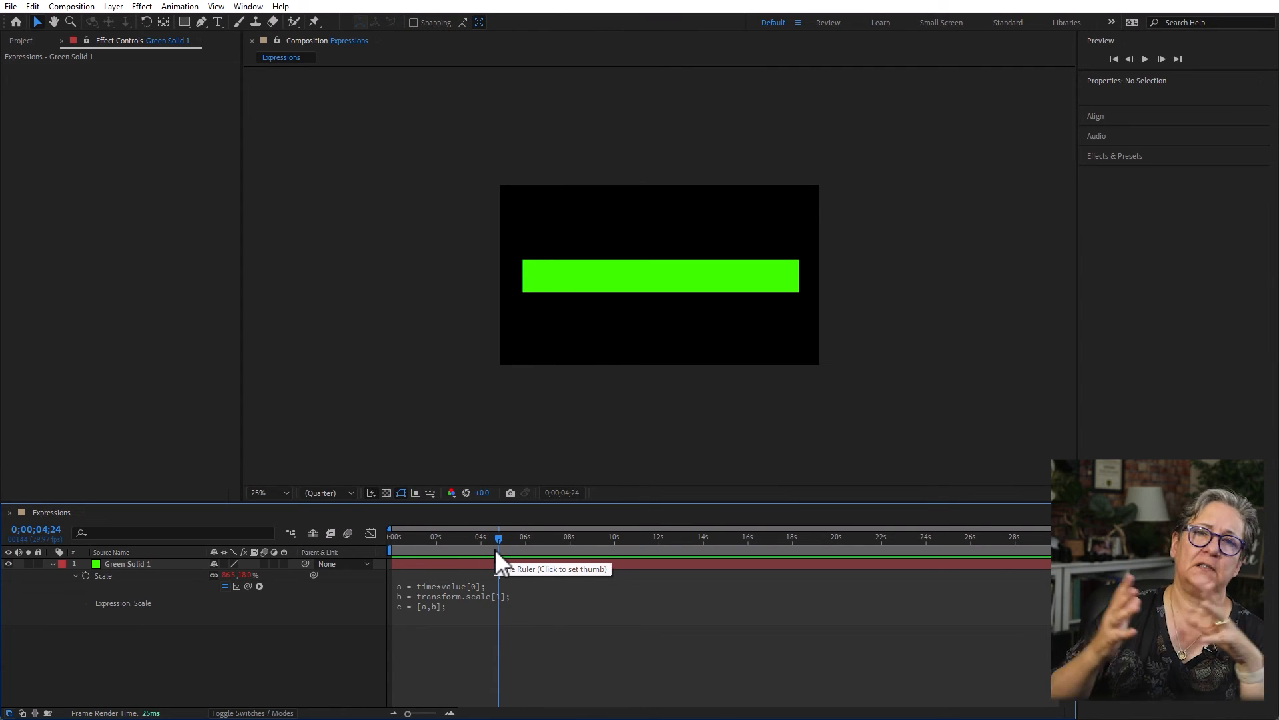
- Halve the growth rate by changing the first Scale expression line to a = time*value[0]/2; and return to the timeline's start
left_click(502, 594)
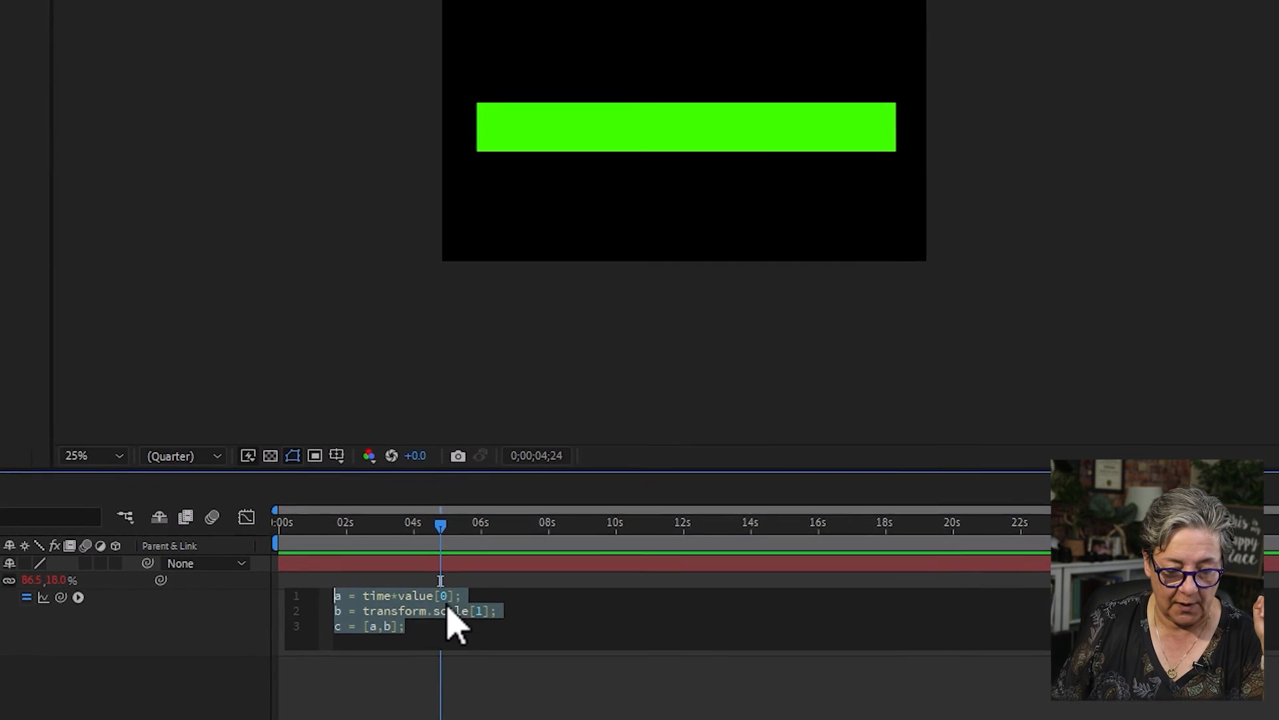
left_click(453, 613)
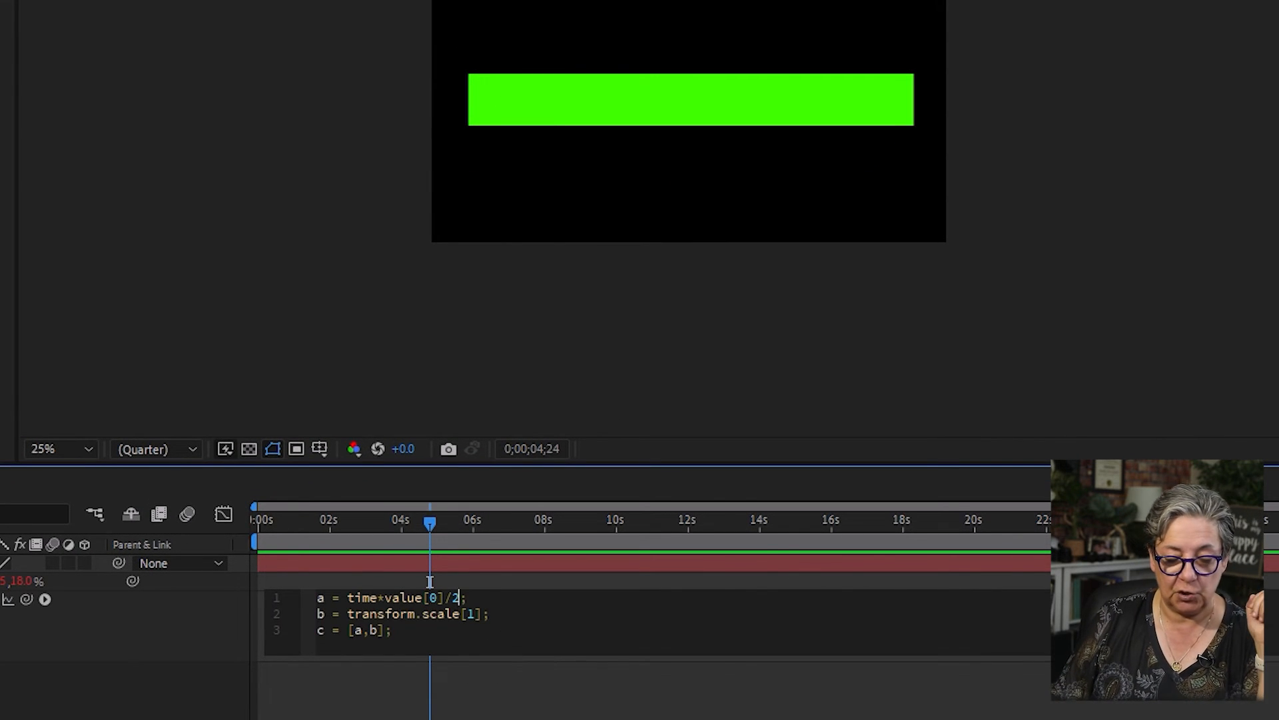
left_click(533, 707)
left_click_drag(367, 524, 36, 481)
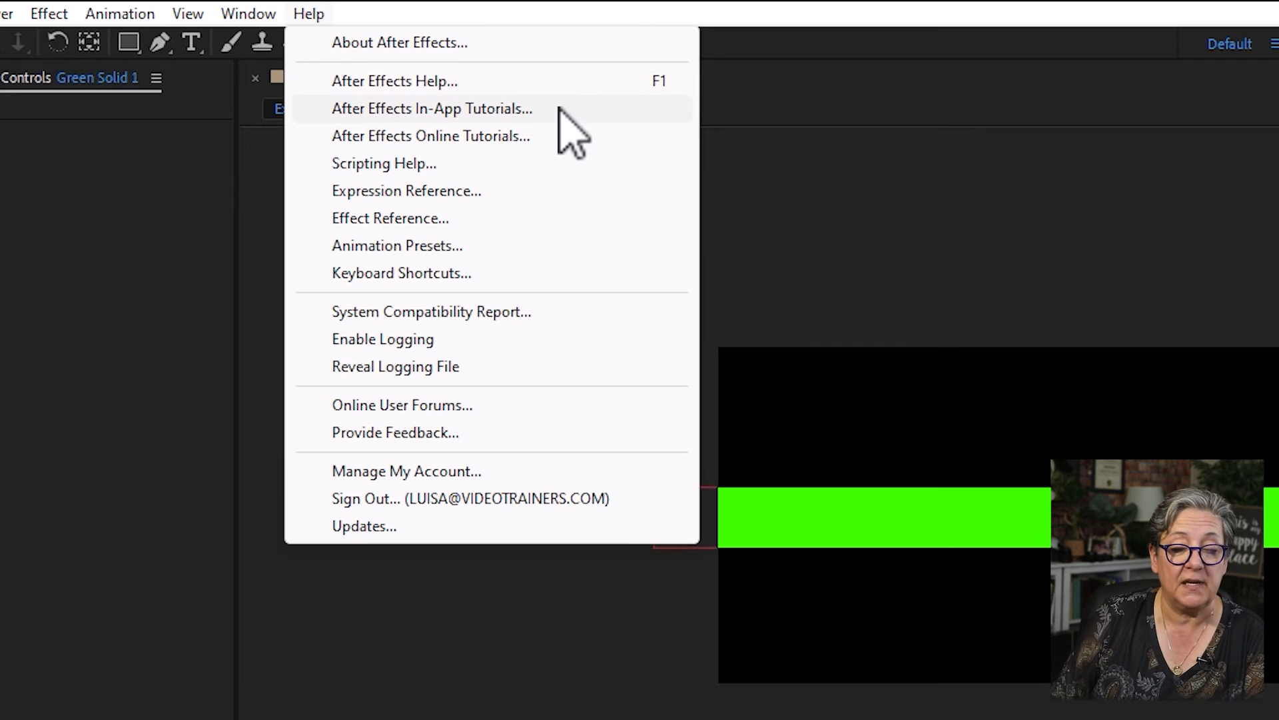
- Open the online Expression Reference and look through the introduction to the expression language
left_click(477, 192)
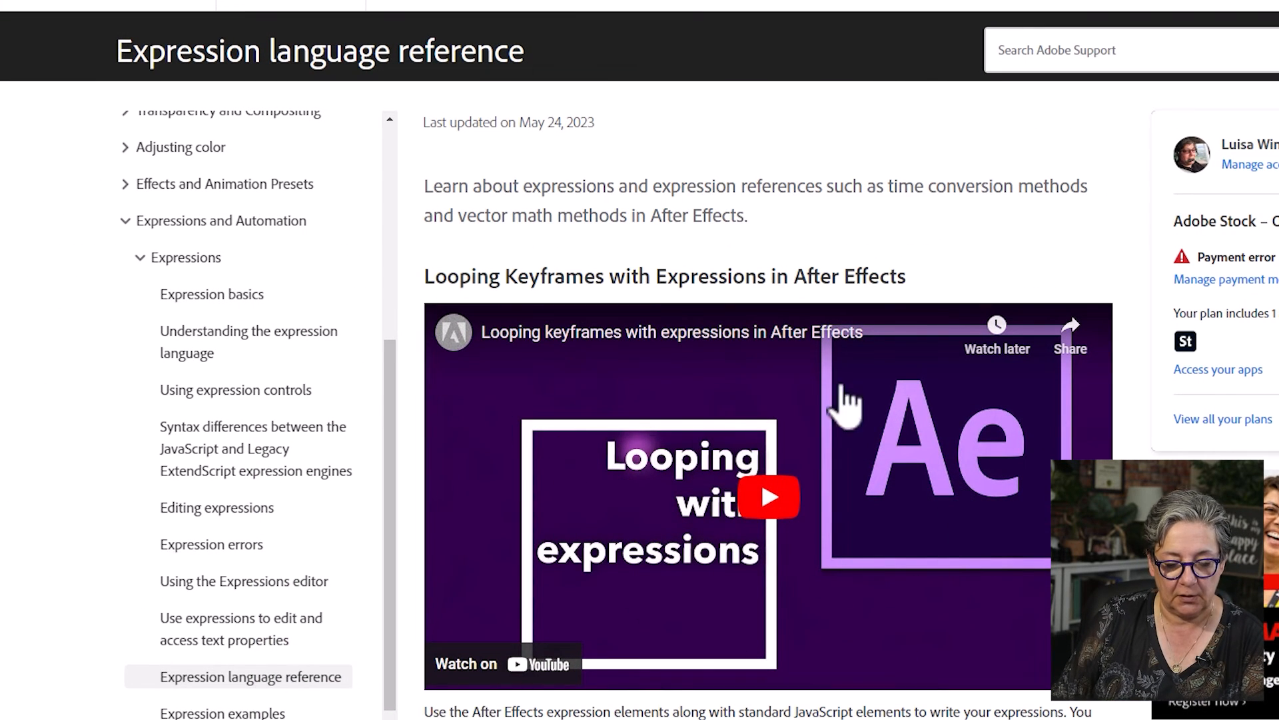
scroll(812, 553, "down", 10)
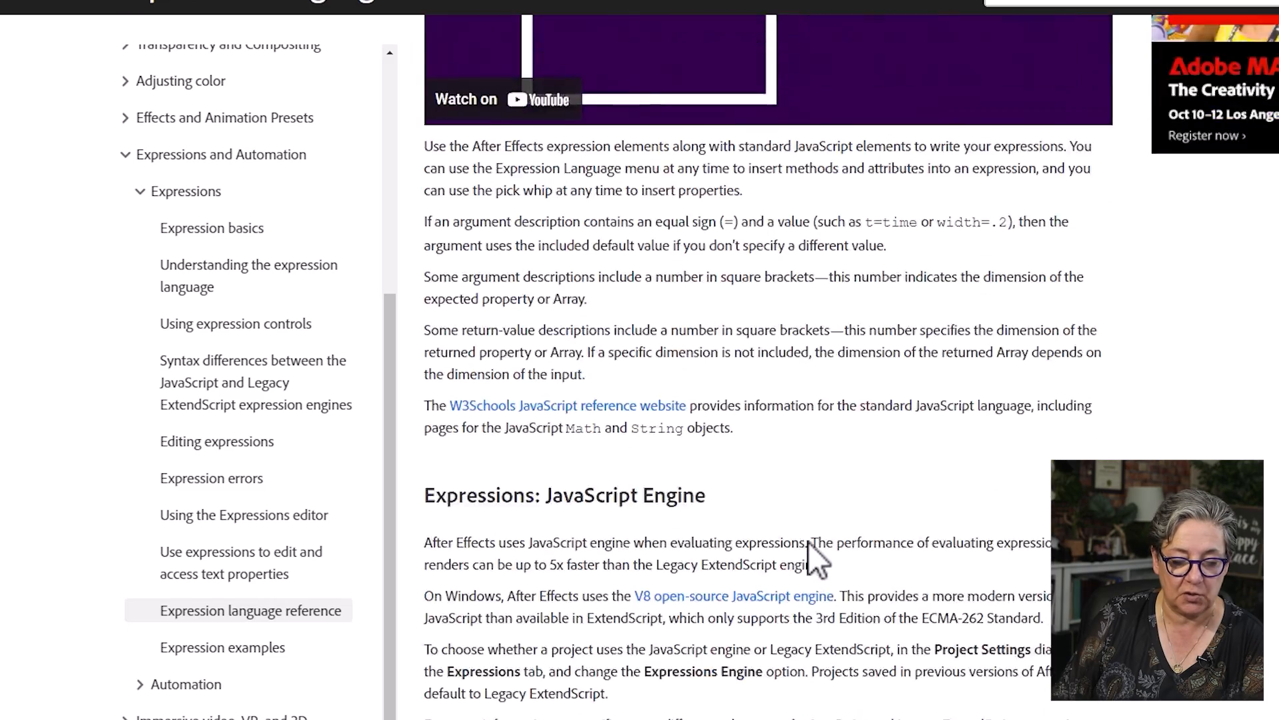
- Look through the JavaScript engine improvements, its differences from ExtendScript, and the global objects, attributes and methods in the expression language reference
scroll(870, 582, "down", 5)
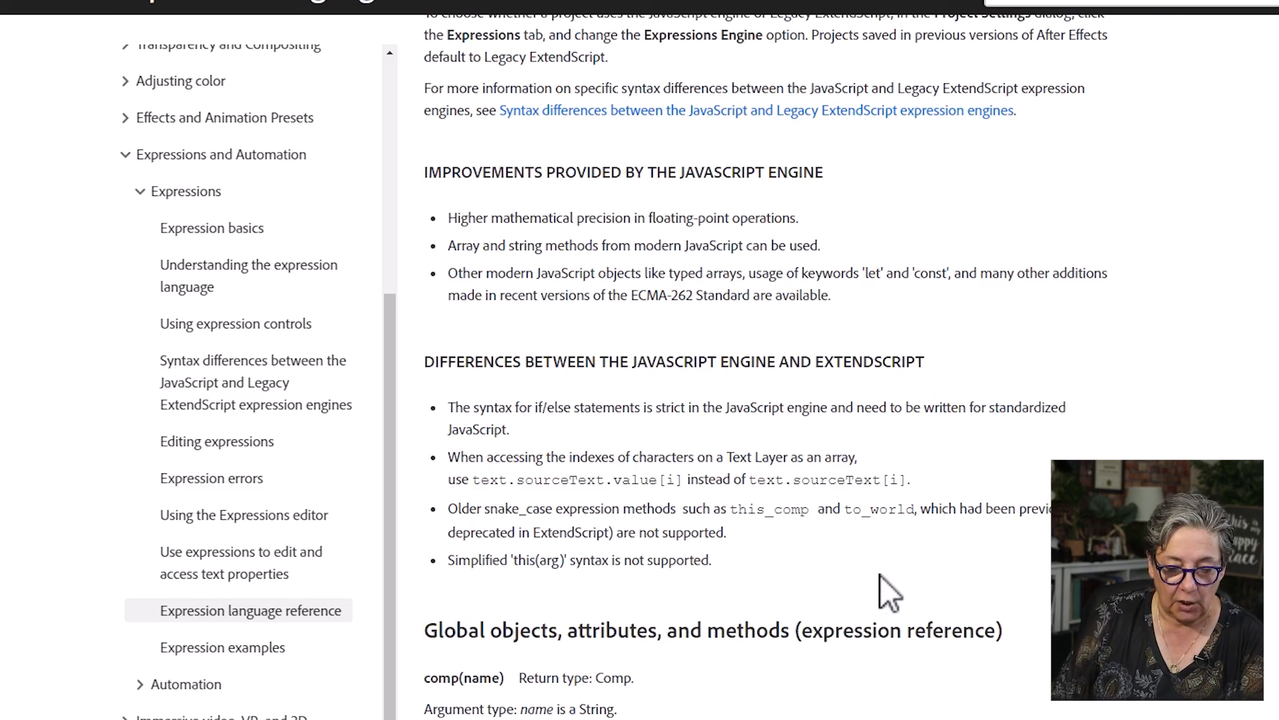
left_click_drag(473, 479, 985, 491)
left_click(985, 494)
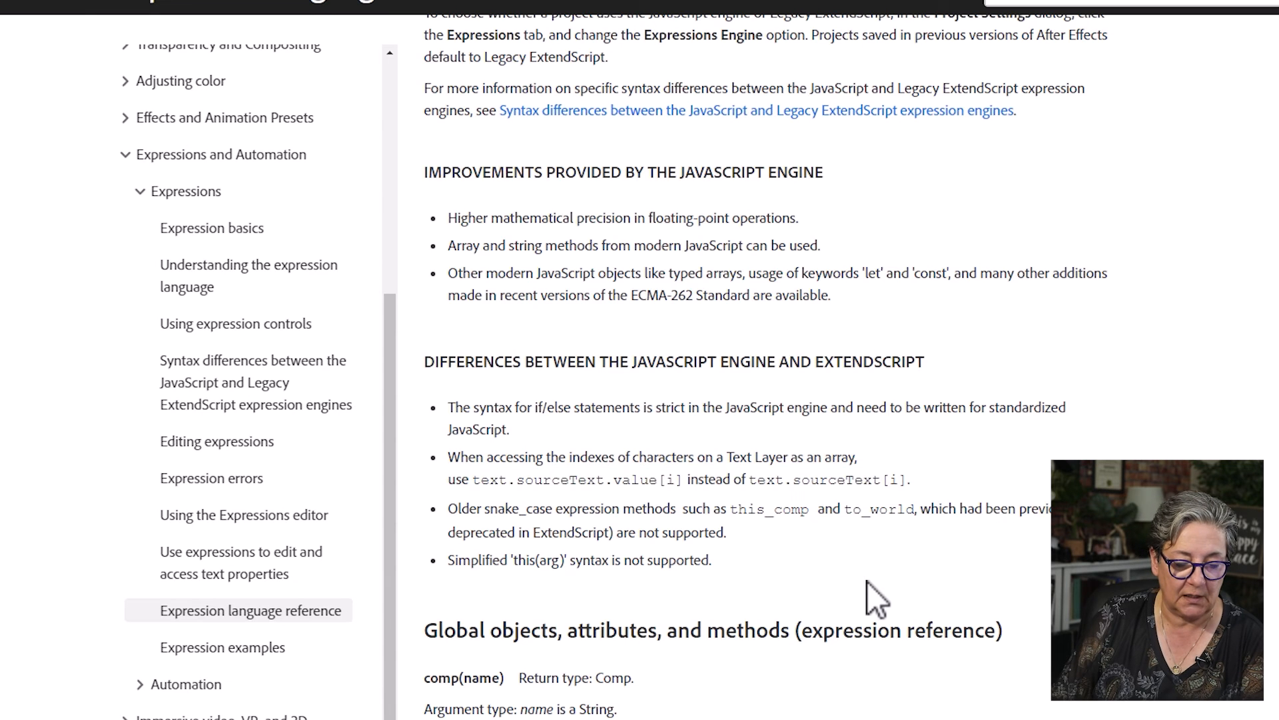
scroll(869, 673, "down", 5)
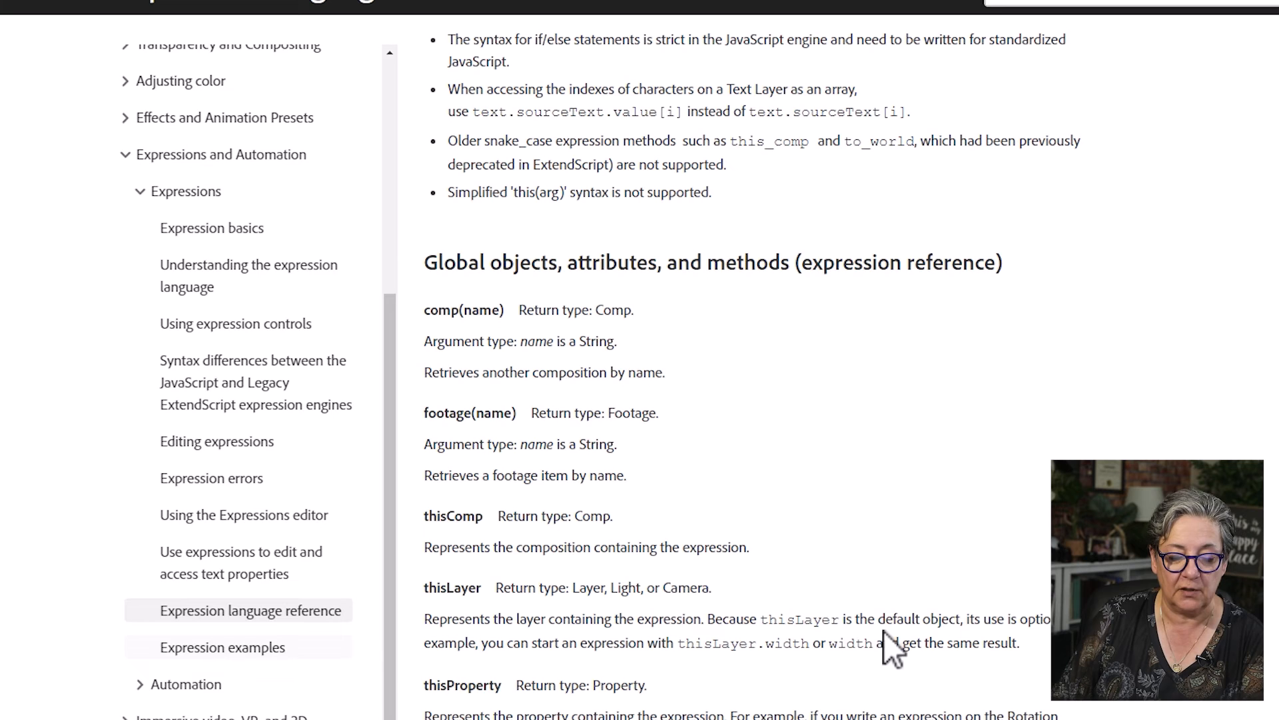
- Open the Expression examples page and examine the random wiggle and Slider-controlled wiggle examples
left_click(196, 647)
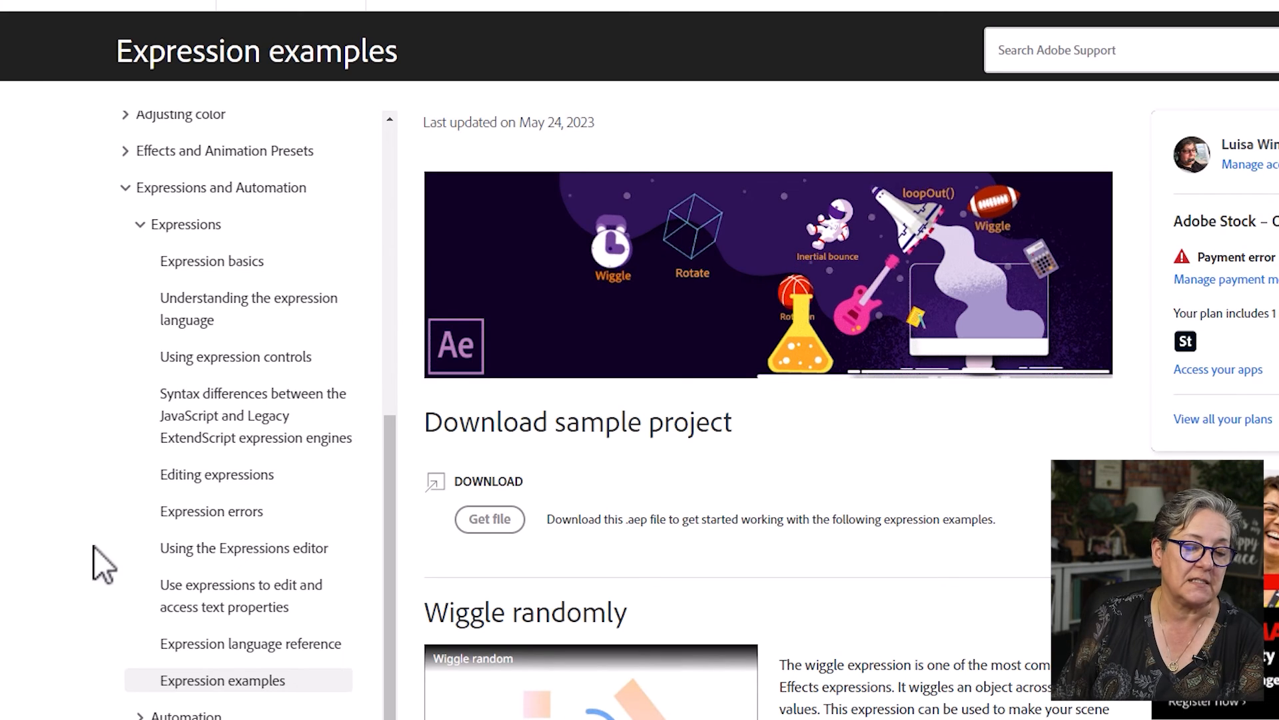
scroll(863, 546, "down", 7)
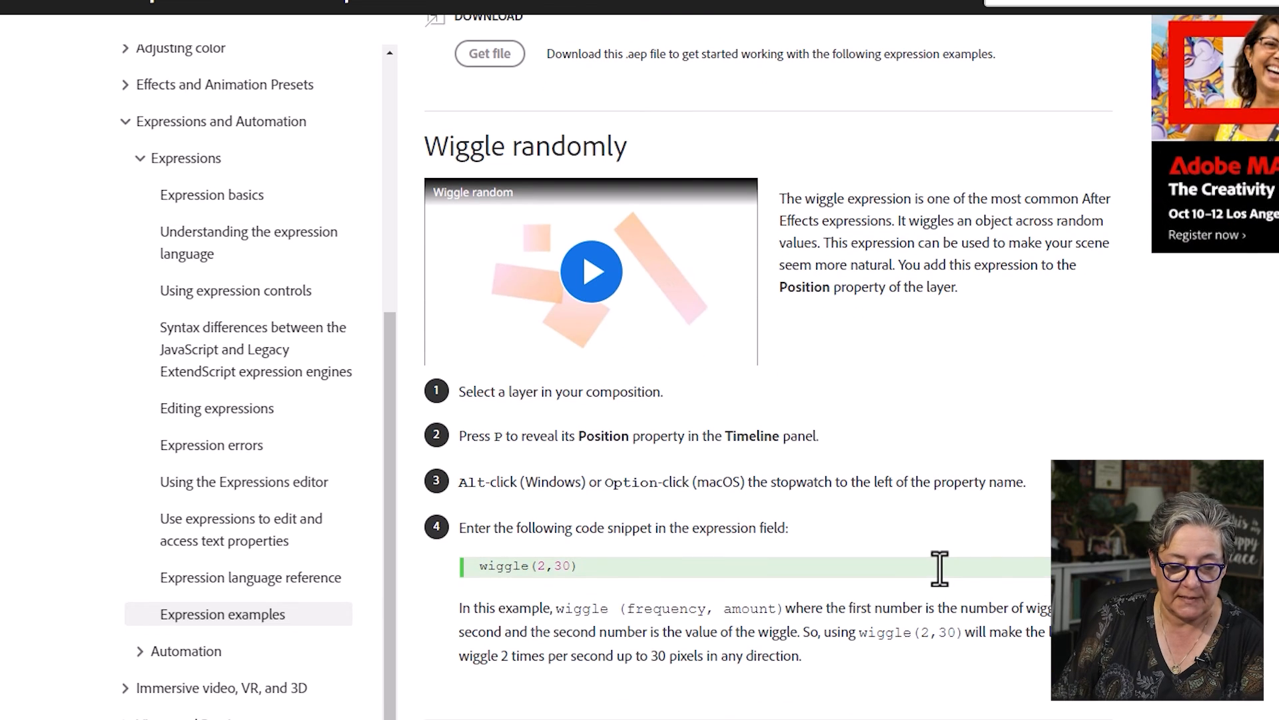
scroll(940, 568, "down", 3)
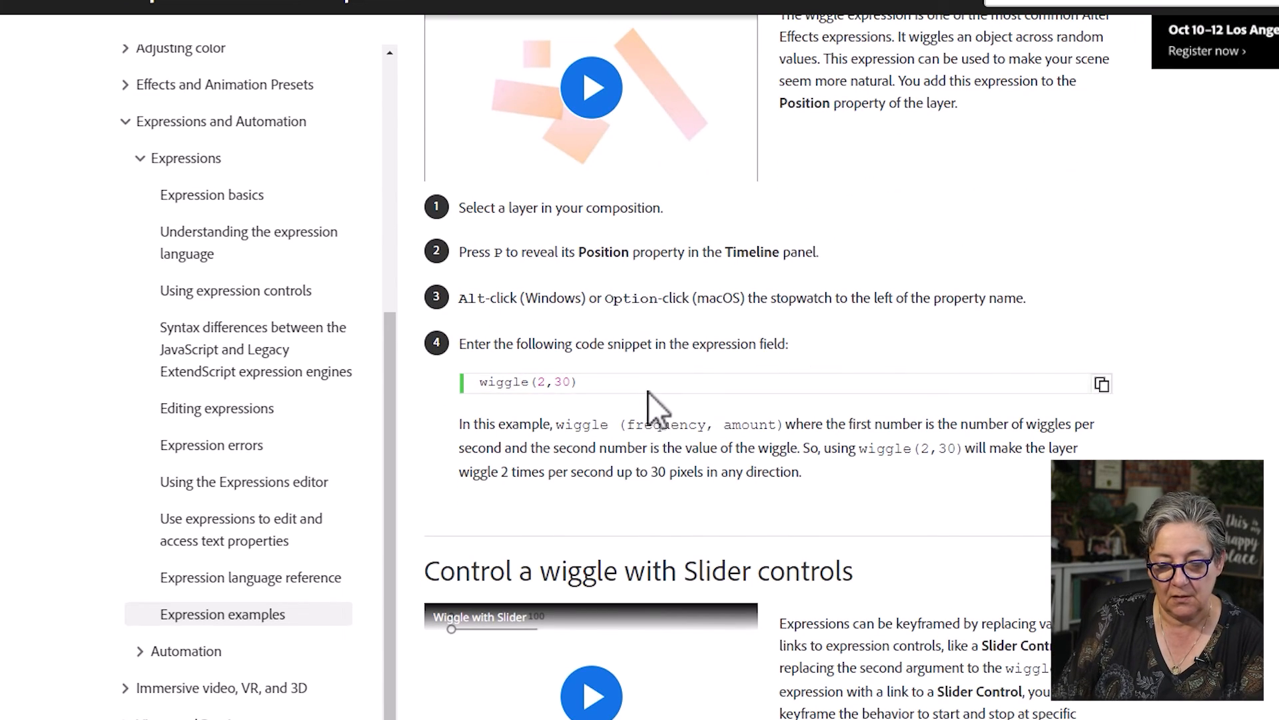
scroll(1032, 552, "down", 3)
scroll(1033, 551, "down", 7)
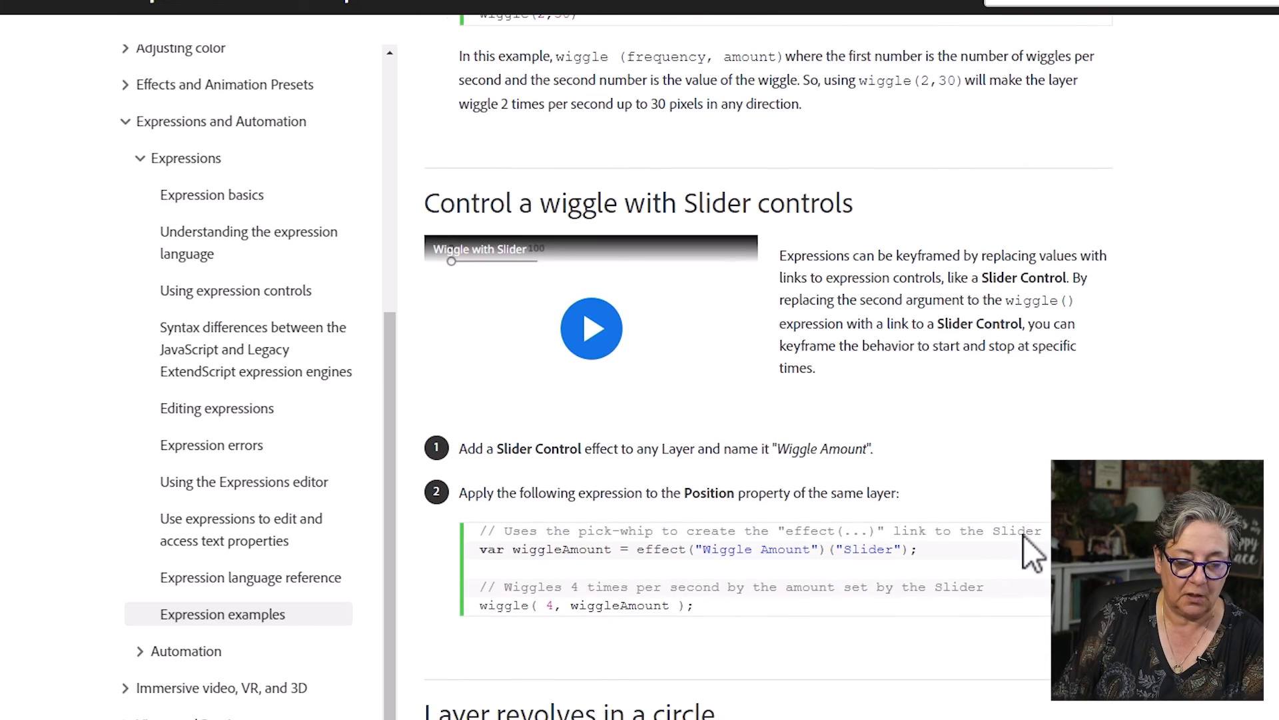